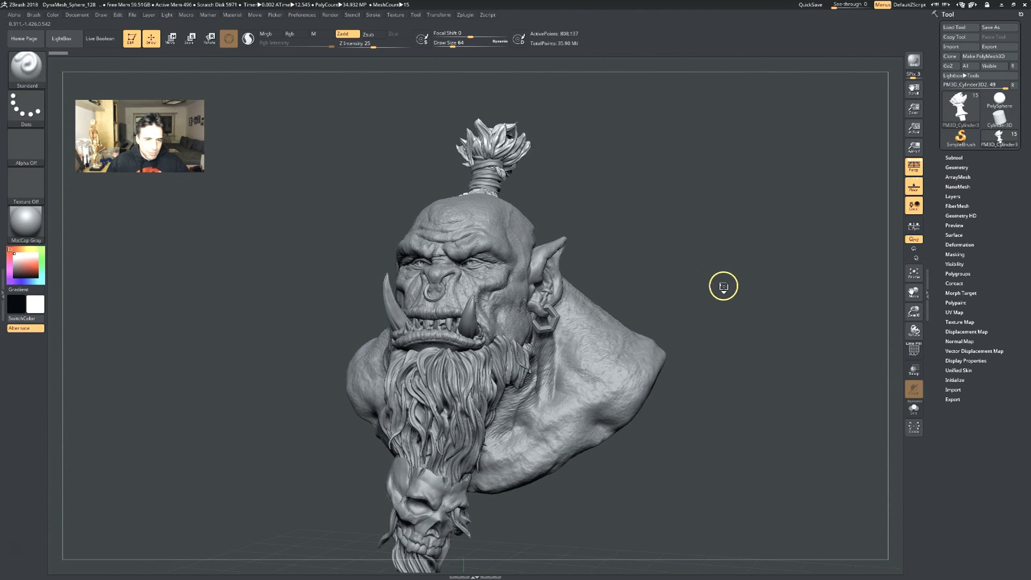
Step: Orbit the orc bust toward a frontal view and activate the skull ornament subtool
{"action": "mouse_move", "coordinate": [759, 360]}
{"action": "left_mouse_down"}
{"action": "mouse_move", "coordinate": [756, 374]}
{"action": "mouse_move", "coordinate": [407, 400]}
{"action": "left_mouse_up"}
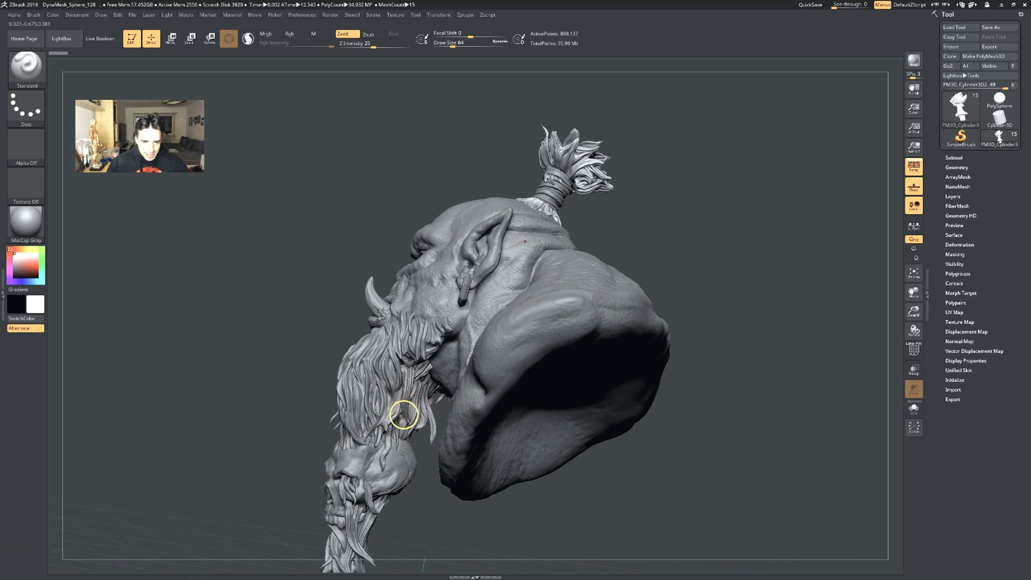
{"action": "mouse_move", "coordinate": [414, 524]}
{"action": "left_mouse_down"}
{"action": "mouse_move", "coordinate": [419, 552]}
{"action": "mouse_move", "coordinate": [444, 562]}
{"action": "mouse_move", "coordinate": [638, 437]}
{"action": "mouse_move", "coordinate": [484, 56]}
{"action": "left_mouse_up"}
{"action": "mouse_move", "coordinate": [565, 180]}
{"action": "left_mouse_down"}
{"action": "mouse_move", "coordinate": [543, 166]}
{"action": "mouse_move", "coordinate": [706, 198]}
{"action": "mouse_move", "coordinate": [668, 199]}
{"action": "mouse_move", "coordinate": [732, 253]}
{"action": "mouse_move", "coordinate": [705, 260]}
{"action": "mouse_move", "coordinate": [695, 306]}
{"action": "mouse_move", "coordinate": [817, 241]}
{"action": "mouse_move", "coordinate": [761, 115]}
{"action": "mouse_move", "coordinate": [753, 286]}
{"action": "left_mouse_up"}
{"action": "left_click_drag", "start_coordinate": [604, 437], "coordinate": [391, 346]}
{"action": "left_click", "coordinate": [384, 301], "text": "alt"}
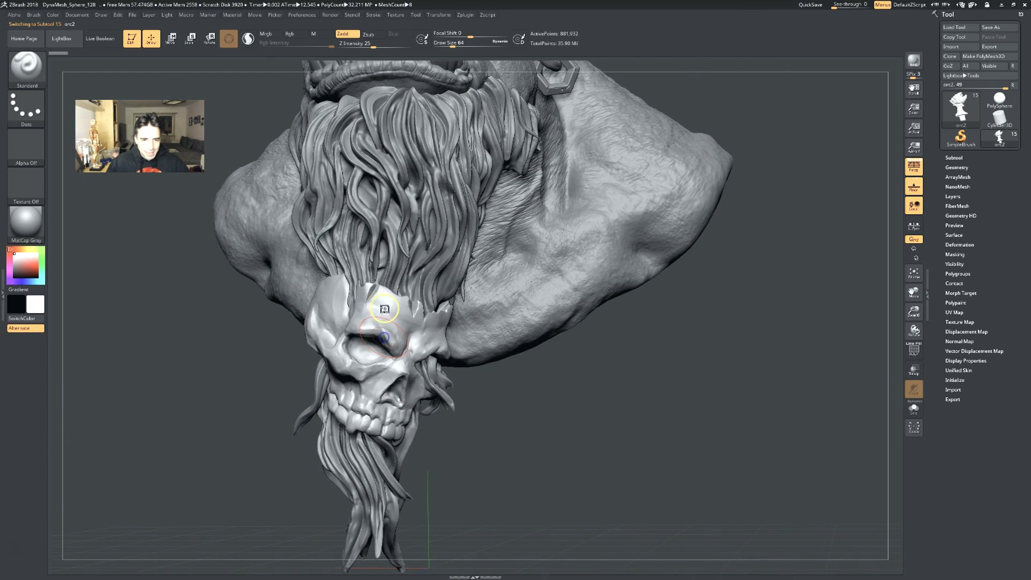
Step: Fit the whole bust in view and inspect it from frontal and profile angles
{"action": "left_click_drag", "start_coordinate": [588, 544], "coordinate": [682, 490]}
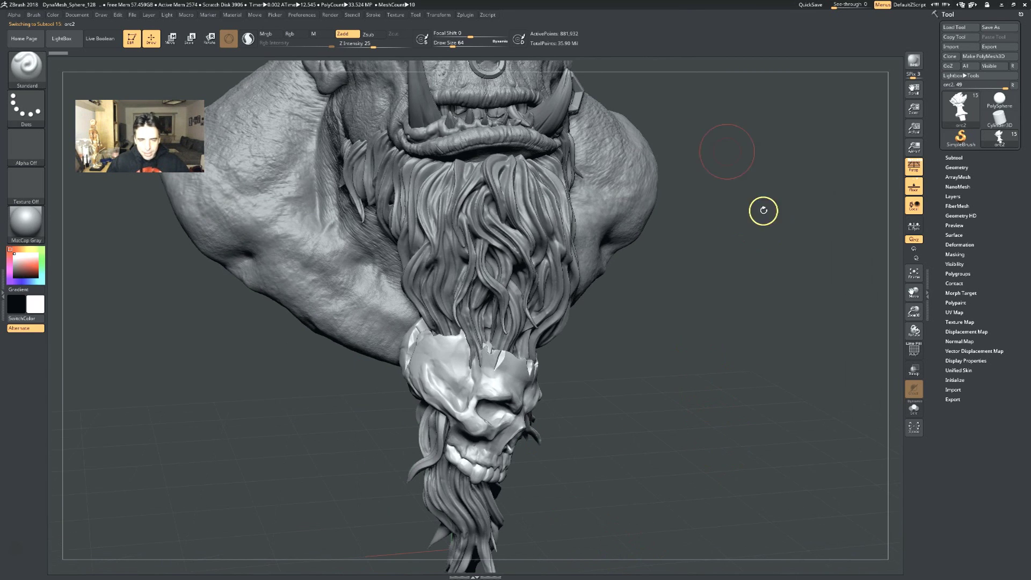
{"action": "mouse_move", "coordinate": [716, 328]}
{"action": "left_mouse_down"}
{"action": "mouse_move", "coordinate": [737, 417]}
{"action": "mouse_move", "coordinate": [702, 410]}
{"action": "mouse_move", "coordinate": [717, 316]}
{"action": "mouse_move", "coordinate": [735, 318]}
{"action": "mouse_move", "coordinate": [707, 311]}
{"action": "left_mouse_up"}
{"action": "mouse_move", "coordinate": [806, 286]}
{"action": "left_mouse_down"}
{"action": "mouse_move", "coordinate": [845, 304]}
{"action": "mouse_move", "coordinate": [802, 357]}
{"action": "left_mouse_up"}
{"action": "key", "text": "f"}
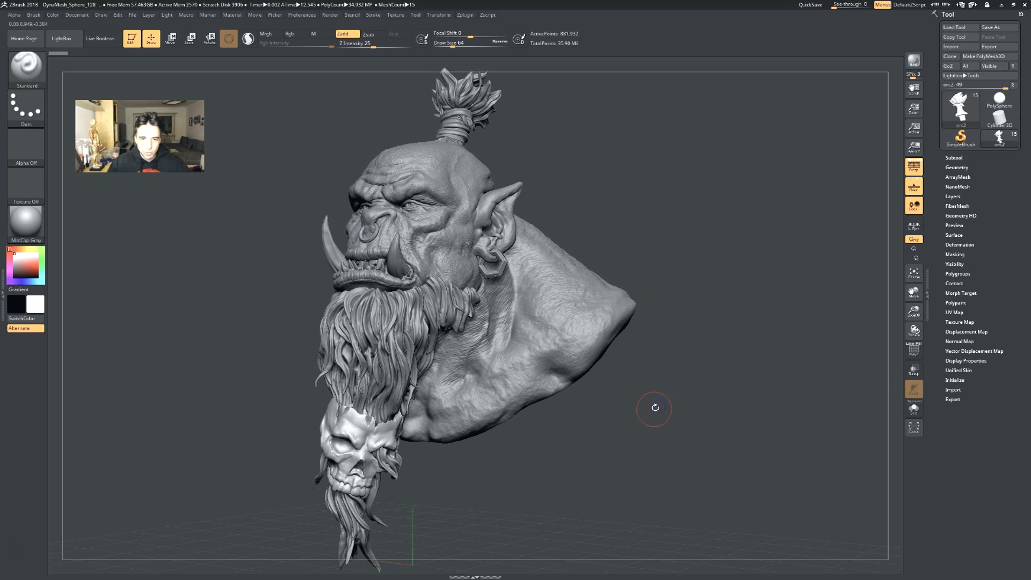
{"action": "mouse_move", "coordinate": [650, 422]}
{"action": "left_mouse_down"}
{"action": "mouse_move", "coordinate": [594, 442]}
{"action": "mouse_move", "coordinate": [585, 419]}
{"action": "mouse_move", "coordinate": [647, 452]}
{"action": "left_mouse_up"}
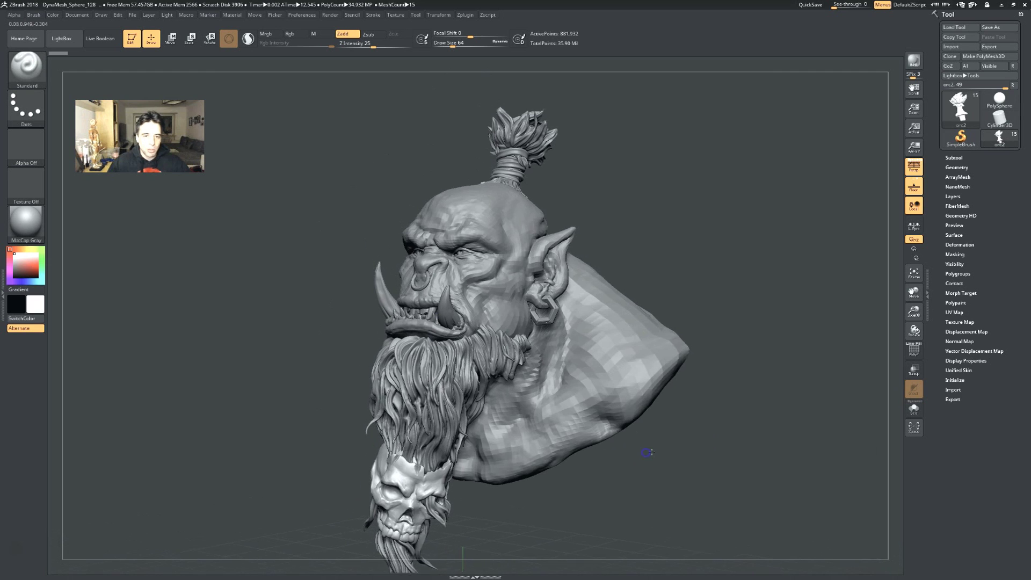
{"action": "left_click_drag", "start_coordinate": [767, 438], "coordinate": [753, 453]}
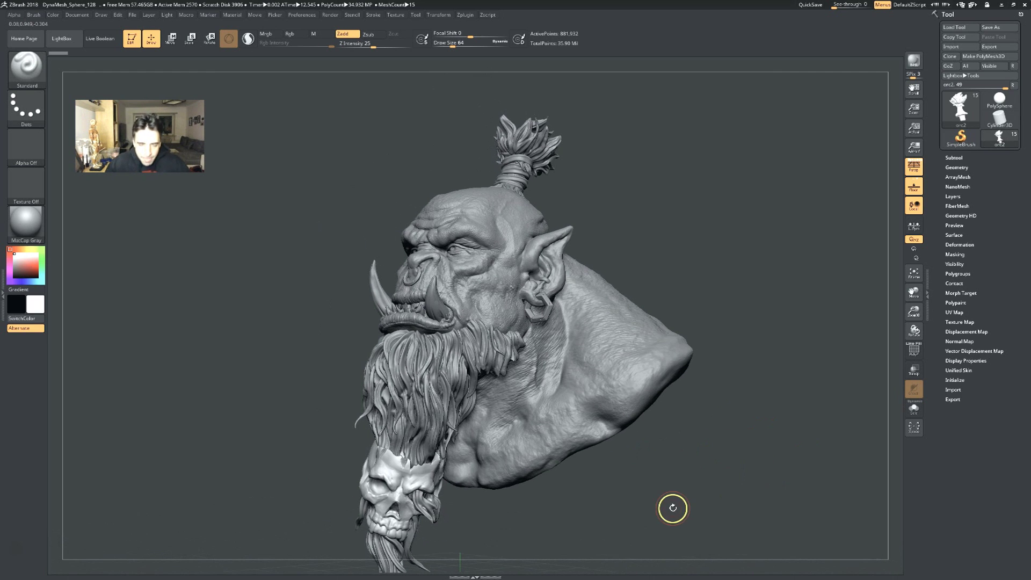
Step: Activate the orc body subtool, turn the bust to face right, and open the Start menu
{"action": "left_click", "coordinate": [642, 355], "text": "alt"}
{"action": "mouse_move", "coordinate": [771, 247]}
{"action": "left_mouse_down"}
{"action": "mouse_move", "coordinate": [749, 295]}
{"action": "mouse_move", "coordinate": [750, 359]}
{"action": "mouse_move", "coordinate": [526, 361]}
{"action": "mouse_move", "coordinate": [211, 294]}
{"action": "left_mouse_up"}
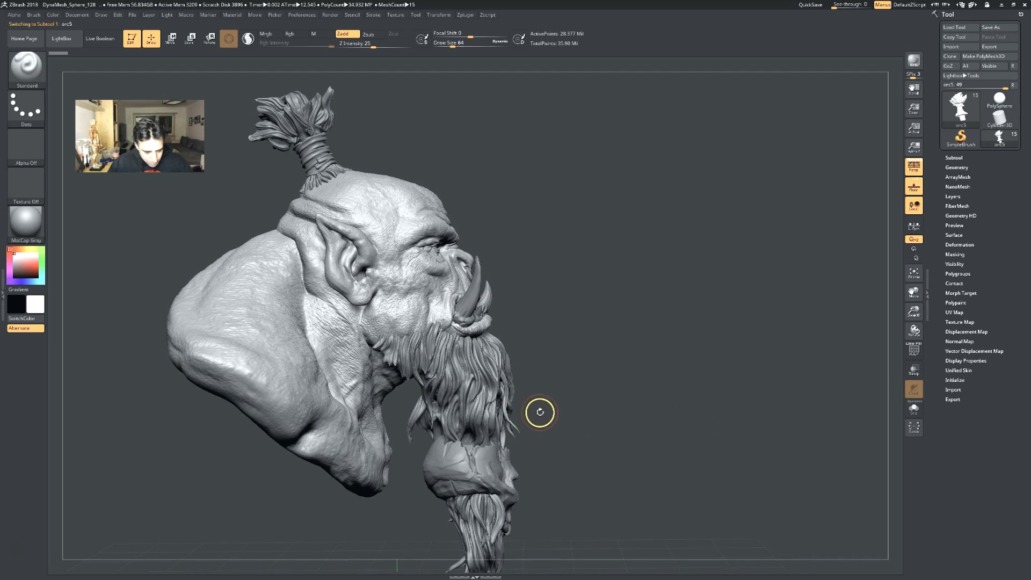
{"action": "key", "text": "super"}
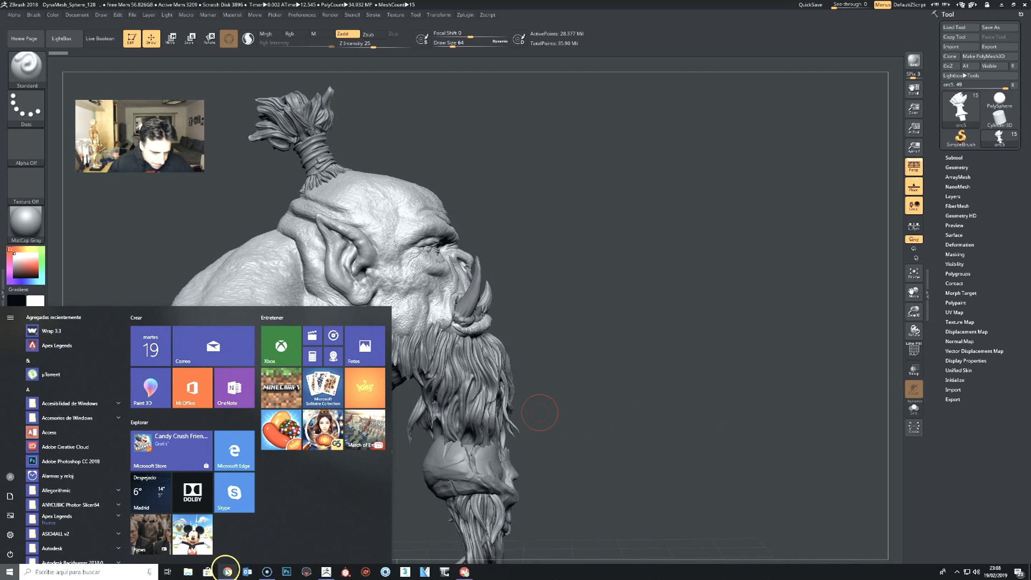
Step: Search wrap3 in a new Chrome tab and open the Russian3DScanner (R3DS) site
{"action": "left_click", "coordinate": [227, 574]}
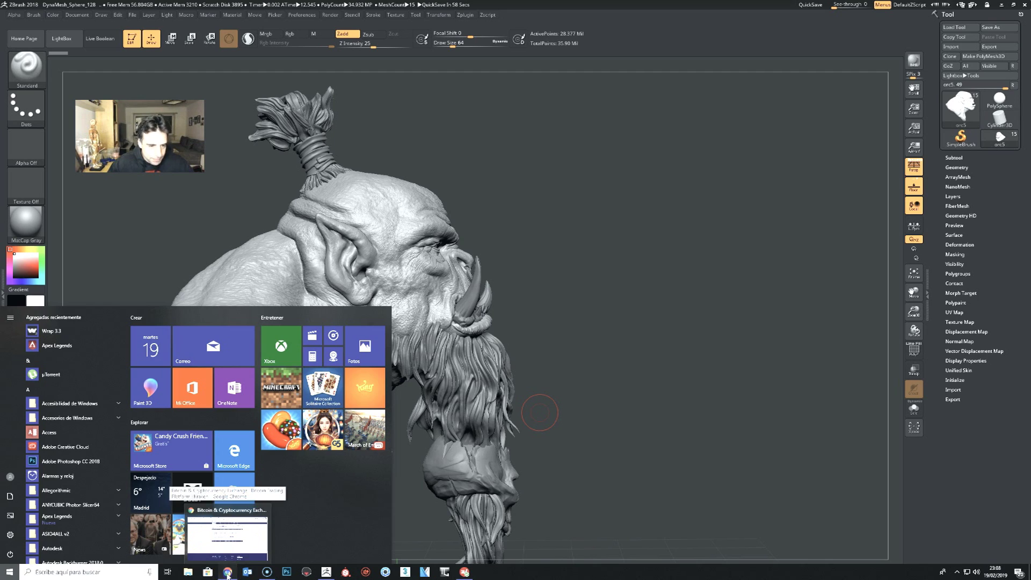
{"action": "left_click", "coordinate": [680, 10]}
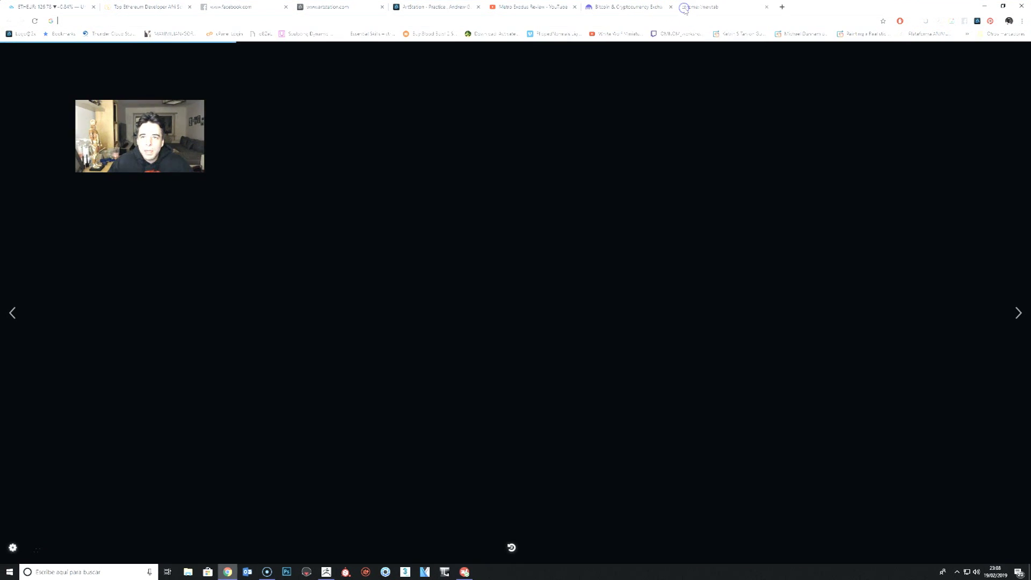
{"action": "type", "text": "wrap3"}
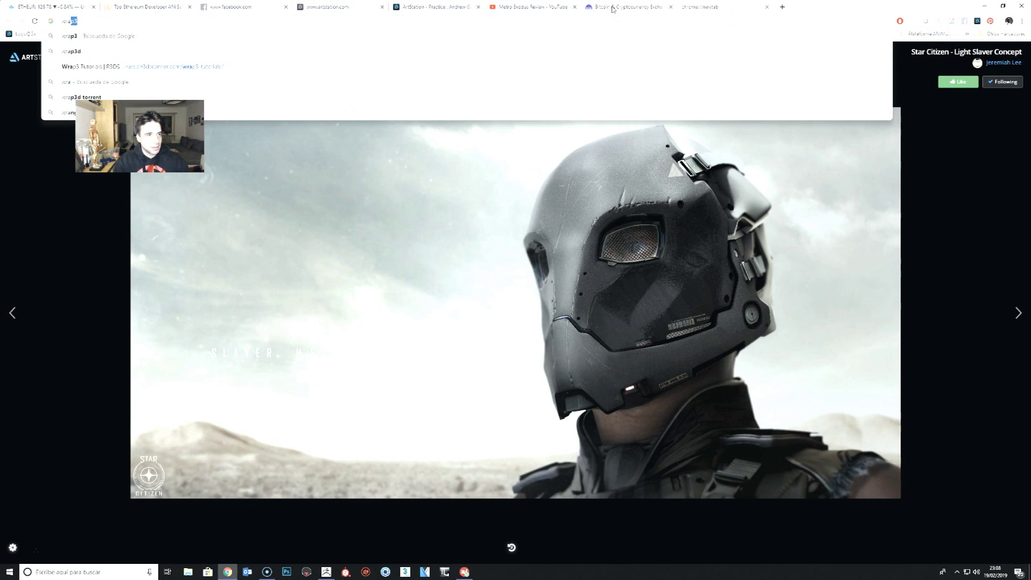
{"action": "key", "text": "Return"}
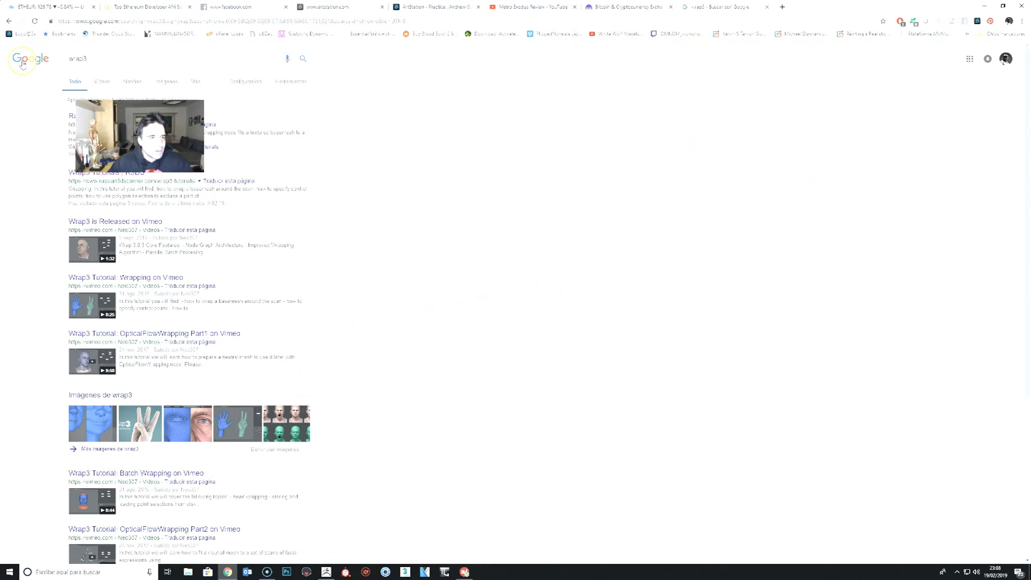
{"action": "left_click", "coordinate": [69, 117]}
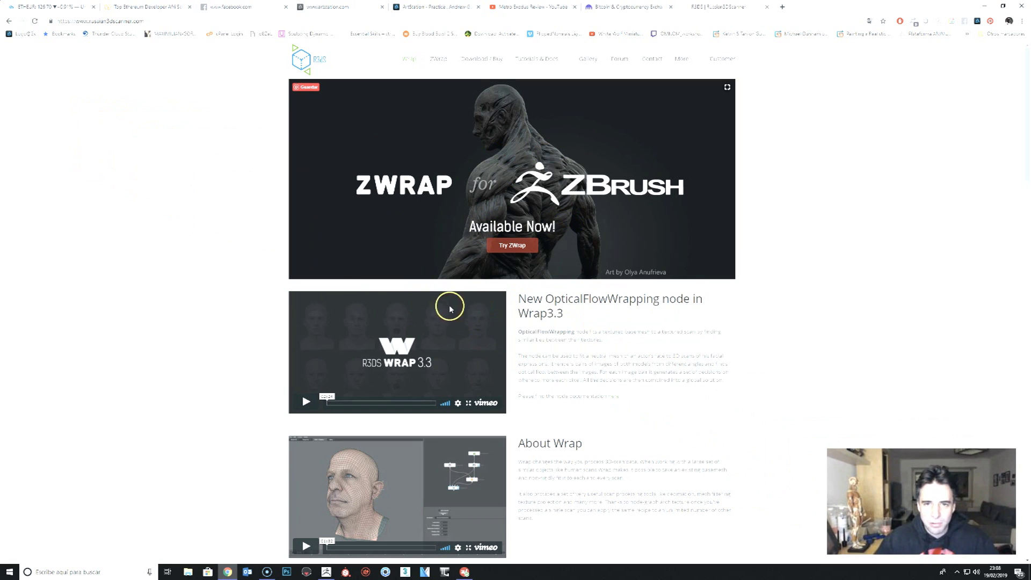
{"action": "mouse_move", "coordinate": [397, 352]}
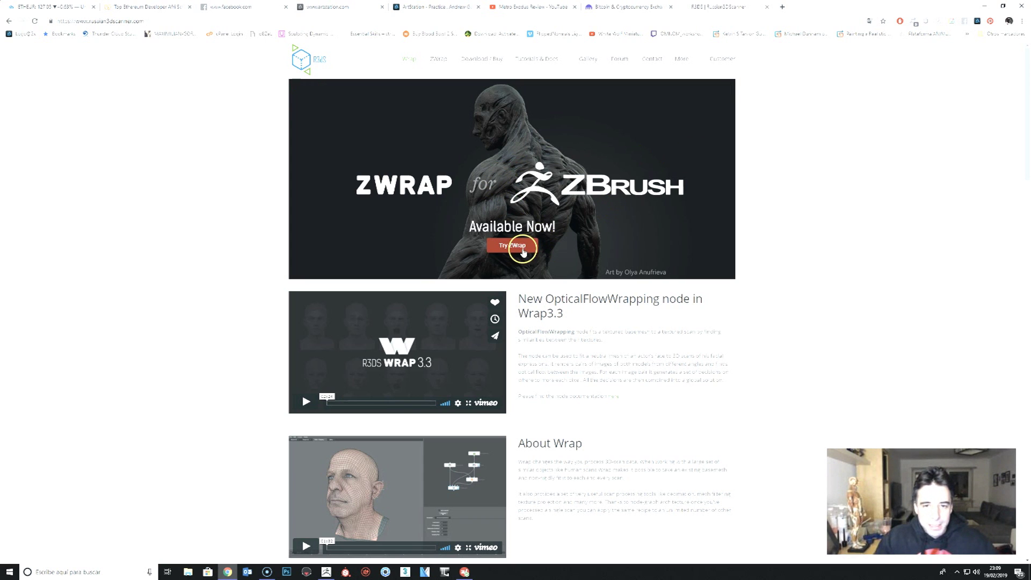
Step: Scroll the R3DS home page, then search Windows for the installed 'wrap' app
{"action": "scroll", "coordinate": [421, 362], "scroll_direction": "down", "scroll_amount": 4}
{"action": "scroll", "coordinate": [421, 367], "scroll_direction": "up", "scroll_amount": 4}
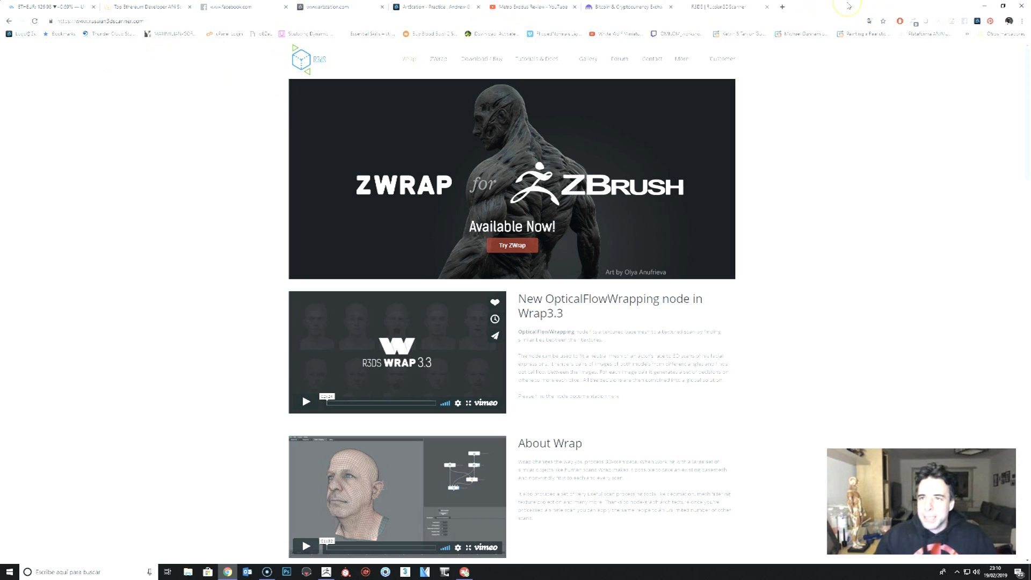
{"action": "left_click", "coordinate": [9, 572]}
{"action": "type", "text": "wrap"}
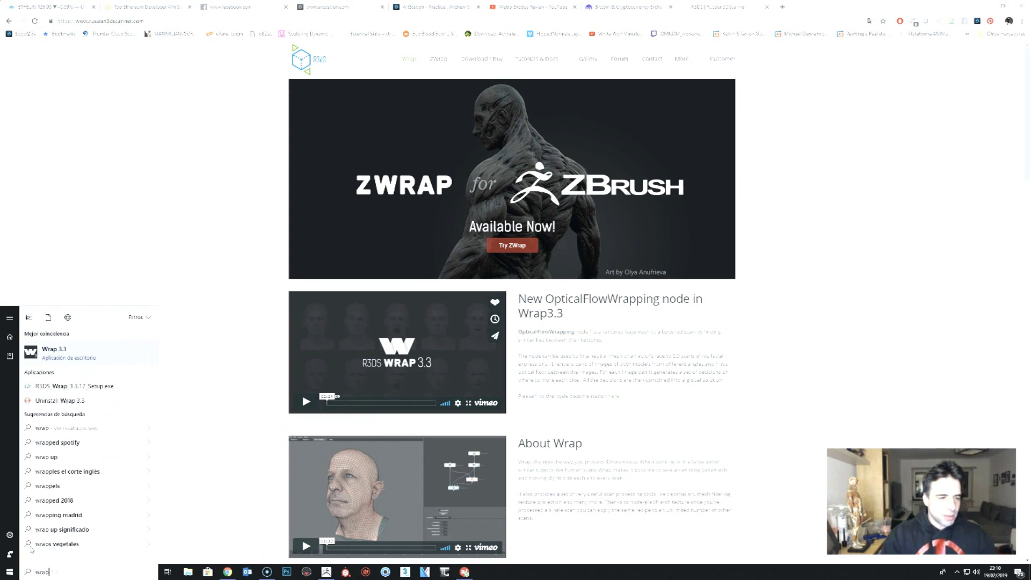
Step: Launch Wrap 3.3 from the search results and return to the R3DS site in Chrome
{"action": "key", "text": "Return"}
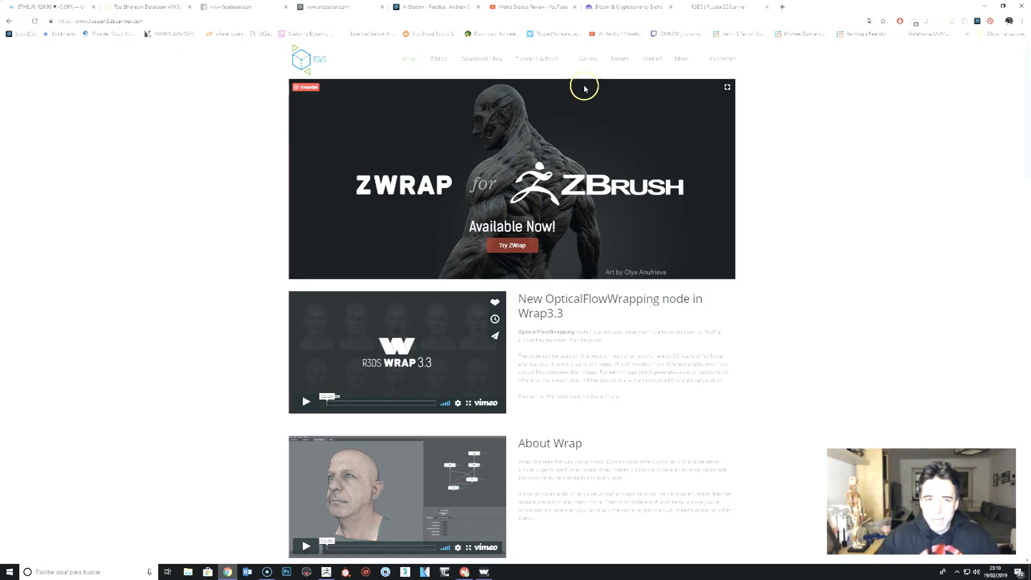
{"action": "key", "text": "alt+Tab"}
{"action": "left_click", "coordinate": [736, 104]}
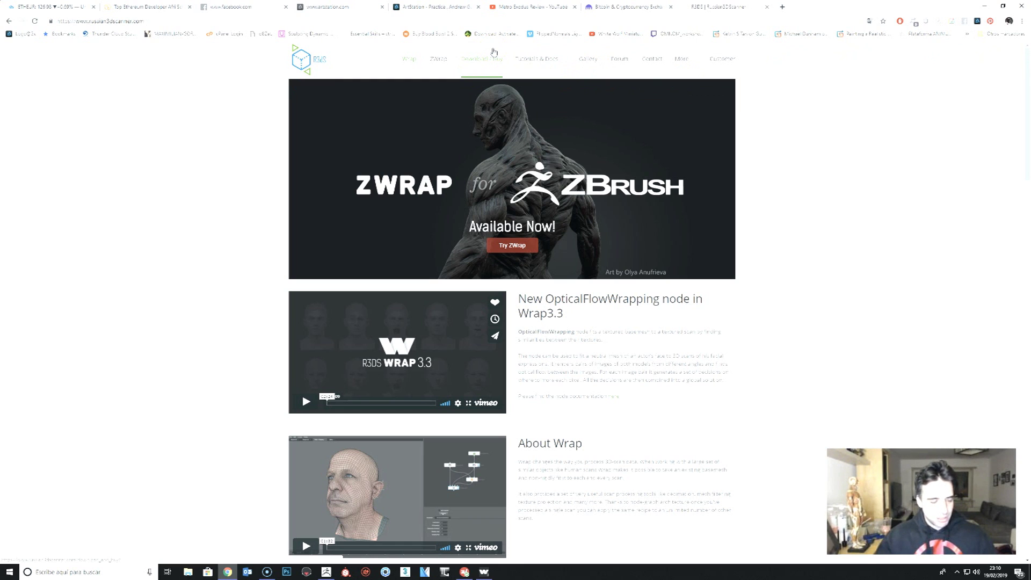
Step: Browse the Wrap3 Tutorials page on the R3DS site, then switch to Wrap 3
{"action": "left_click", "coordinate": [557, 60]}
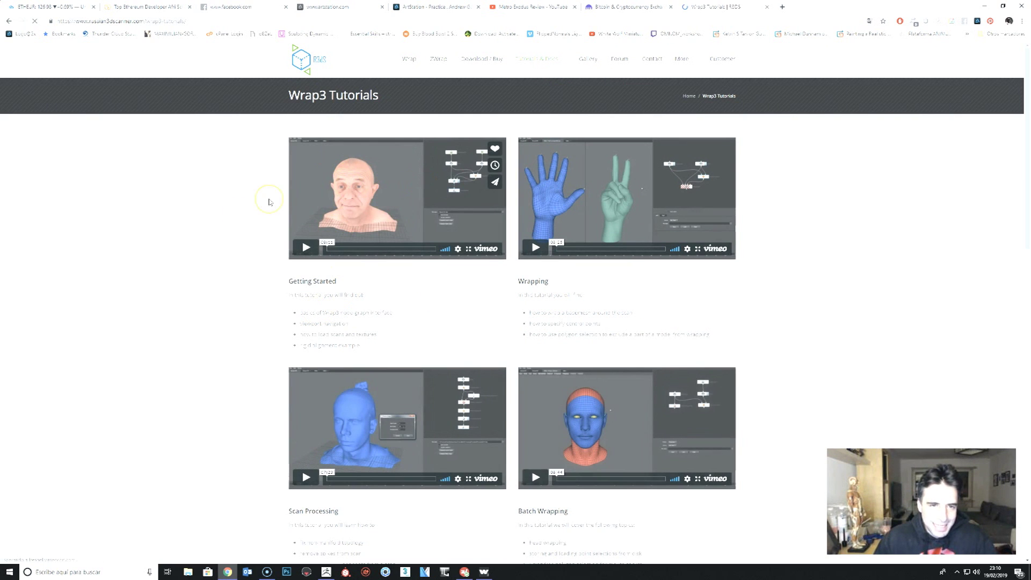
{"action": "scroll", "coordinate": [380, 231], "scroll_direction": "down", "scroll_amount": 2}
{"action": "scroll", "coordinate": [383, 243], "scroll_direction": "up", "scroll_amount": 2}
{"action": "scroll", "coordinate": [383, 244], "scroll_direction": "down", "scroll_amount": 5}
{"action": "scroll", "coordinate": [383, 244], "scroll_direction": "down", "scroll_amount": 2}
{"action": "scroll", "coordinate": [382, 245], "scroll_direction": "down", "scroll_amount": 2}
{"action": "scroll", "coordinate": [381, 243], "scroll_direction": "down", "scroll_amount": 2}
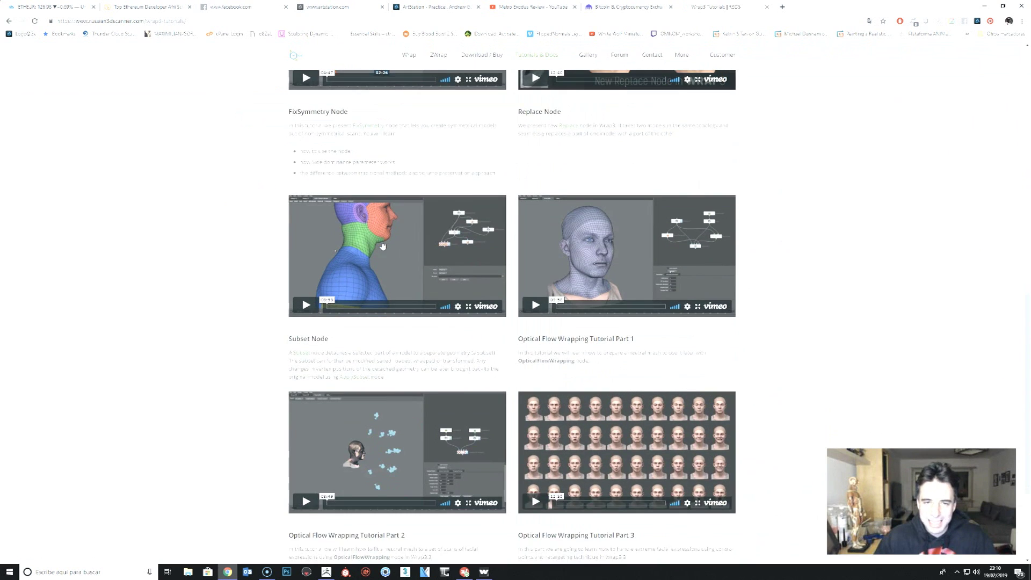
{"action": "scroll", "coordinate": [380, 242], "scroll_direction": "down", "scroll_amount": 2}
{"action": "scroll", "coordinate": [376, 249], "scroll_direction": "up", "scroll_amount": 3}
{"action": "scroll", "coordinate": [371, 256], "scroll_direction": "up", "scroll_amount": 2}
{"action": "scroll", "coordinate": [371, 257], "scroll_direction": "up", "scroll_amount": 3}
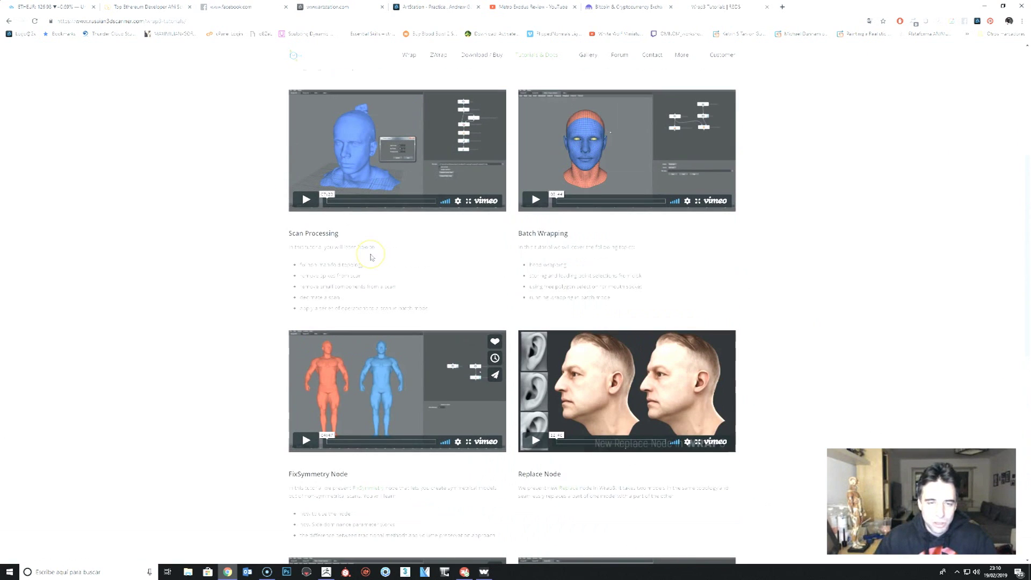
{"action": "mouse_move", "coordinate": [398, 150]}
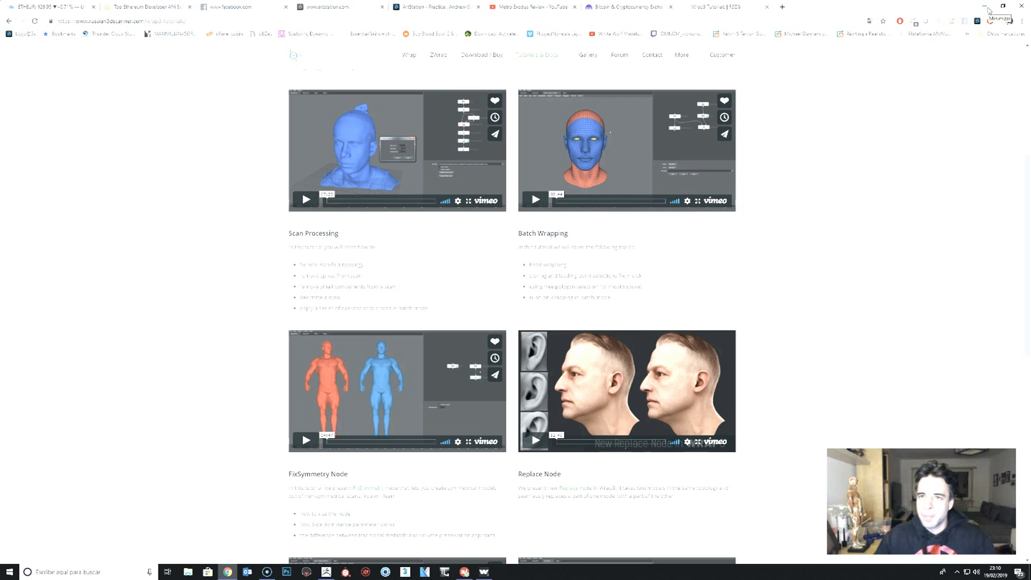
{"action": "left_click", "coordinate": [988, 6]}
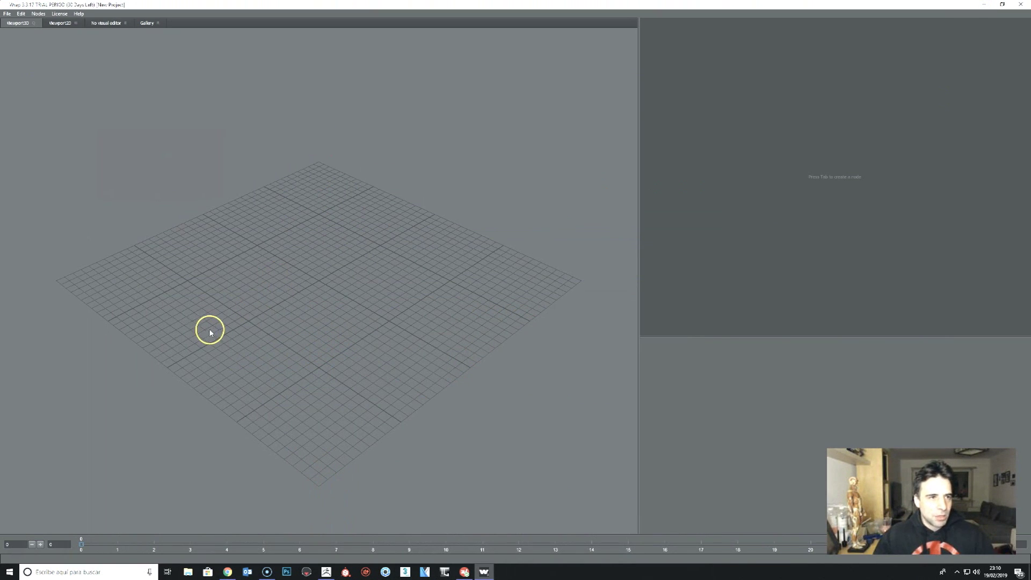
Step: Orbit the empty viewport, check the File and Help menus, and bring up the node-type menu
{"action": "left_click_drag", "start_coordinate": [243, 323], "coordinate": [267, 292]}
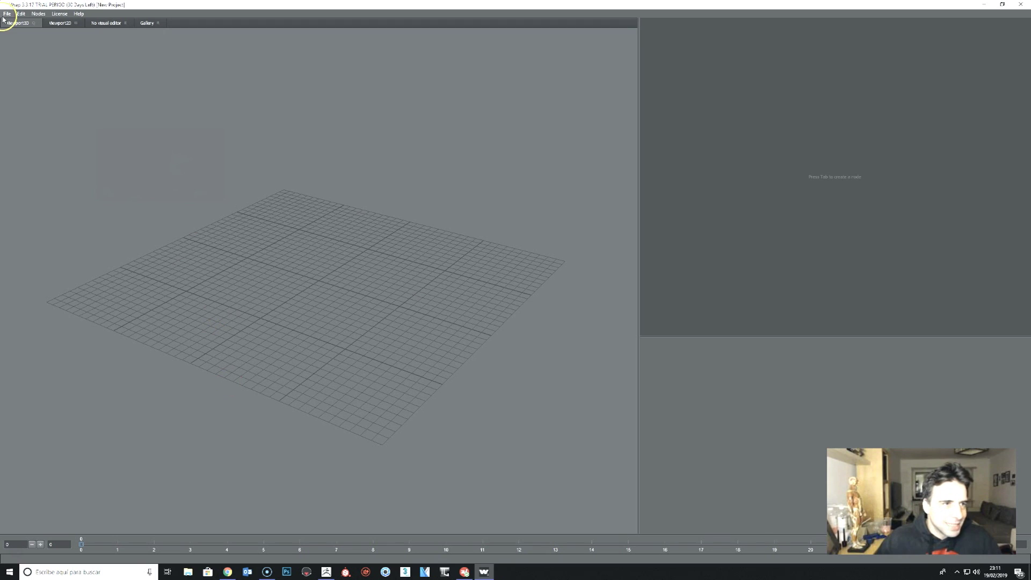
{"action": "left_click", "coordinate": [140, 99]}
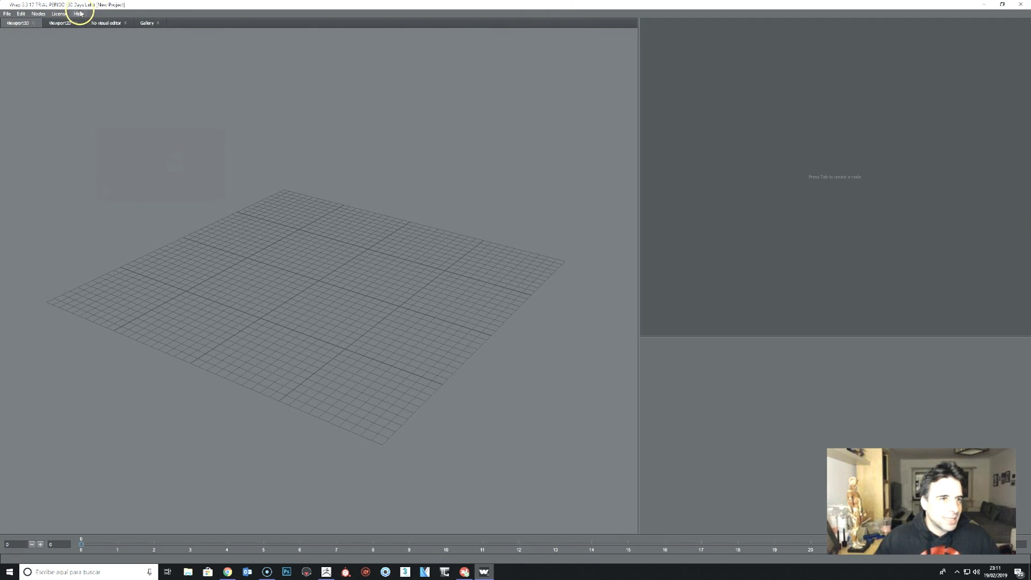
{"action": "left_click", "coordinate": [809, 96]}
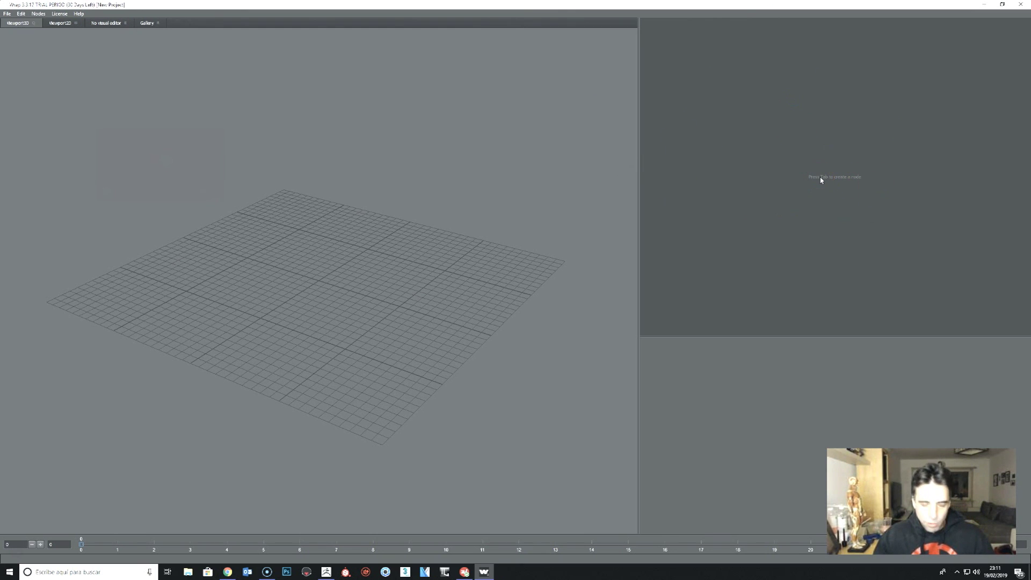
{"action": "key", "text": "Tab"}
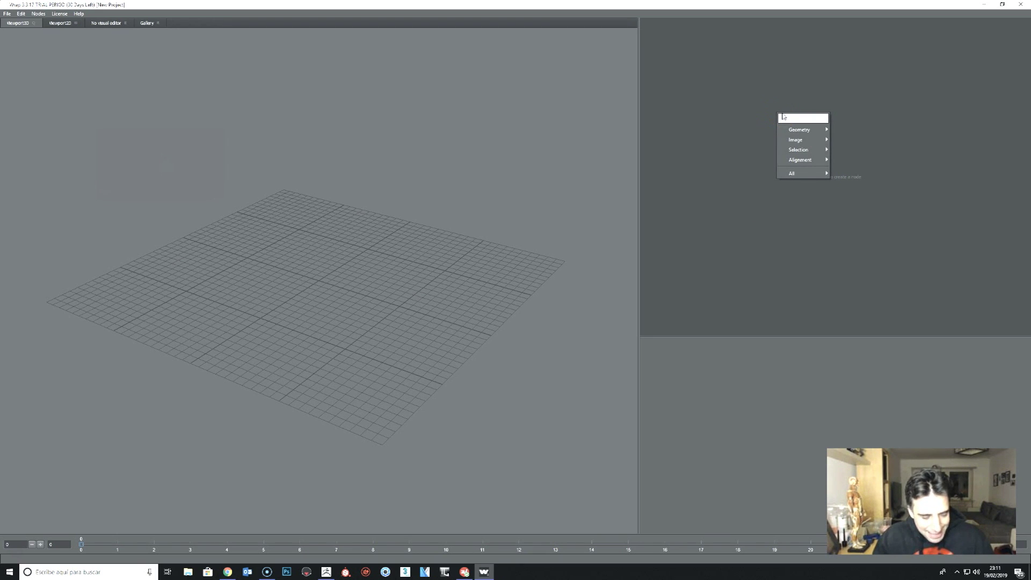
Step: Open and dismiss the node-type list several times, browsing the Image node types
{"action": "left_click", "coordinate": [764, 115]}
{"action": "key", "text": "Tab"}
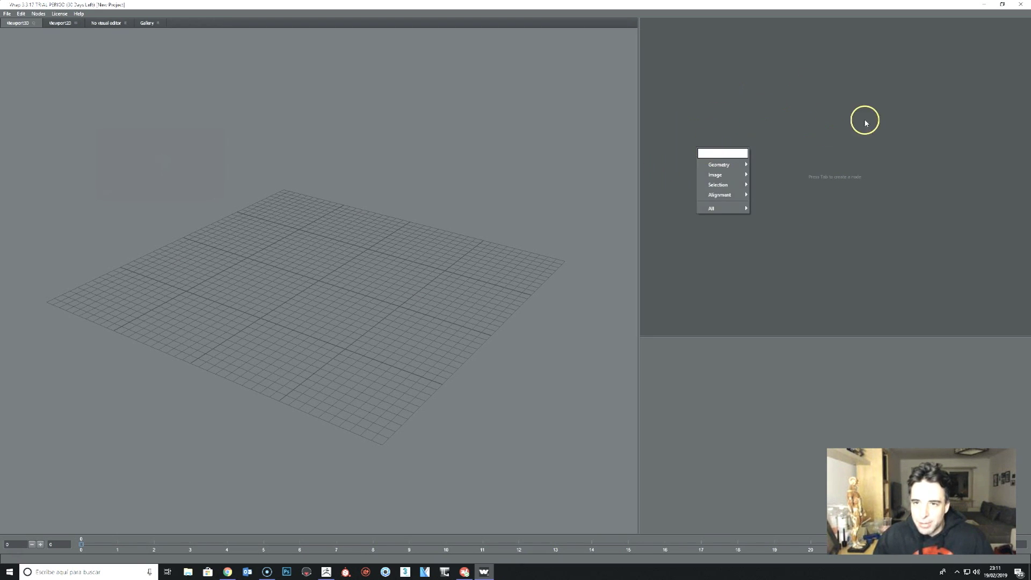
{"action": "left_click", "coordinate": [857, 120]}
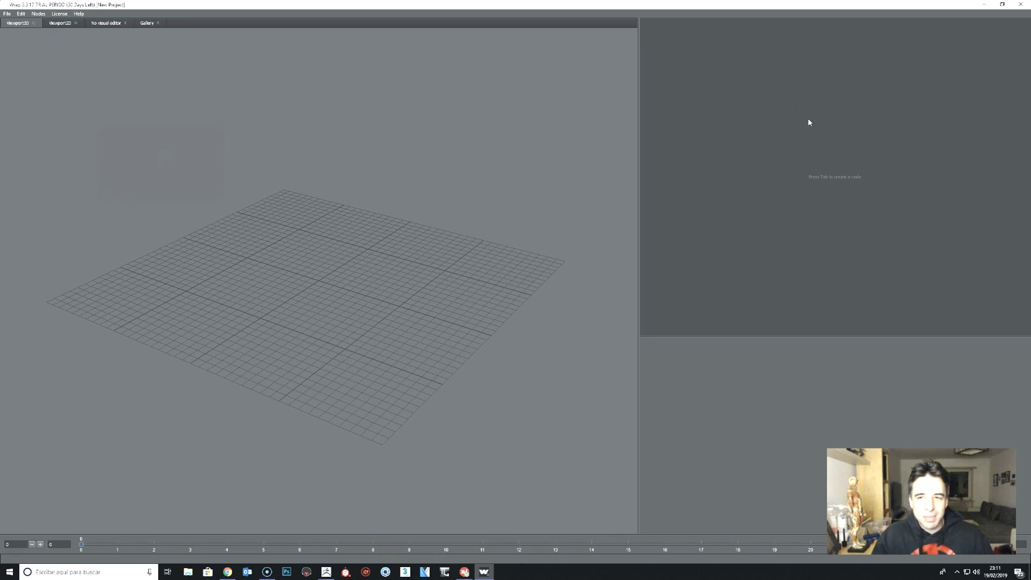
{"action": "key", "text": "Tab"}
{"action": "left_click", "coordinate": [723, 89]}
{"action": "left_click", "coordinate": [732, 133]}
{"action": "left_click", "coordinate": [743, 177]}
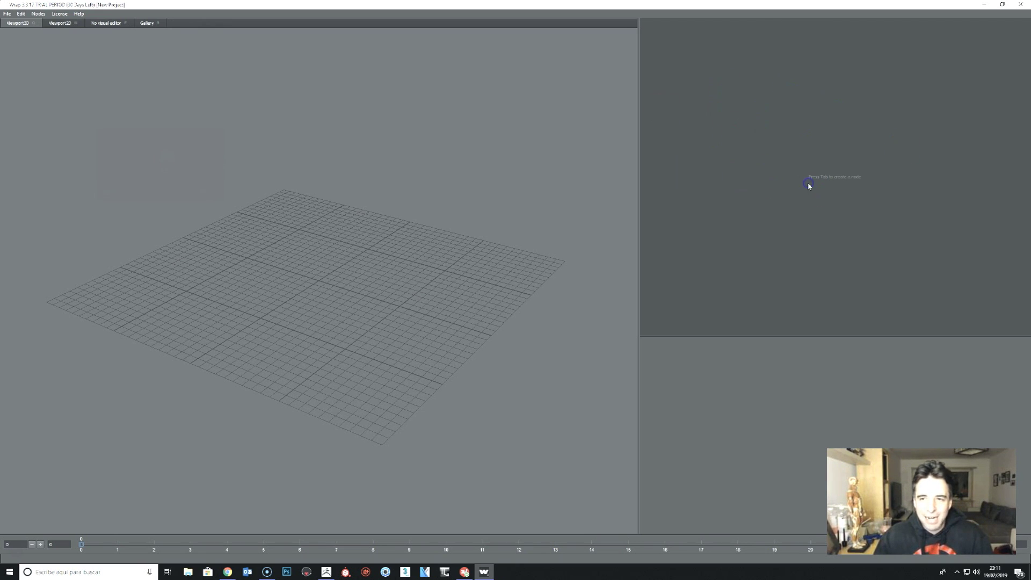
{"action": "left_click", "coordinate": [825, 199]}
{"action": "key", "text": "Tab"}
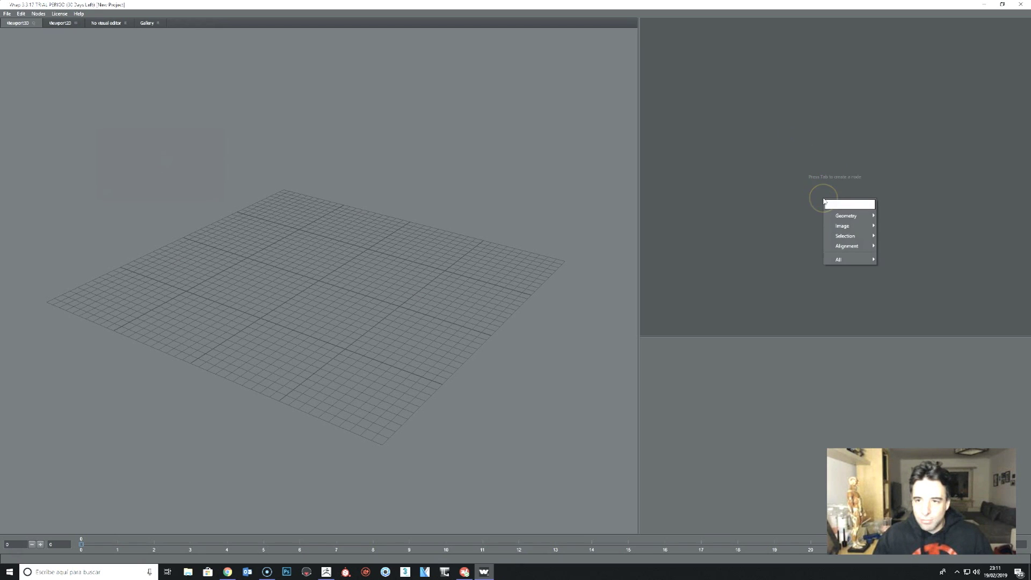
{"action": "key", "text": "Tab"}
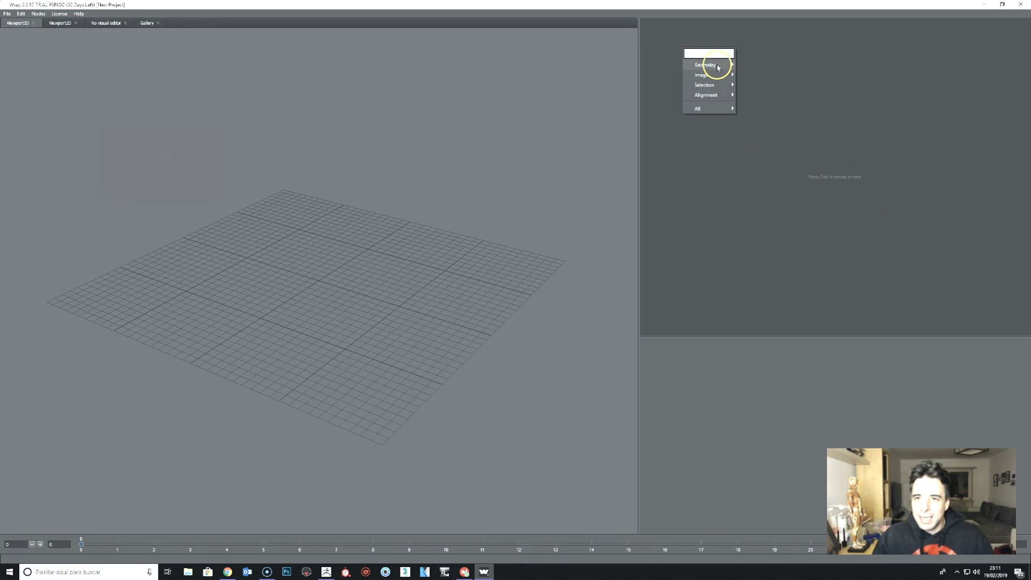
{"action": "left_click", "coordinate": [703, 75]}
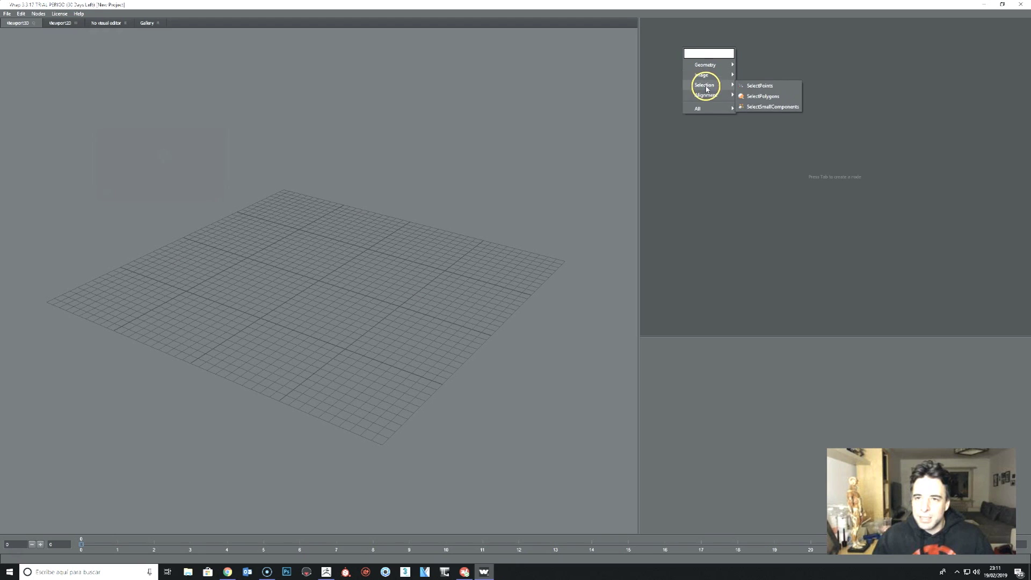
{"action": "mouse_move", "coordinate": [704, 85]}
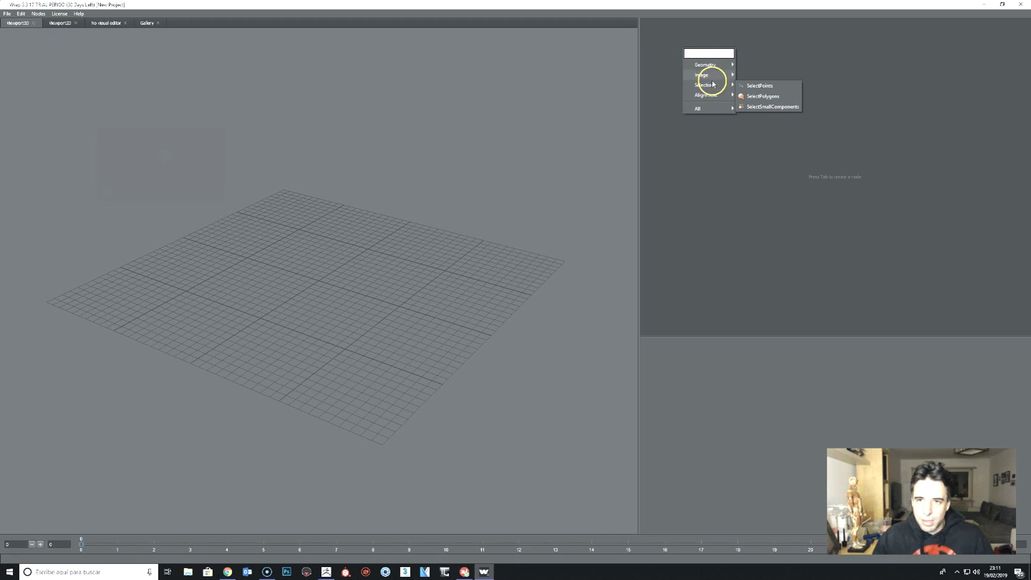
{"action": "left_click", "coordinate": [699, 55]}
Step: Search the node-creation menu for 'loa' and show the Geometry node types
{"action": "right_click", "coordinate": [717, 96]}
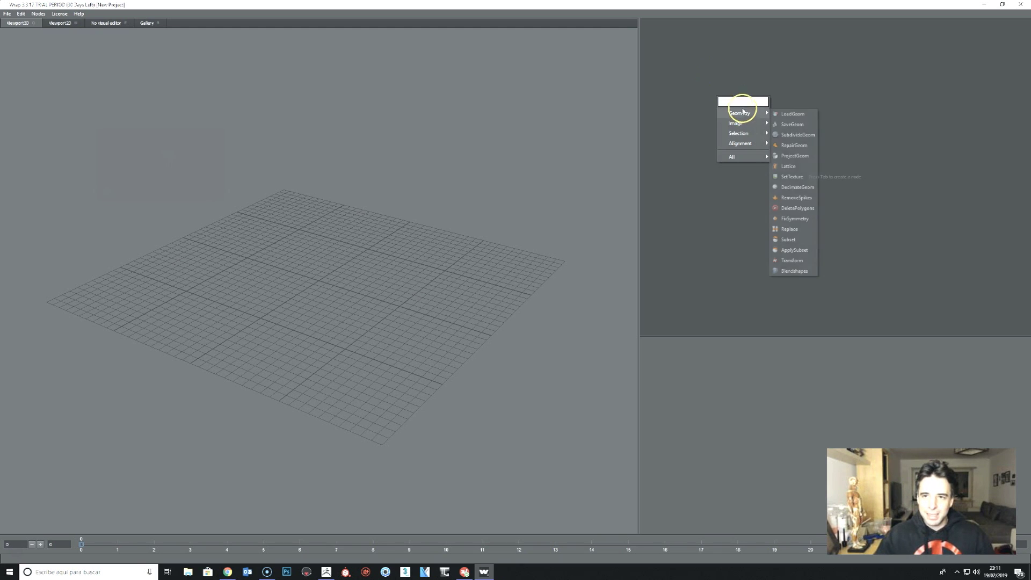
{"action": "type", "text": "loa"}
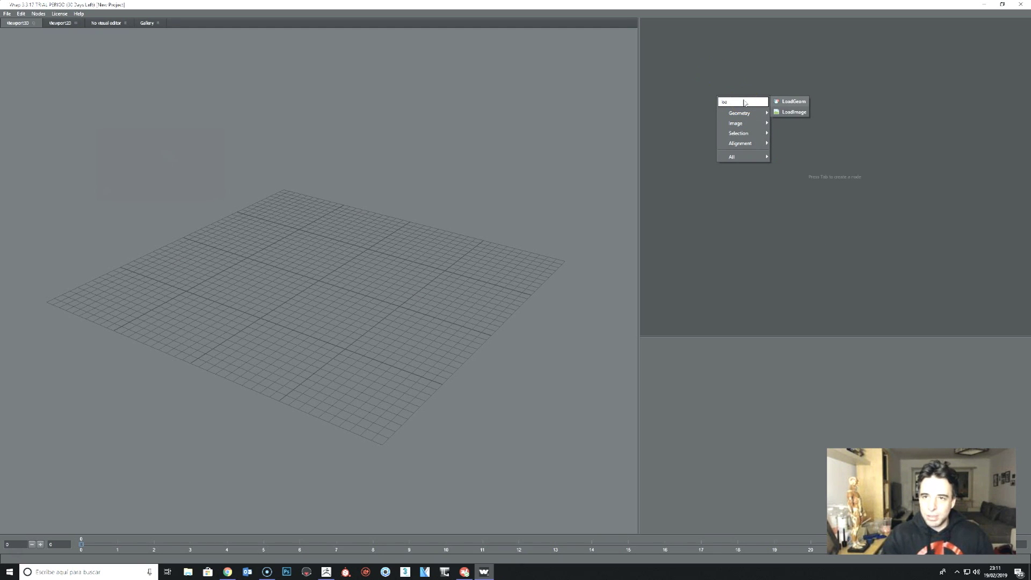
{"action": "key", "text": "BackSpace"}
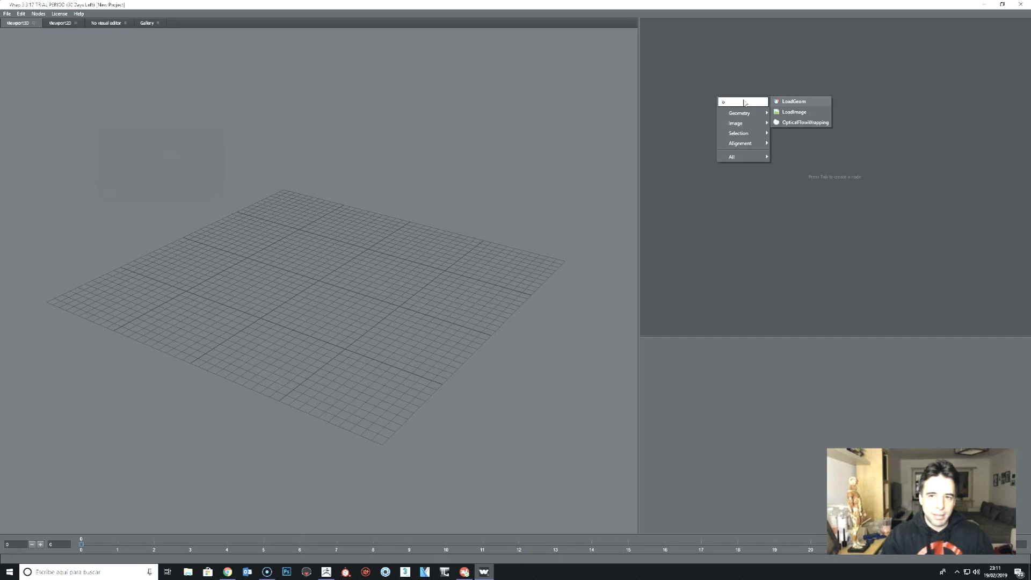
{"action": "left_click", "coordinate": [843, 51]}
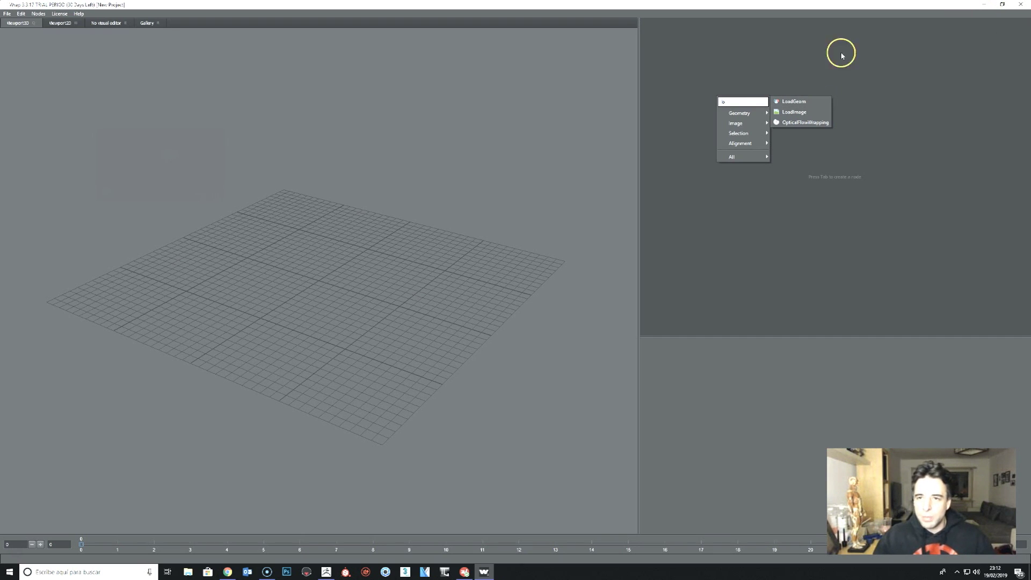
{"action": "left_click", "coordinate": [747, 106]}
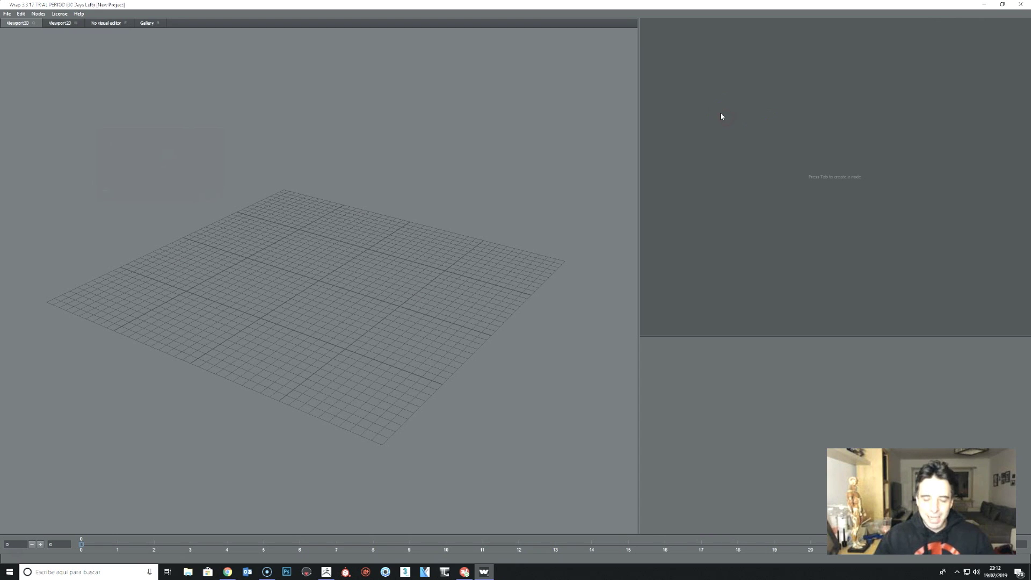
{"action": "key", "text": "Tab"}
{"action": "type", "text": "loa"}
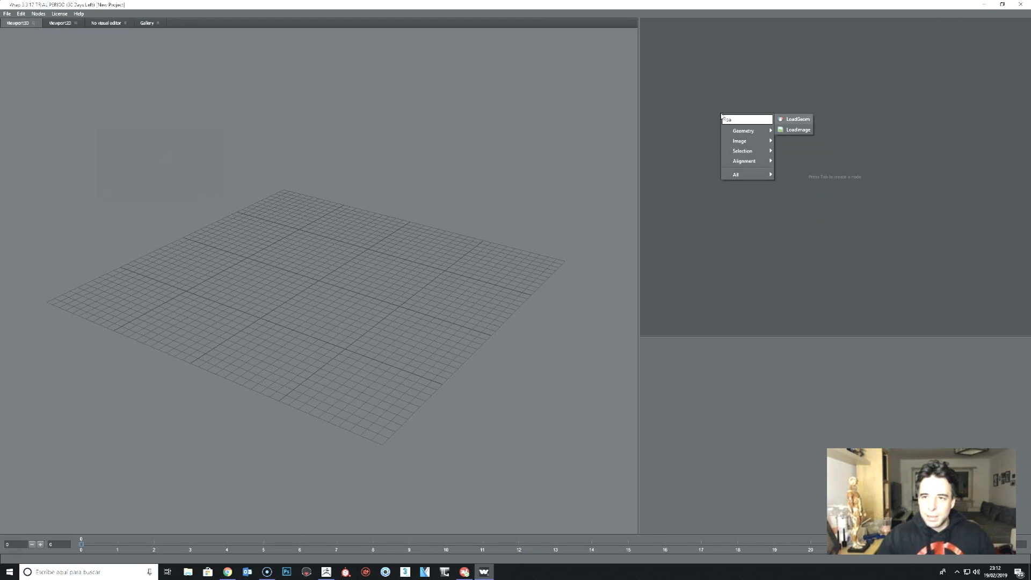
{"action": "left_click", "coordinate": [760, 133]}
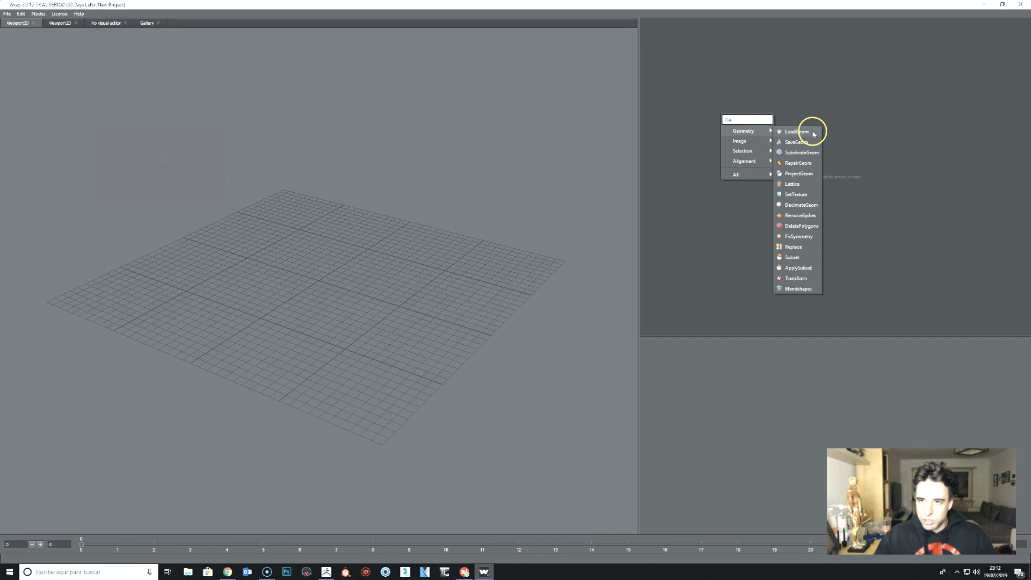
Step: Add a LoadGeom node, move it up-left and rename it 'alta'
{"action": "left_click", "coordinate": [814, 134]}
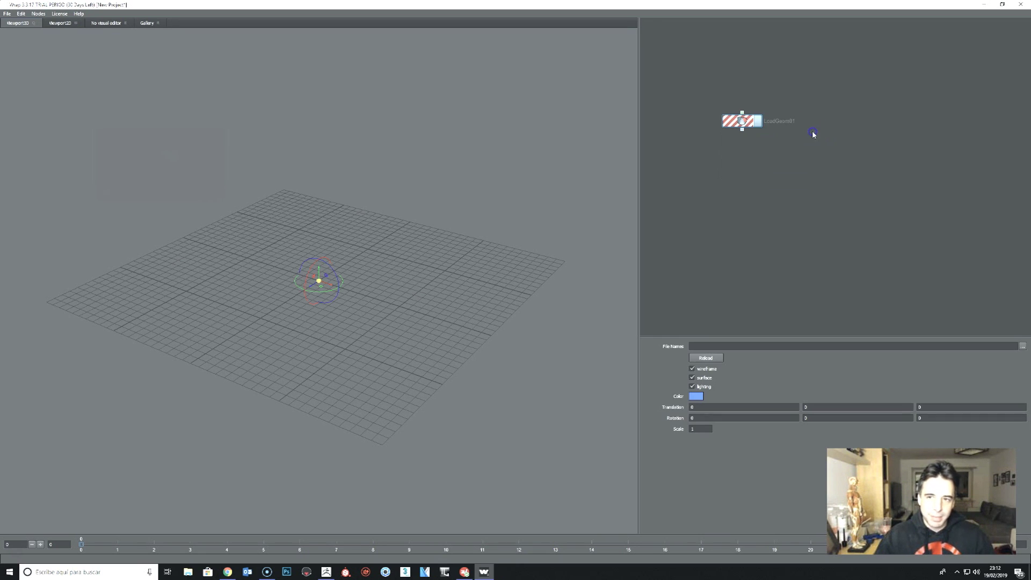
{"action": "mouse_move", "coordinate": [769, 124]}
{"action": "left_mouse_down"}
{"action": "mouse_move", "coordinate": [710, 83]}
{"action": "mouse_move", "coordinate": [733, 97]}
{"action": "left_mouse_up"}
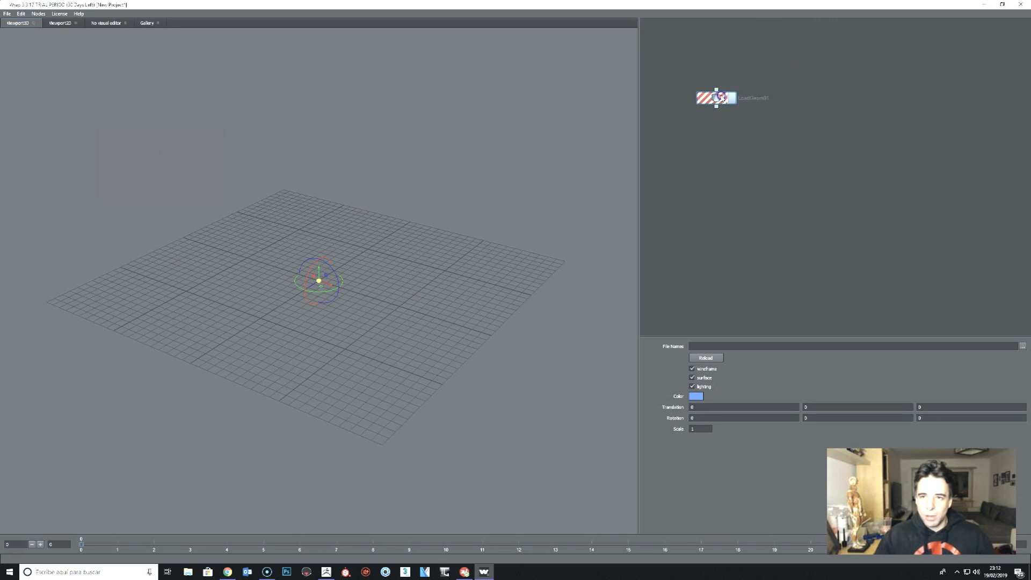
{"action": "double_click", "coordinate": [753, 98]}
{"action": "type", "text": "alta"}
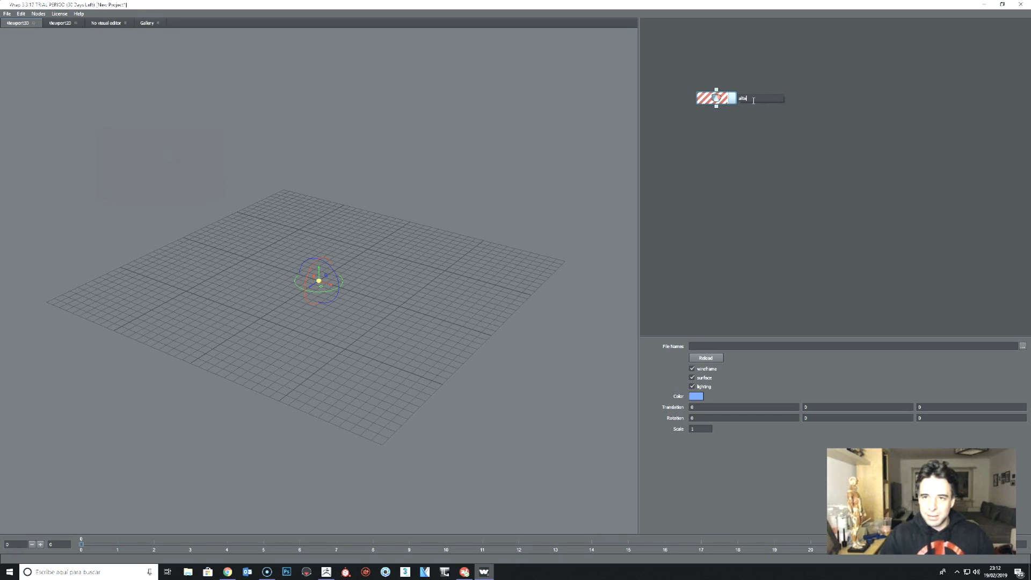
{"action": "left_click", "coordinate": [939, 436]}
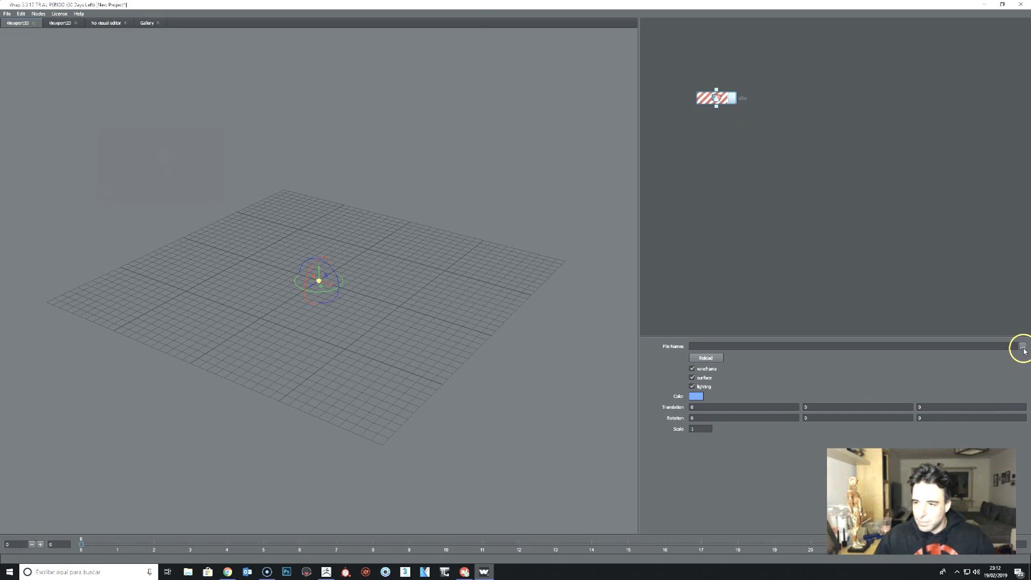
Step: Load orc5.obj from the Orc project's obj folder into the geometry node
{"action": "left_click", "coordinate": [1024, 348]}
{"action": "left_click", "coordinate": [95, 79]}
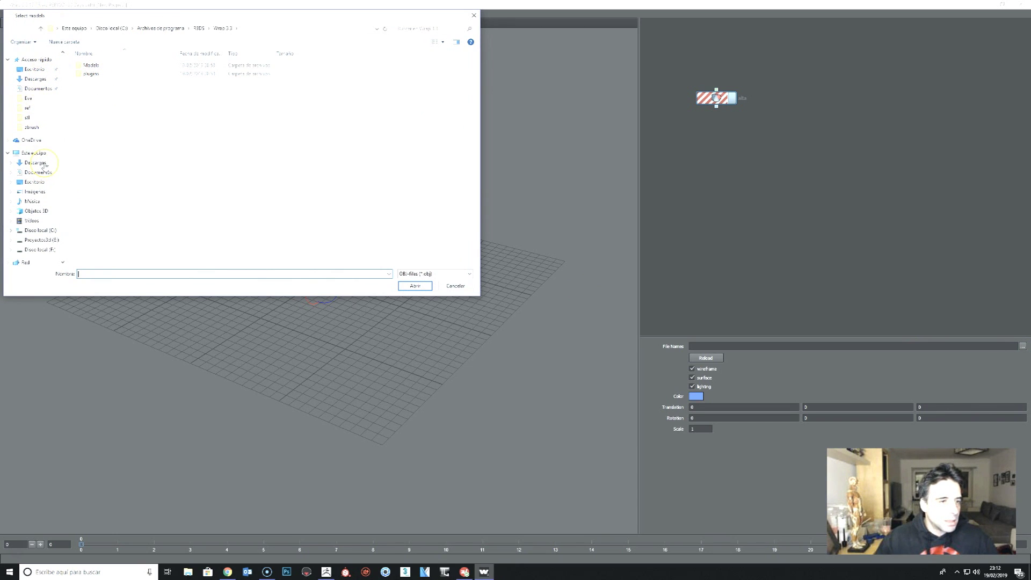
{"action": "left_click", "coordinate": [30, 129]}
{"action": "left_click", "coordinate": [197, 29]}
{"action": "double_click", "coordinate": [97, 77]}
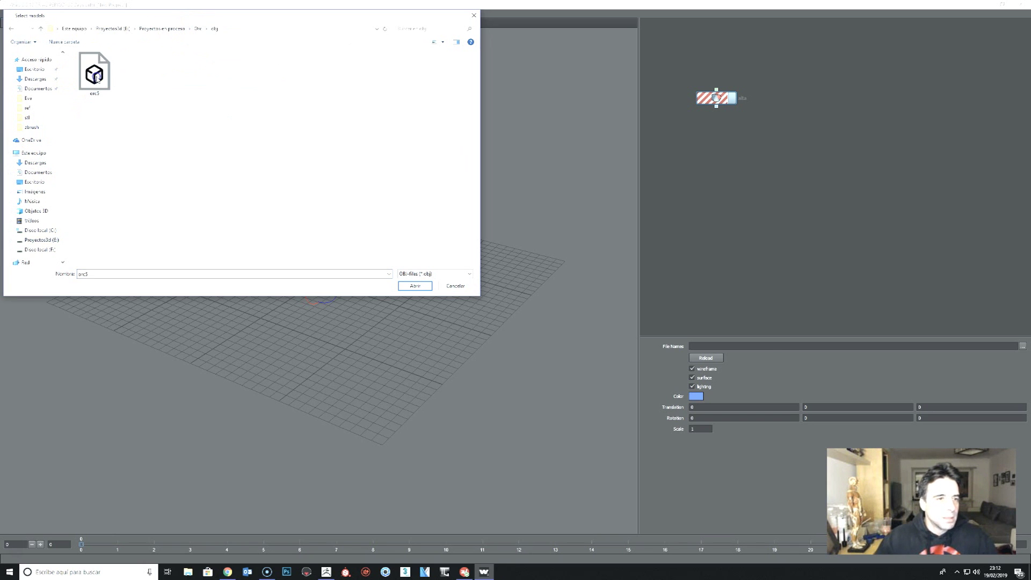
{"action": "double_click", "coordinate": [96, 77]}
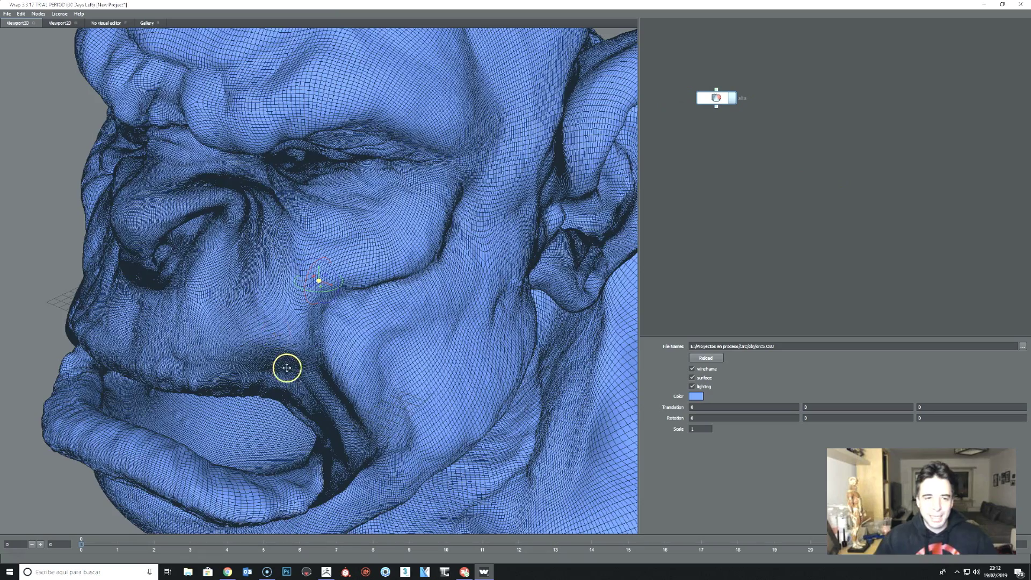
Step: Show the orc as a lit surface without wireframe, coloured neutral grey
{"action": "scroll", "coordinate": [287, 367], "scroll_direction": "down", "scroll_amount": 5}
{"action": "mouse_move", "coordinate": [210, 414]}
{"action": "left_mouse_down"}
{"action": "mouse_move", "coordinate": [246, 380]}
{"action": "mouse_move", "coordinate": [253, 406]}
{"action": "mouse_move", "coordinate": [261, 397]}
{"action": "left_mouse_up"}
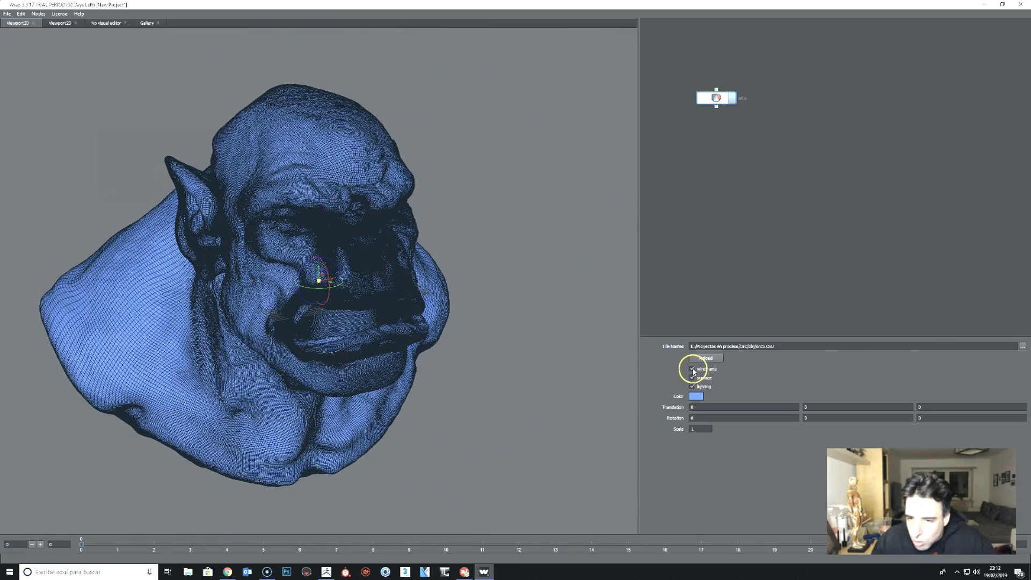
{"action": "left_click", "coordinate": [692, 369]}
{"action": "left_click", "coordinate": [693, 369]}
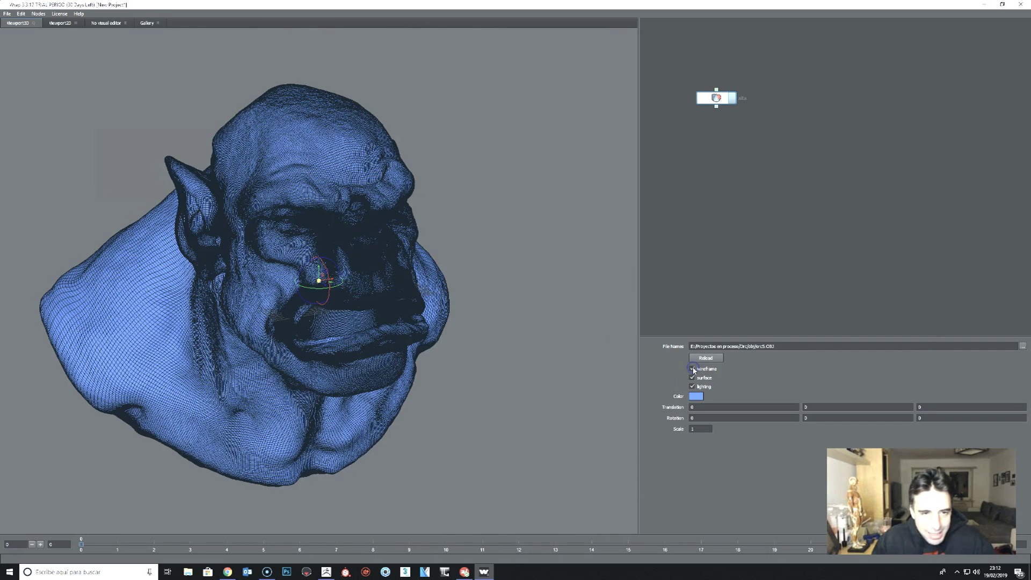
{"action": "left_click", "coordinate": [694, 378]}
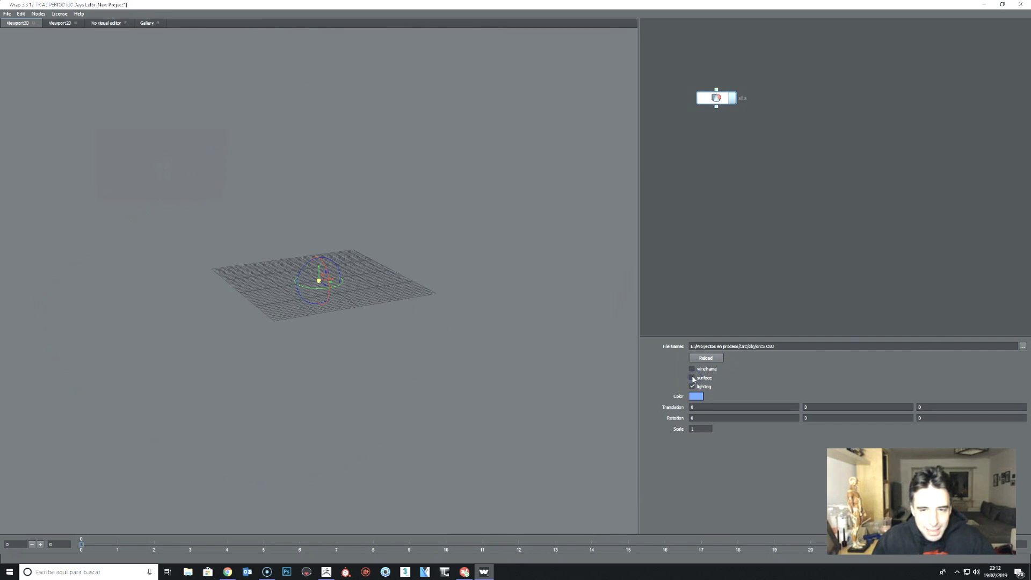
{"action": "left_click", "coordinate": [693, 378]}
{"action": "left_click", "coordinate": [693, 387]}
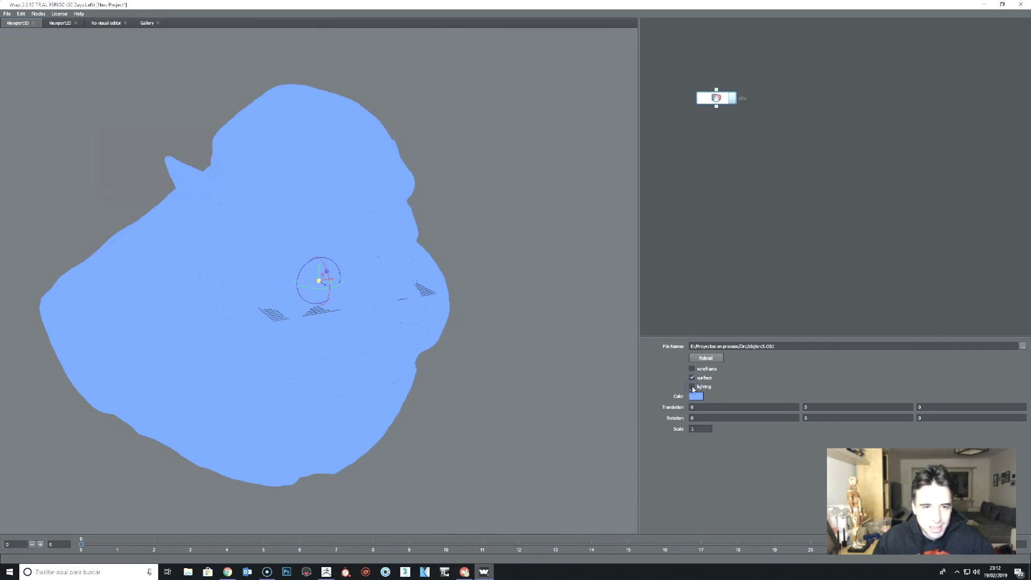
{"action": "left_click", "coordinate": [693, 387]}
{"action": "left_click", "coordinate": [696, 397]}
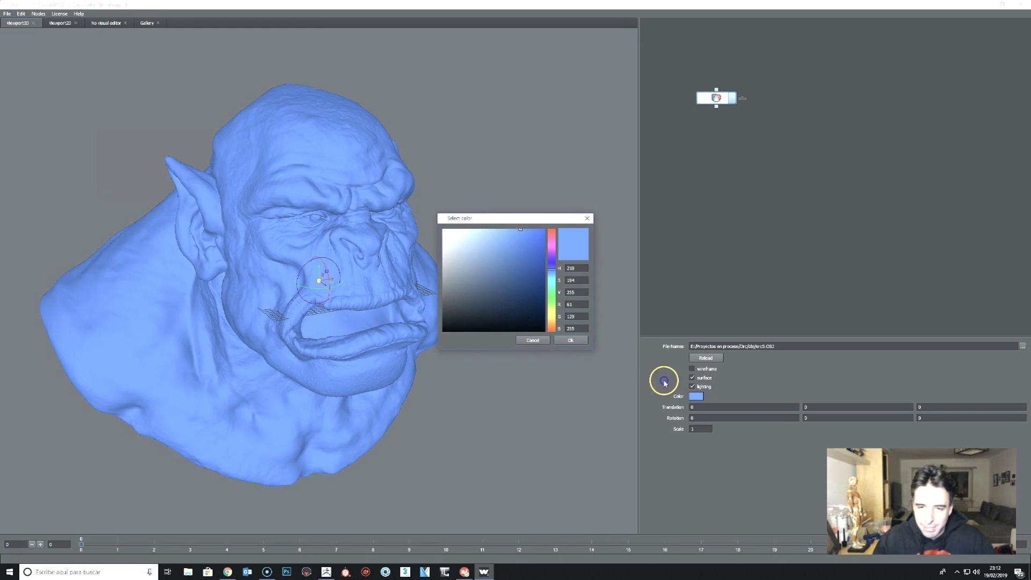
{"action": "mouse_move", "coordinate": [474, 247]}
{"action": "left_mouse_down"}
{"action": "mouse_move", "coordinate": [506, 252]}
{"action": "mouse_move", "coordinate": [461, 232]}
{"action": "mouse_move", "coordinate": [434, 269]}
{"action": "left_mouse_up"}
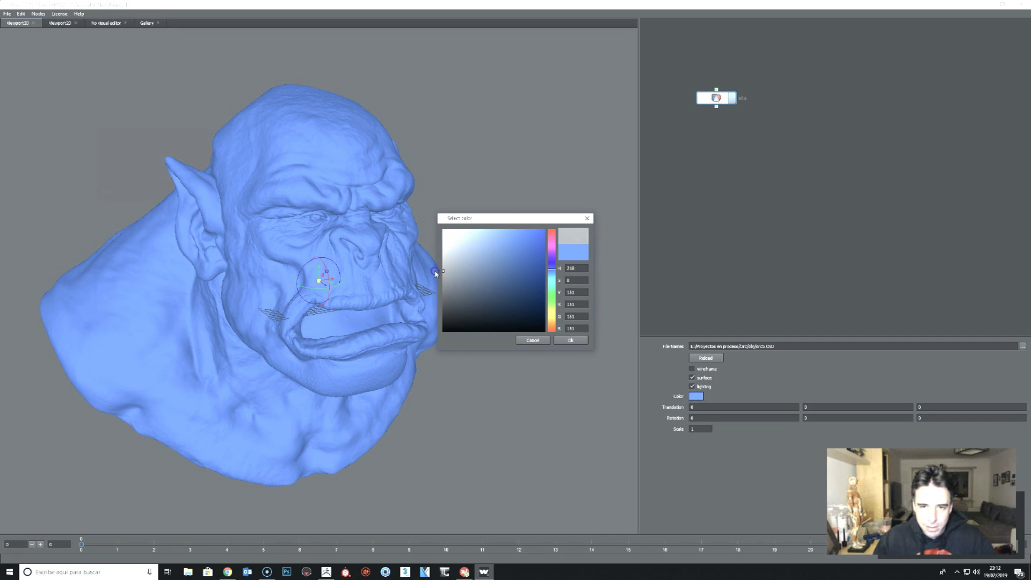
{"action": "left_click", "coordinate": [564, 341]}
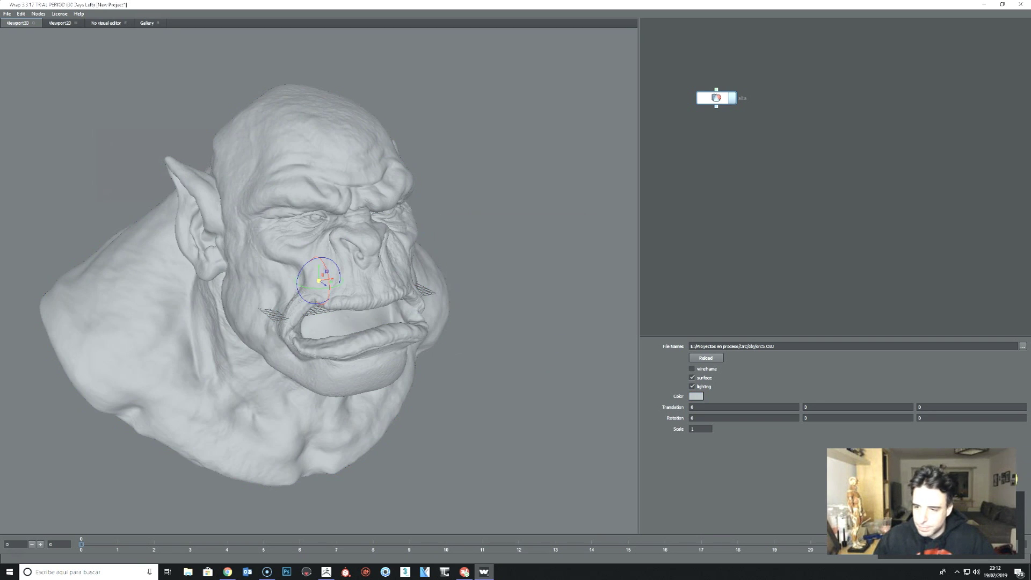
Step: Close the YouTube tab in Chrome, then orbit the orc to a front view in Wrap 3
{"action": "left_click", "coordinate": [484, 572]}
{"action": "left_click", "coordinate": [820, 6]}
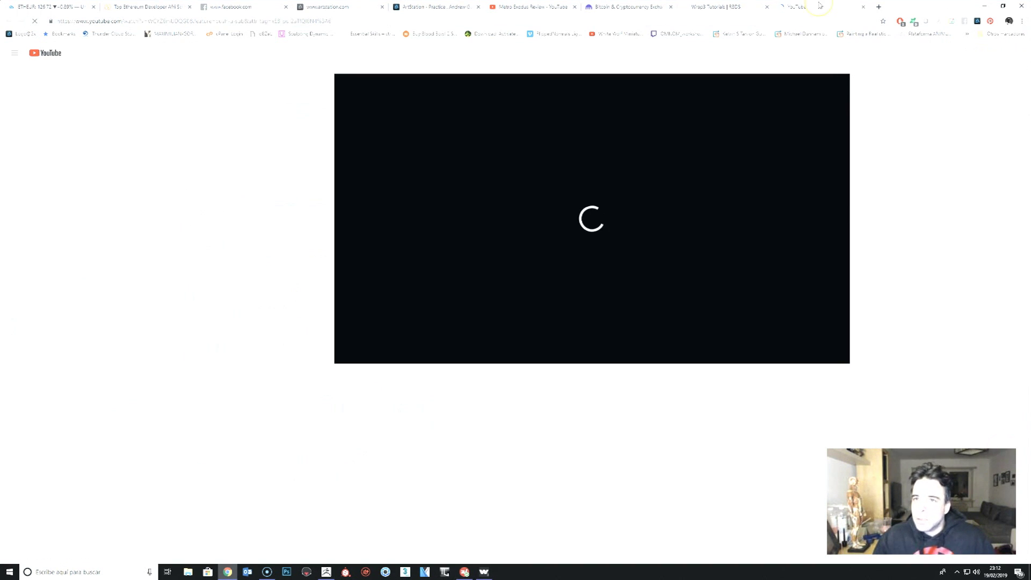
{"action": "left_click", "coordinate": [863, 7]}
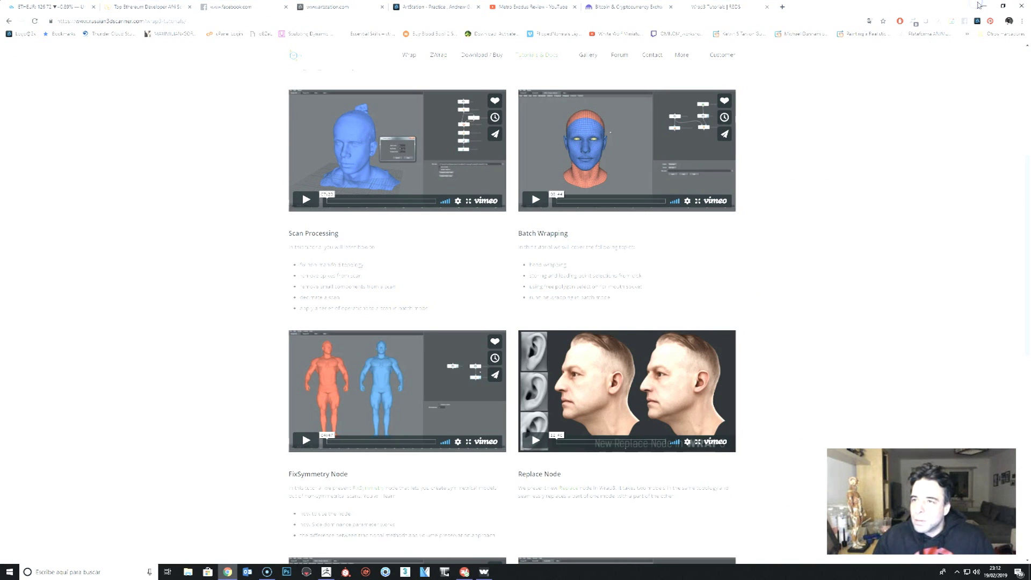
{"action": "left_click", "coordinate": [979, 5]}
{"action": "left_click_drag", "start_coordinate": [429, 396], "coordinate": [396, 375]}
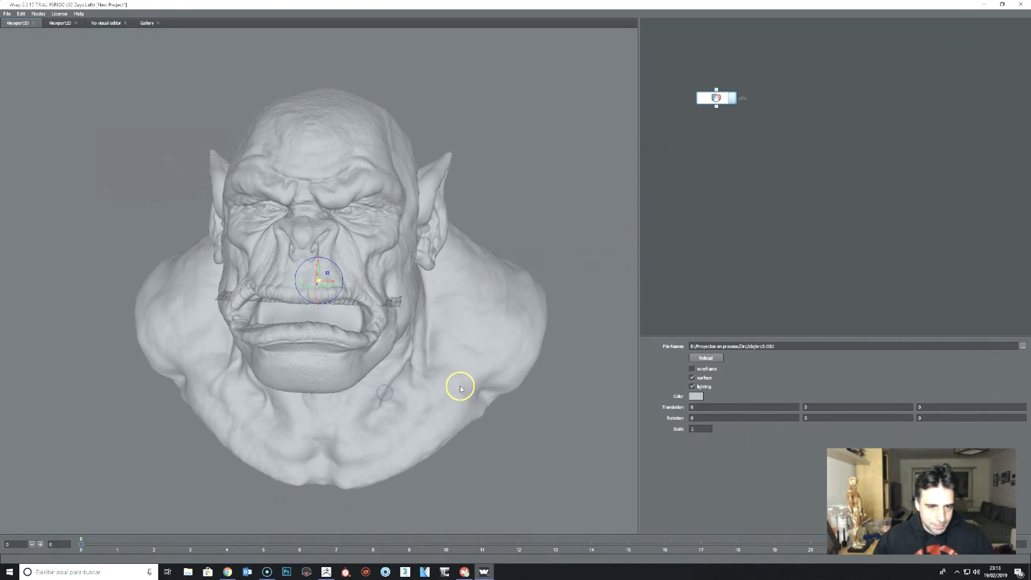
{"action": "left_click_drag", "start_coordinate": [461, 388], "coordinate": [502, 431]}
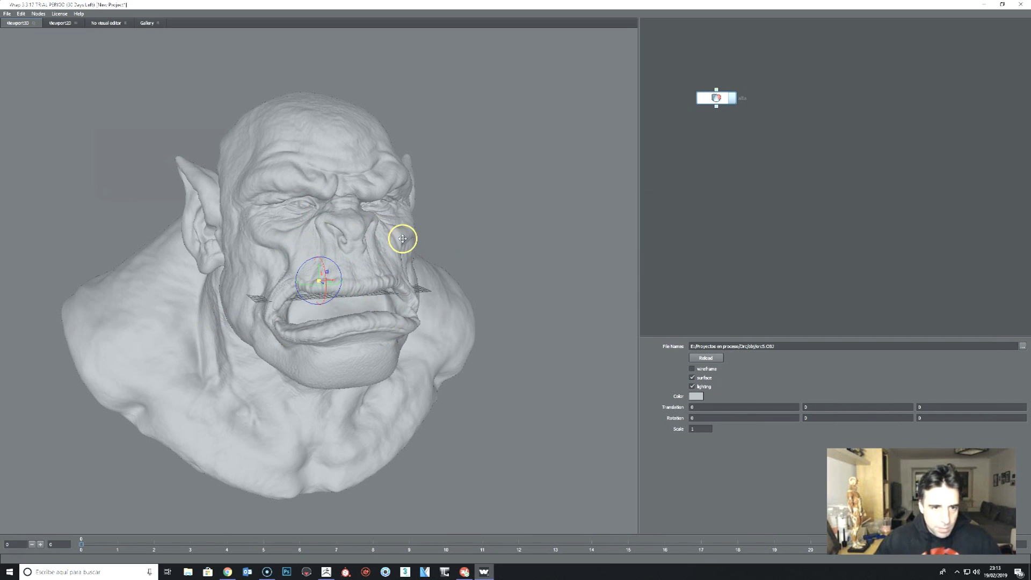
{"action": "left_click_drag", "start_coordinate": [471, 175], "coordinate": [483, 194]}
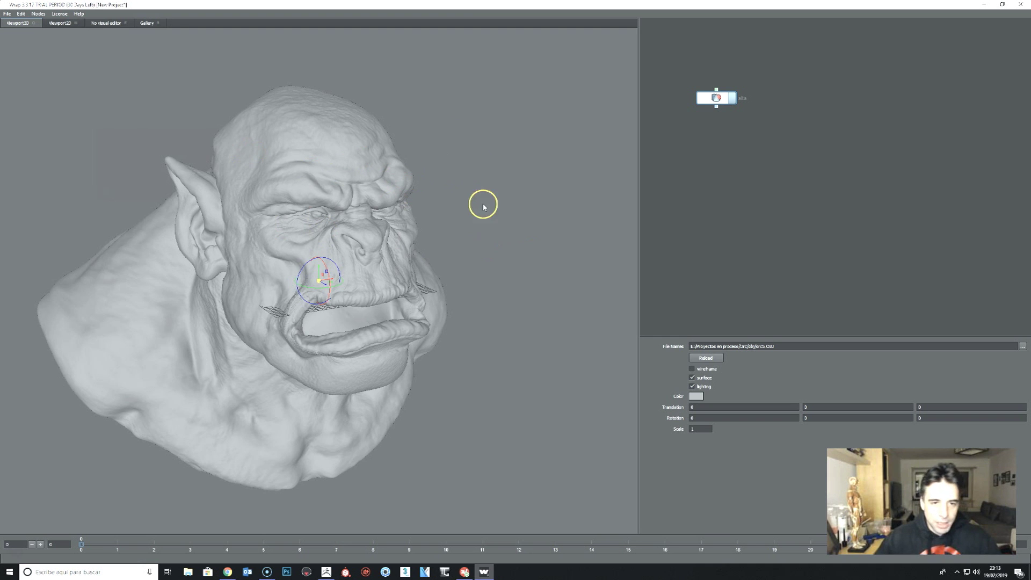
{"action": "mouse_move", "coordinate": [504, 255]}
{"action": "left_mouse_down"}
{"action": "mouse_move", "coordinate": [461, 247]}
{"action": "mouse_move", "coordinate": [509, 249]}
{"action": "mouse_move", "coordinate": [486, 242]}
{"action": "mouse_move", "coordinate": [511, 290]}
{"action": "mouse_move", "coordinate": [529, 237]}
{"action": "left_mouse_up"}
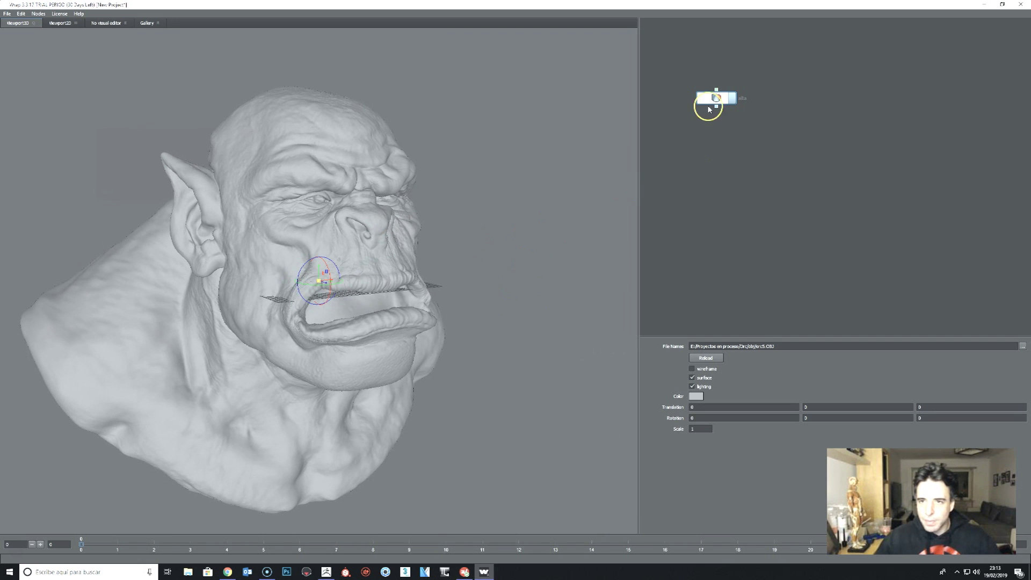
{"action": "left_click", "coordinate": [775, 99]}
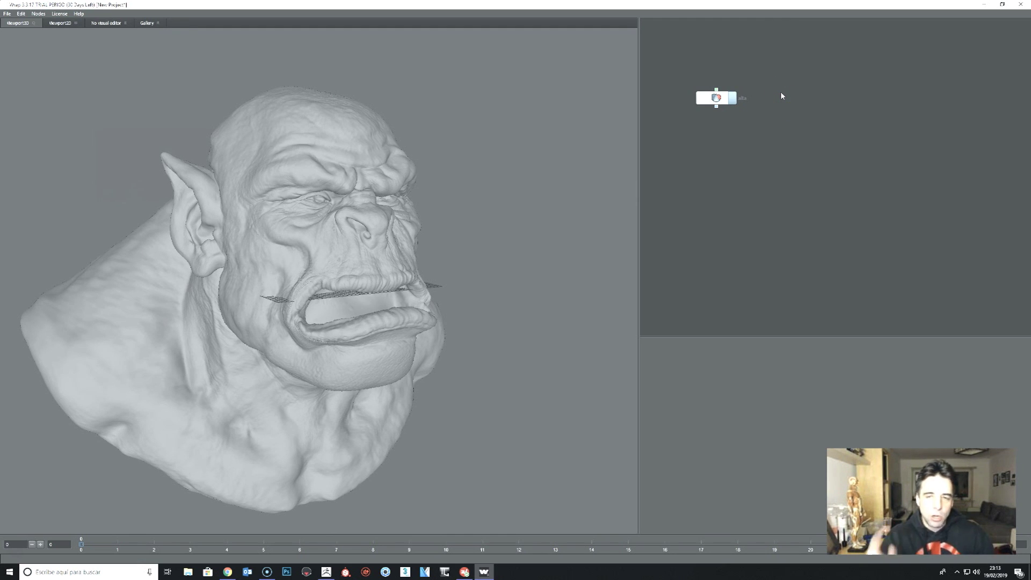
Step: Browse the Gallery past Scans and Hand Scans to reach the Basemeshes section
{"action": "left_click", "coordinate": [149, 24]}
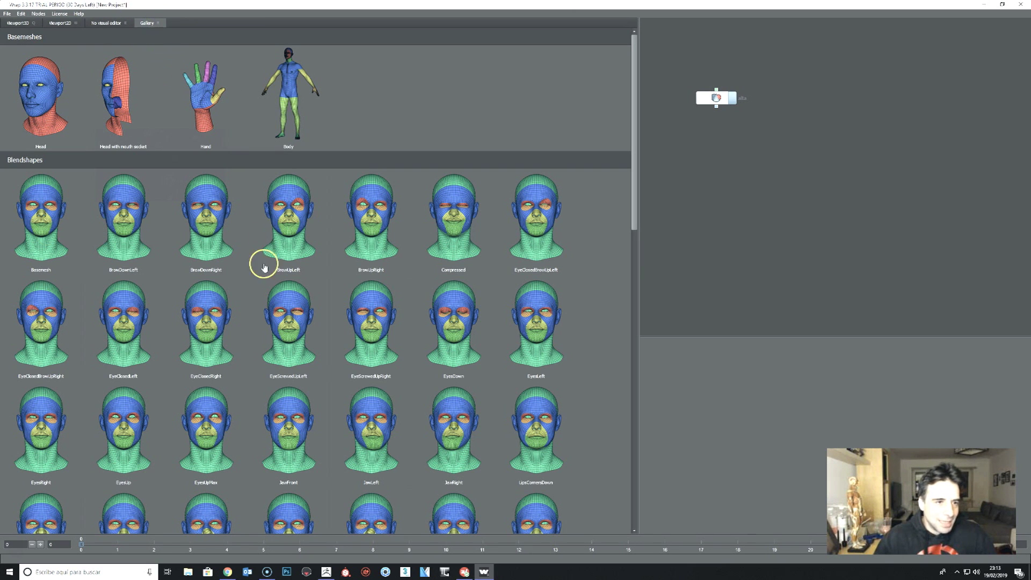
{"action": "scroll", "coordinate": [201, 325], "scroll_direction": "down", "scroll_amount": 2}
{"action": "scroll", "coordinate": [202, 325], "scroll_direction": "down", "scroll_amount": 2}
{"action": "scroll", "coordinate": [202, 326], "scroll_direction": "down", "scroll_amount": 2}
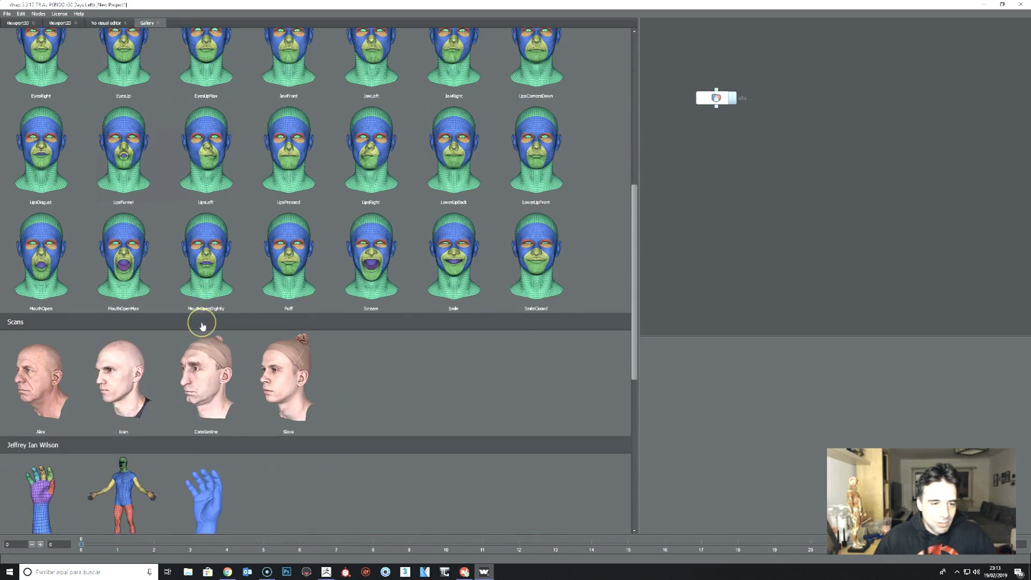
{"action": "scroll", "coordinate": [202, 325], "scroll_direction": "down", "scroll_amount": 2}
{"action": "scroll", "coordinate": [196, 338], "scroll_direction": "up", "scroll_amount": 2}
{"action": "scroll", "coordinate": [195, 340], "scroll_direction": "up", "scroll_amount": 4}
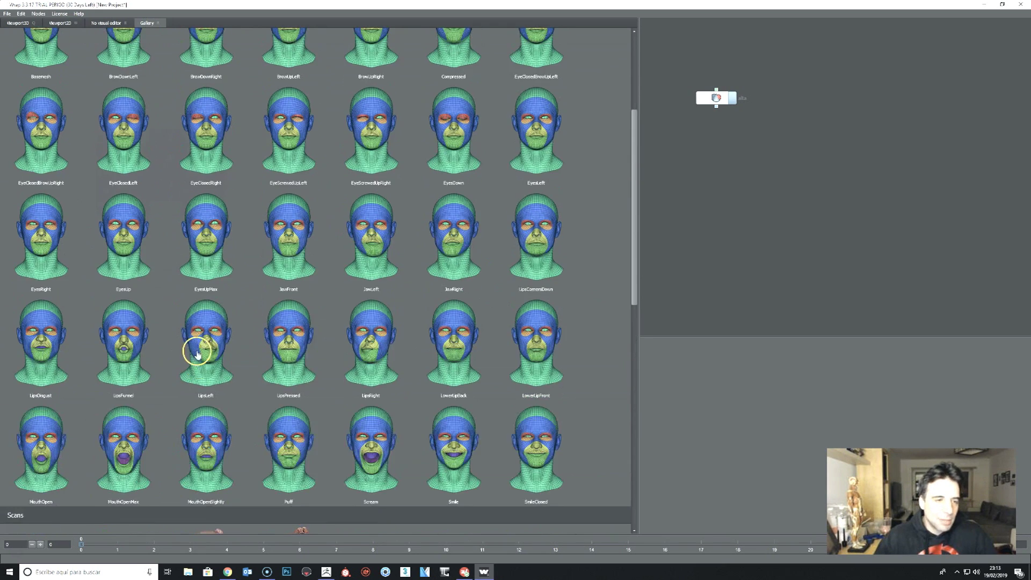
{"action": "scroll", "coordinate": [195, 350], "scroll_direction": "up", "scroll_amount": 3}
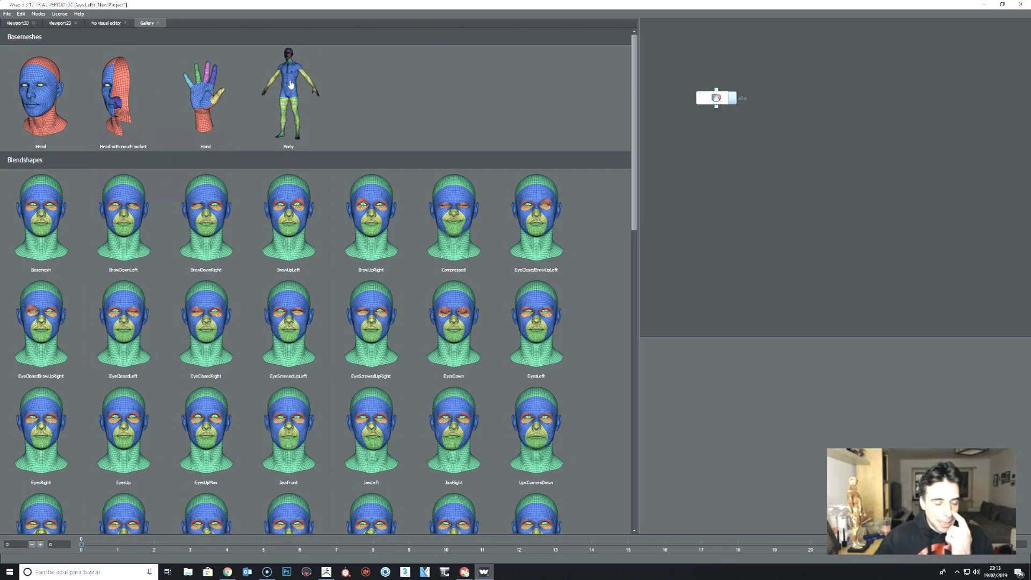
{"action": "scroll", "coordinate": [329, 330], "scroll_direction": "down", "scroll_amount": 5}
{"action": "scroll", "coordinate": [329, 330], "scroll_direction": "down", "scroll_amount": 5}
{"action": "scroll", "coordinate": [329, 330], "scroll_direction": "down", "scroll_amount": 5}
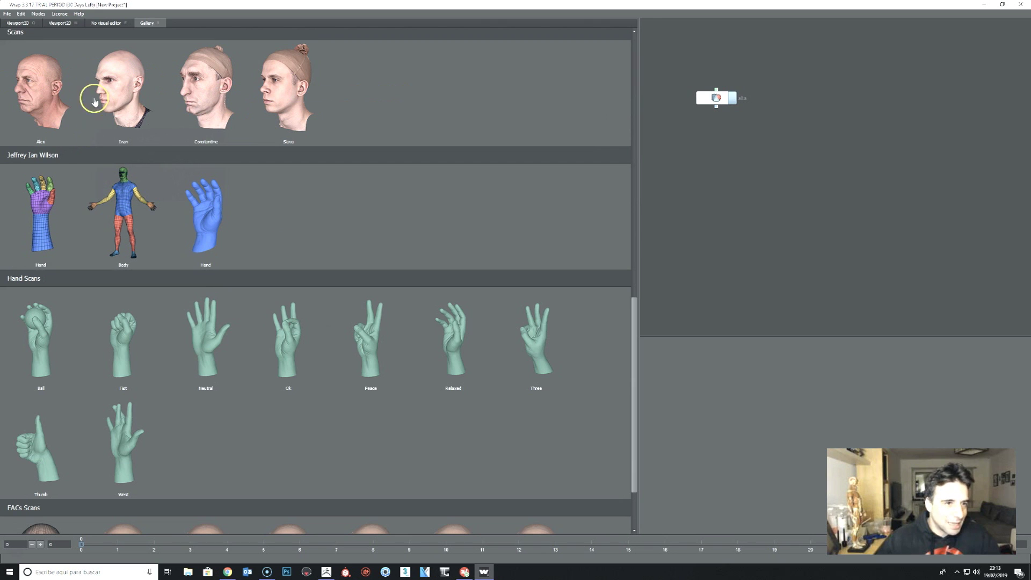
{"action": "scroll", "coordinate": [51, 171], "scroll_direction": "down", "scroll_amount": 1}
{"action": "scroll", "coordinate": [231, 355], "scroll_direction": "down", "scroll_amount": 3}
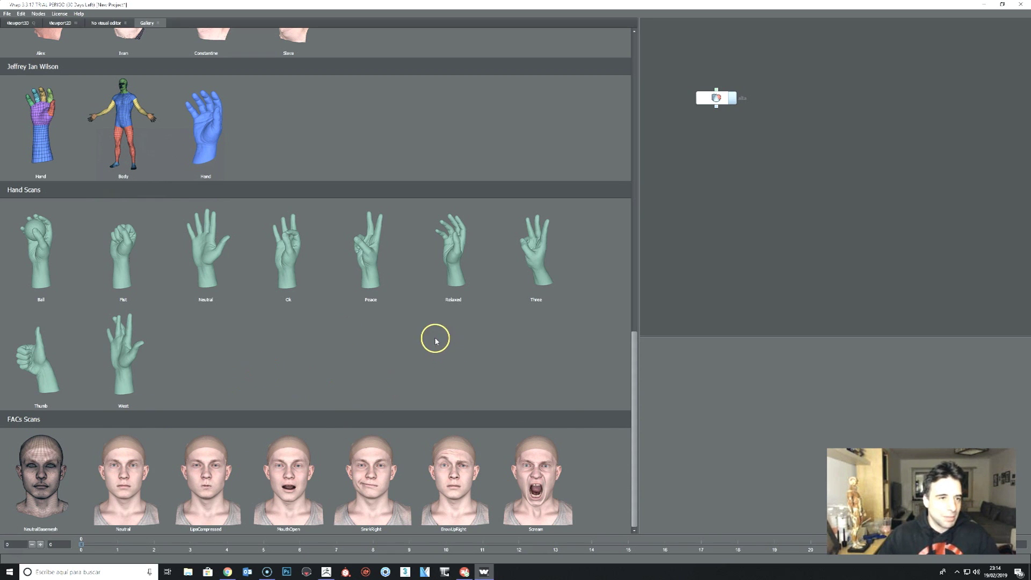
{"action": "scroll", "coordinate": [317, 384], "scroll_direction": "up", "scroll_amount": 1}
{"action": "scroll", "coordinate": [317, 384], "scroll_direction": "up", "scroll_amount": 4}
{"action": "scroll", "coordinate": [115, 208], "scroll_direction": "up", "scroll_amount": 4}
{"action": "scroll", "coordinate": [115, 207], "scroll_direction": "up", "scroll_amount": 1}
{"action": "scroll", "coordinate": [444, 132], "scroll_direction": "up", "scroll_amount": 1}
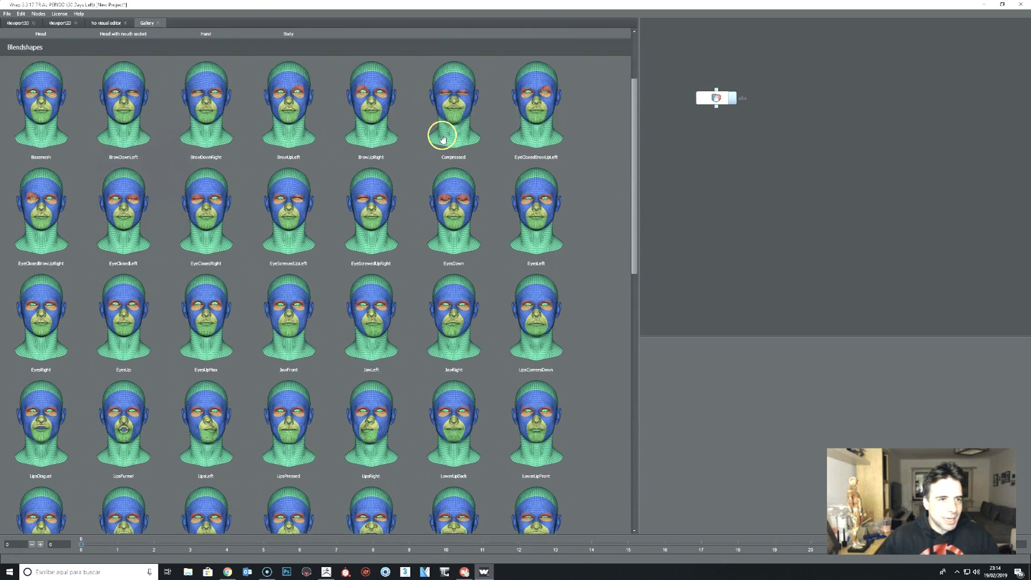
{"action": "scroll", "coordinate": [258, 192], "scroll_direction": "up", "scroll_amount": 2}
Step: Load the Head with mouth socket base mesh, scale it about 3x and move it down over the orc
{"action": "double_click", "coordinate": [108, 70]}
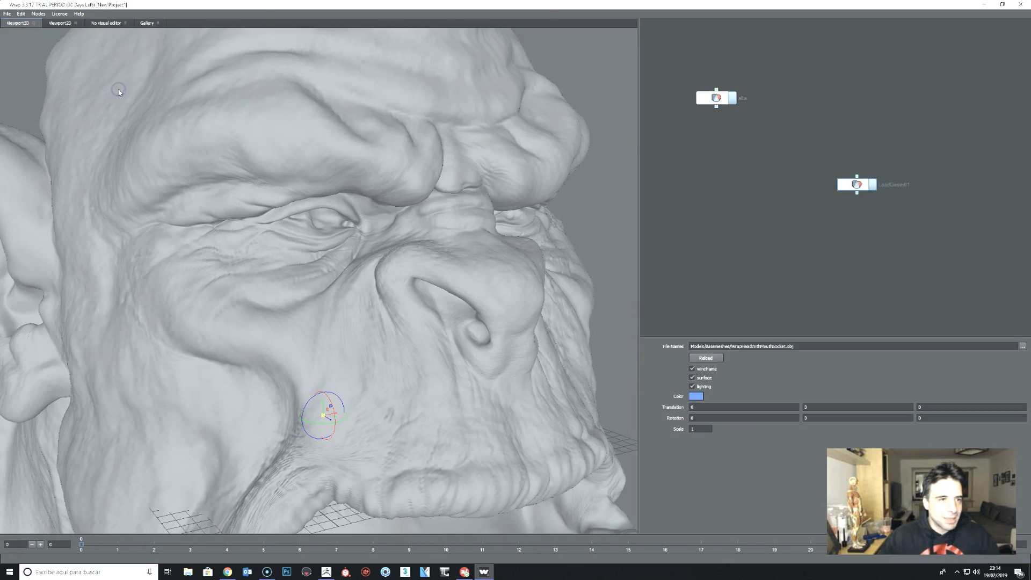
{"action": "left_click_drag", "start_coordinate": [278, 262], "coordinate": [300, 299]}
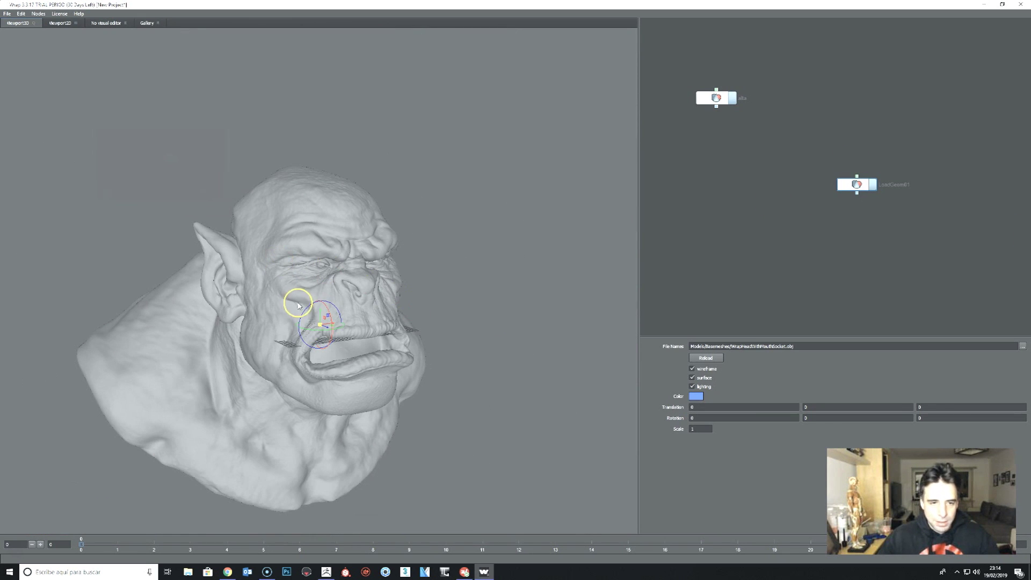
{"action": "scroll", "coordinate": [272, 368], "scroll_direction": "up", "scroll_amount": 2}
{"action": "left_click_drag", "start_coordinate": [321, 346], "coordinate": [334, 327]}
{"action": "left_click_drag", "start_coordinate": [362, 293], "coordinate": [542, 7]}
{"action": "scroll", "coordinate": [426, 219], "scroll_direction": "down", "scroll_amount": 2}
{"action": "scroll", "coordinate": [346, 260], "scroll_direction": "down", "scroll_amount": 2}
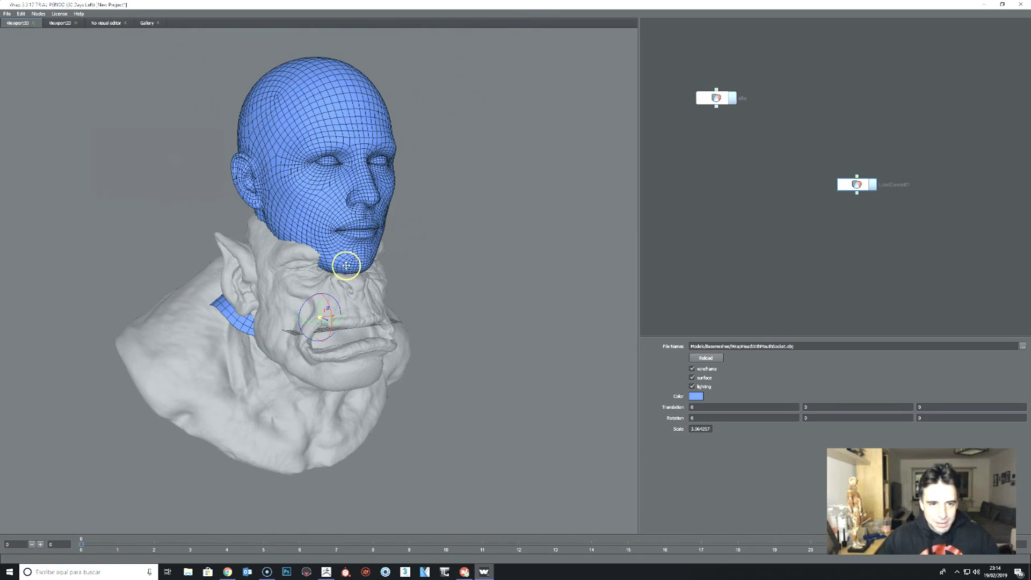
{"action": "mouse_move", "coordinate": [321, 306]}
{"action": "left_mouse_down"}
{"action": "mouse_move", "coordinate": [309, 438]}
{"action": "mouse_move", "coordinate": [306, 407]}
{"action": "left_mouse_up"}
Step: Push the base head into the orc head, scale it to 3.12, and nudge it forward and lower
{"action": "mouse_move", "coordinate": [490, 371]}
{"action": "left_mouse_down"}
{"action": "mouse_move", "coordinate": [511, 375]}
{"action": "mouse_move", "coordinate": [498, 407]}
{"action": "left_mouse_up"}
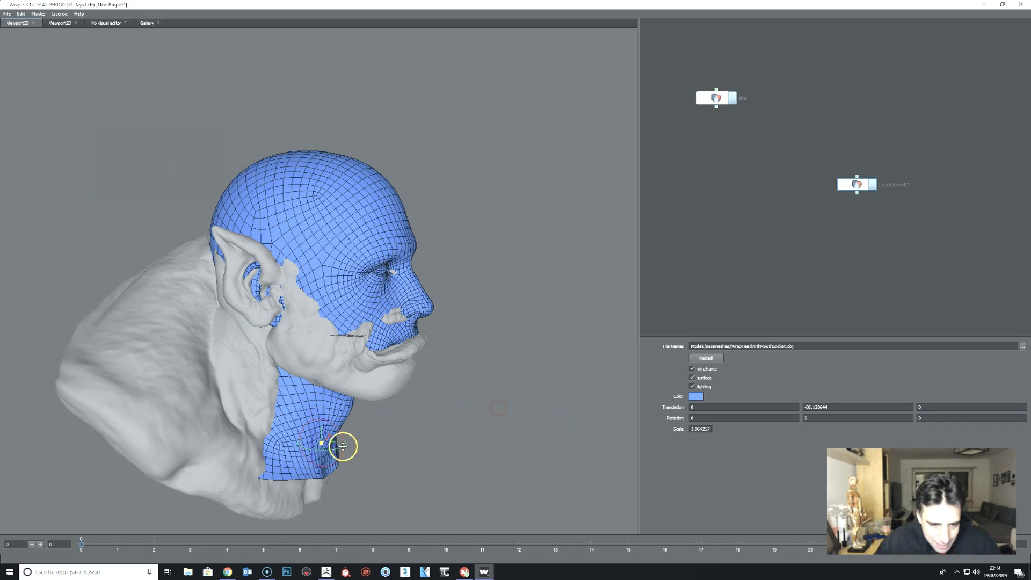
{"action": "right_click_drag", "start_coordinate": [334, 445], "coordinate": [442, 425]}
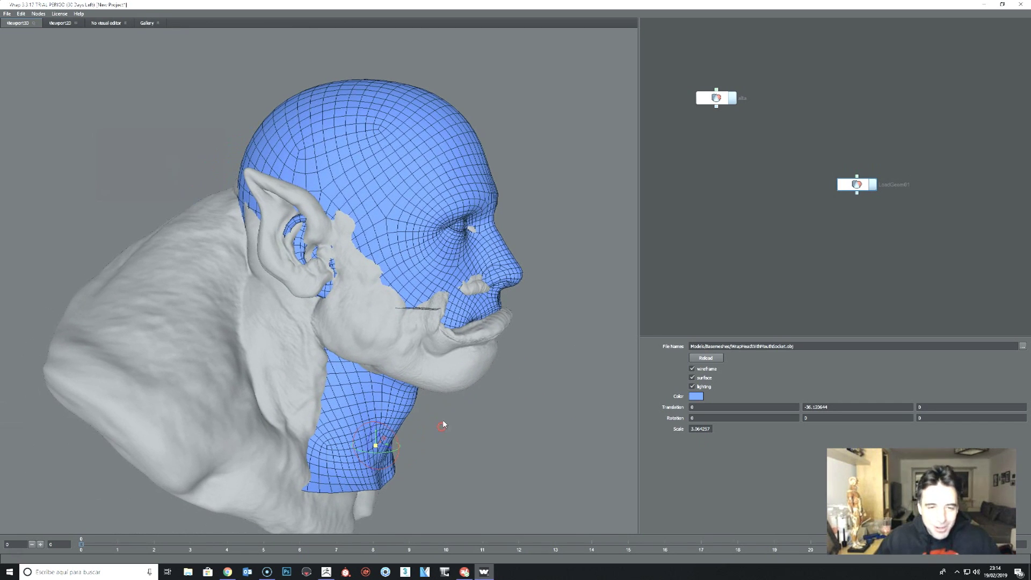
{"action": "mouse_move", "coordinate": [380, 445]}
{"action": "left_mouse_down"}
{"action": "mouse_move", "coordinate": [359, 437]}
{"action": "mouse_move", "coordinate": [351, 402]}
{"action": "left_mouse_up"}
{"action": "mouse_move", "coordinate": [635, 415]}
{"action": "left_mouse_down"}
{"action": "mouse_move", "coordinate": [648, 429]}
{"action": "mouse_move", "coordinate": [660, 422]}
{"action": "left_mouse_up"}
{"action": "left_click_drag", "start_coordinate": [342, 411], "coordinate": [347, 408]}
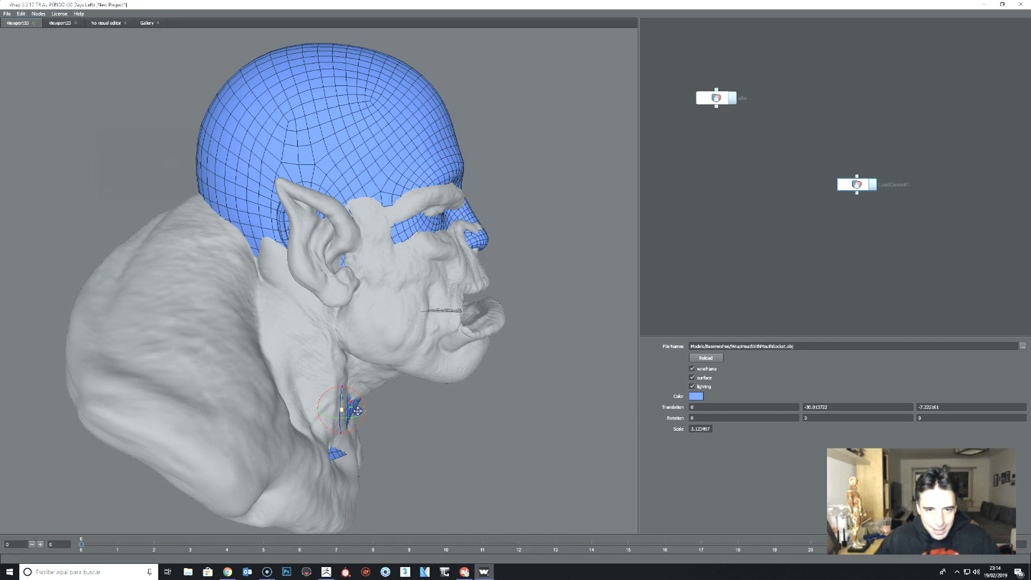
{"action": "left_click_drag", "start_coordinate": [355, 408], "coordinate": [374, 411]}
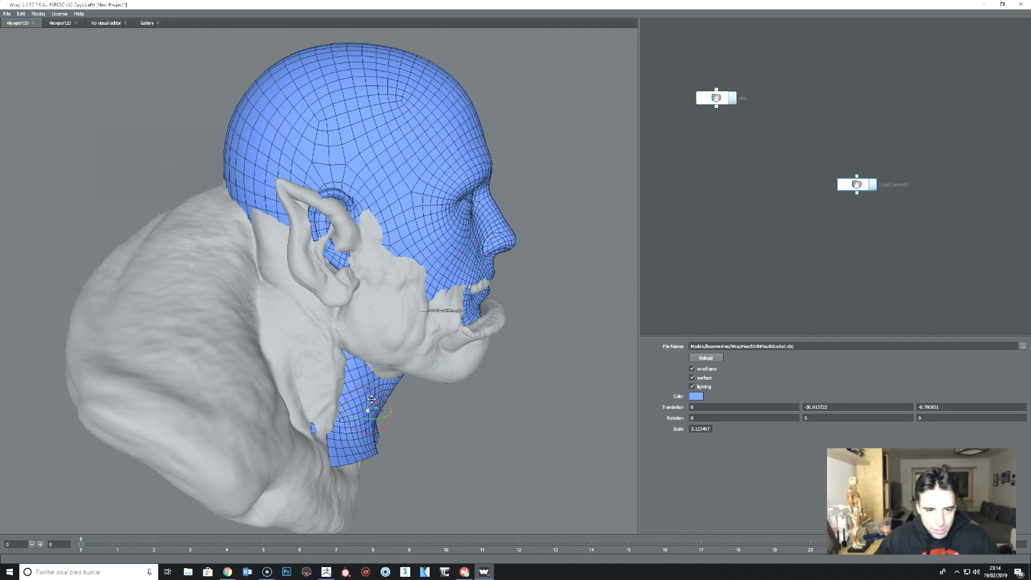
{"action": "middle_click_drag", "start_coordinate": [447, 406], "coordinate": [378, 403]}
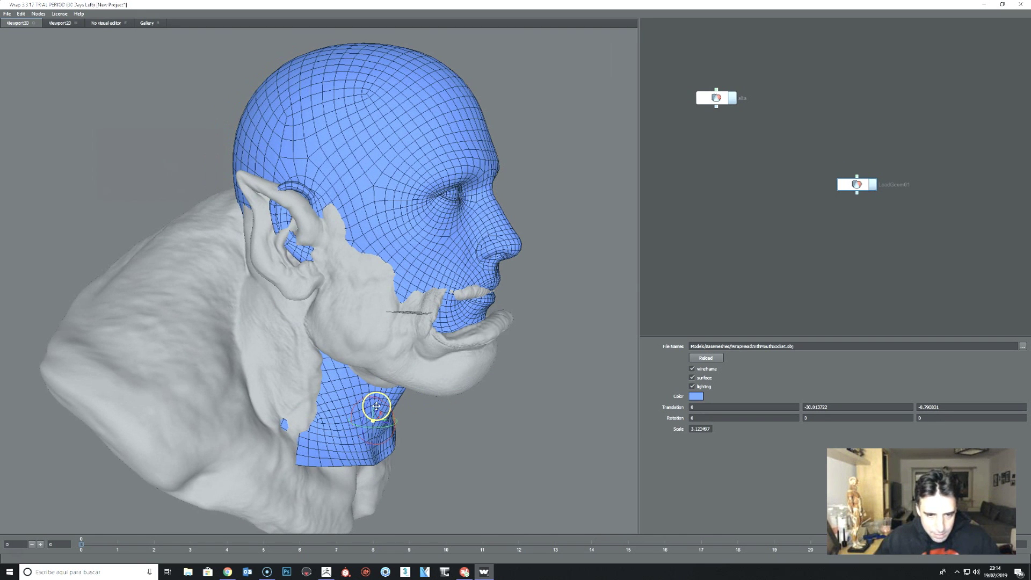
{"action": "left_click_drag", "start_coordinate": [372, 409], "coordinate": [385, 431]}
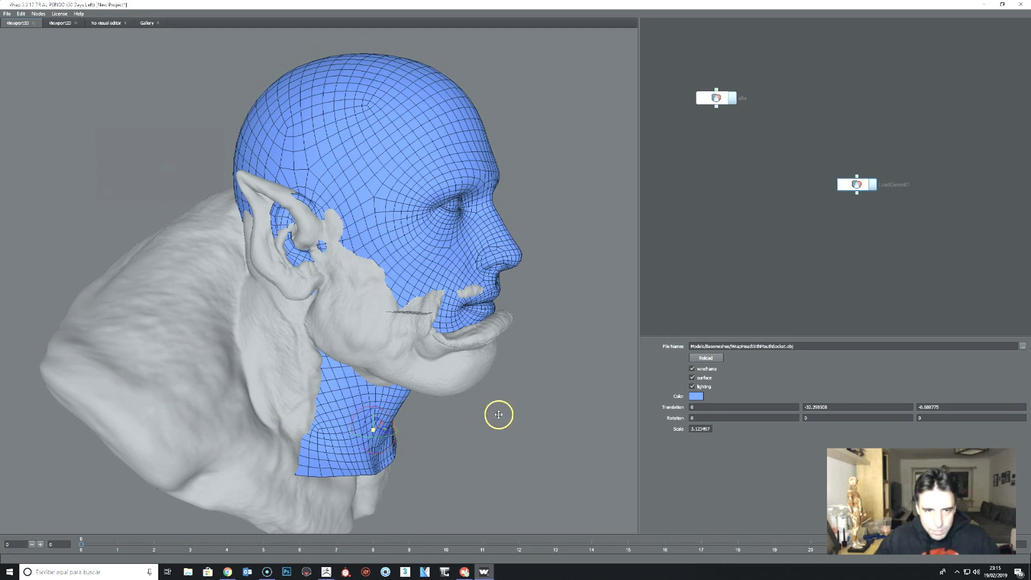
Step: Orbit around both heads to check the base head's fit inside the orc bust
{"action": "middle_click_drag", "start_coordinate": [500, 415], "coordinate": [460, 192]}
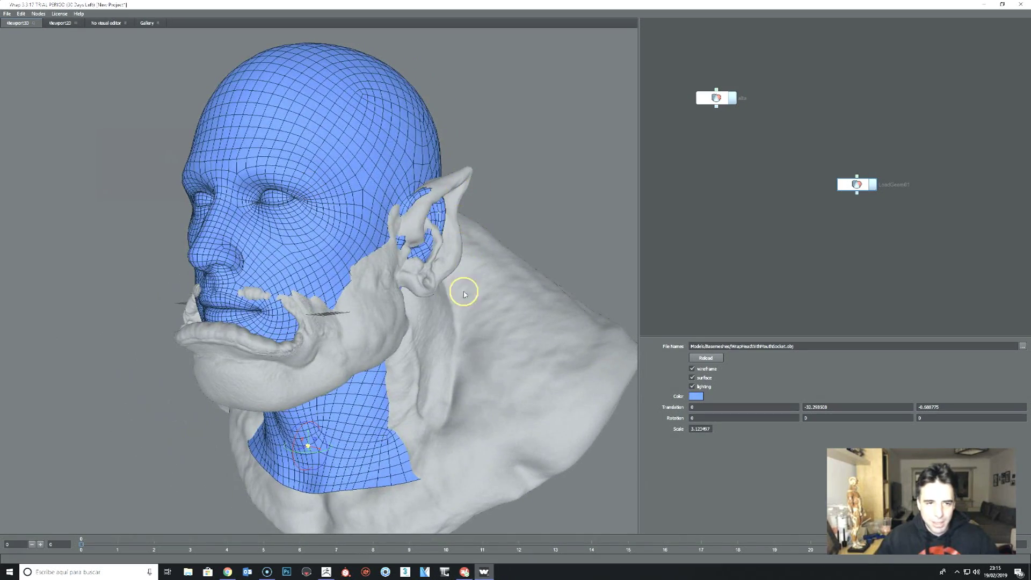
{"action": "middle_click_drag", "start_coordinate": [465, 295], "coordinate": [580, 316]}
{"action": "mouse_move", "coordinate": [421, 253]}
{"action": "middle_mouse_down"}
{"action": "mouse_move", "coordinate": [550, 306]}
{"action": "mouse_move", "coordinate": [617, 269]}
{"action": "mouse_move", "coordinate": [594, 311]}
{"action": "mouse_move", "coordinate": [353, 283]}
{"action": "mouse_move", "coordinate": [559, 314]}
{"action": "mouse_move", "coordinate": [422, 299]}
{"action": "middle_mouse_up"}
{"action": "scroll", "coordinate": [301, 278], "scroll_direction": "down", "scroll_amount": 2}
{"action": "scroll", "coordinate": [448, 261], "scroll_direction": "up", "scroll_amount": 3}
{"action": "mouse_move", "coordinate": [448, 261]}
{"action": "middle_mouse_down"}
{"action": "mouse_move", "coordinate": [498, 253]}
{"action": "mouse_move", "coordinate": [573, 301]}
{"action": "middle_mouse_up"}
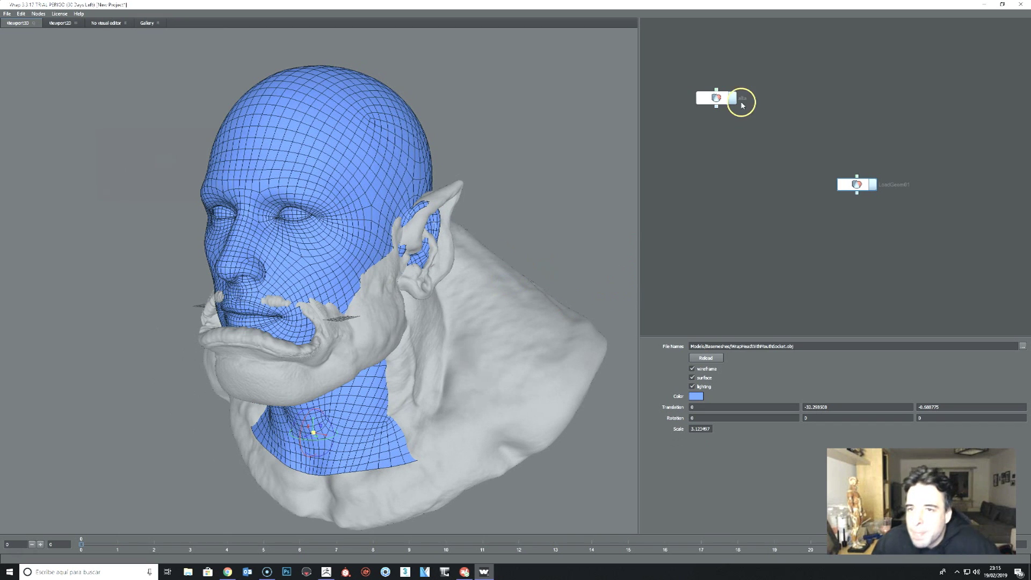
Step: Place LoadGeom01 beside the alta node, rename it 'low' and line them up
{"action": "left_click_drag", "start_coordinate": [856, 184], "coordinate": [786, 103]}
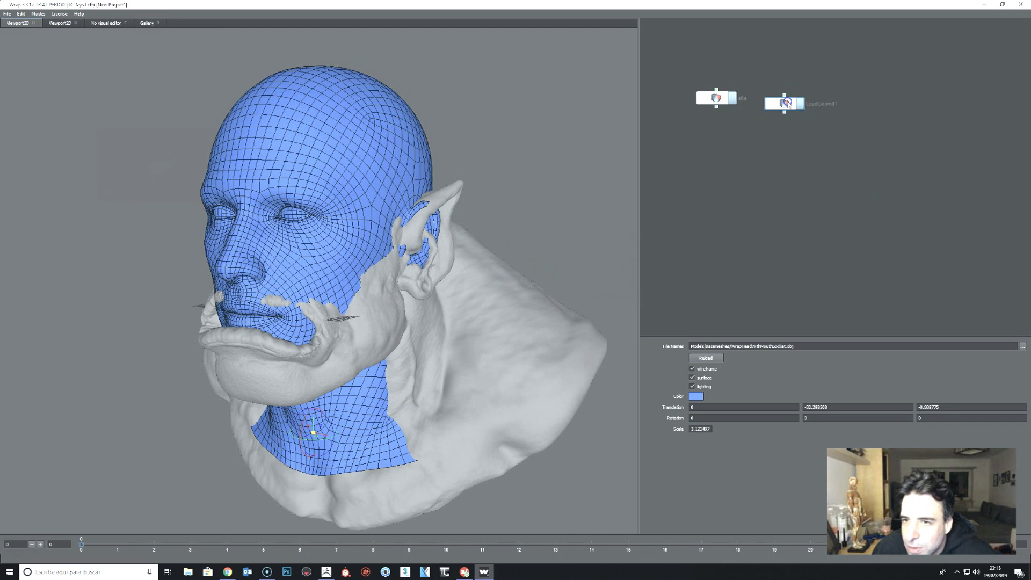
{"action": "left_click_drag", "start_coordinate": [716, 98], "coordinate": [717, 101]}
{"action": "left_click", "coordinate": [784, 103]}
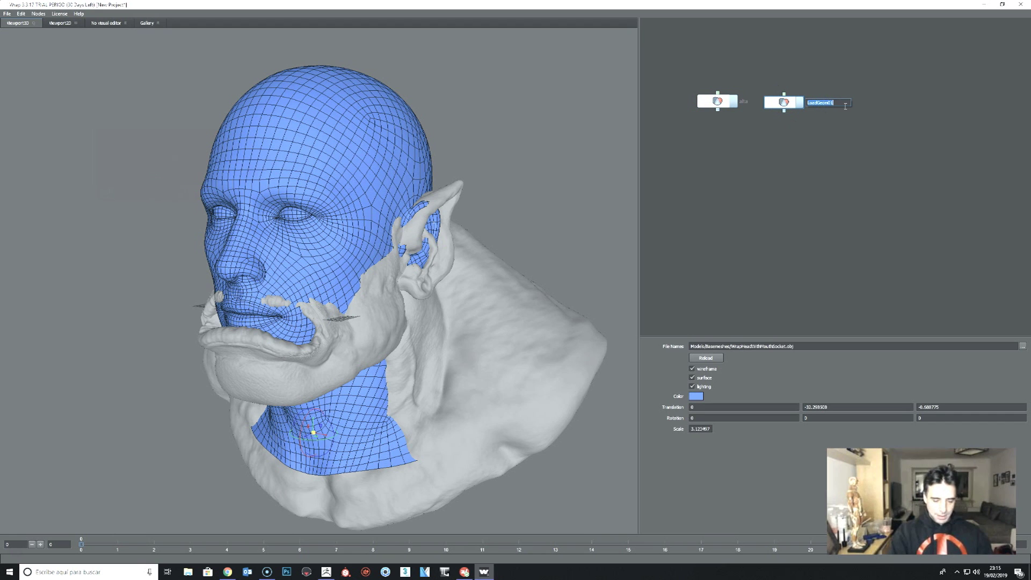
{"action": "key", "text": "Return"}
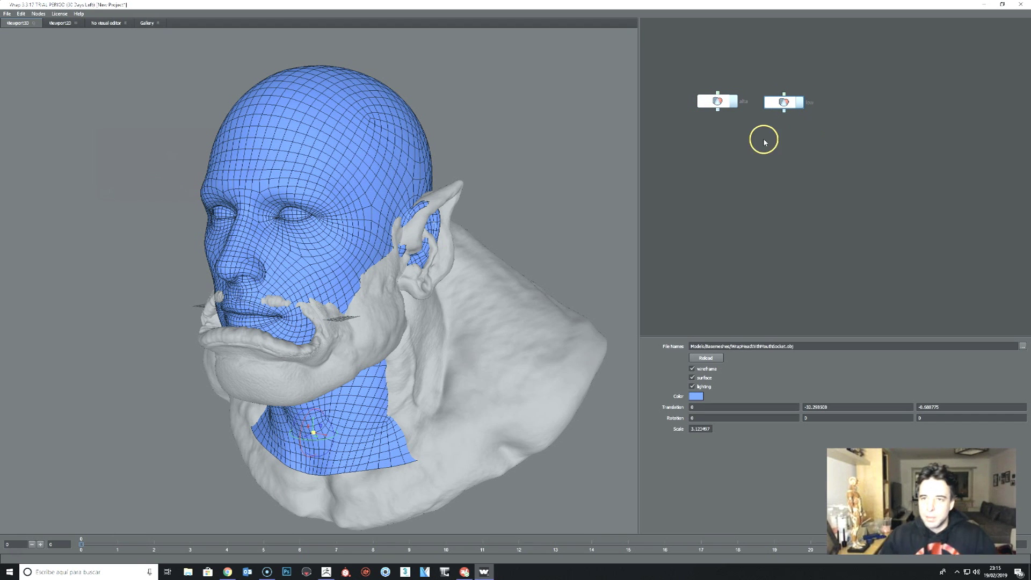
{"action": "left_click_drag", "start_coordinate": [784, 102], "coordinate": [788, 104]}
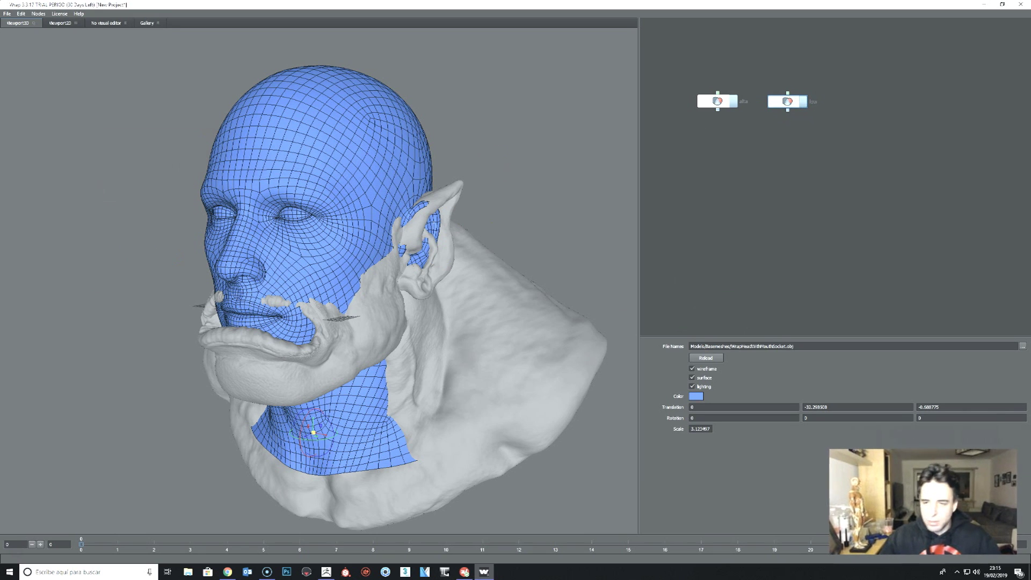
{"action": "left_click_drag", "start_coordinate": [789, 103], "coordinate": [793, 102]}
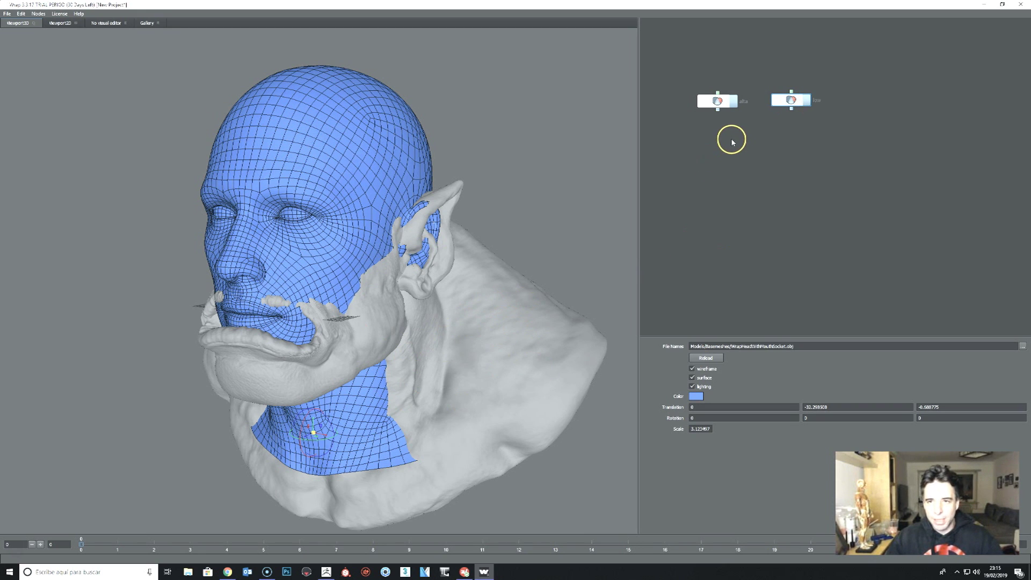
{"action": "left_click_drag", "start_coordinate": [724, 153], "coordinate": [741, 133]}
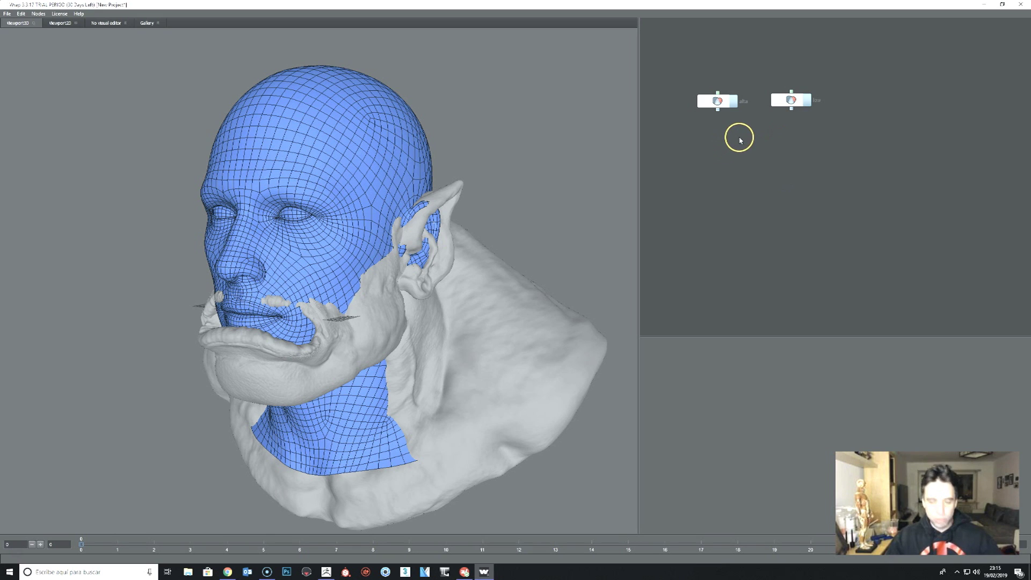
{"action": "key", "text": "Tab"}
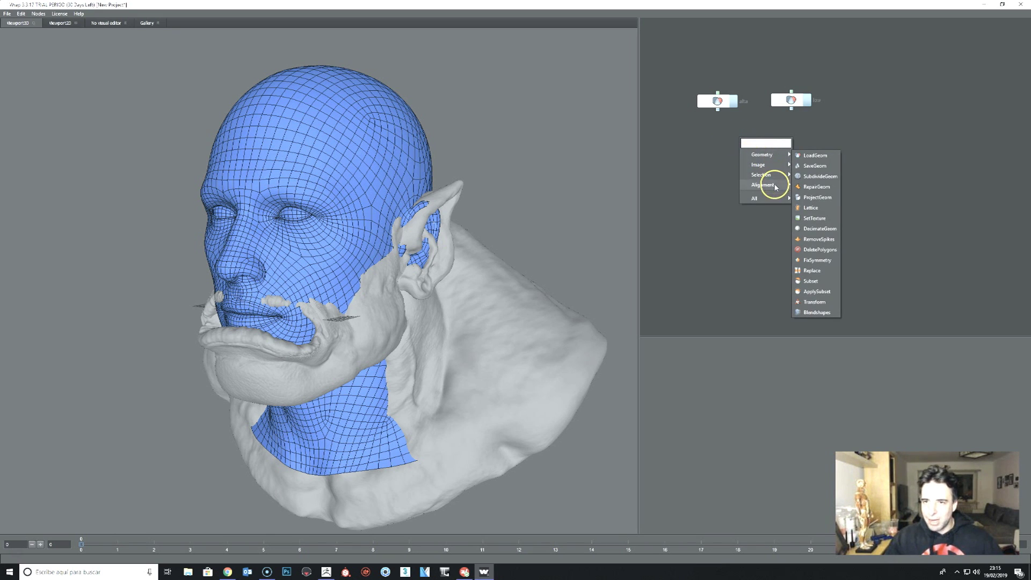
{"action": "mouse_move", "coordinate": [763, 184]}
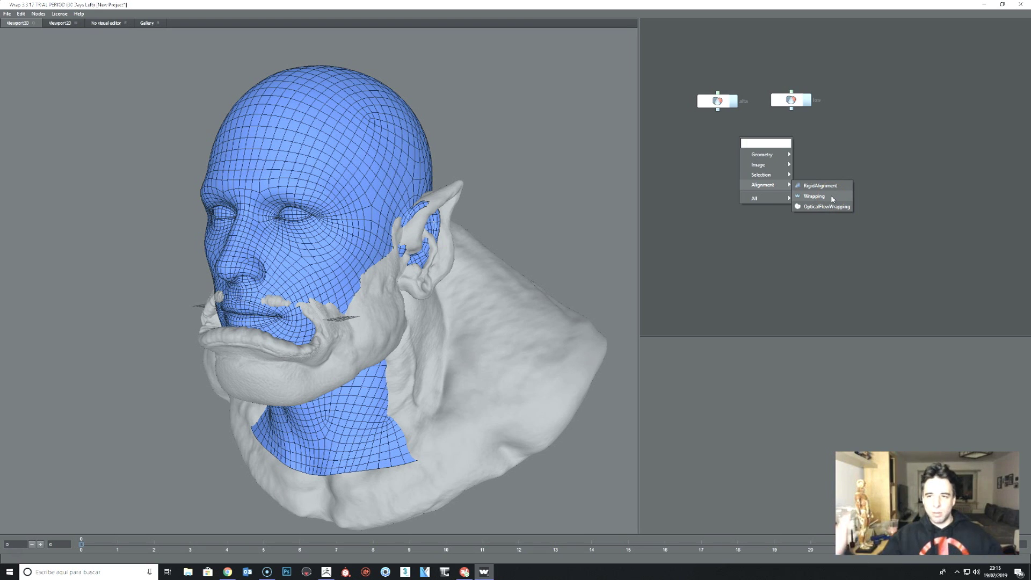
Step: Add an Alignment > Wrapping node and position Wrapping01 below the alta and low nodes
{"action": "left_click", "coordinate": [833, 197]}
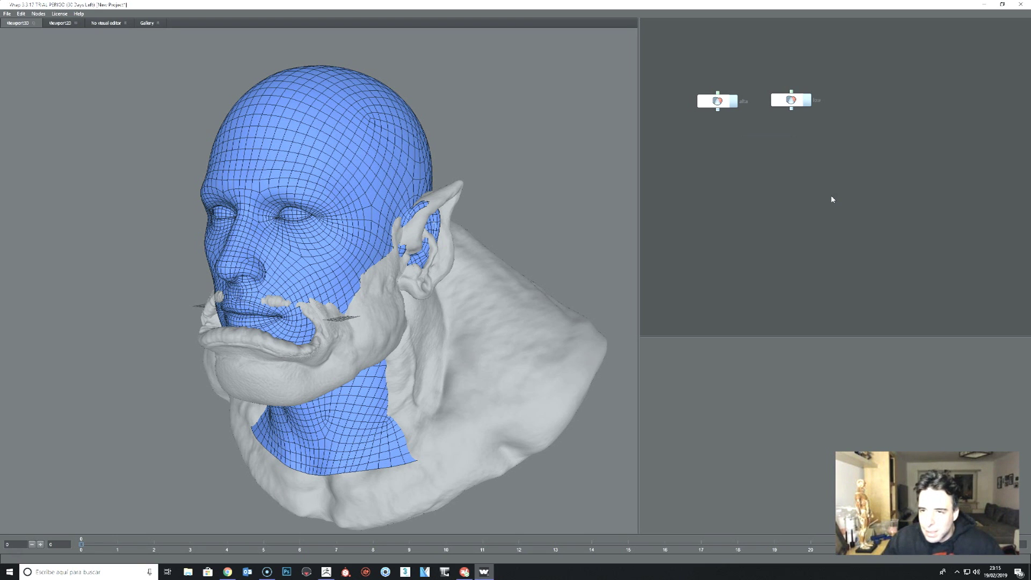
{"action": "left_click_drag", "start_coordinate": [757, 145], "coordinate": [763, 169]}
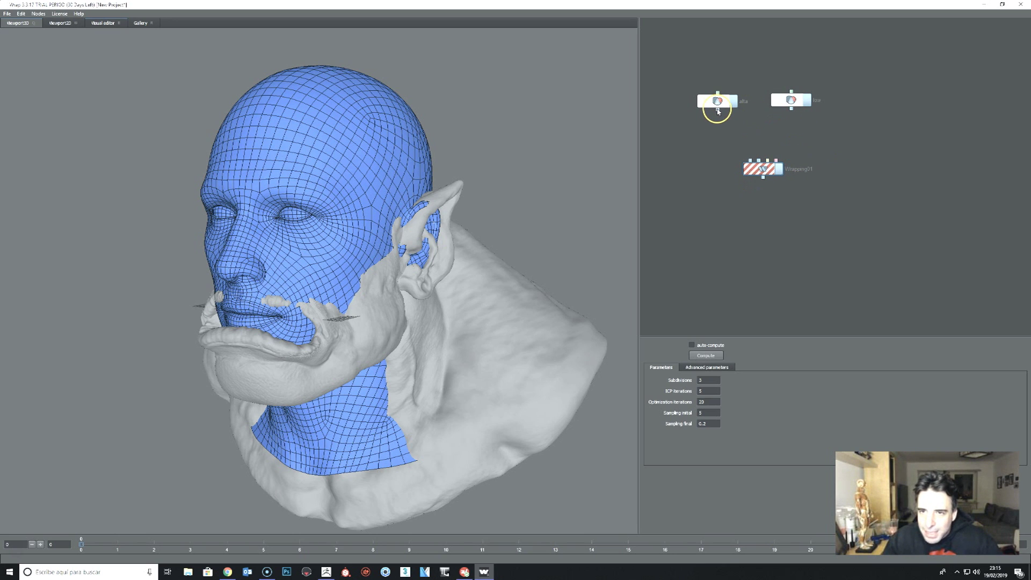
{"action": "left_click_drag", "start_coordinate": [718, 112], "coordinate": [755, 173]}
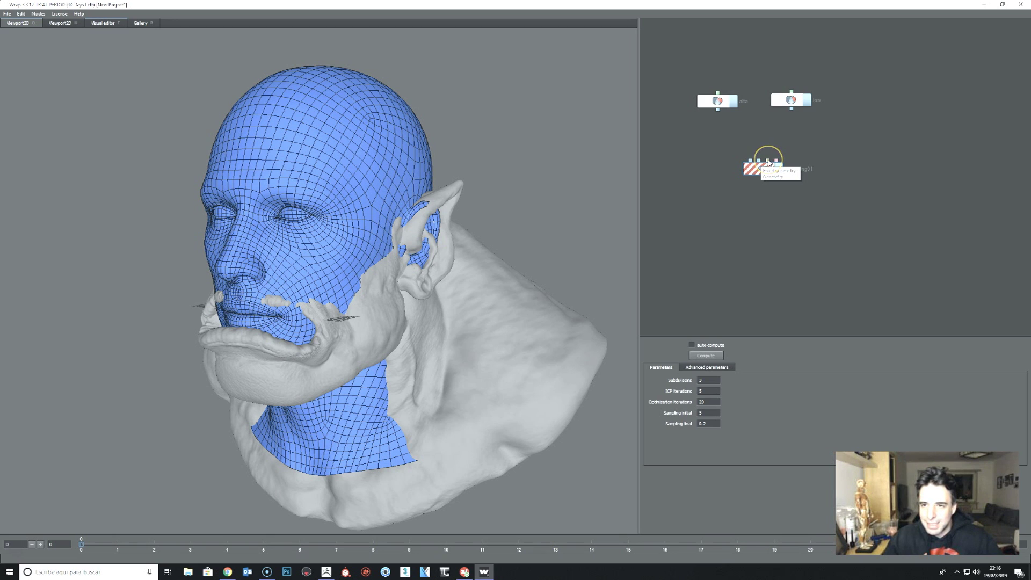
{"action": "left_click", "coordinate": [776, 162]}
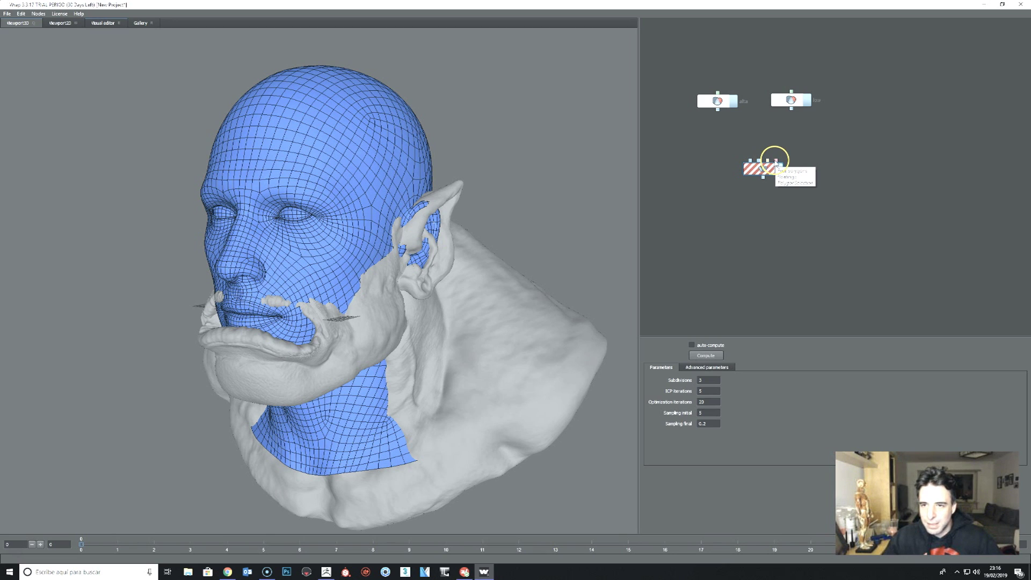
Step: Swap the alta and low node positions, wire alta into Wrapping01, and inspect the overlaid heads
{"action": "left_click", "coordinate": [762, 258]}
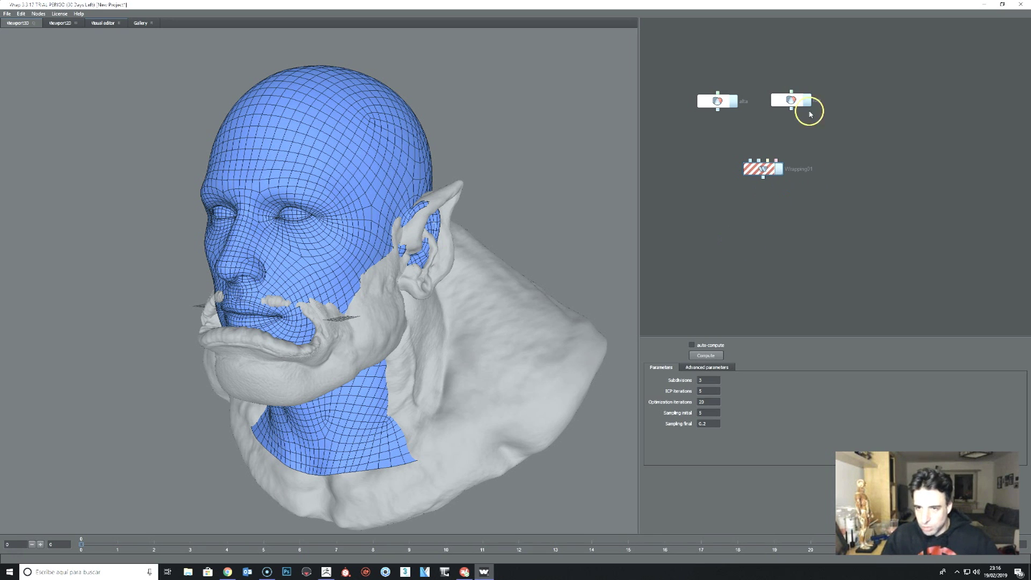
{"action": "left_click", "coordinate": [723, 118]}
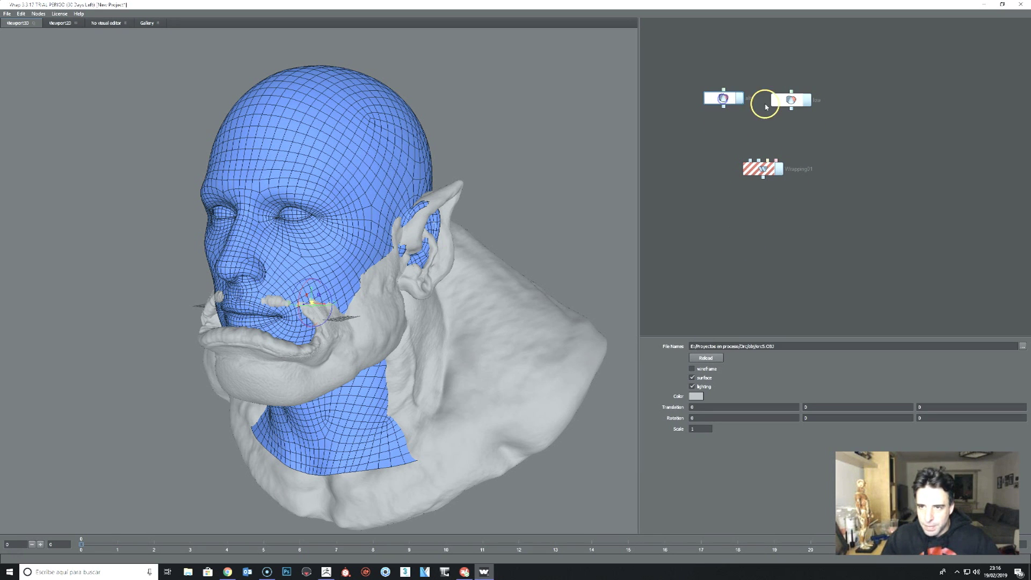
{"action": "mouse_move", "coordinate": [790, 101]}
{"action": "left_mouse_down"}
{"action": "mouse_move", "coordinate": [691, 106]}
{"action": "mouse_move", "coordinate": [782, 97]}
{"action": "left_mouse_up"}
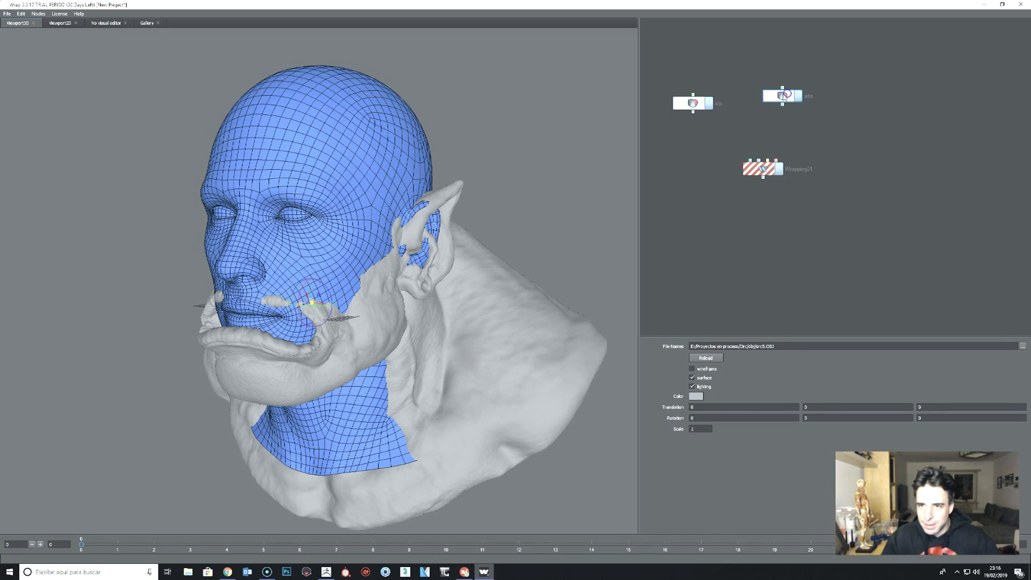
{"action": "mouse_move", "coordinate": [679, 108]}
{"action": "left_mouse_down"}
{"action": "mouse_move", "coordinate": [703, 94]}
{"action": "mouse_move", "coordinate": [748, 161]}
{"action": "left_mouse_up"}
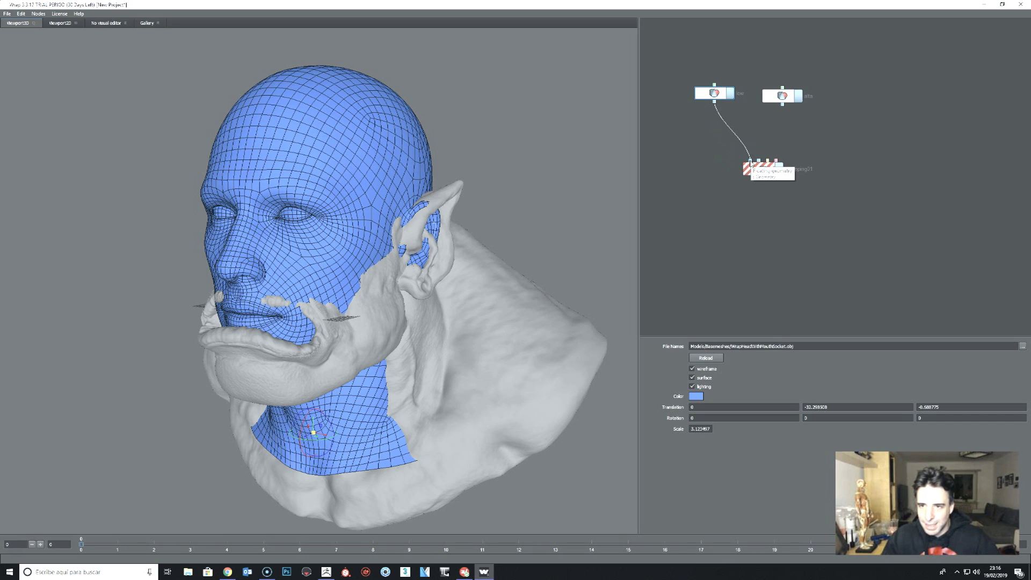
{"action": "left_click_drag", "start_coordinate": [782, 104], "coordinate": [759, 161]}
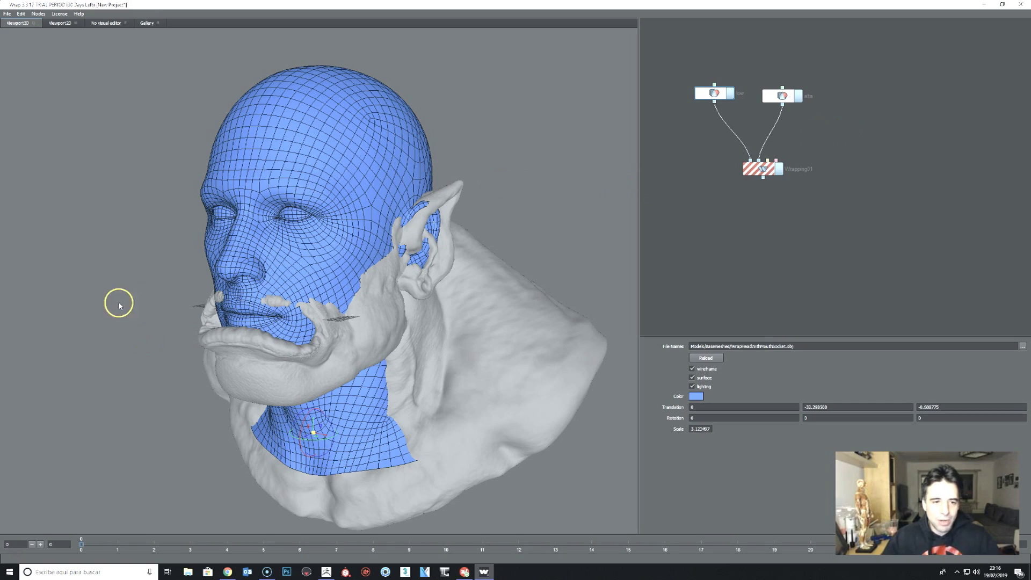
{"action": "left_click_drag", "start_coordinate": [143, 329], "coordinate": [234, 342]}
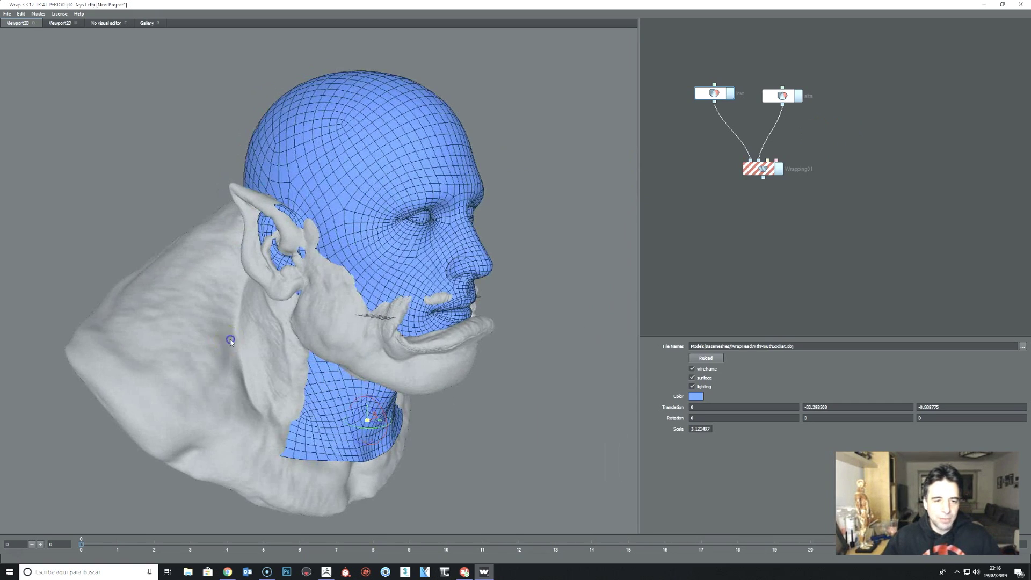
{"action": "mouse_move", "coordinate": [299, 421]}
{"action": "left_mouse_down"}
{"action": "mouse_move", "coordinate": [298, 270]}
{"action": "mouse_move", "coordinate": [156, 394]}
{"action": "mouse_move", "coordinate": [355, 399]}
{"action": "left_mouse_up"}
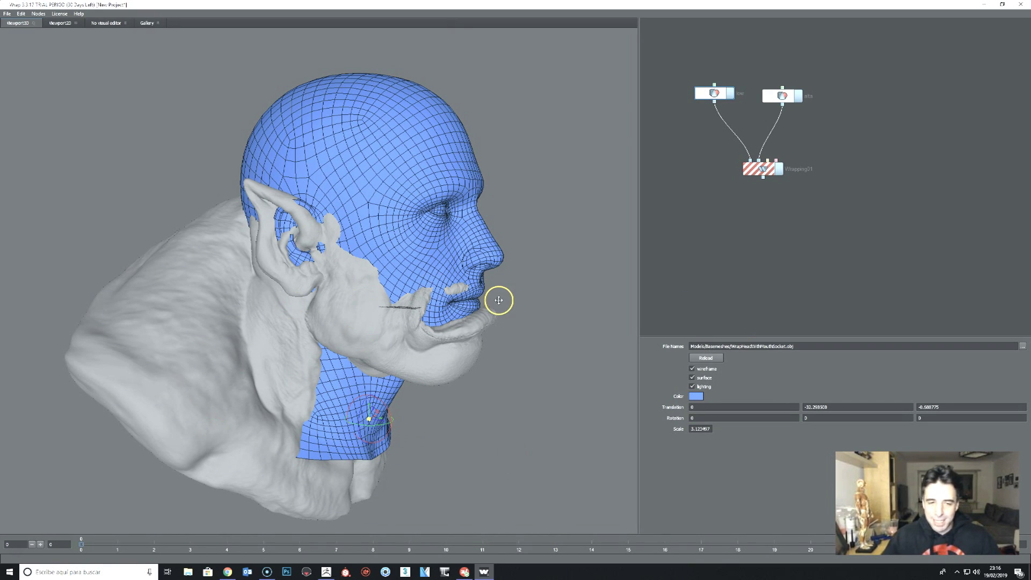
{"action": "left_click_drag", "start_coordinate": [552, 319], "coordinate": [470, 282]}
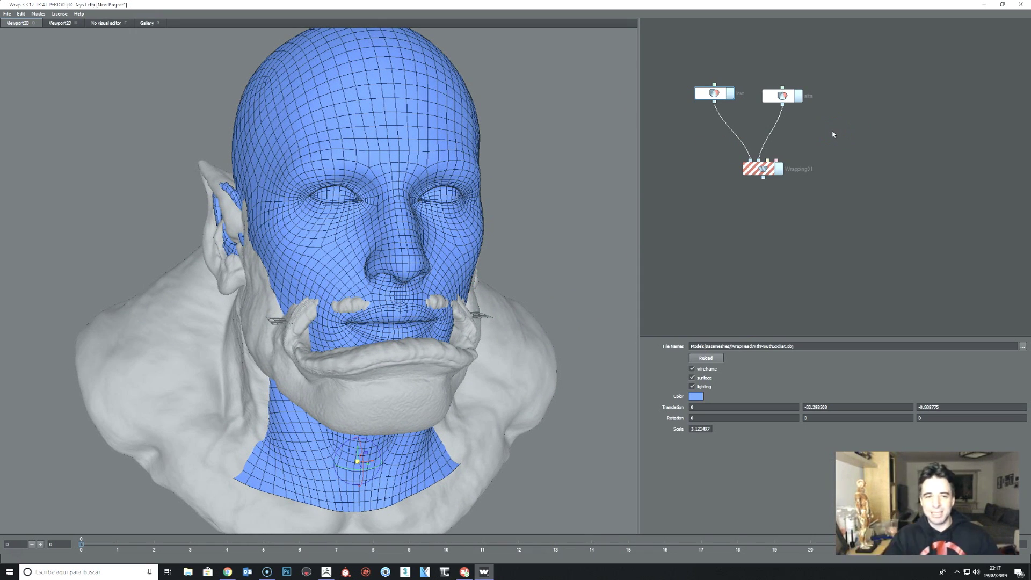
Step: Add a Selection > SelectPoints node and place it beside Wrapping01
{"action": "left_click", "coordinate": [819, 148]}
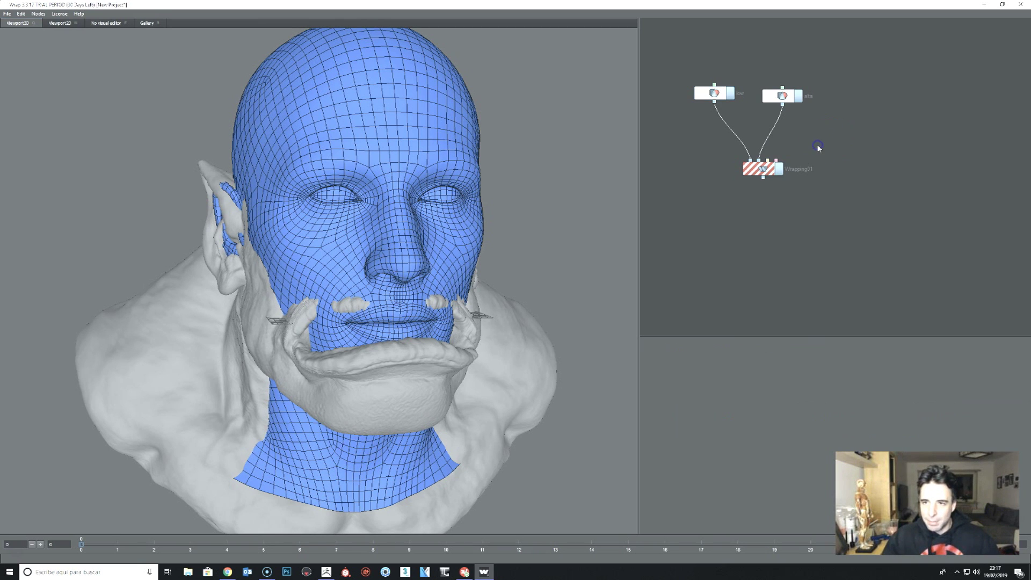
{"action": "right_click", "coordinate": [815, 144]}
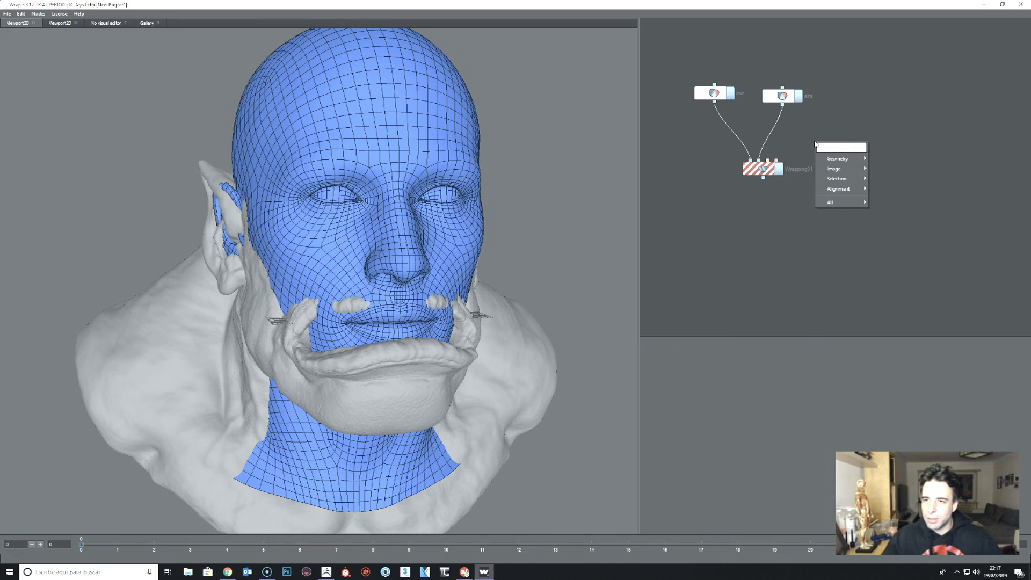
{"action": "left_click", "coordinate": [841, 179]}
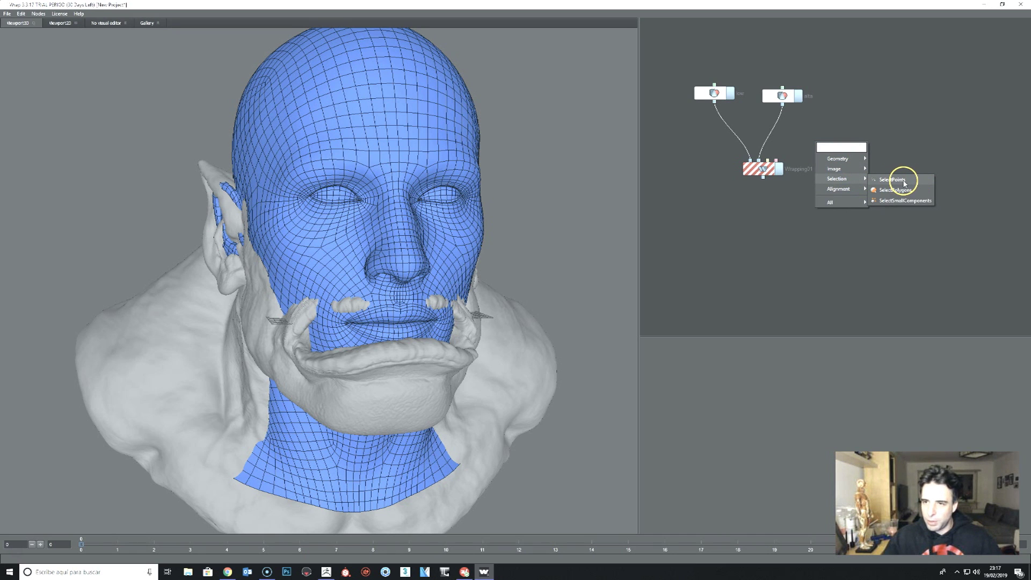
{"action": "left_click", "coordinate": [905, 184]}
{"action": "left_click_drag", "start_coordinate": [836, 149], "coordinate": [834, 168]}
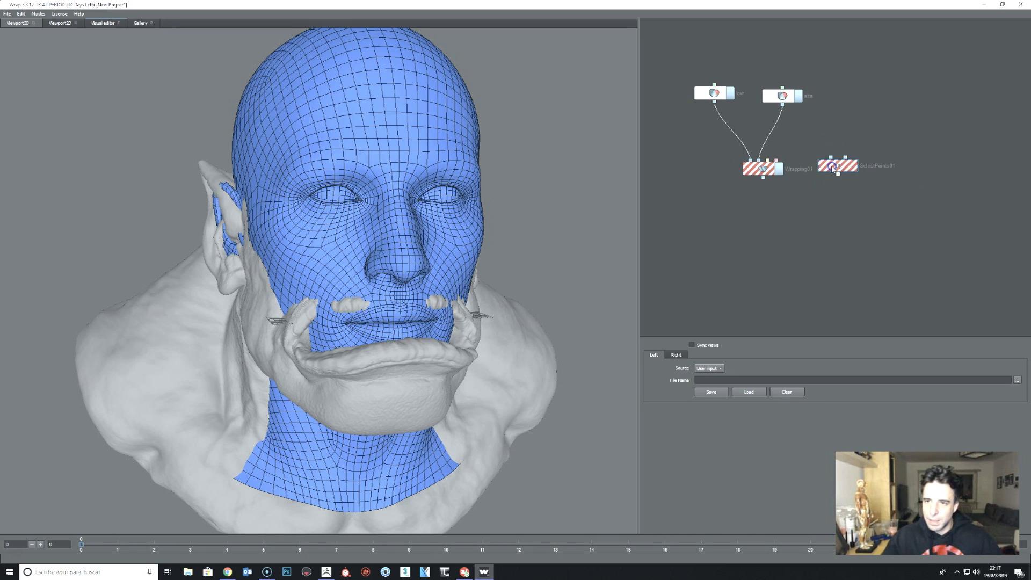
Step: Connect the low and alta meshes into SelectPoints01's inputs and move Wrapping01 lower
{"action": "left_click", "coordinate": [716, 106]}
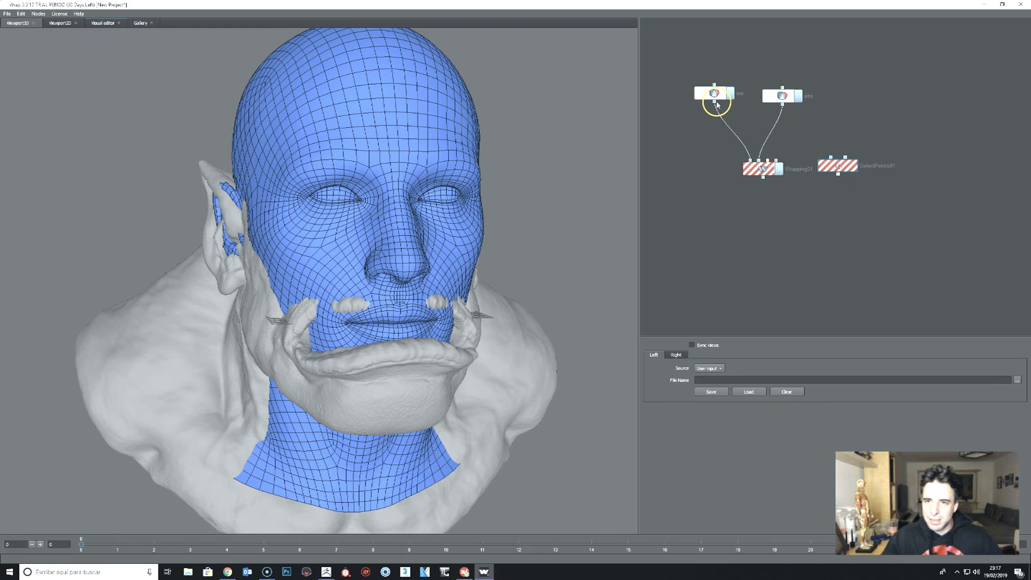
{"action": "left_click_drag", "start_coordinate": [716, 104], "coordinate": [832, 157]}
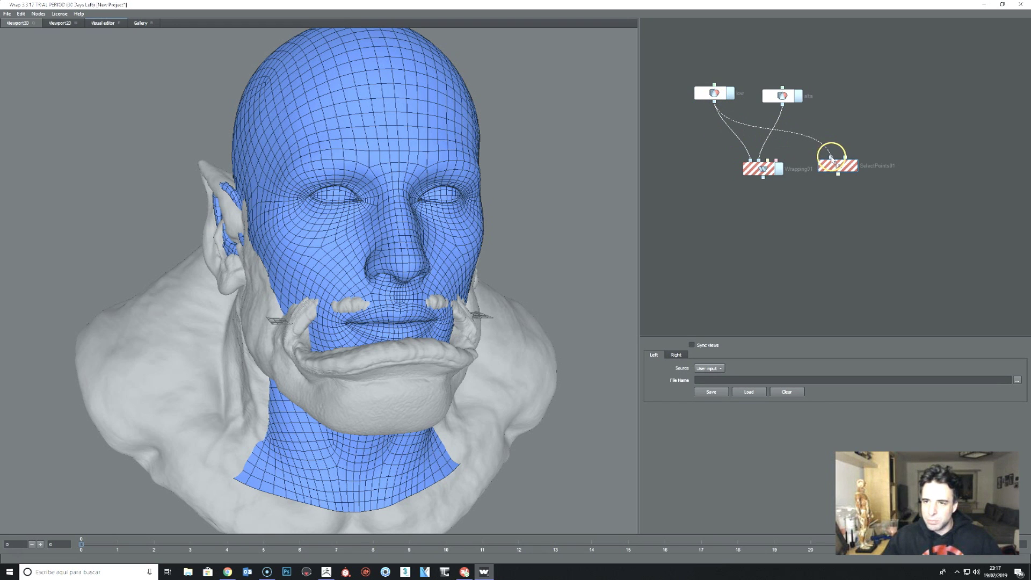
{"action": "left_click_drag", "start_coordinate": [780, 117], "coordinate": [845, 157]}
{"action": "left_click", "coordinate": [755, 168]}
{"action": "left_click_drag", "start_coordinate": [756, 170], "coordinate": [758, 198]}
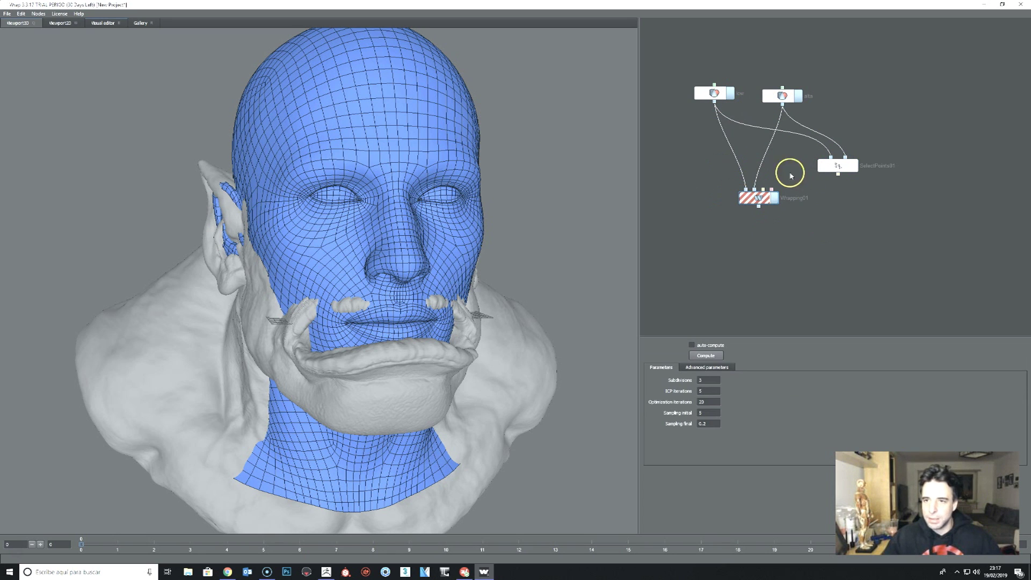
Step: Plug SelectPoints01's output into Wrapping01 and tidy the node's position
{"action": "left_click", "coordinate": [840, 168]}
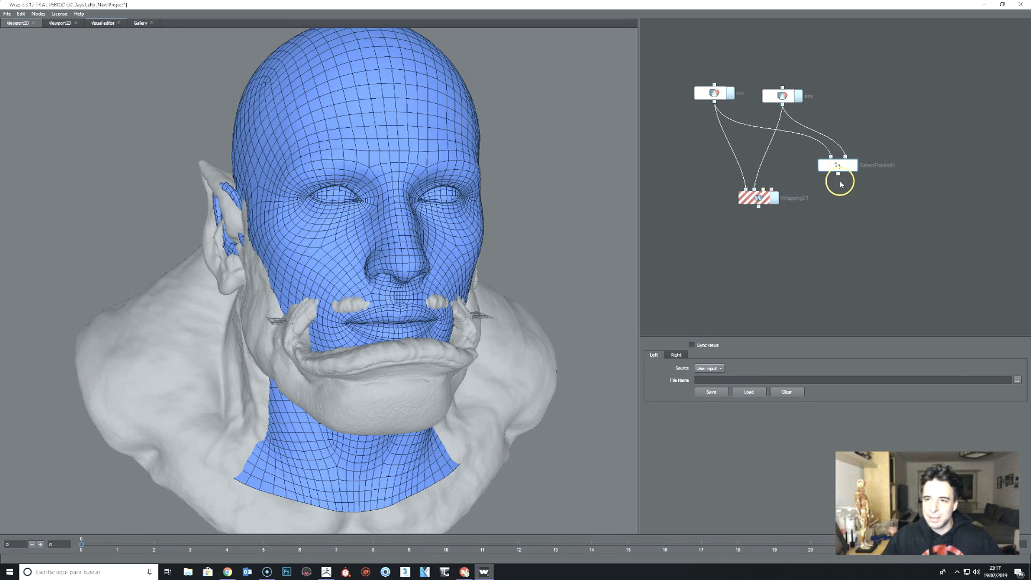
{"action": "mouse_move", "coordinate": [840, 173]}
{"action": "left_mouse_down"}
{"action": "mouse_move", "coordinate": [768, 197]}
{"action": "mouse_move", "coordinate": [836, 177]}
{"action": "left_mouse_up"}
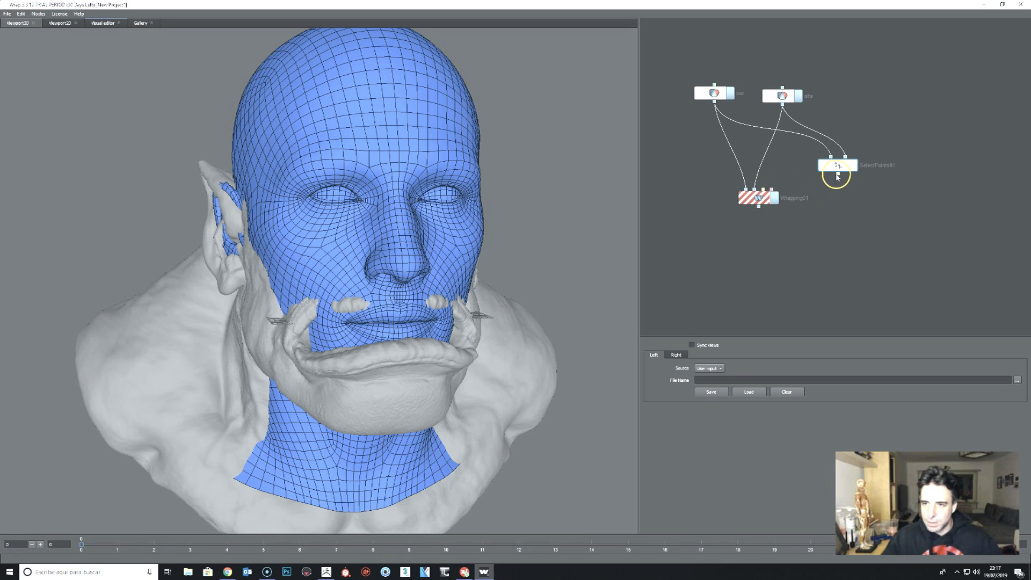
{"action": "left_click_drag", "start_coordinate": [838, 177], "coordinate": [765, 193]}
{"action": "left_click_drag", "start_coordinate": [837, 177], "coordinate": [824, 168]}
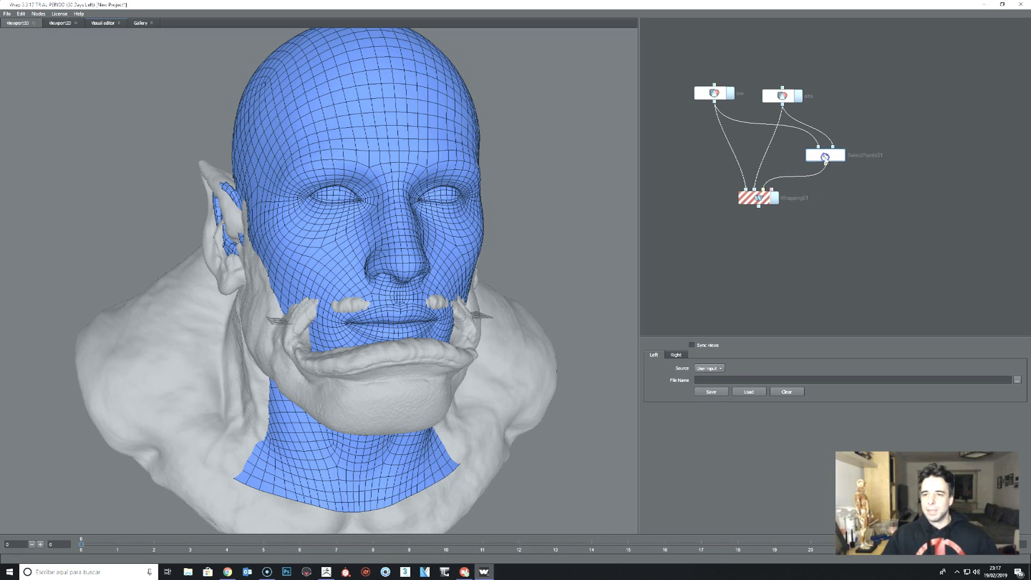
{"action": "left_click_drag", "start_coordinate": [830, 161], "coordinate": [819, 160]}
{"action": "left_click", "coordinate": [801, 160]}
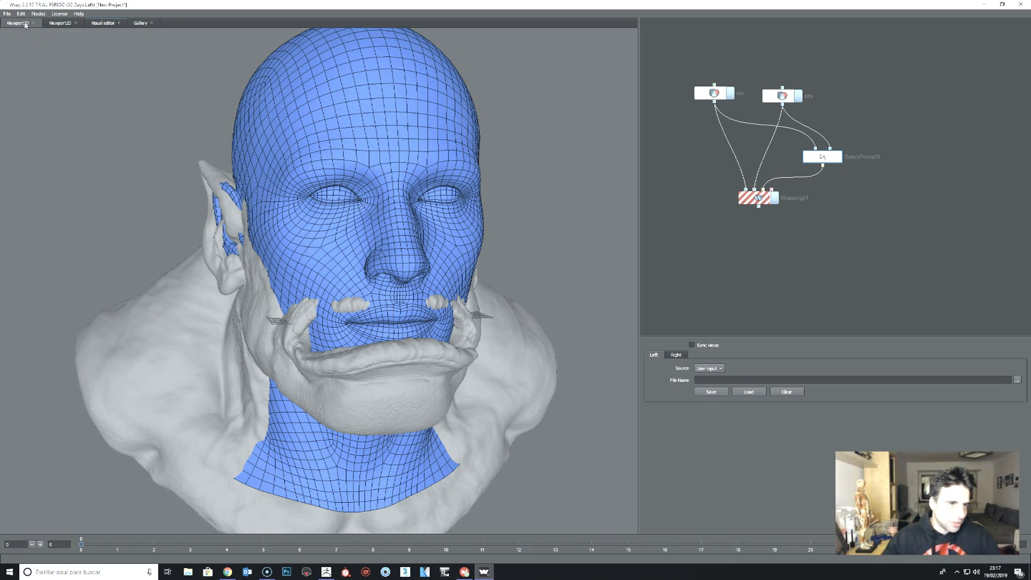
Step: Show the low base head and orc bust side by side in the SelectPoints01 visual editor
{"action": "left_click", "coordinate": [63, 24]}
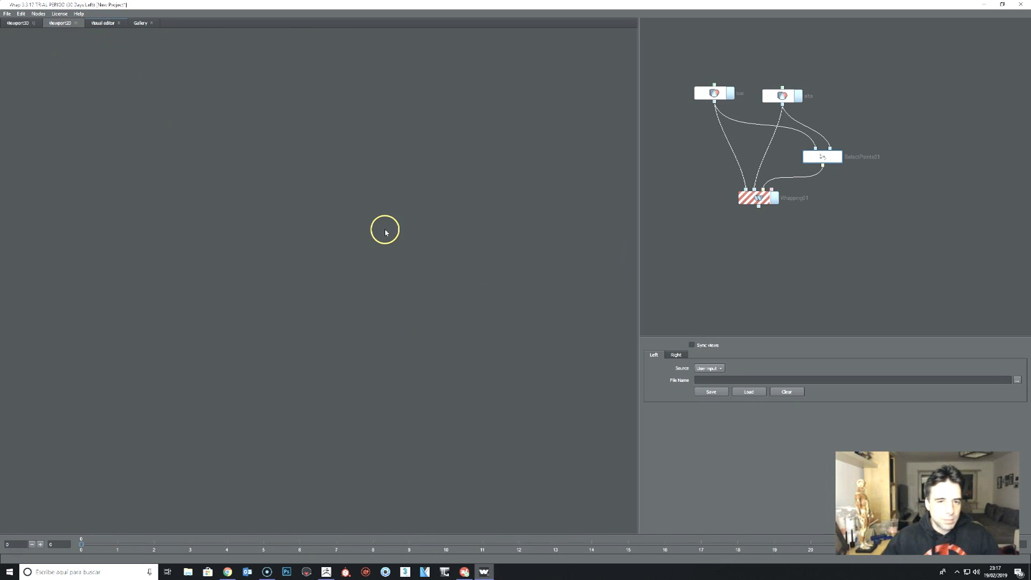
{"action": "left_click", "coordinate": [102, 23]}
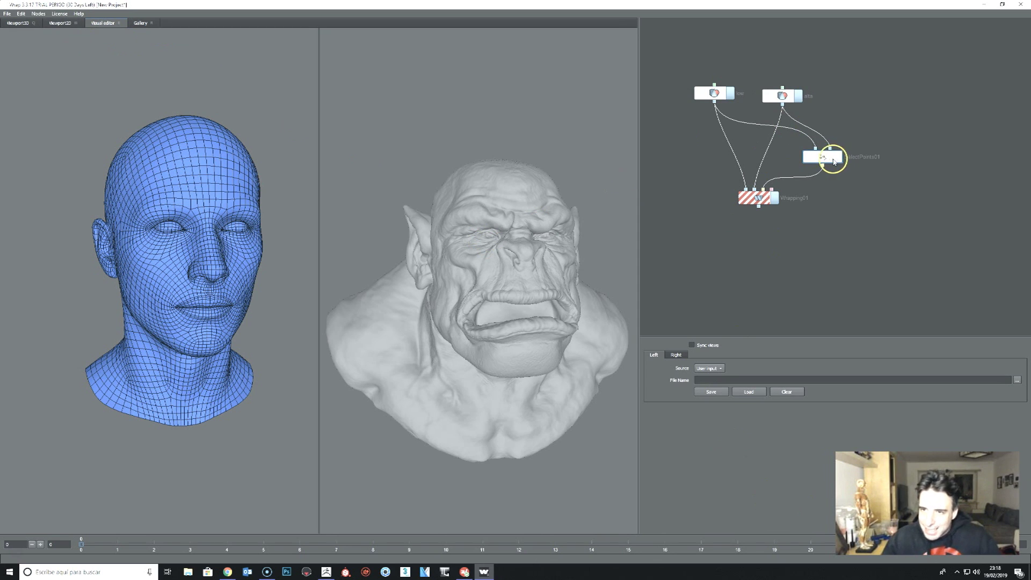
{"action": "left_click", "coordinate": [716, 93]}
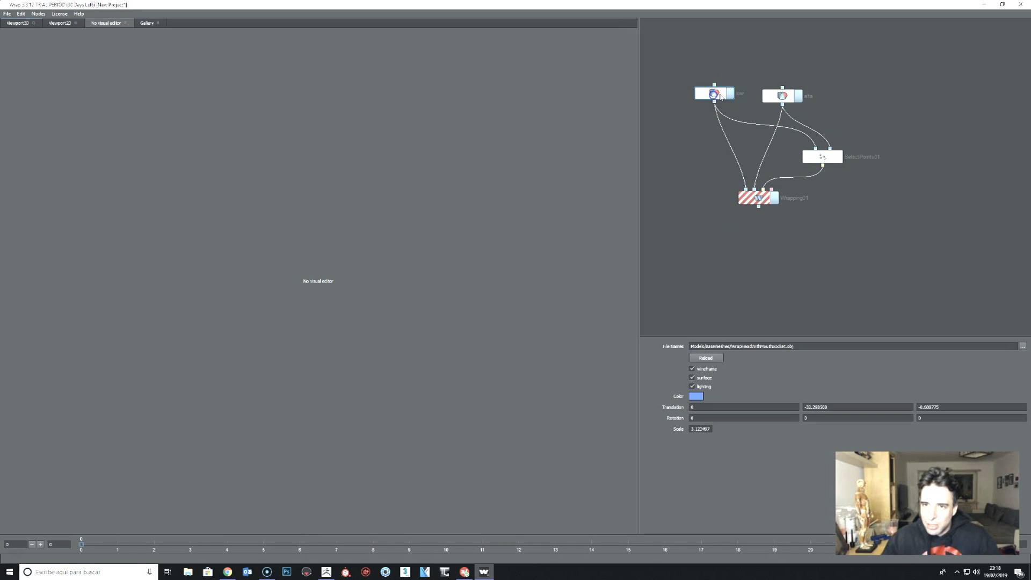
{"action": "left_click", "coordinate": [794, 99]}
{"action": "left_click", "coordinate": [822, 157]}
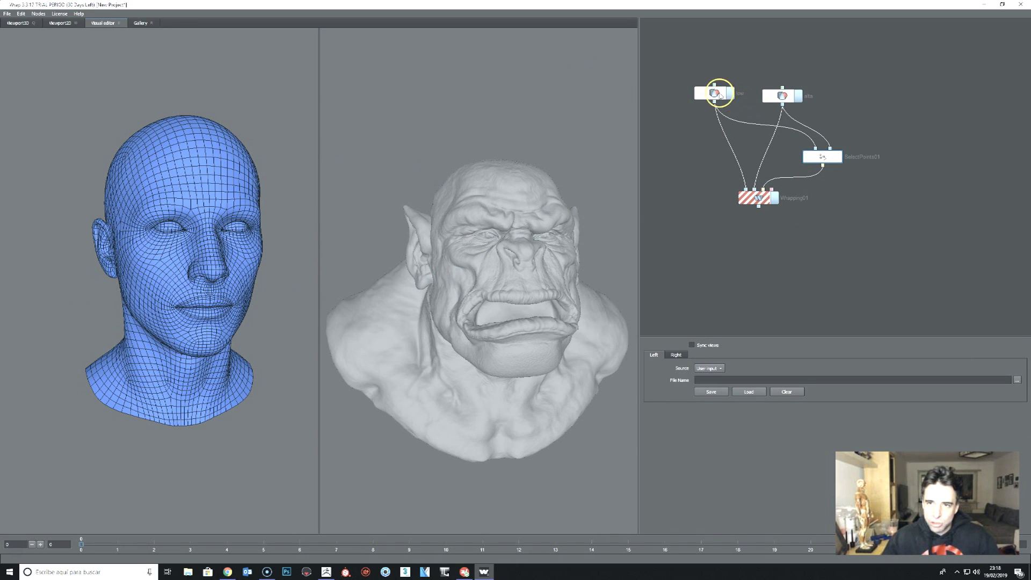
{"action": "left_click", "coordinate": [719, 94]}
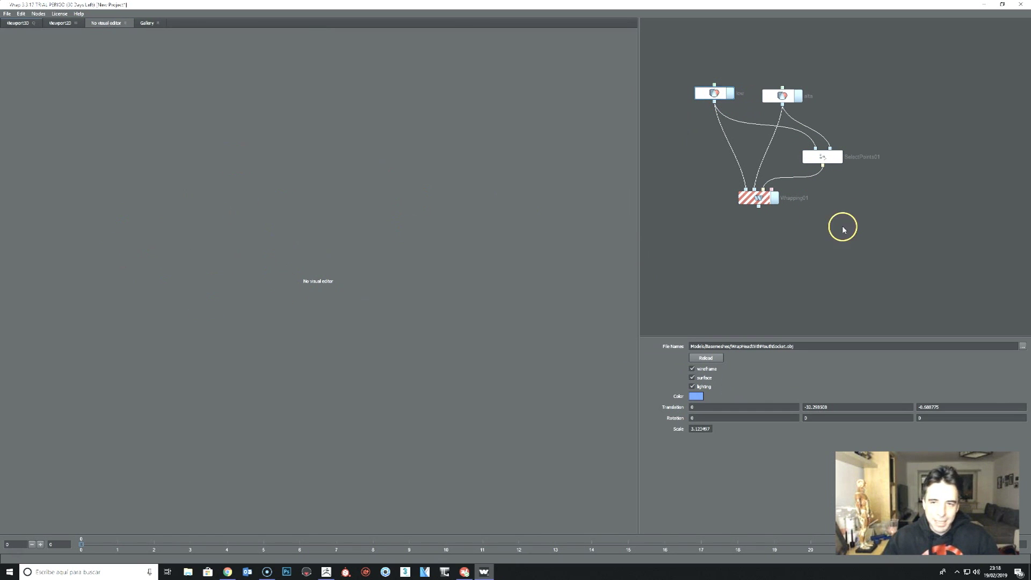
{"action": "left_click", "coordinate": [822, 156]}
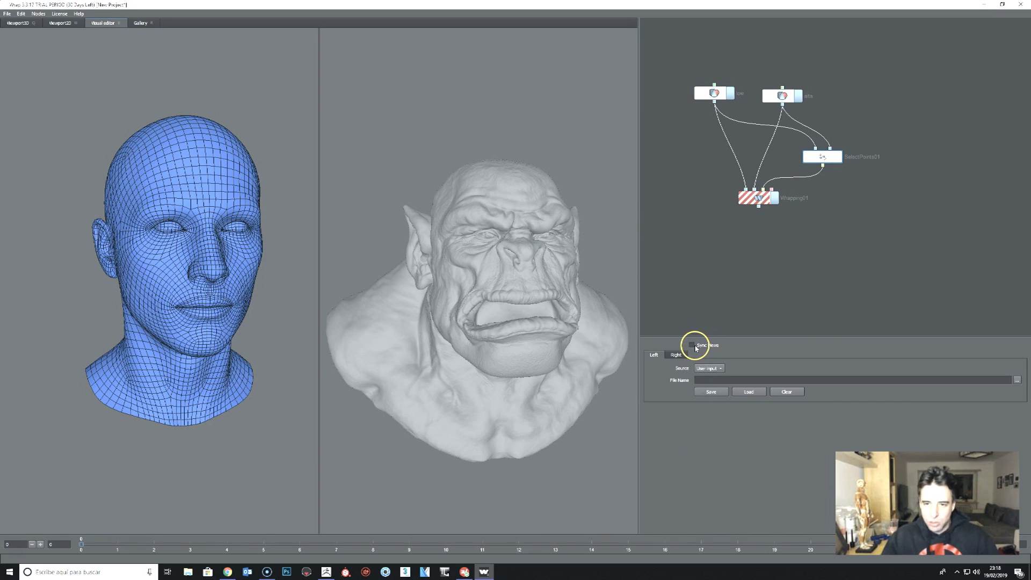
Step: Enable Sync views and zoom both heads in on the eye area
{"action": "left_click", "coordinate": [692, 345]}
{"action": "mouse_move", "coordinate": [370, 128]}
{"action": "left_mouse_down"}
{"action": "mouse_move", "coordinate": [439, 176]}
{"action": "mouse_move", "coordinate": [426, 92]}
{"action": "mouse_move", "coordinate": [389, 180]}
{"action": "mouse_move", "coordinate": [453, 143]}
{"action": "mouse_move", "coordinate": [416, 142]}
{"action": "mouse_move", "coordinate": [398, 159]}
{"action": "mouse_move", "coordinate": [426, 133]}
{"action": "left_mouse_up"}
{"action": "left_click_drag", "start_coordinate": [478, 165], "coordinate": [421, 192]}
{"action": "mouse_move", "coordinate": [421, 191]}
{"action": "right_mouse_down"}
{"action": "mouse_move", "coordinate": [493, 172]}
{"action": "mouse_move", "coordinate": [506, 288]}
{"action": "mouse_move", "coordinate": [495, 296]}
{"action": "right_mouse_up"}
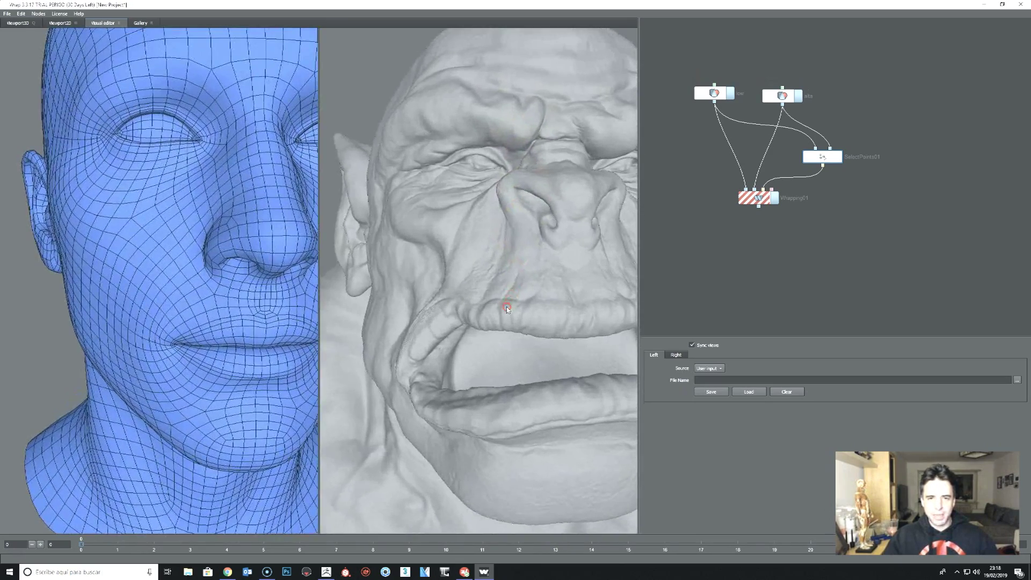
{"action": "left_click_drag", "start_coordinate": [493, 293], "coordinate": [491, 177]}
{"action": "right_click_drag", "start_coordinate": [491, 177], "coordinate": [493, 217]}
{"action": "left_click_drag", "start_coordinate": [492, 217], "coordinate": [505, 215]}
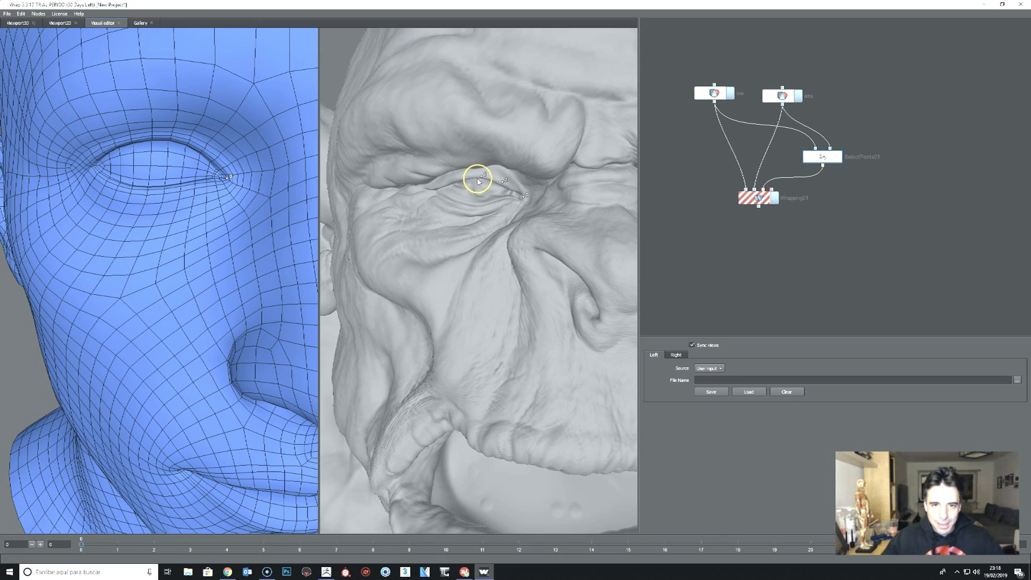
Step: Place matching eyelid and eye-corner landmarks on both heads, undoing one misplaced point
{"action": "left_click", "coordinate": [192, 141]}
{"action": "left_click", "coordinate": [459, 181]}
{"action": "left_click", "coordinate": [511, 182]}
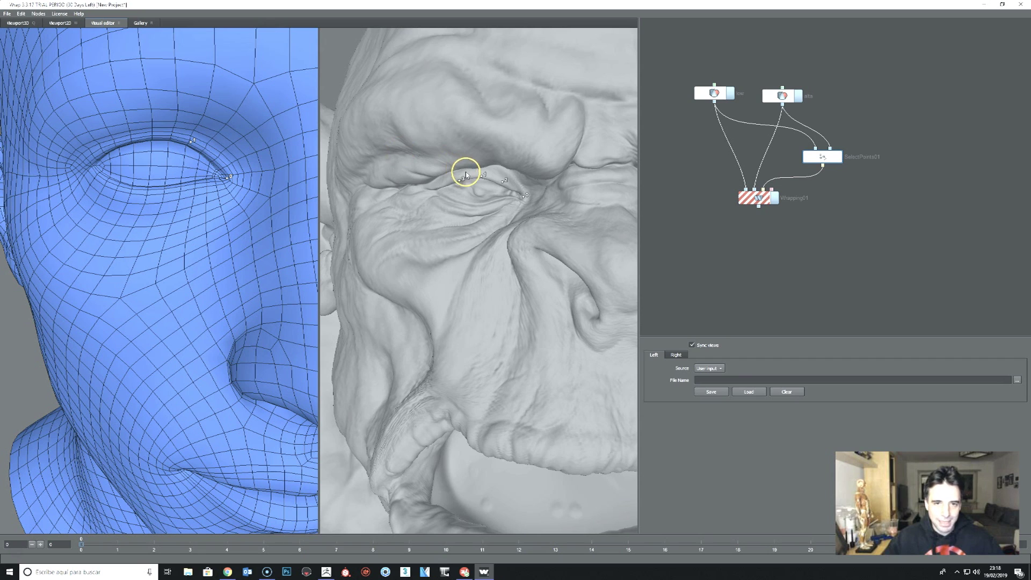
{"action": "left_click", "coordinate": [223, 153]}
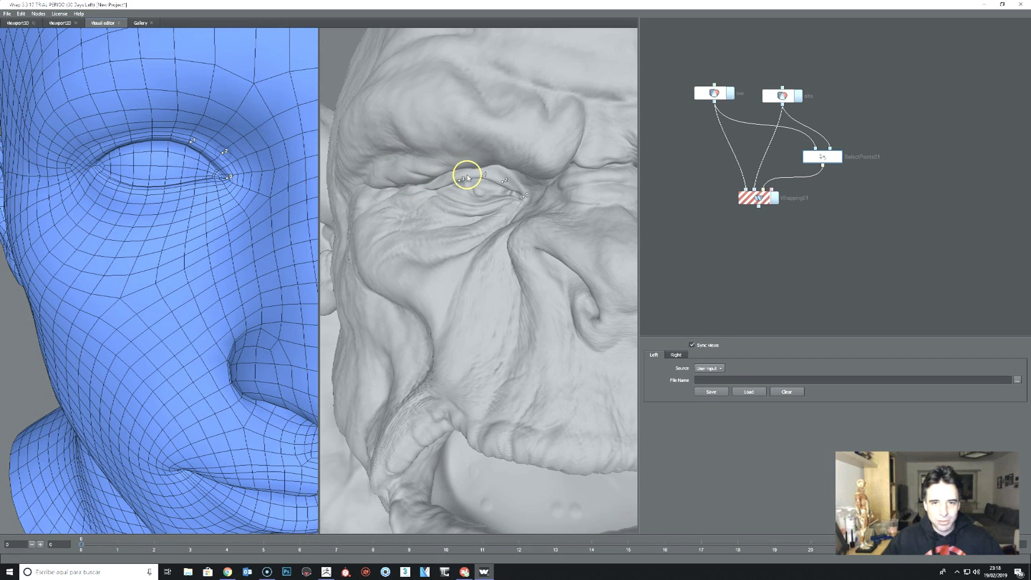
{"action": "key", "text": "ctrl+z"}
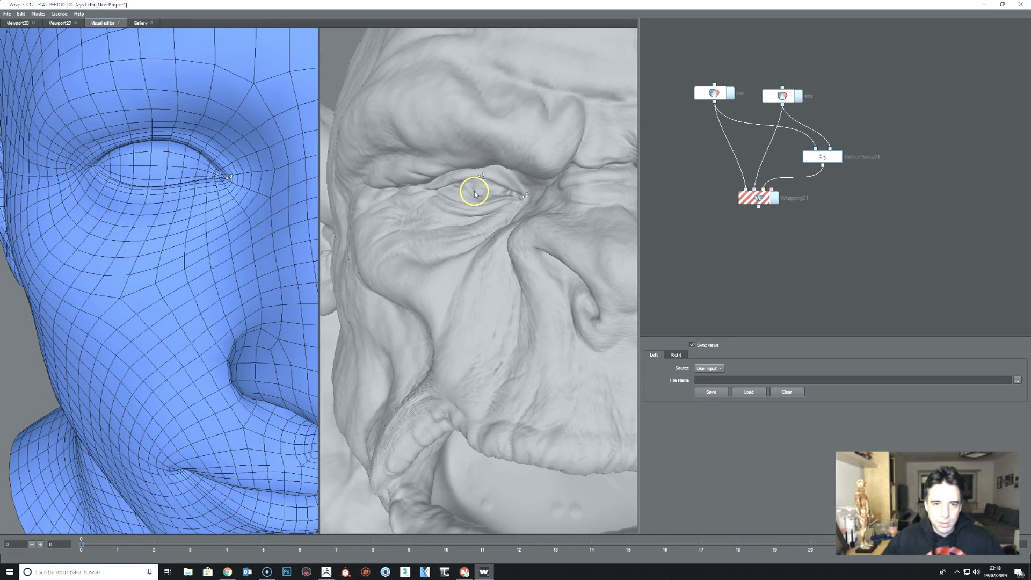
{"action": "left_click", "coordinate": [167, 137]}
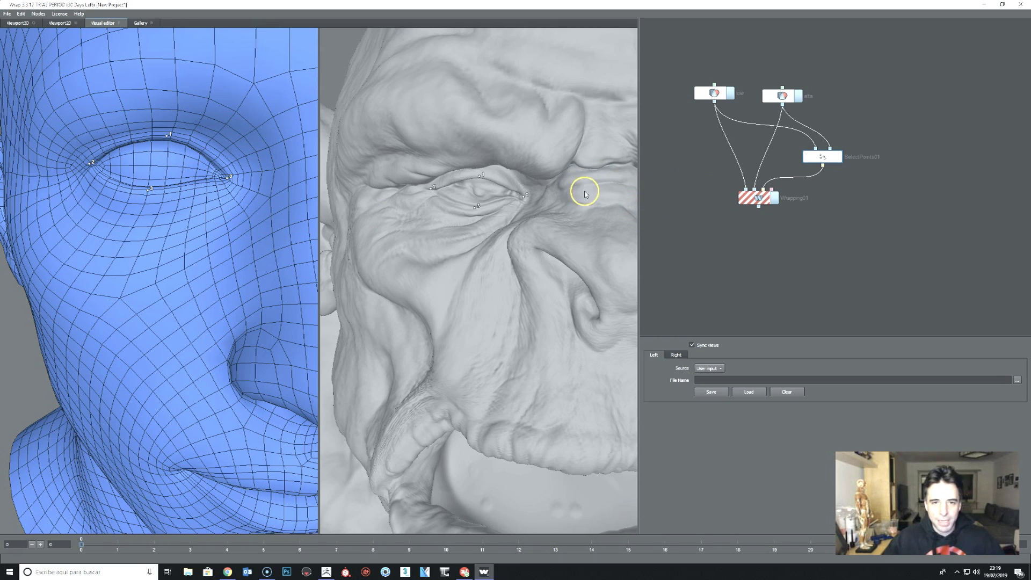
Step: Add a matching landmark pair at the other eye's corner and lower eyelid
{"action": "mouse_move", "coordinate": [557, 219]}
{"action": "left_mouse_down"}
{"action": "mouse_move", "coordinate": [468, 226]}
{"action": "mouse_move", "coordinate": [520, 230]}
{"action": "mouse_move", "coordinate": [489, 236]}
{"action": "mouse_move", "coordinate": [468, 202]}
{"action": "left_mouse_up"}
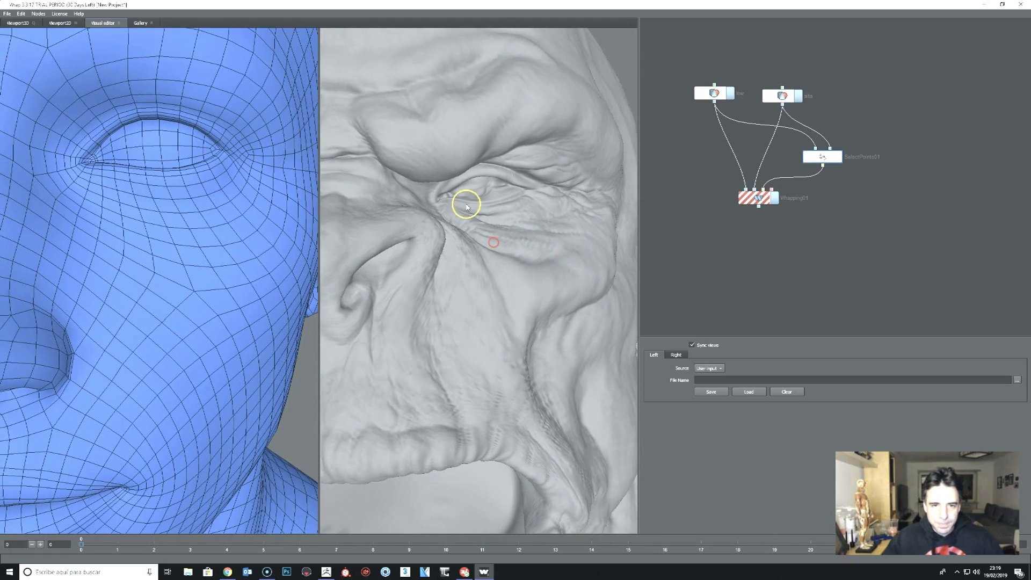
{"action": "left_click", "coordinate": [436, 199]}
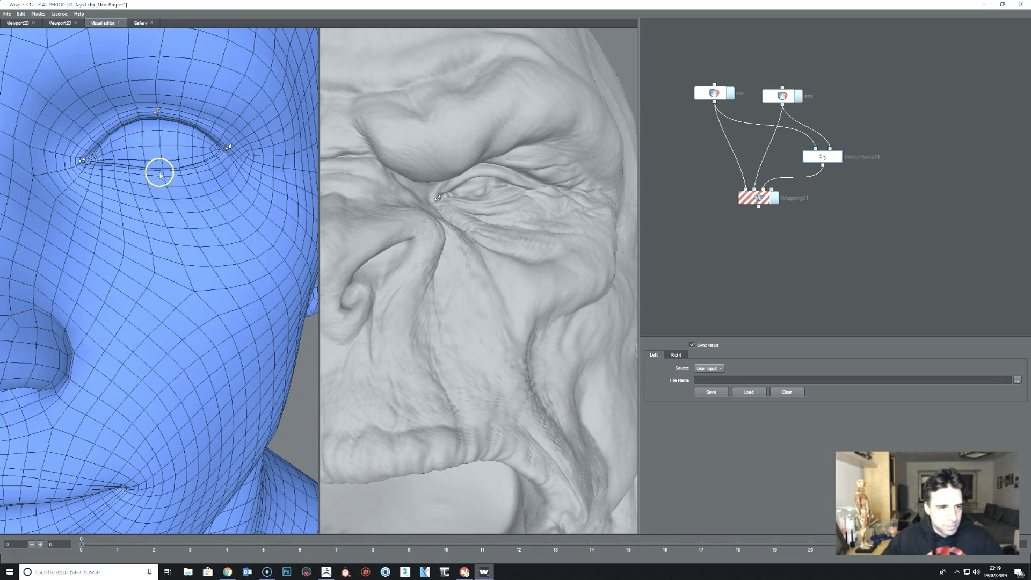
{"action": "left_click", "coordinate": [160, 171]}
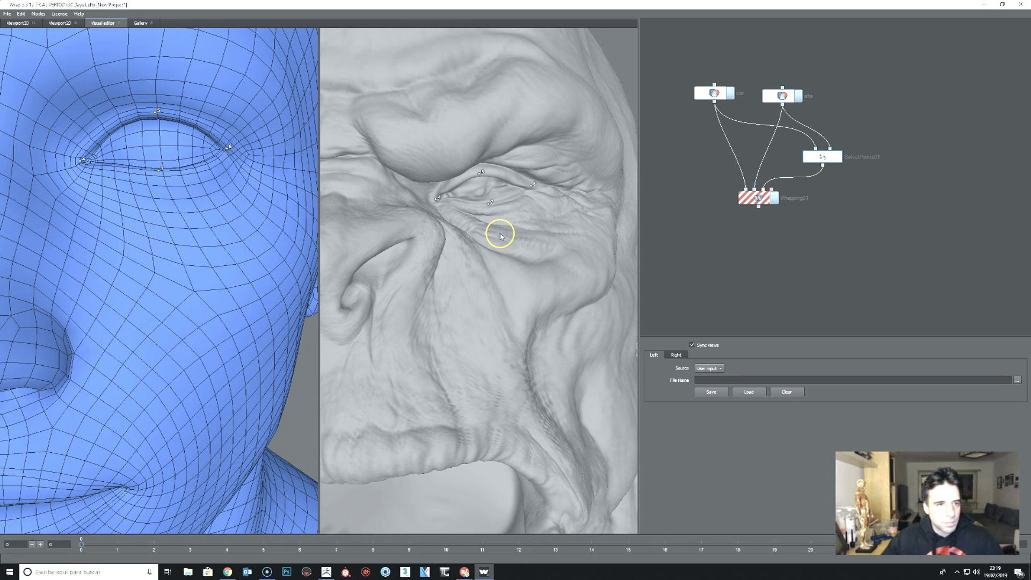
{"action": "scroll", "coordinate": [525, 235], "scroll_direction": "down", "scroll_amount": 3}
{"action": "scroll", "coordinate": [496, 224], "scroll_direction": "down", "scroll_amount": 3}
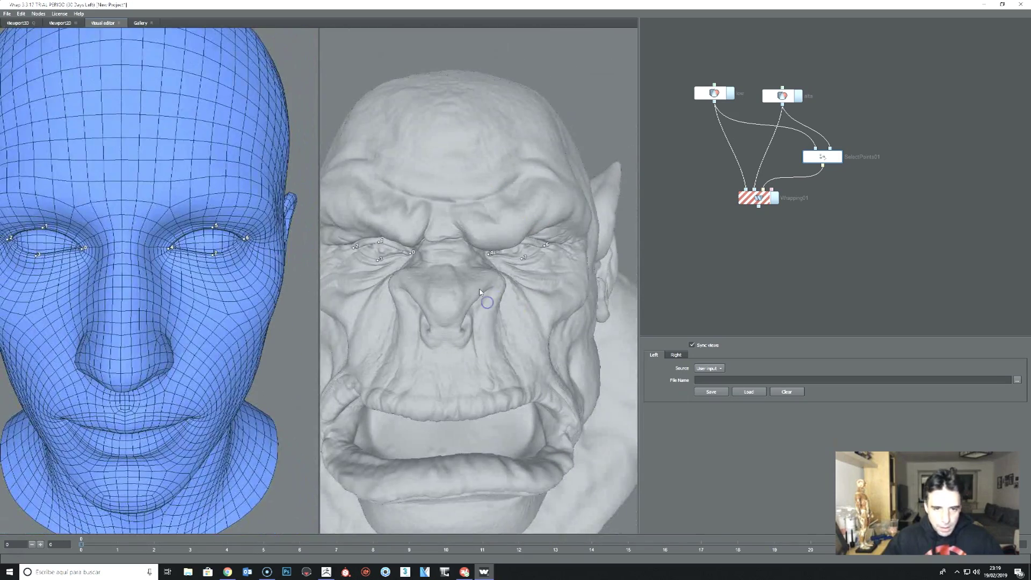
{"action": "scroll", "coordinate": [476, 296], "scroll_direction": "up", "scroll_amount": 2}
{"action": "scroll", "coordinate": [478, 310], "scroll_direction": "up", "scroll_amount": 2}
Step: Orbit the synced views around both heads, ending on a zoomed frontal view of the faces
{"action": "left_click_drag", "start_coordinate": [465, 297], "coordinate": [490, 306]}
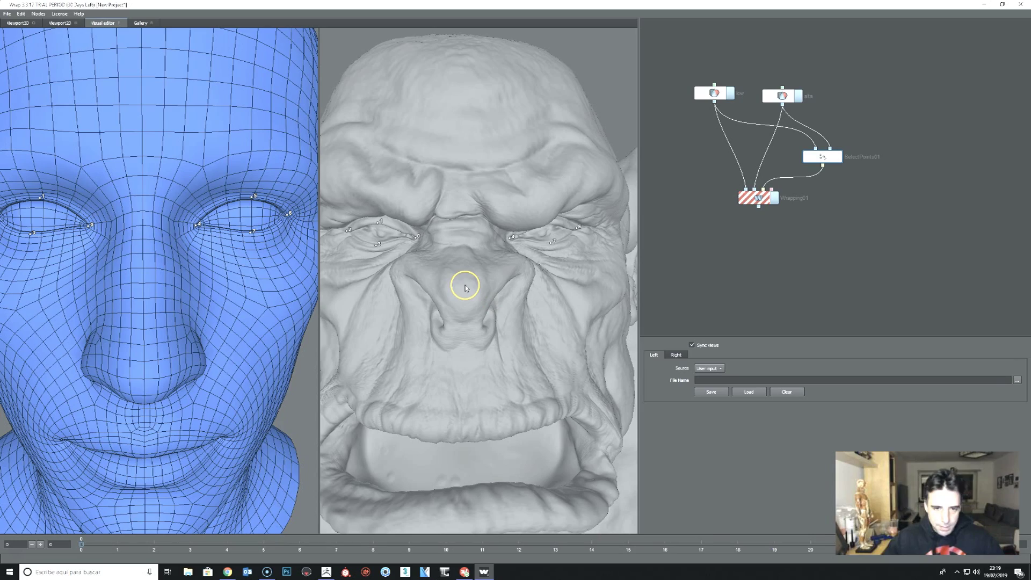
{"action": "scroll", "coordinate": [138, 376], "scroll_direction": "up", "scroll_amount": 3}
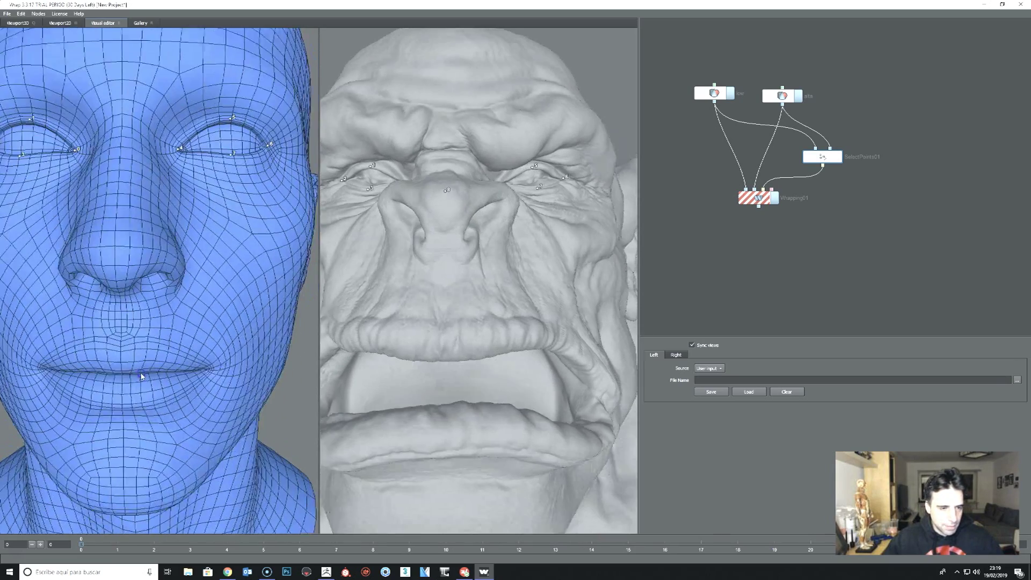
{"action": "scroll", "coordinate": [156, 258], "scroll_direction": "down", "scroll_amount": 3}
{"action": "mouse_move", "coordinate": [156, 257]}
{"action": "left_mouse_down"}
{"action": "mouse_move", "coordinate": [127, 288]}
{"action": "mouse_move", "coordinate": [134, 258]}
{"action": "mouse_move", "coordinate": [122, 292]}
{"action": "left_mouse_up"}
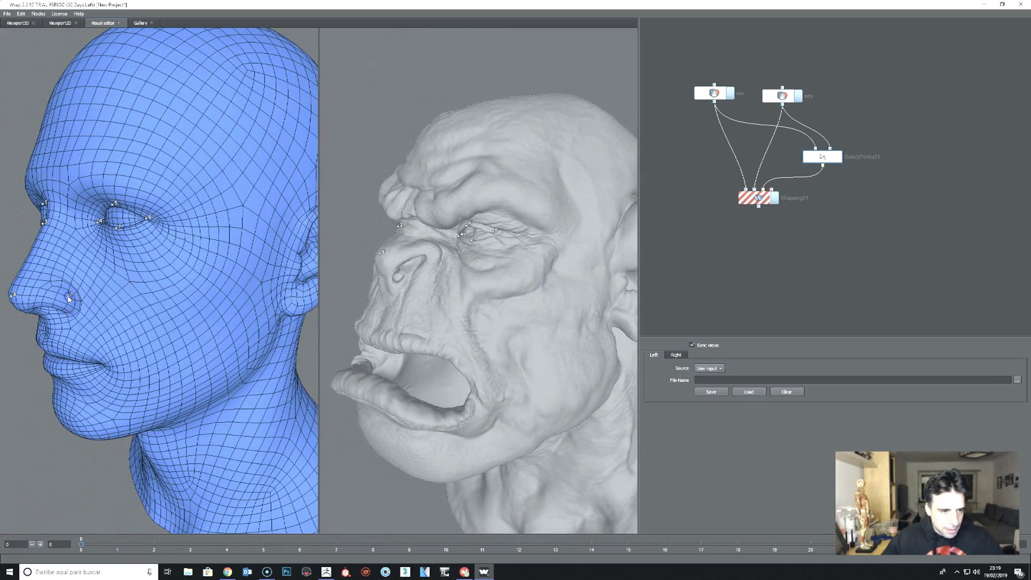
{"action": "mouse_move", "coordinate": [455, 328]}
{"action": "left_mouse_down"}
{"action": "mouse_move", "coordinate": [417, 356]}
{"action": "mouse_move", "coordinate": [361, 307]}
{"action": "left_mouse_up"}
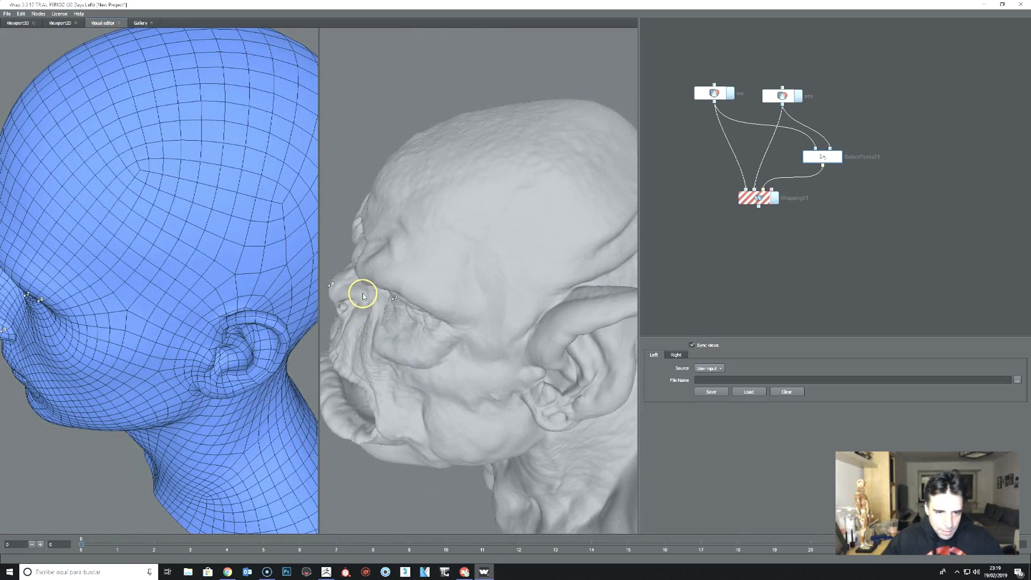
{"action": "mouse_move", "coordinate": [85, 350]}
{"action": "left_mouse_down"}
{"action": "mouse_move", "coordinate": [198, 352]}
{"action": "mouse_move", "coordinate": [259, 297]}
{"action": "mouse_move", "coordinate": [248, 350]}
{"action": "left_mouse_up"}
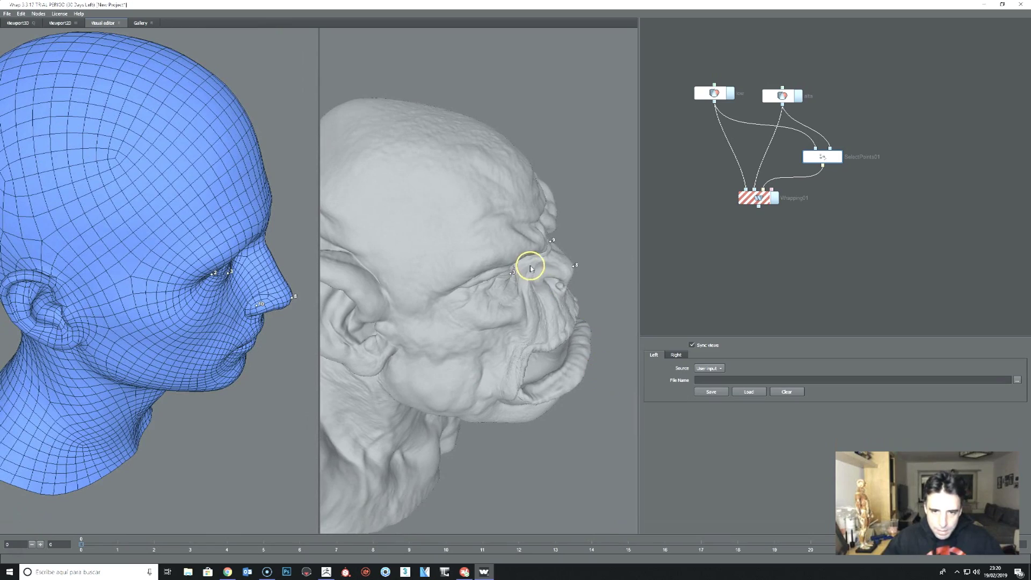
{"action": "mouse_move", "coordinate": [569, 333]}
{"action": "left_mouse_down"}
{"action": "mouse_move", "coordinate": [529, 346]}
{"action": "mouse_move", "coordinate": [472, 324]}
{"action": "mouse_move", "coordinate": [490, 246]}
{"action": "mouse_move", "coordinate": [441, 265]}
{"action": "left_mouse_up"}
{"action": "mouse_move", "coordinate": [195, 168]}
{"action": "left_mouse_down"}
{"action": "mouse_move", "coordinate": [219, 225]}
{"action": "mouse_move", "coordinate": [166, 262]}
{"action": "mouse_move", "coordinate": [172, 253]}
{"action": "mouse_move", "coordinate": [156, 293]}
{"action": "mouse_move", "coordinate": [273, 257]}
{"action": "left_mouse_up"}
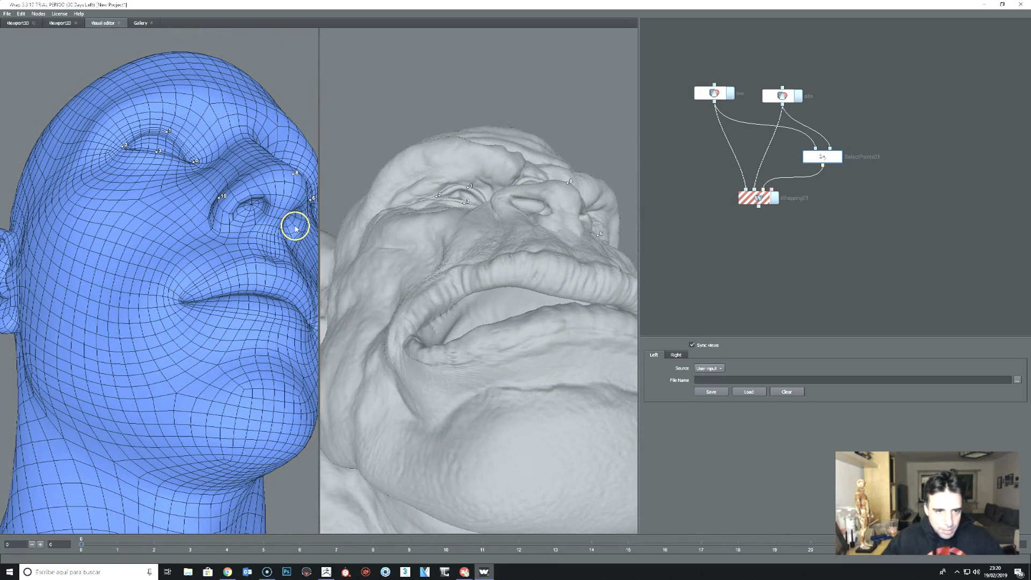
{"action": "left_click_drag", "start_coordinate": [594, 226], "coordinate": [571, 228]}
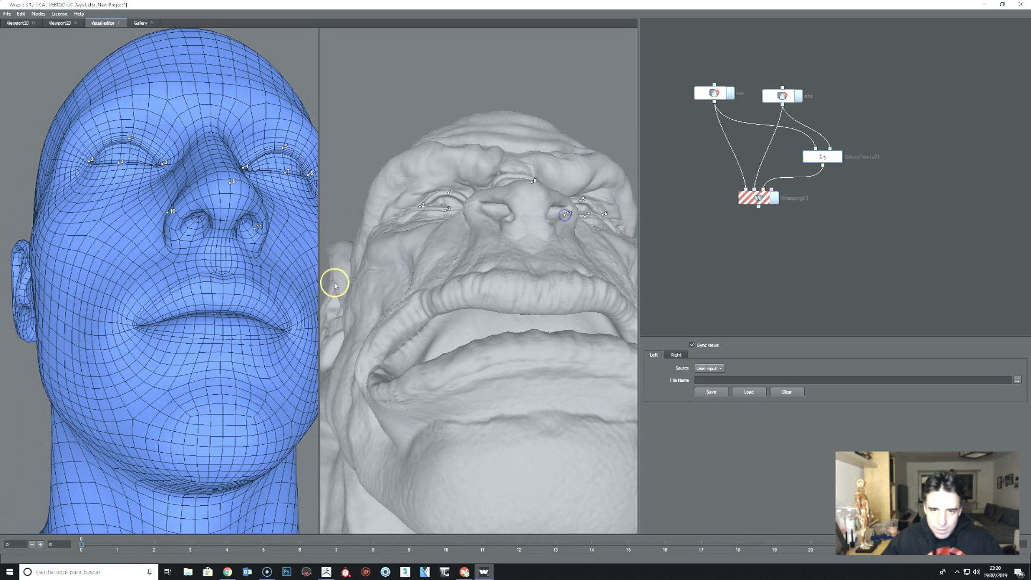
{"action": "left_click_drag", "start_coordinate": [190, 223], "coordinate": [71, 226]}
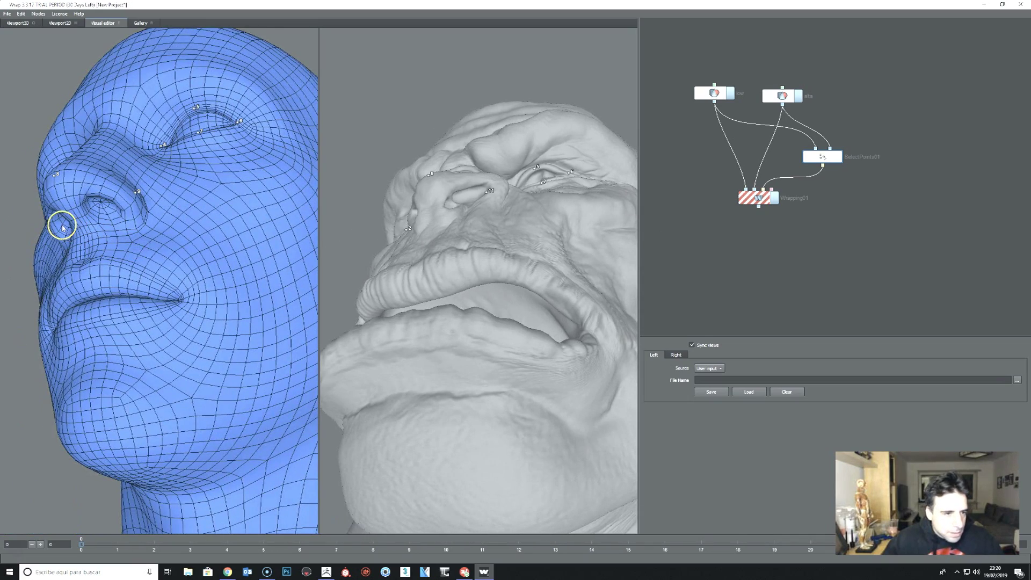
{"action": "mouse_move", "coordinate": [415, 217]}
{"action": "left_mouse_down"}
{"action": "mouse_move", "coordinate": [428, 219]}
{"action": "mouse_move", "coordinate": [427, 268]}
{"action": "mouse_move", "coordinate": [453, 280]}
{"action": "mouse_move", "coordinate": [446, 272]}
{"action": "mouse_move", "coordinate": [521, 341]}
{"action": "mouse_move", "coordinate": [489, 316]}
{"action": "left_mouse_up"}
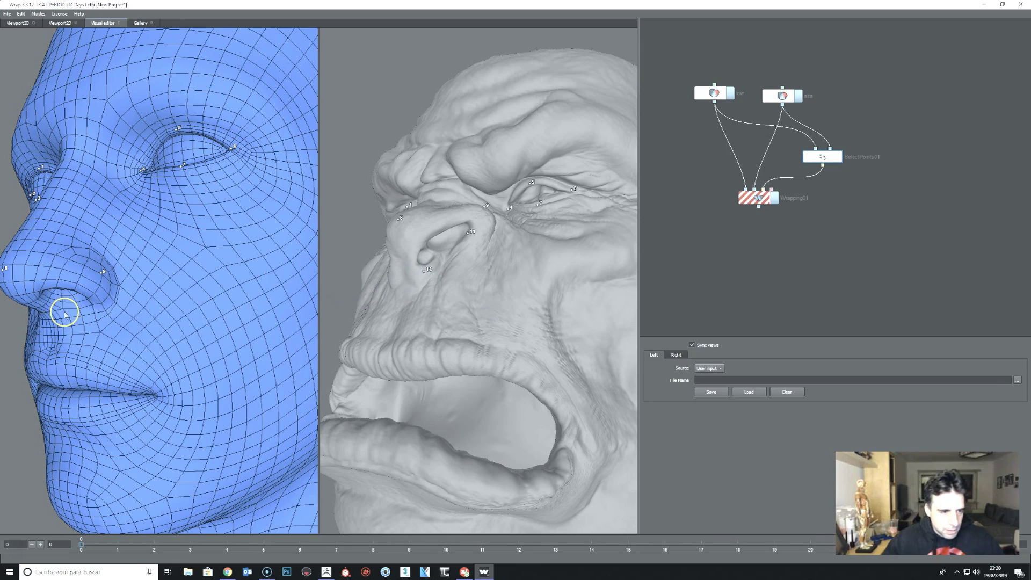
{"action": "left_click_drag", "start_coordinate": [65, 315], "coordinate": [138, 356]}
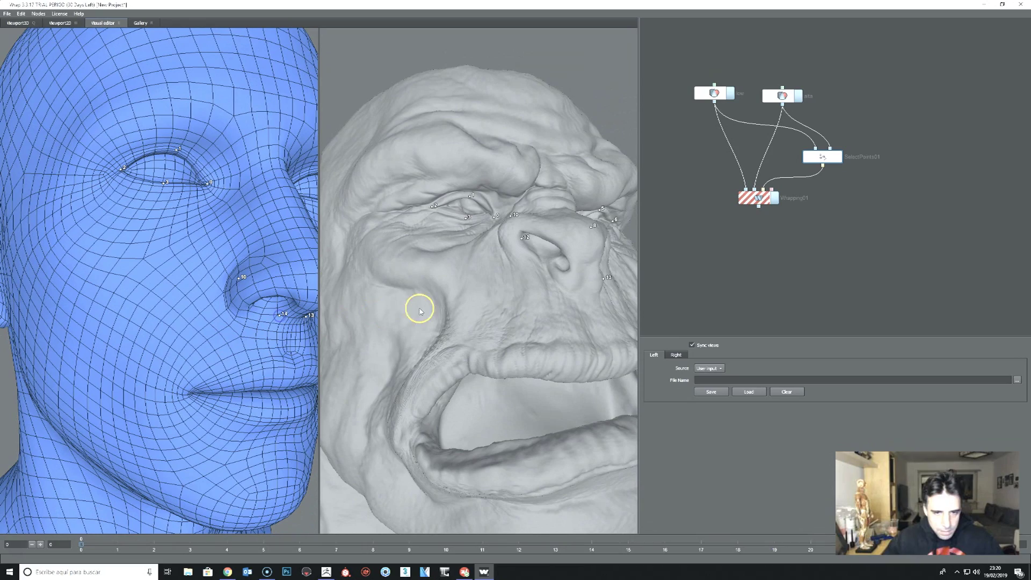
{"action": "mouse_move", "coordinate": [559, 318]}
{"action": "left_mouse_down"}
{"action": "mouse_move", "coordinate": [500, 317]}
{"action": "mouse_move", "coordinate": [491, 348]}
{"action": "left_mouse_up"}
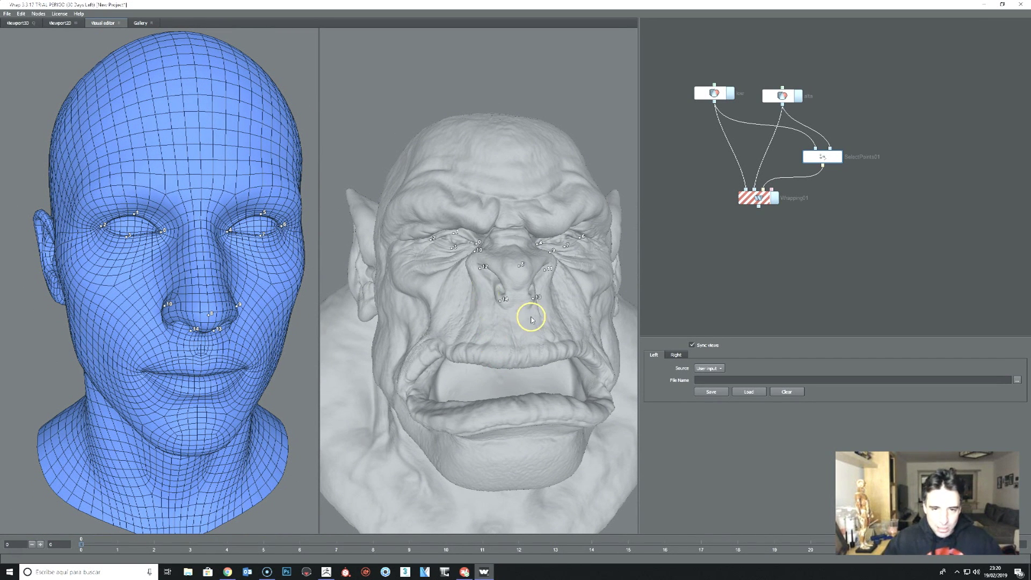
{"action": "left_click_drag", "start_coordinate": [529, 314], "coordinate": [486, 329]}
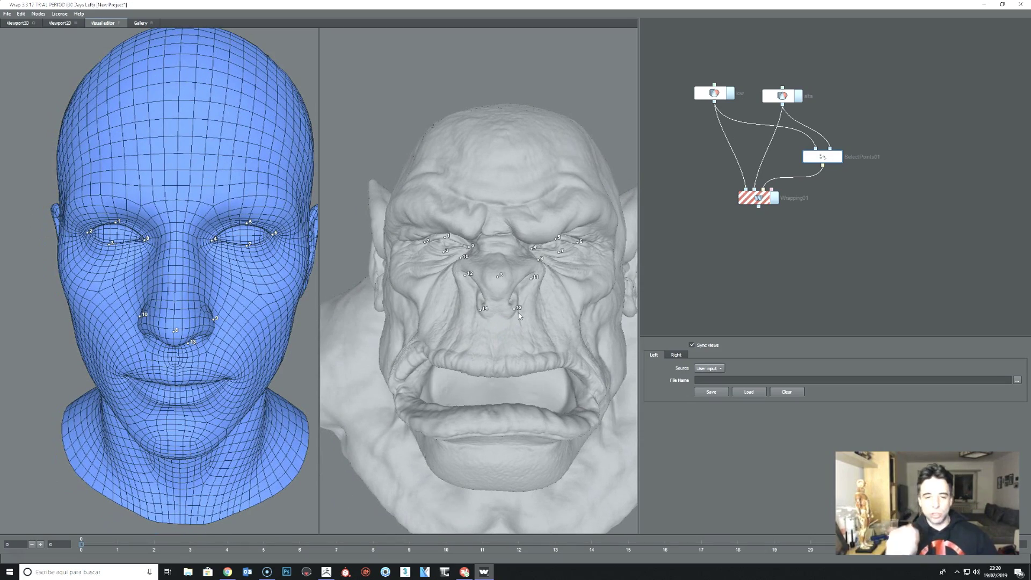
{"action": "right_click_drag", "start_coordinate": [512, 379], "coordinate": [483, 380]}
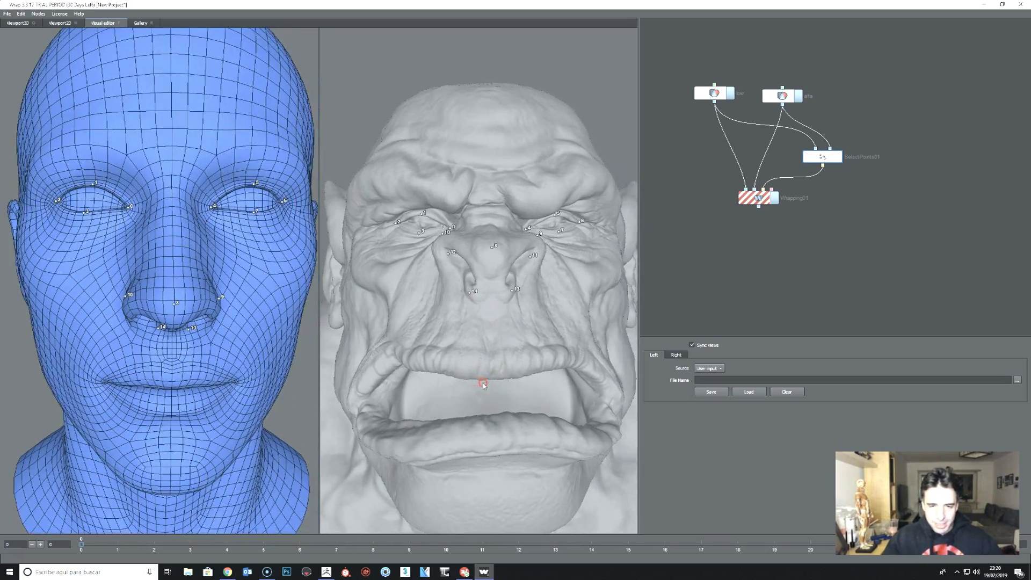
Step: Turn to a three-quarter view of the mouth and mark landmarks on the upper and lower lips
{"action": "left_click_drag", "start_coordinate": [484, 379], "coordinate": [482, 376]}
{"action": "left_click_drag", "start_coordinate": [495, 336], "coordinate": [498, 346]}
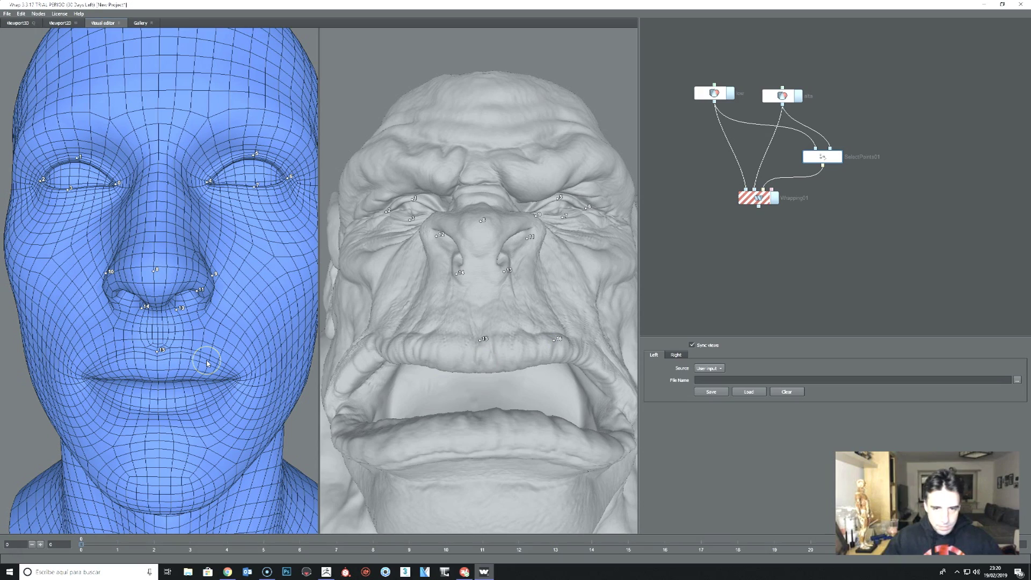
{"action": "left_click_drag", "start_coordinate": [215, 380], "coordinate": [173, 386]}
{"action": "scroll", "coordinate": [166, 384], "scroll_direction": "up", "scroll_amount": 3}
{"action": "scroll", "coordinate": [174, 399], "scroll_direction": "up", "scroll_amount": 3}
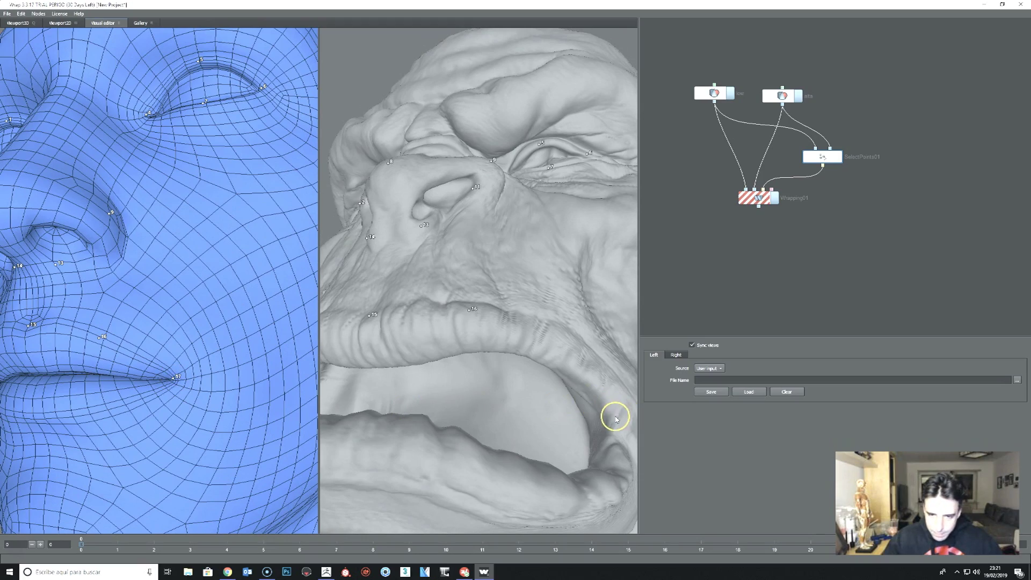
{"action": "mouse_move", "coordinate": [608, 472]}
{"action": "left_mouse_down"}
{"action": "mouse_move", "coordinate": [438, 419]}
{"action": "mouse_move", "coordinate": [465, 433]}
{"action": "mouse_move", "coordinate": [511, 431]}
{"action": "mouse_move", "coordinate": [508, 439]}
{"action": "left_mouse_up"}
{"action": "left_click", "coordinate": [485, 322]}
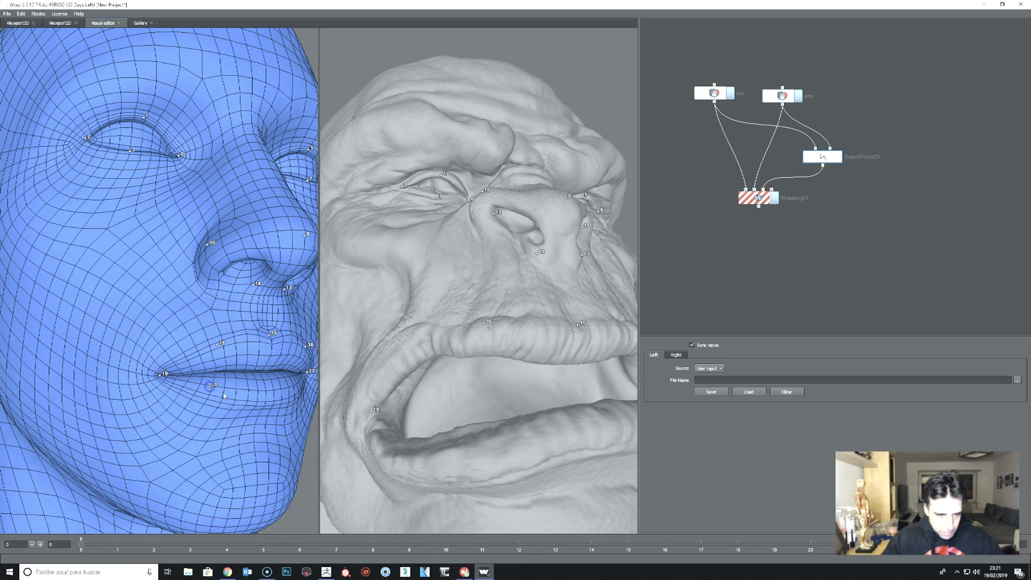
{"action": "left_click", "coordinate": [449, 422]}
Step: Add a matching lower-lip landmark pair, then orbit back to a frontal view of both heads
{"action": "mouse_move", "coordinate": [426, 469]}
{"action": "left_mouse_down"}
{"action": "mouse_move", "coordinate": [430, 444]}
{"action": "mouse_move", "coordinate": [404, 444]}
{"action": "left_mouse_up"}
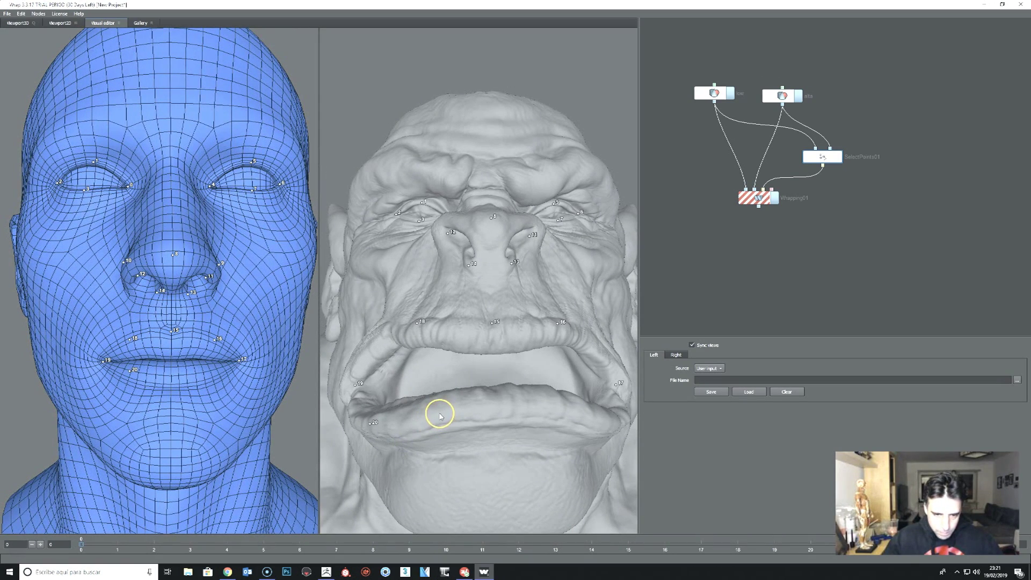
{"action": "left_click", "coordinate": [177, 378]}
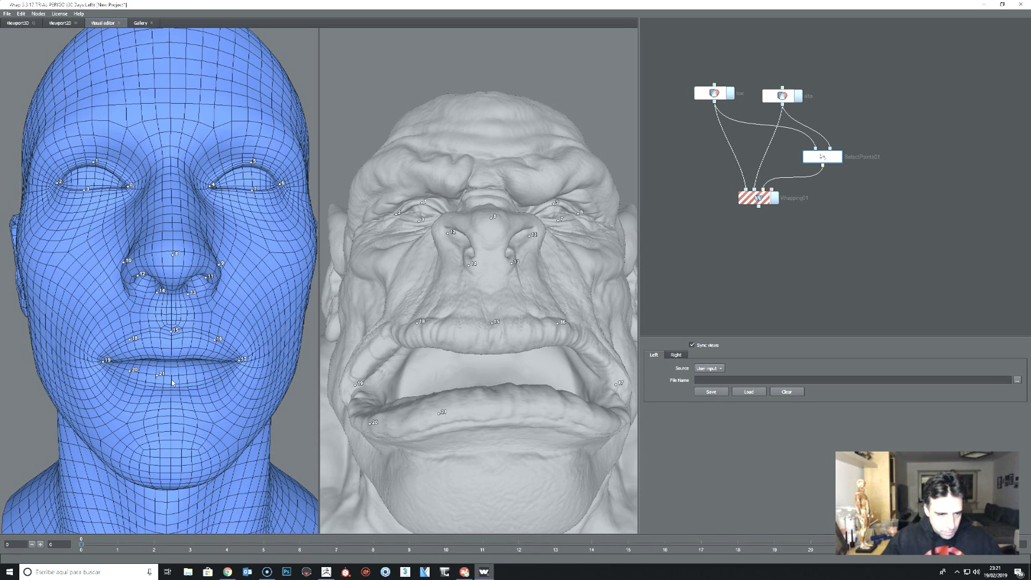
{"action": "left_click_drag", "start_coordinate": [570, 385], "coordinate": [514, 418]}
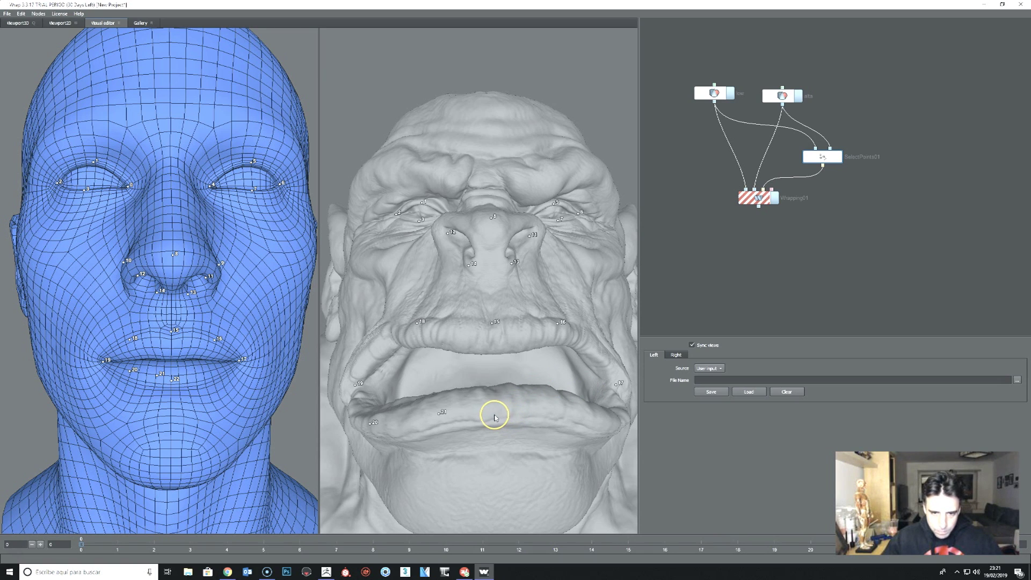
{"action": "left_click_drag", "start_coordinate": [511, 422], "coordinate": [469, 422]}
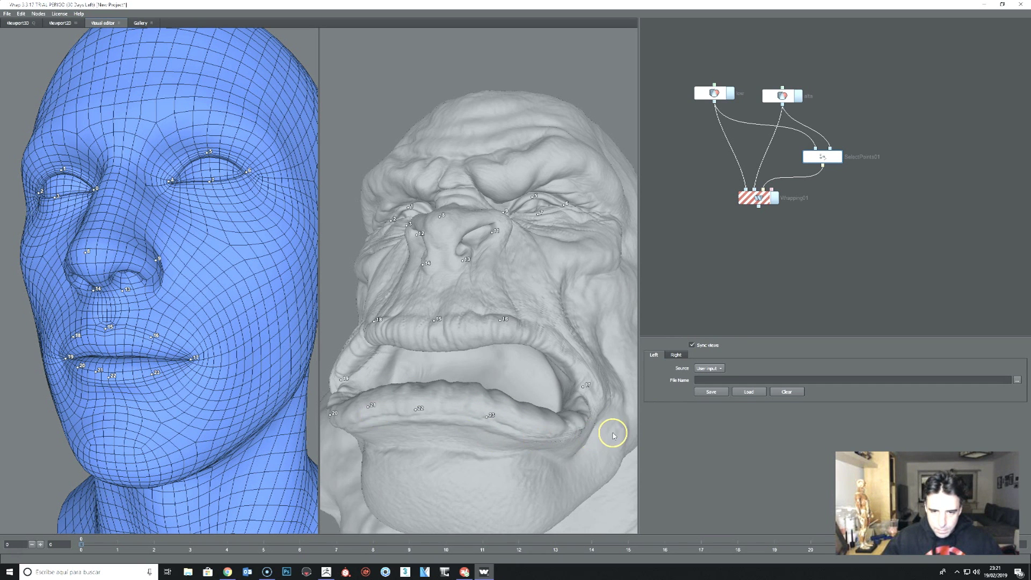
{"action": "left_click_drag", "start_coordinate": [612, 430], "coordinate": [410, 426]}
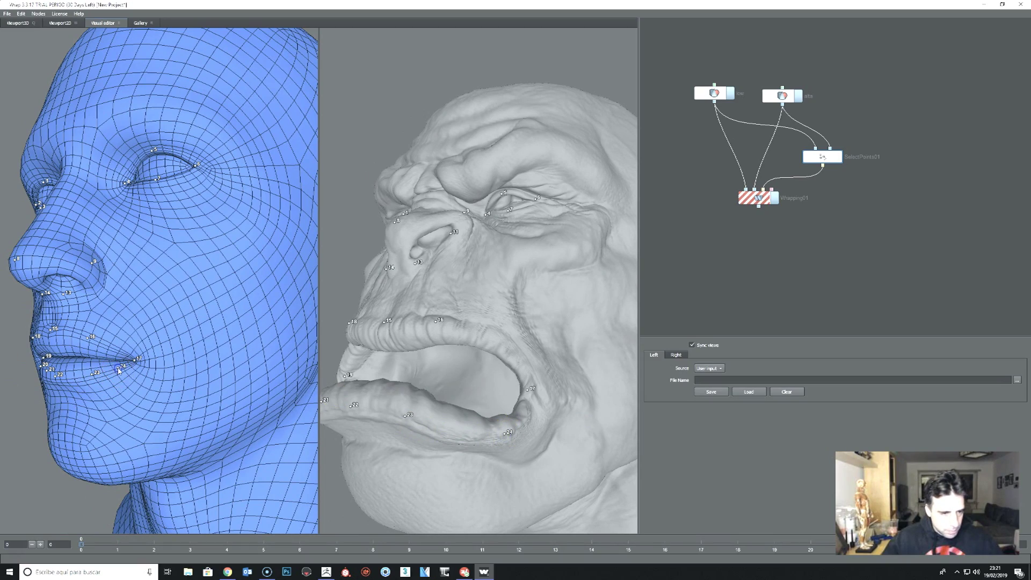
{"action": "left_click_drag", "start_coordinate": [119, 370], "coordinate": [152, 402]}
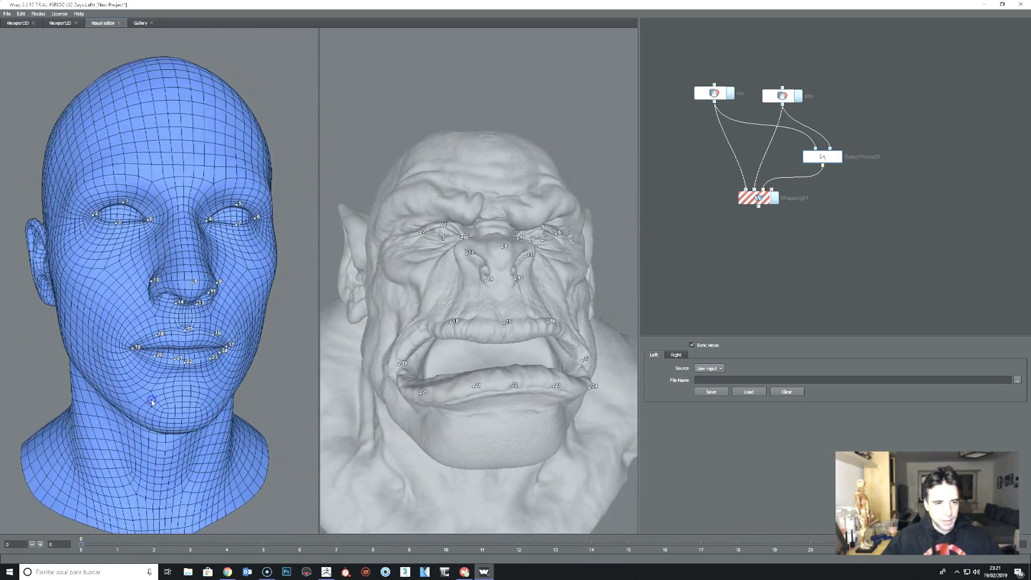
Step: Place matching neck landmarks 26 and 27 on the base head and the orc bust
{"action": "scroll", "coordinate": [473, 239], "scroll_direction": "up", "scroll_amount": 3}
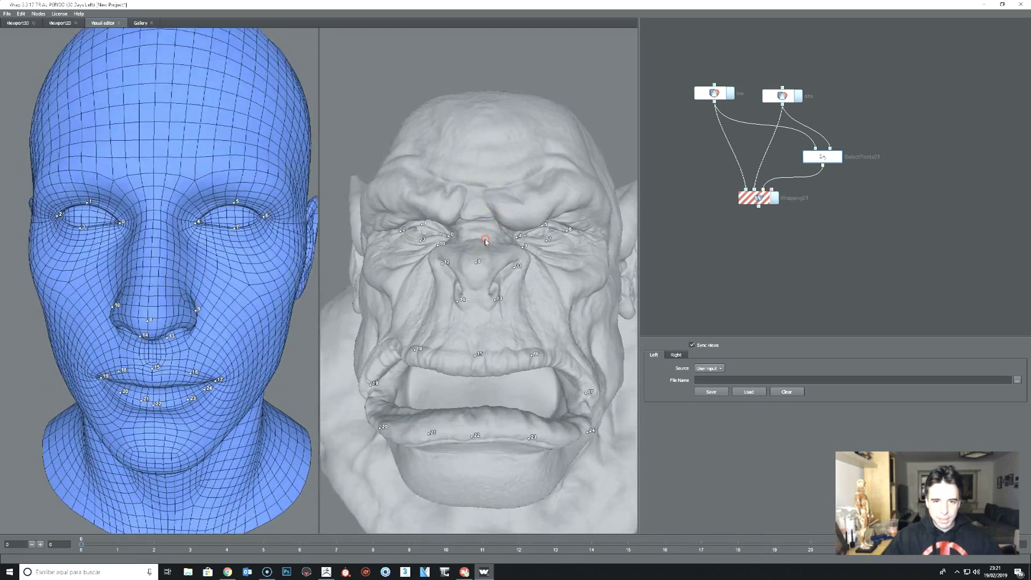
{"action": "scroll", "coordinate": [485, 242], "scroll_direction": "up", "scroll_amount": 2}
{"action": "scroll", "coordinate": [488, 210], "scroll_direction": "up", "scroll_amount": 2}
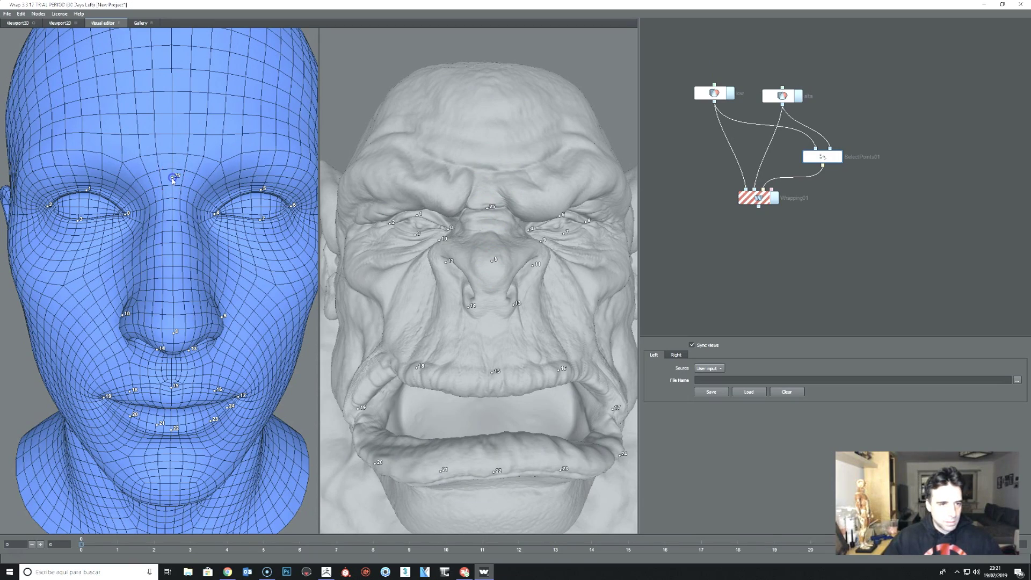
{"action": "scroll", "coordinate": [172, 180], "scroll_direction": "down", "scroll_amount": 3}
{"action": "mouse_move", "coordinate": [127, 195]}
{"action": "left_mouse_down"}
{"action": "mouse_move", "coordinate": [165, 185]}
{"action": "mouse_move", "coordinate": [213, 212]}
{"action": "mouse_move", "coordinate": [167, 393]}
{"action": "left_mouse_up"}
{"action": "left_click", "coordinate": [166, 378]}
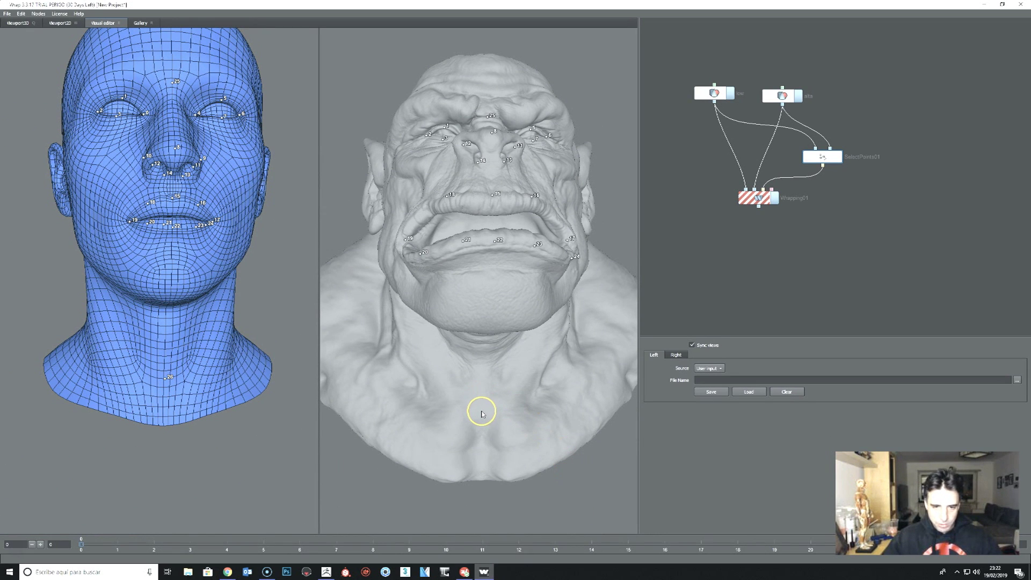
{"action": "left_click", "coordinate": [210, 371]}
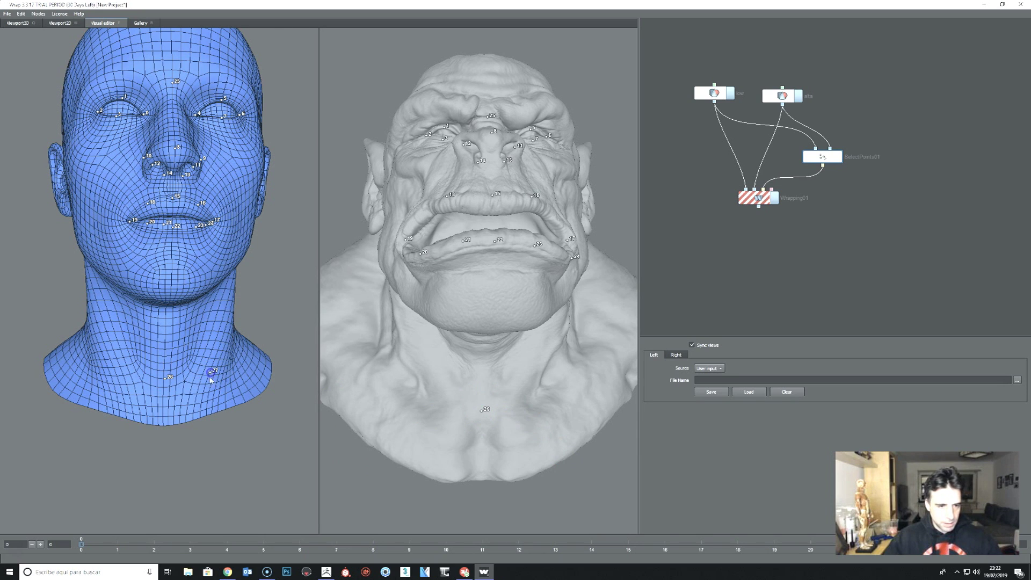
{"action": "left_click", "coordinate": [528, 401]}
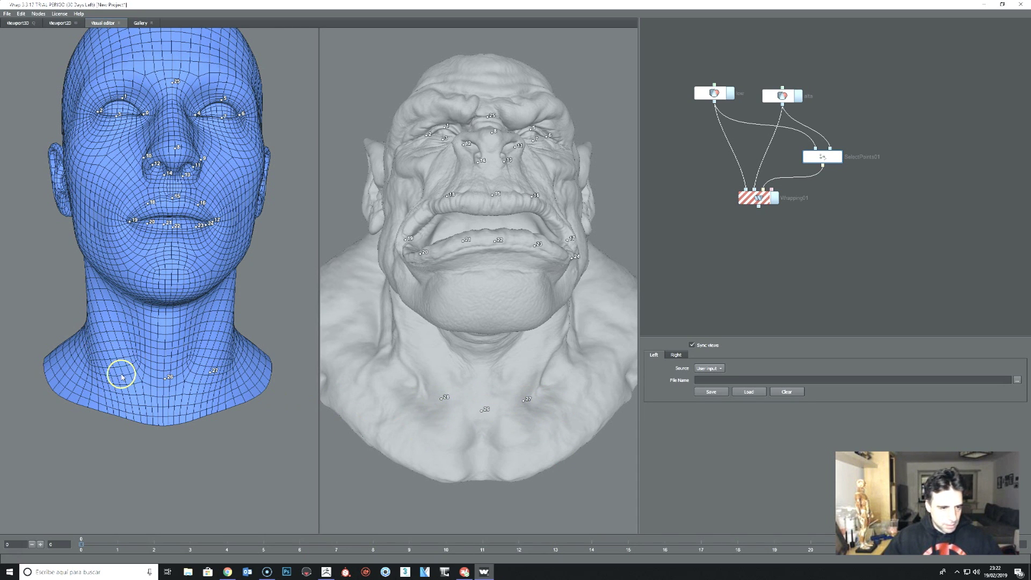
{"action": "middle_click_drag", "start_coordinate": [185, 454], "coordinate": [196, 455]}
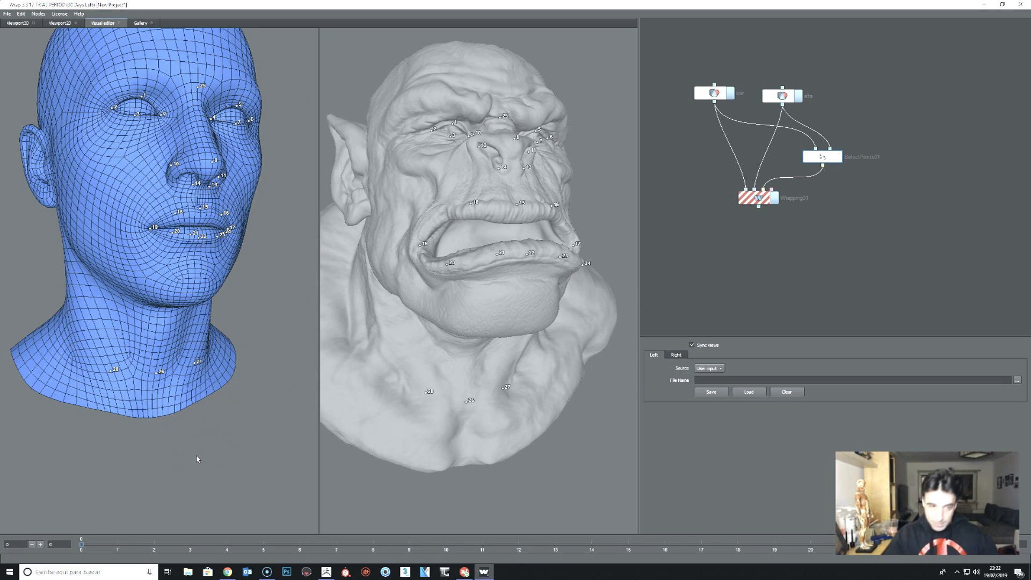
{"action": "mouse_move", "coordinate": [219, 364]}
{"action": "middle_mouse_down"}
{"action": "mouse_move", "coordinate": [261, 345]}
{"action": "mouse_move", "coordinate": [131, 214]}
{"action": "middle_mouse_up"}
{"action": "scroll", "coordinate": [198, 281], "scroll_direction": "up", "scroll_amount": 2}
Step: Pair landmark 29 on the ear tips of the base head and the orc
{"action": "scroll", "coordinate": [203, 301], "scroll_direction": "up", "scroll_amount": 3}
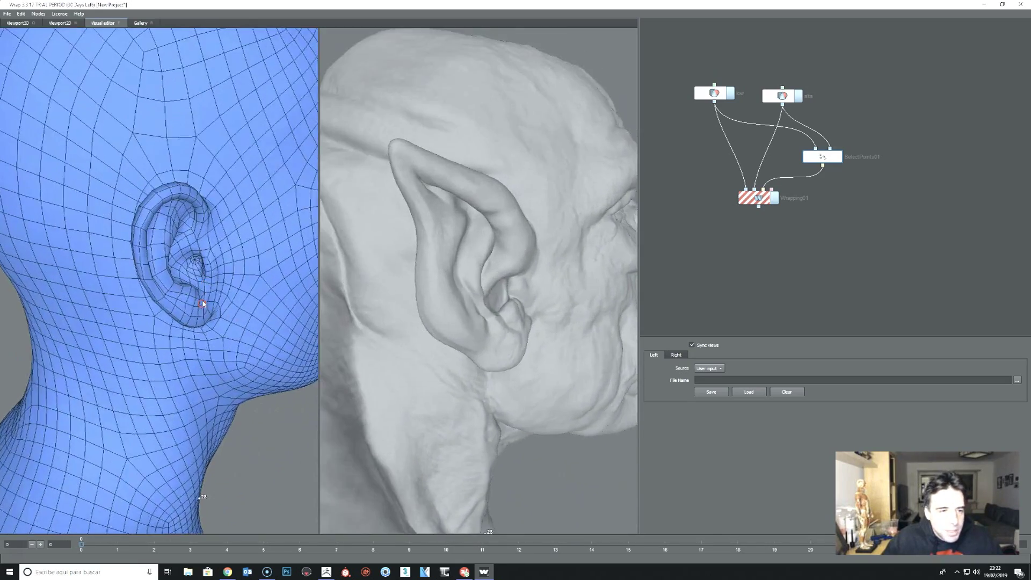
{"action": "scroll", "coordinate": [186, 288], "scroll_direction": "up", "scroll_amount": 3}
{"action": "left_click", "coordinate": [101, 136]}
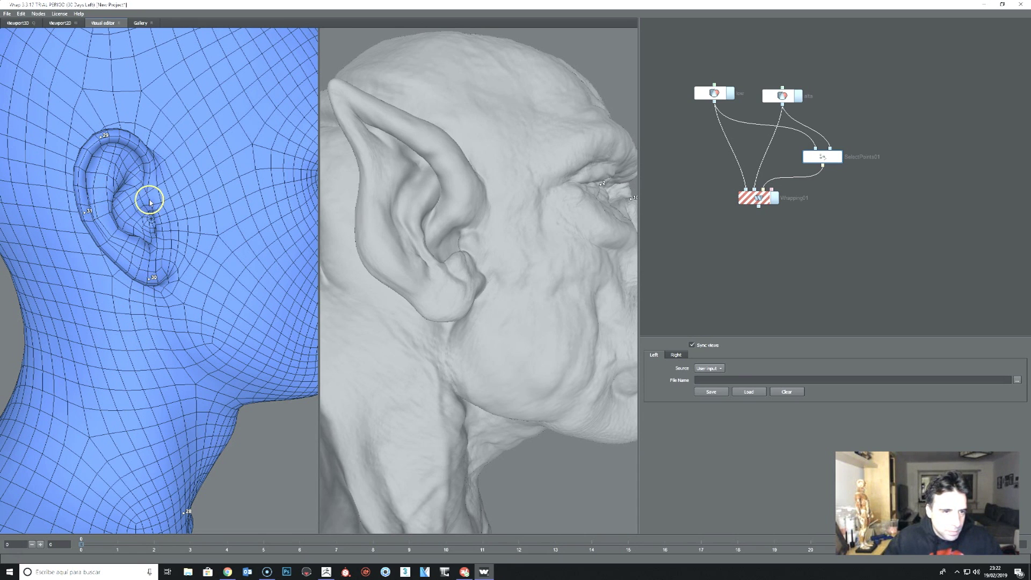
{"action": "left_click", "coordinate": [336, 83]}
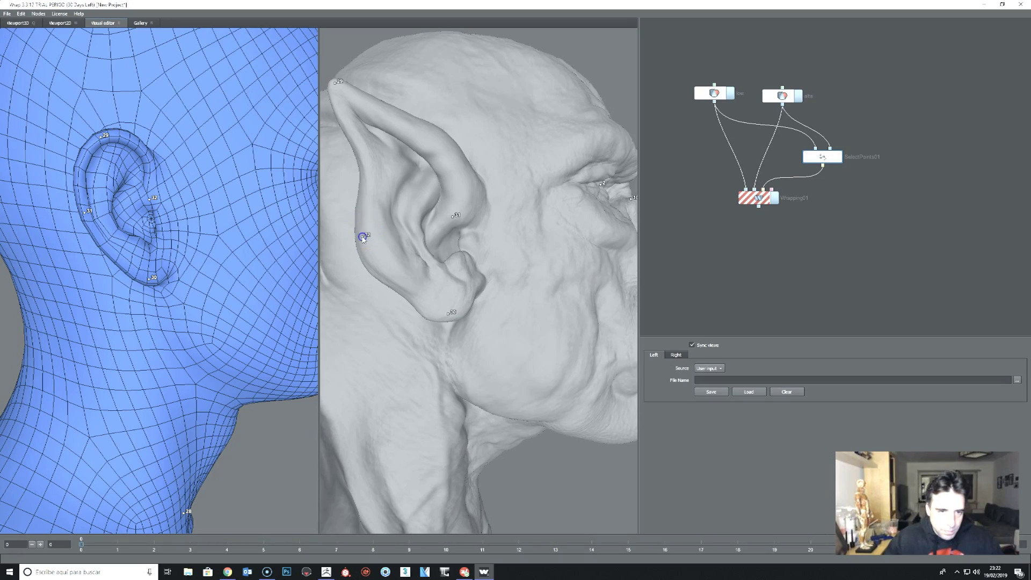
{"action": "mouse_move", "coordinate": [382, 295]}
{"action": "middle_mouse_down"}
{"action": "mouse_move", "coordinate": [476, 324]}
{"action": "mouse_move", "coordinate": [518, 315]}
{"action": "mouse_move", "coordinate": [191, 272]}
{"action": "mouse_move", "coordinate": [146, 279]}
{"action": "mouse_move", "coordinate": [265, 258]}
{"action": "middle_mouse_up"}
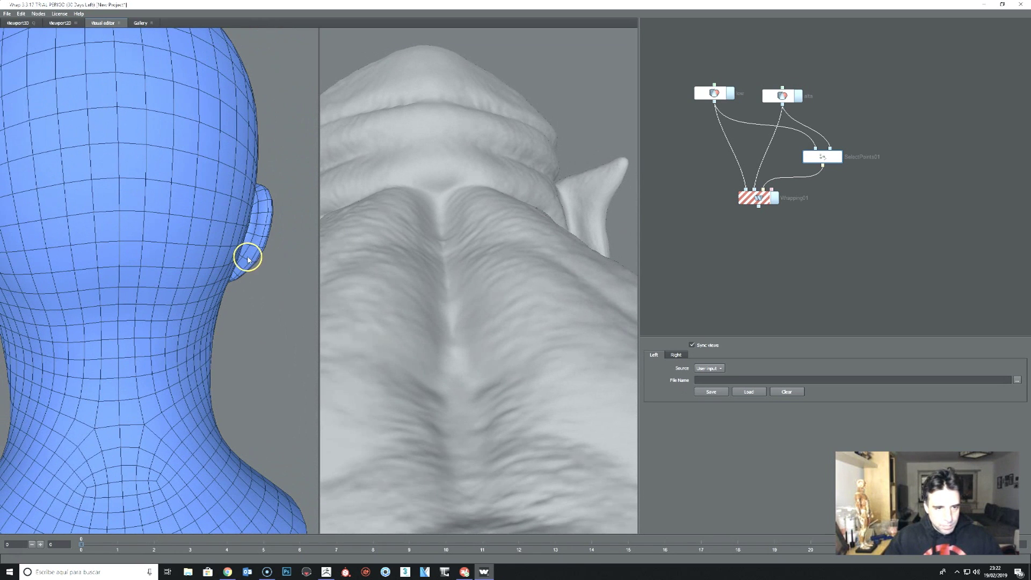
{"action": "middle_click_drag", "start_coordinate": [575, 230], "coordinate": [578, 283]}
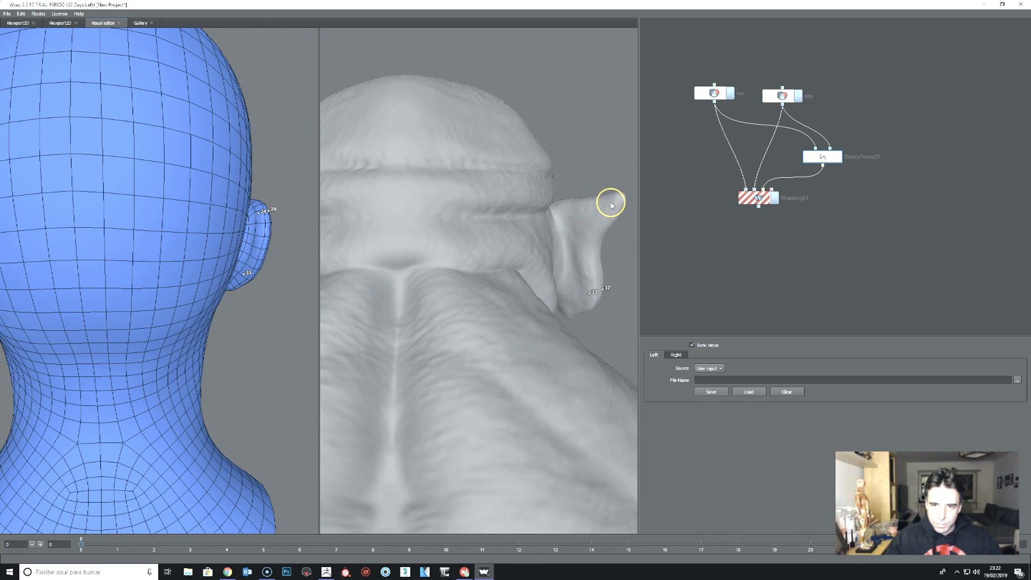
{"action": "mouse_move", "coordinate": [551, 273]}
{"action": "left_mouse_down"}
{"action": "mouse_move", "coordinate": [402, 283]}
{"action": "mouse_move", "coordinate": [493, 322]}
{"action": "mouse_move", "coordinate": [472, 318]}
{"action": "left_mouse_up"}
Step: Add matching landmark 35 on the orc's and base head's ears
{"action": "left_click", "coordinate": [369, 201]}
{"action": "left_click_drag", "start_coordinate": [36, 241], "coordinate": [46, 235]}
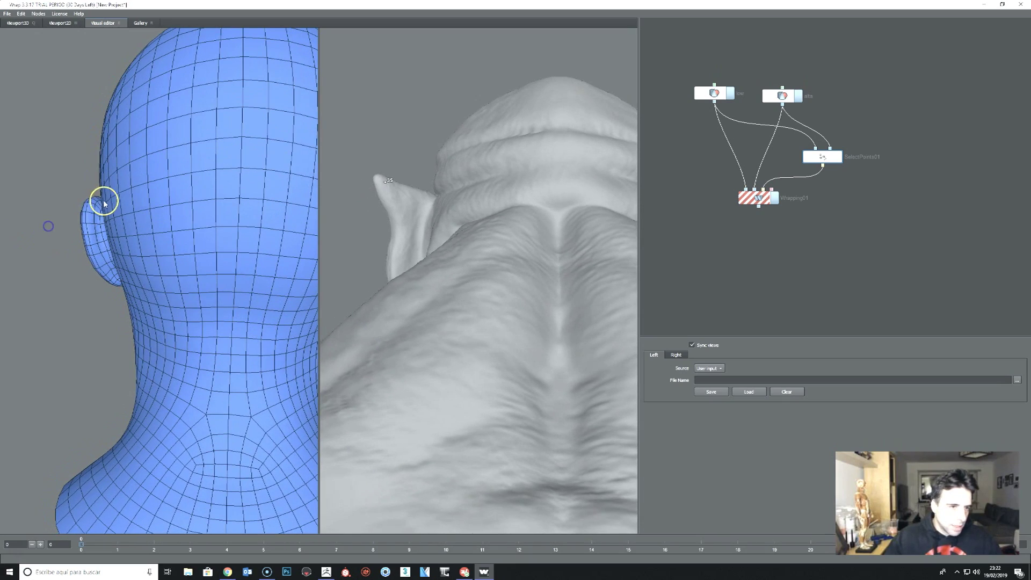
{"action": "left_click", "coordinate": [92, 205]}
{"action": "left_click_drag", "start_coordinate": [92, 206], "coordinate": [218, 208]}
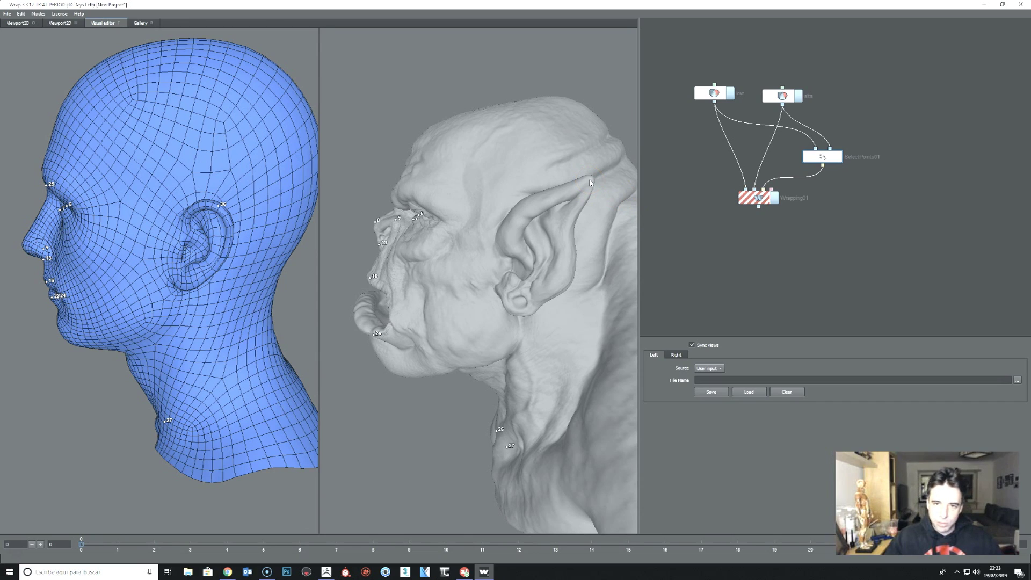
Step: Mark the orc's ear tip and inner ear with landmark 37
{"action": "mouse_move", "coordinate": [573, 203]}
{"action": "left_mouse_down"}
{"action": "mouse_move", "coordinate": [579, 251]}
{"action": "mouse_move", "coordinate": [612, 196]}
{"action": "left_mouse_up"}
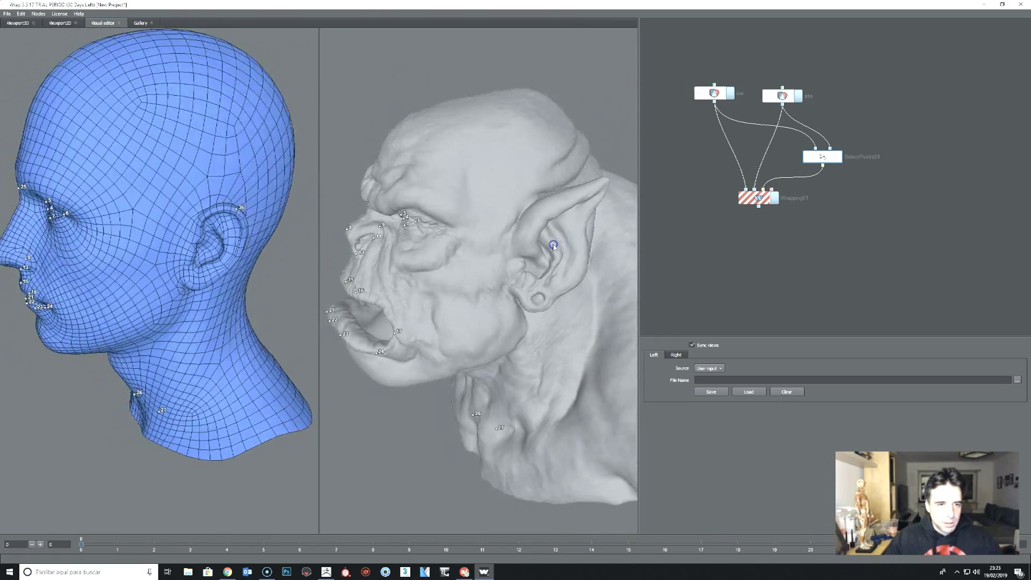
{"action": "left_click", "coordinate": [598, 179]}
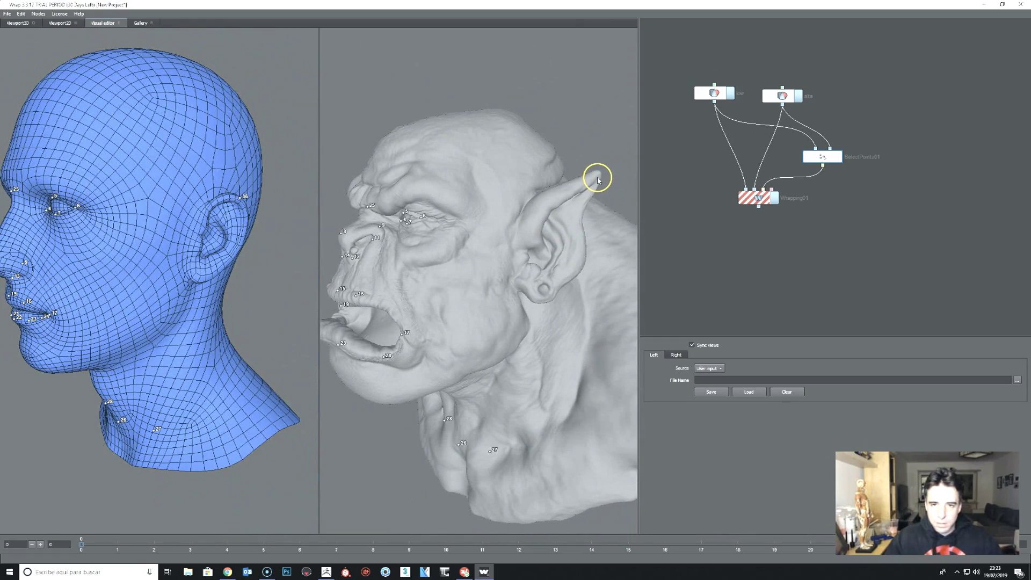
{"action": "left_click_drag", "start_coordinate": [590, 213], "coordinate": [535, 219]}
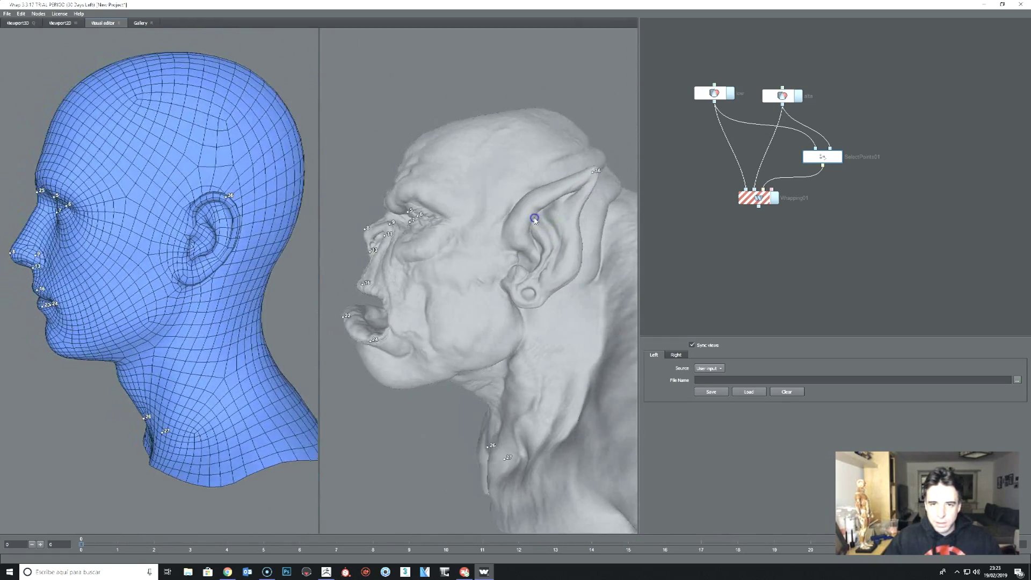
{"action": "left_click", "coordinate": [521, 243]}
{"action": "left_click_drag", "start_coordinate": [578, 250], "coordinate": [525, 308]}
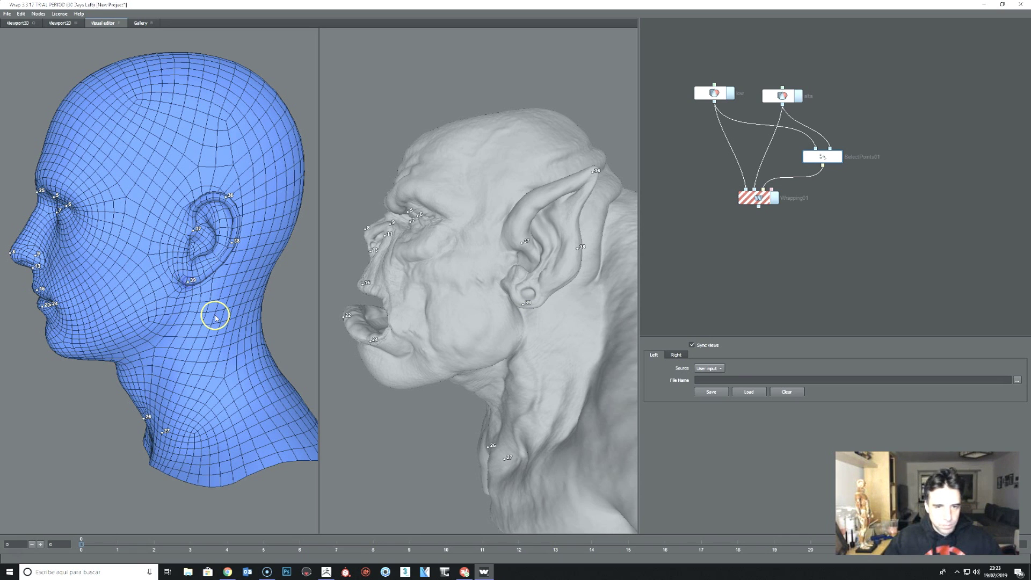
{"action": "left_click_drag", "start_coordinate": [603, 276], "coordinate": [430, 268]}
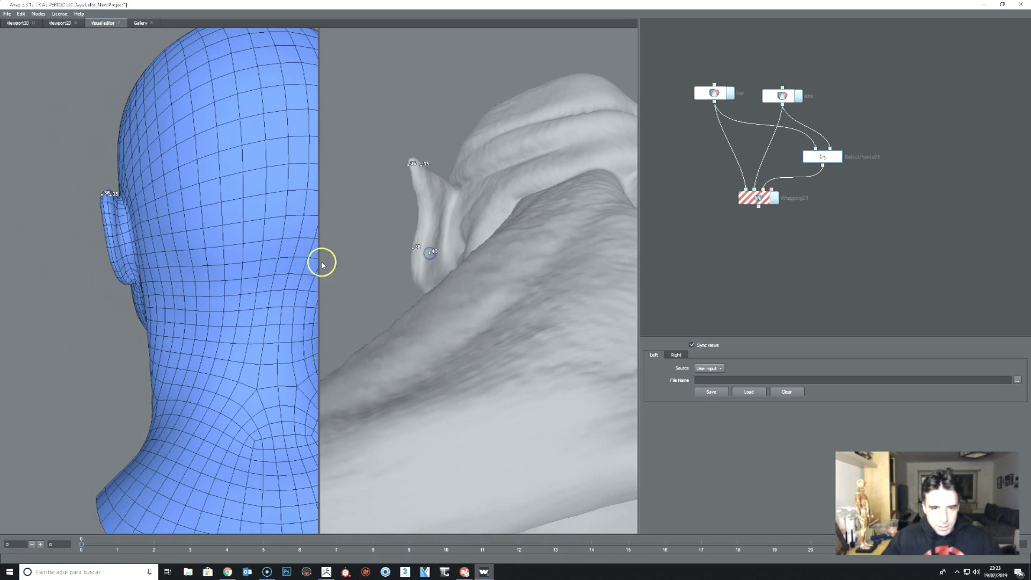
Step: Add earlobe landmark 39 and shoulder landmark 45 from rear views of both heads
{"action": "mouse_move", "coordinate": [123, 284]}
{"action": "left_mouse_down"}
{"action": "mouse_move", "coordinate": [95, 292]}
{"action": "mouse_move", "coordinate": [212, 290]}
{"action": "mouse_move", "coordinate": [270, 302]}
{"action": "mouse_move", "coordinate": [297, 290]}
{"action": "left_mouse_up"}
{"action": "left_click", "coordinate": [134, 294]}
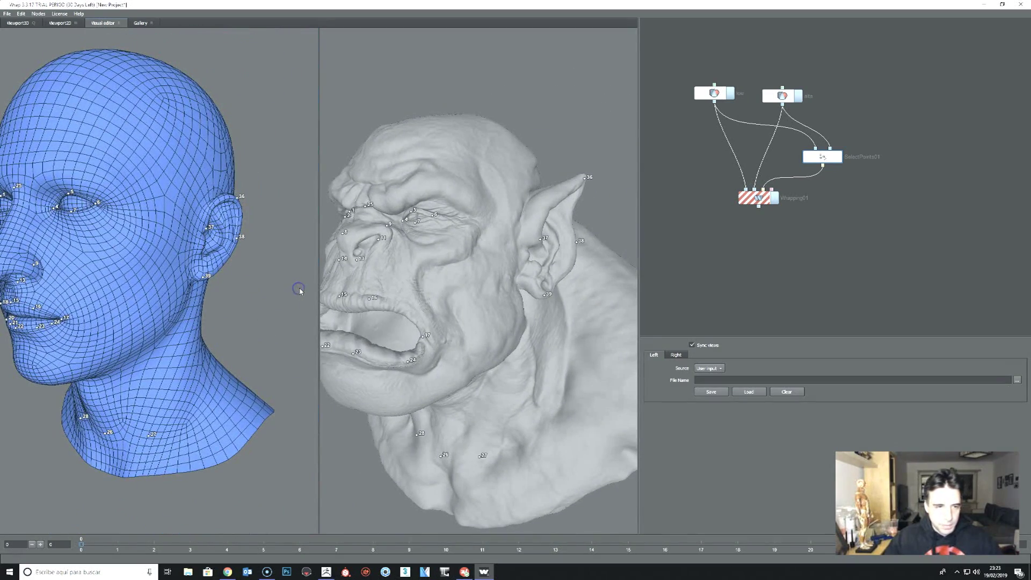
{"action": "mouse_move", "coordinate": [201, 327]}
{"action": "left_mouse_down"}
{"action": "mouse_move", "coordinate": [138, 295]}
{"action": "mouse_move", "coordinate": [36, 298]}
{"action": "mouse_move", "coordinate": [248, 327]}
{"action": "mouse_move", "coordinate": [226, 352]}
{"action": "mouse_move", "coordinate": [208, 348]}
{"action": "left_mouse_up"}
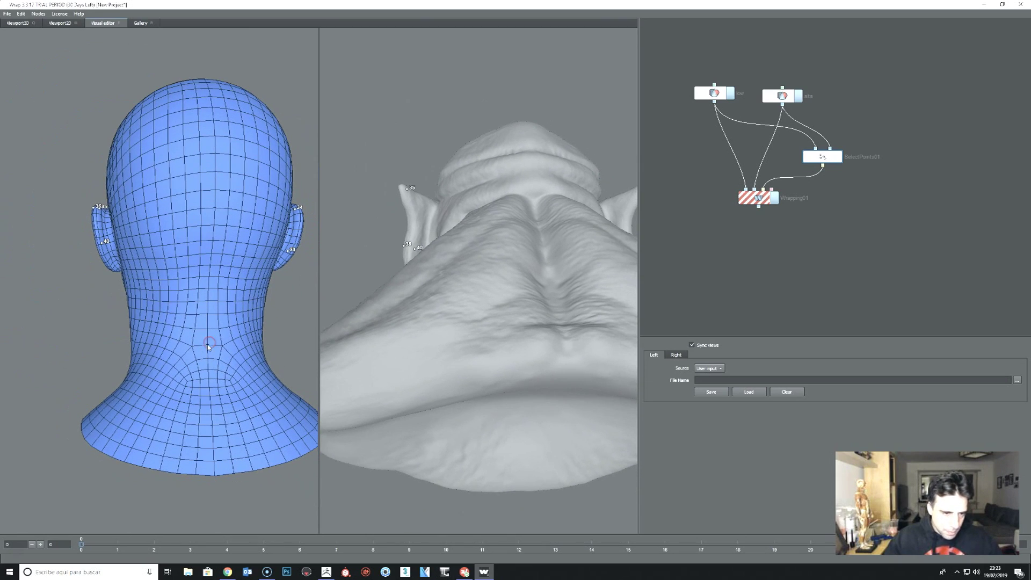
{"action": "mouse_move", "coordinate": [525, 212]}
{"action": "left_mouse_down"}
{"action": "mouse_move", "coordinate": [524, 265]}
{"action": "mouse_move", "coordinate": [540, 285]}
{"action": "left_mouse_up"}
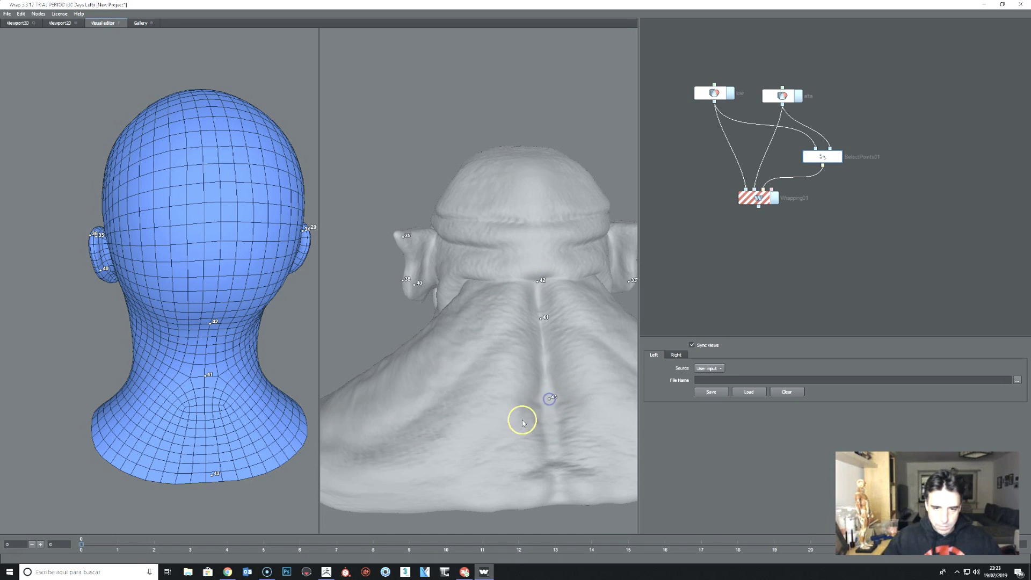
{"action": "left_click_drag", "start_coordinate": [138, 436], "coordinate": [140, 426]}
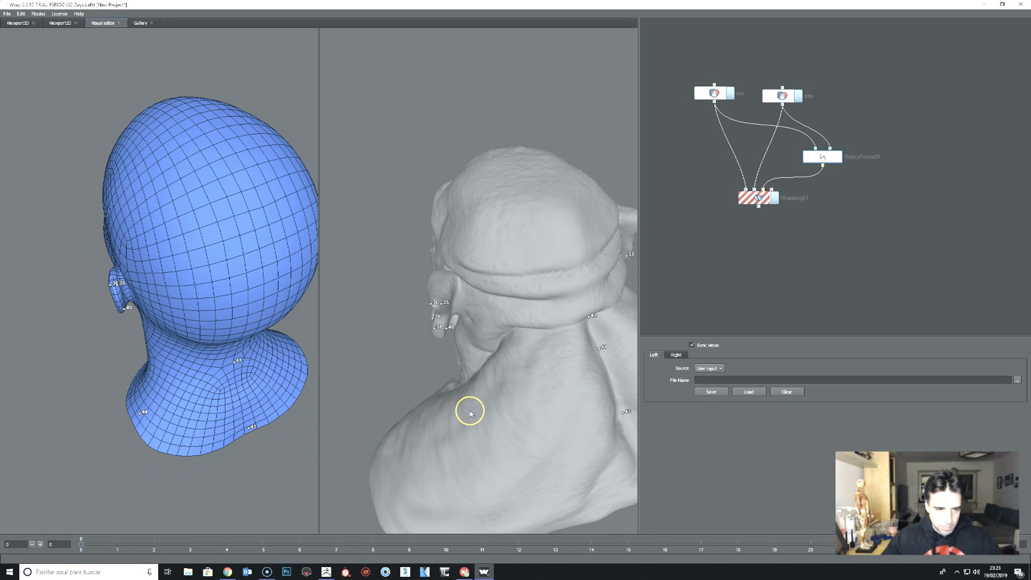
{"action": "left_click_drag", "start_coordinate": [530, 414], "coordinate": [580, 415]}
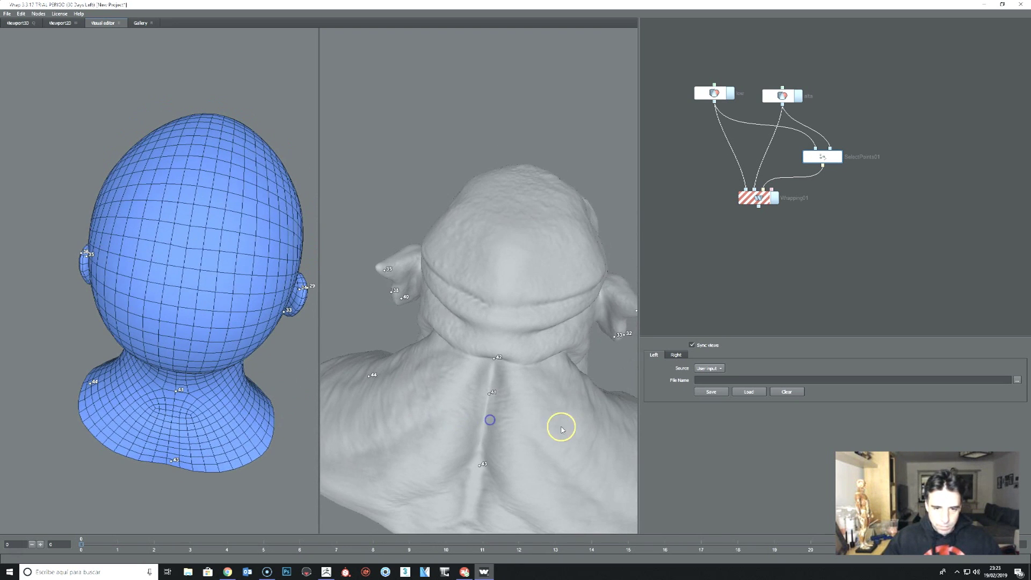
{"action": "left_click", "coordinate": [594, 412]}
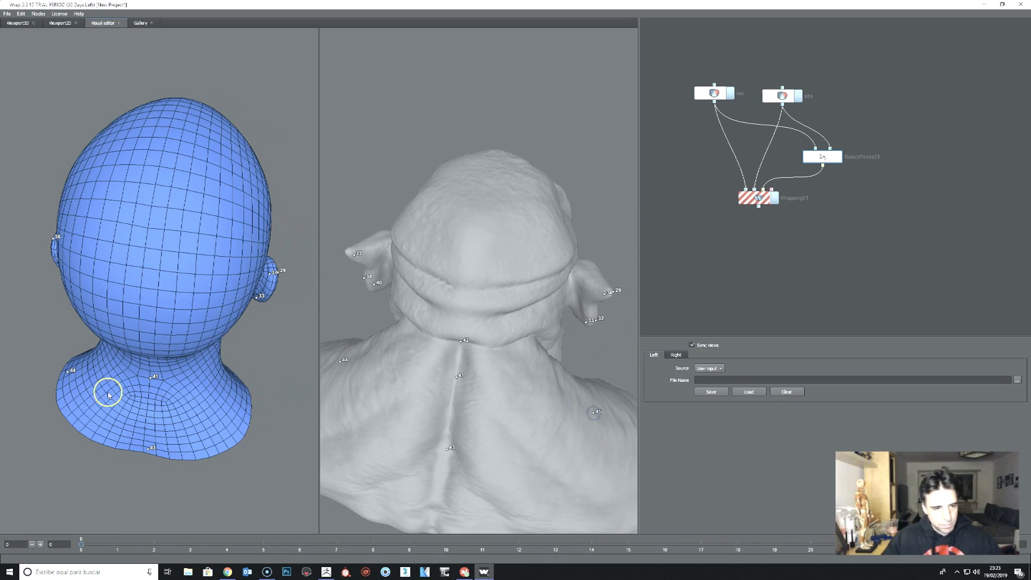
{"action": "left_click_drag", "start_coordinate": [245, 445], "coordinate": [7, 354]}
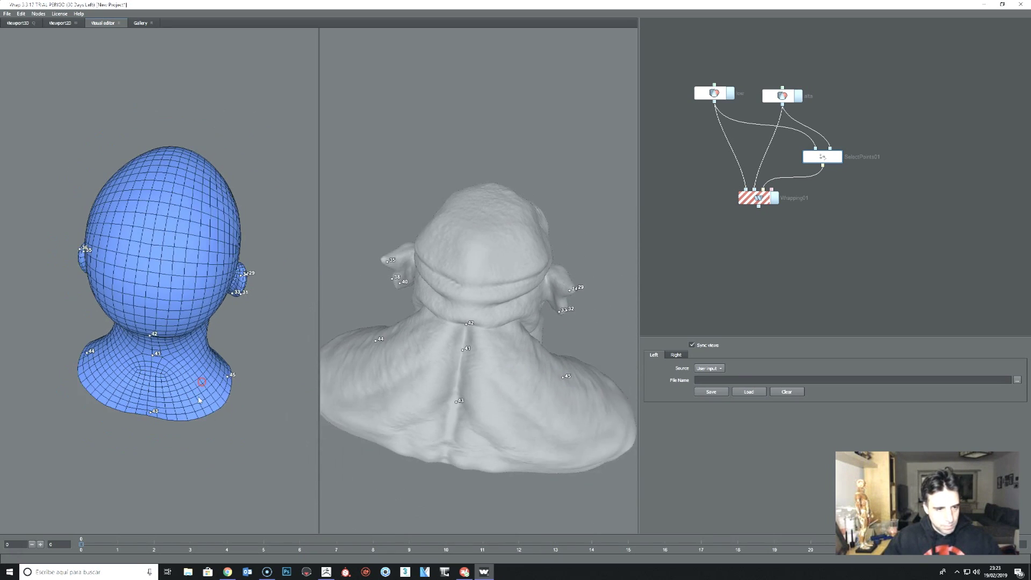
Step: Add chin landmarks 47 and 48, viewing from beneath both heads
{"action": "left_click_drag", "start_coordinate": [153, 366], "coordinate": [149, 371]}
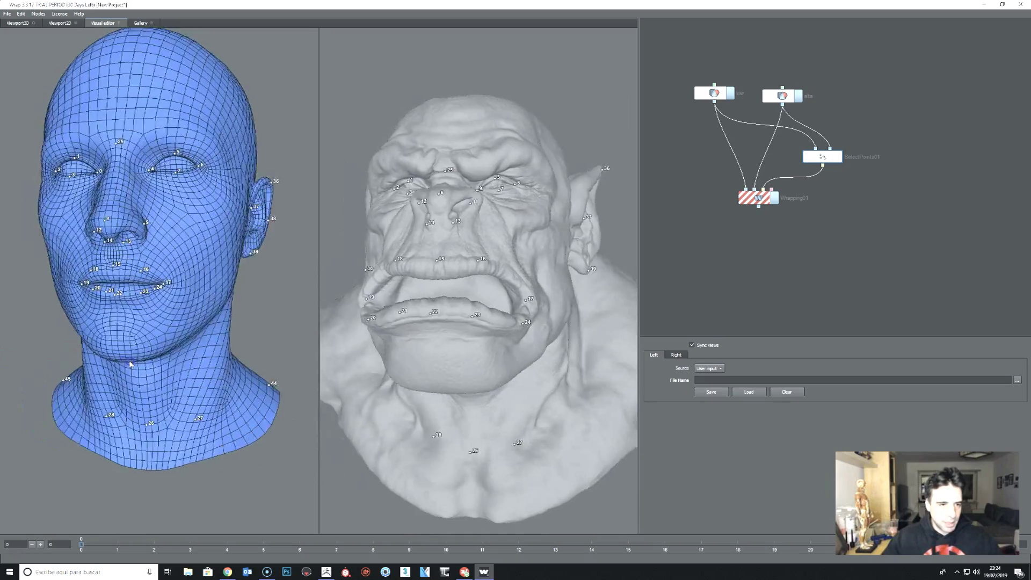
{"action": "mouse_move", "coordinate": [242, 280]}
{"action": "left_mouse_down"}
{"action": "mouse_move", "coordinate": [249, 312]}
{"action": "mouse_move", "coordinate": [205, 301]}
{"action": "mouse_move", "coordinate": [175, 329]}
{"action": "left_mouse_up"}
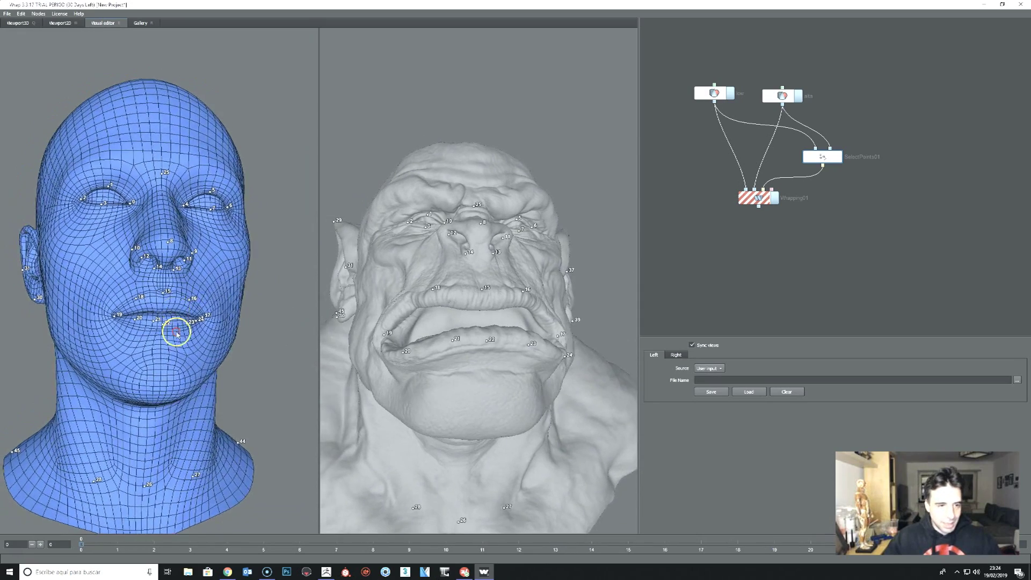
{"action": "scroll", "coordinate": [175, 329], "scroll_direction": "up", "scroll_amount": 3}
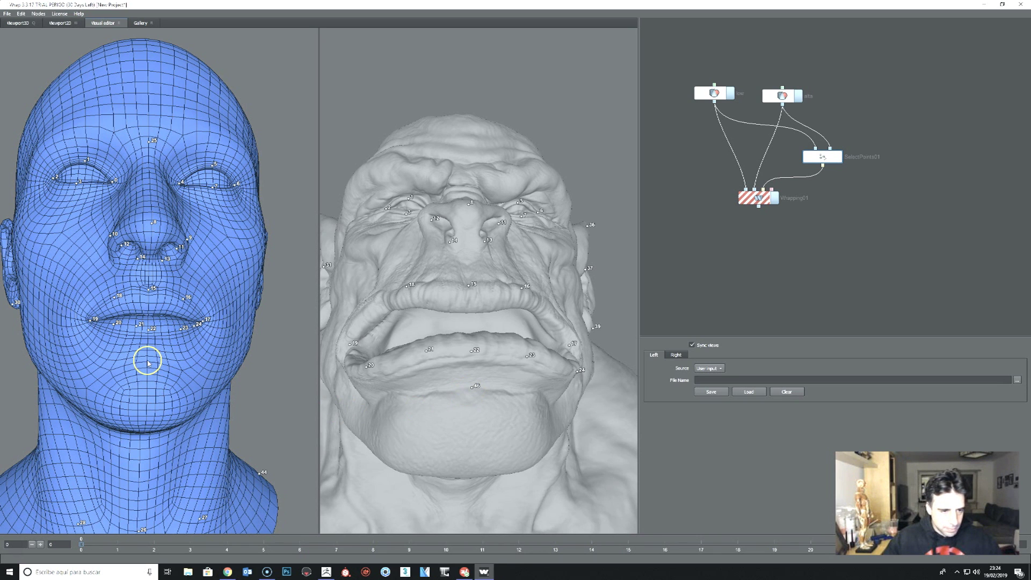
{"action": "mouse_move", "coordinate": [271, 411]}
{"action": "left_mouse_down"}
{"action": "mouse_move", "coordinate": [161, 386]}
{"action": "mouse_move", "coordinate": [156, 351]}
{"action": "left_mouse_up"}
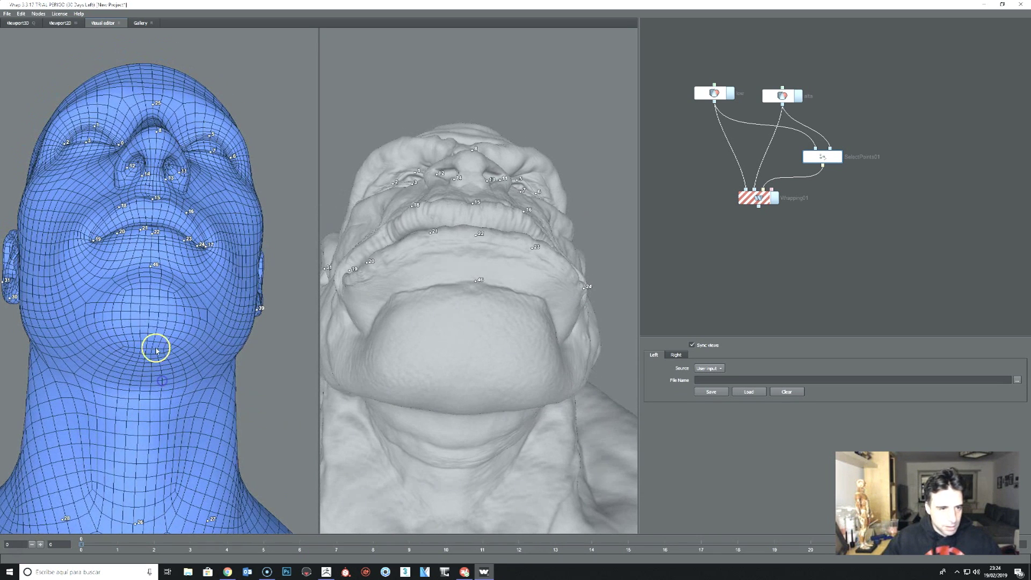
{"action": "left_click", "coordinate": [471, 343]}
{"action": "left_click_drag", "start_coordinate": [469, 428], "coordinate": [467, 438]}
{"action": "mouse_move", "coordinate": [465, 442]}
{"action": "left_mouse_down"}
{"action": "mouse_move", "coordinate": [364, 417]}
{"action": "mouse_move", "coordinate": [396, 423]}
{"action": "mouse_move", "coordinate": [419, 409]}
{"action": "mouse_move", "coordinate": [398, 387]}
{"action": "left_mouse_up"}
{"action": "left_click", "coordinate": [381, 365]}
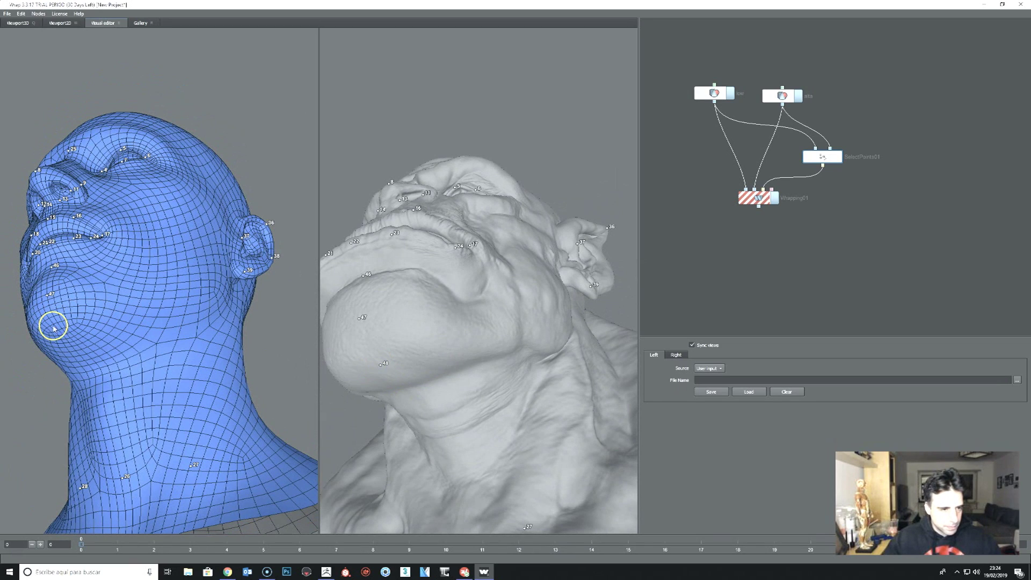
{"action": "mouse_move", "coordinate": [127, 343]}
{"action": "left_mouse_down"}
{"action": "mouse_move", "coordinate": [484, 391]}
{"action": "mouse_move", "coordinate": [519, 375]}
{"action": "left_mouse_up"}
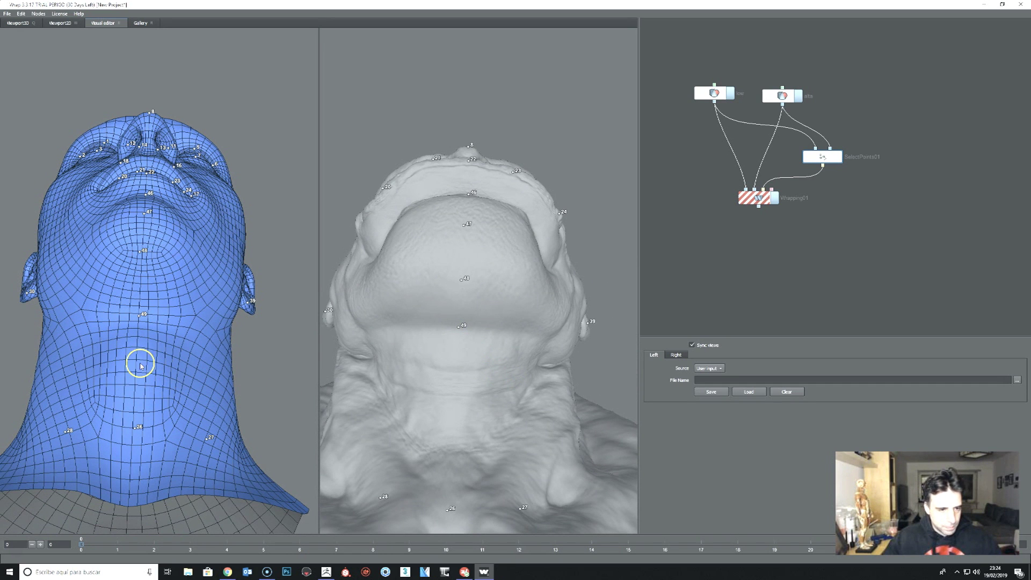
{"action": "mouse_move", "coordinate": [455, 399]}
{"action": "left_mouse_down"}
{"action": "mouse_move", "coordinate": [449, 449]}
{"action": "mouse_move", "coordinate": [371, 449]}
{"action": "mouse_move", "coordinate": [356, 470]}
{"action": "mouse_move", "coordinate": [392, 486]}
{"action": "mouse_move", "coordinate": [386, 477]}
{"action": "left_mouse_up"}
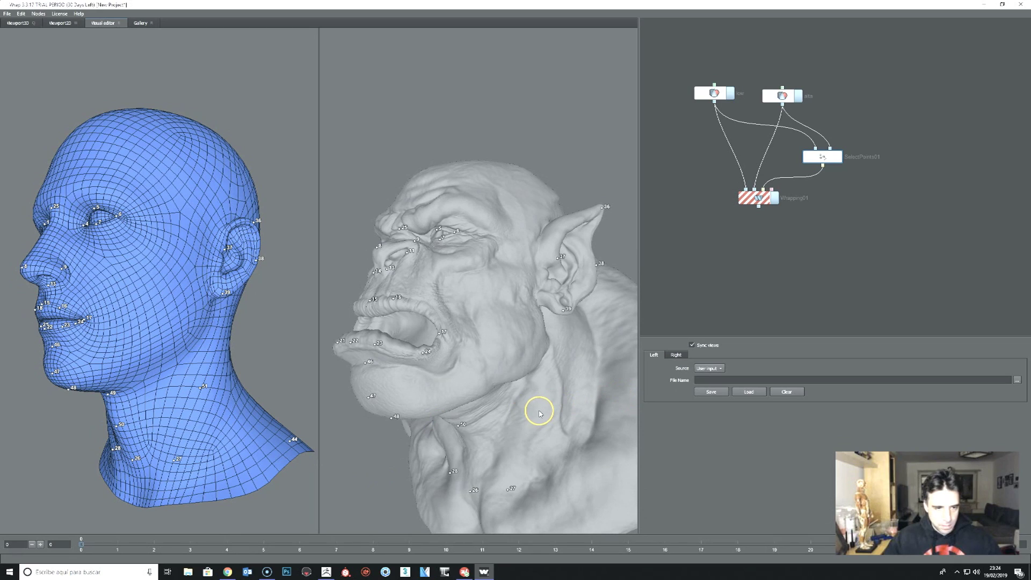
{"action": "mouse_move", "coordinate": [546, 400]}
{"action": "left_mouse_down"}
{"action": "mouse_move", "coordinate": [454, 437]}
{"action": "mouse_move", "coordinate": [346, 375]}
{"action": "left_mouse_up"}
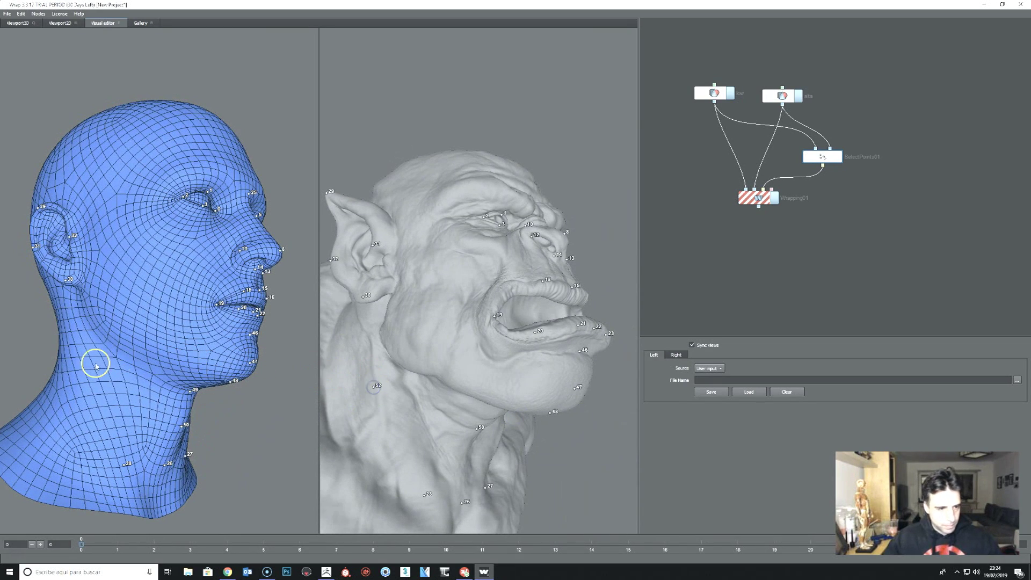
{"action": "mouse_move", "coordinate": [94, 375]}
{"action": "left_mouse_down"}
{"action": "mouse_move", "coordinate": [166, 362]}
{"action": "mouse_move", "coordinate": [123, 424]}
{"action": "mouse_move", "coordinate": [131, 430]}
{"action": "mouse_move", "coordinate": [140, 376]}
{"action": "mouse_move", "coordinate": [180, 325]}
{"action": "mouse_move", "coordinate": [286, 319]}
{"action": "mouse_move", "coordinate": [158, 302]}
{"action": "left_mouse_up"}
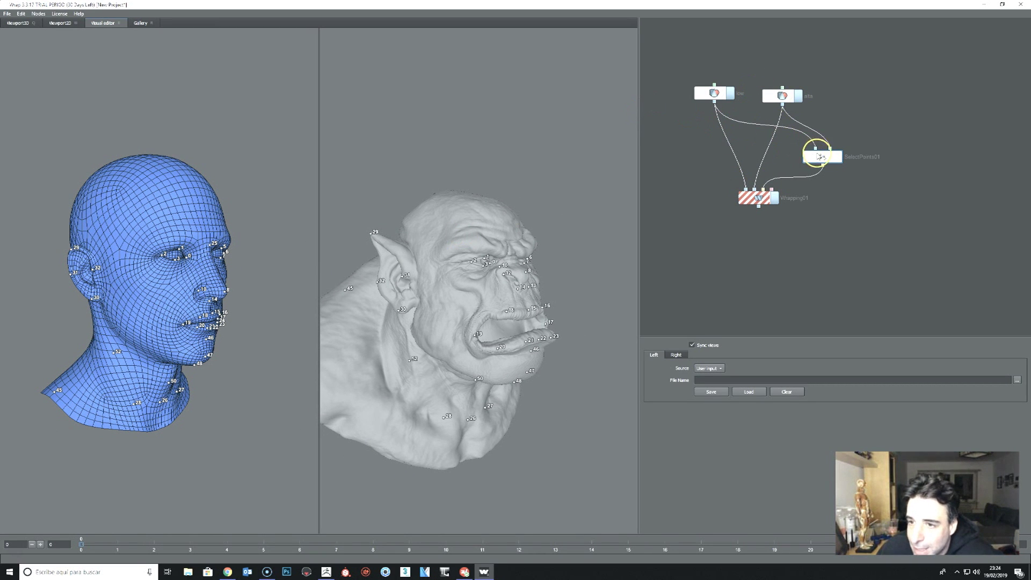
Step: Show Wrapping01 in the 3D view and orbit the wrapped head to inspect the fit
{"action": "left_click", "coordinate": [12, 23]}
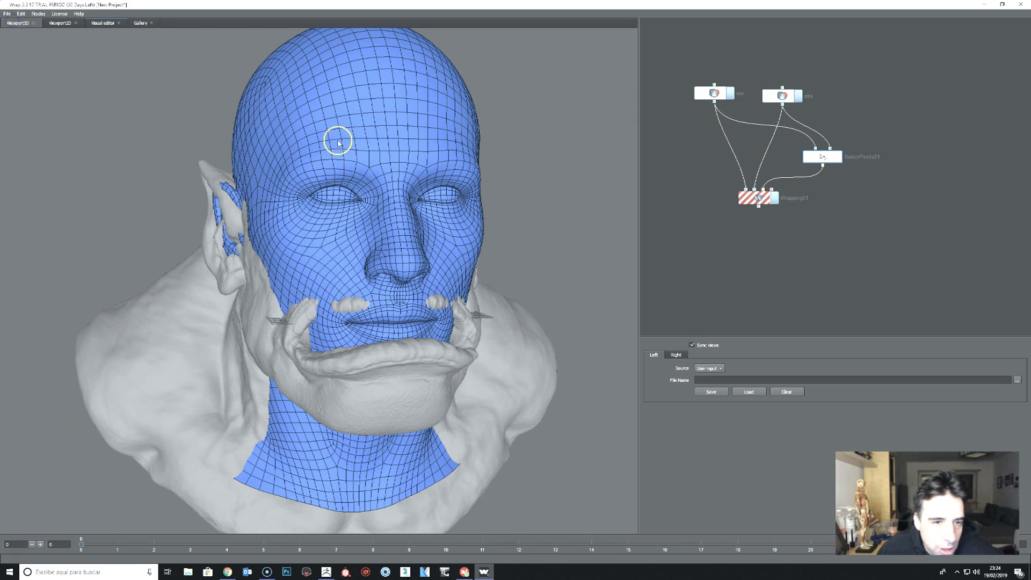
{"action": "left_click", "coordinate": [759, 198]}
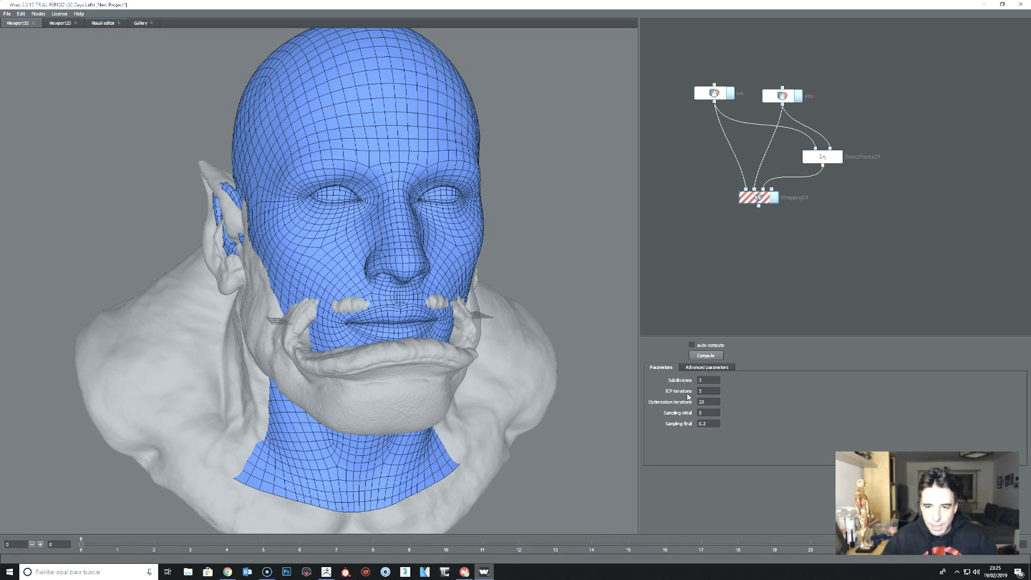
{"action": "left_click_drag", "start_coordinate": [554, 302], "coordinate": [614, 338]}
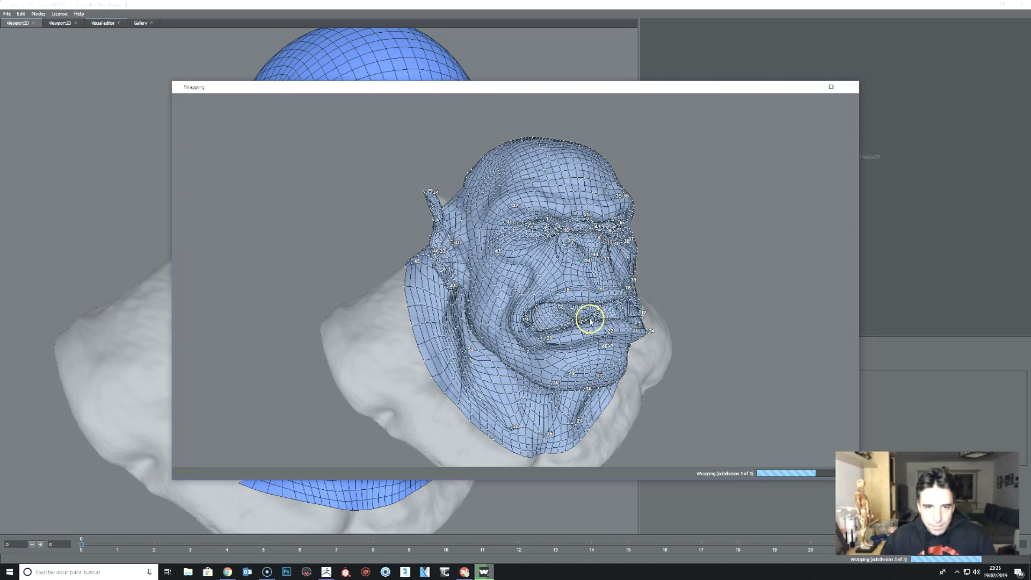
{"action": "mouse_move", "coordinate": [311, 235]}
{"action": "left_mouse_down"}
{"action": "mouse_move", "coordinate": [567, 262]}
{"action": "mouse_move", "coordinate": [521, 354]}
{"action": "mouse_move", "coordinate": [718, 258]}
{"action": "left_mouse_up"}
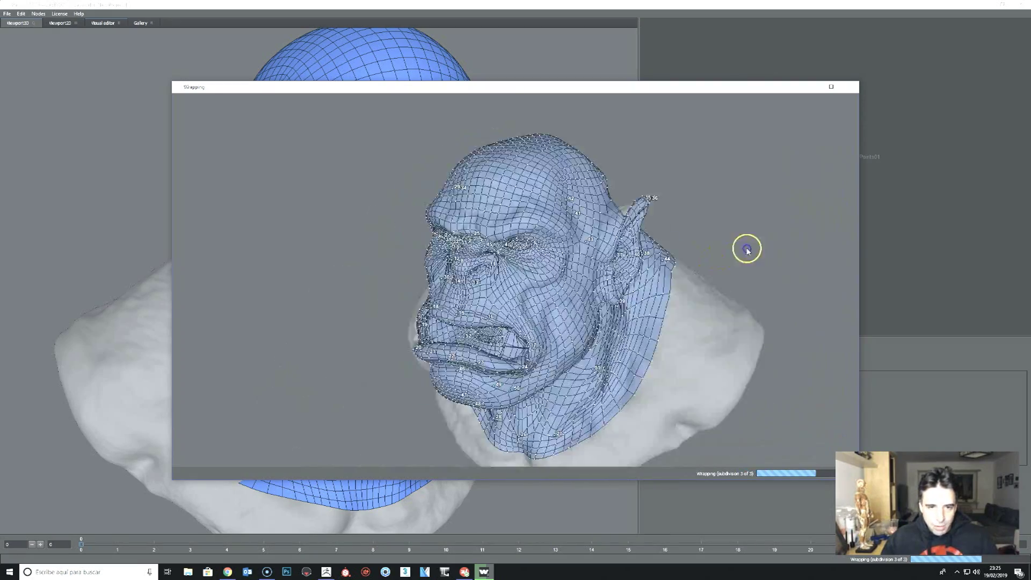
{"action": "scroll", "coordinate": [665, 304], "scroll_direction": "up", "scroll_amount": 3}
{"action": "left_click_drag", "start_coordinate": [665, 304], "coordinate": [674, 293]}
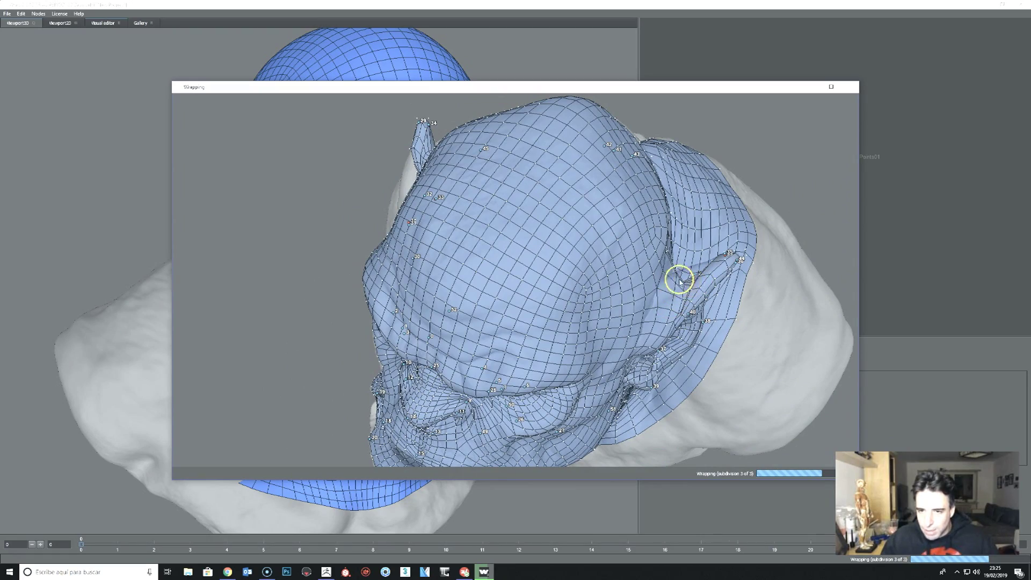
{"action": "left_click_drag", "start_coordinate": [675, 290], "coordinate": [526, 248]}
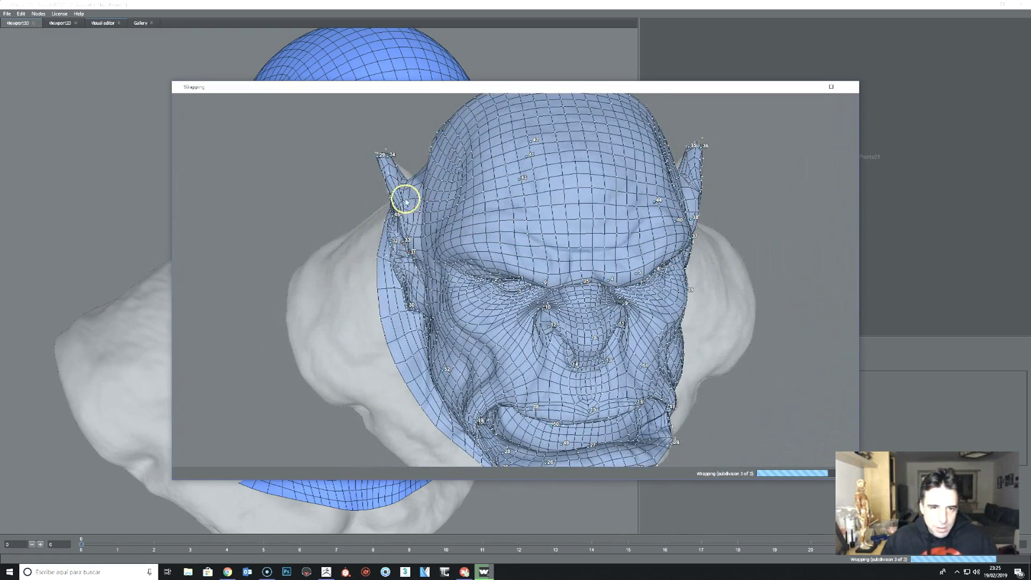
{"action": "mouse_move", "coordinate": [478, 258]}
{"action": "left_mouse_down"}
{"action": "mouse_move", "coordinate": [497, 285]}
{"action": "mouse_move", "coordinate": [504, 248]}
{"action": "mouse_move", "coordinate": [292, 303]}
{"action": "mouse_move", "coordinate": [185, 306]}
{"action": "mouse_move", "coordinate": [111, 322]}
{"action": "mouse_move", "coordinate": [283, 323]}
{"action": "mouse_move", "coordinate": [285, 353]}
{"action": "mouse_move", "coordinate": [230, 318]}
{"action": "mouse_move", "coordinate": [290, 325]}
{"action": "mouse_move", "coordinate": [476, 308]}
{"action": "left_mouse_up"}
{"action": "mouse_move", "coordinate": [315, 299]}
{"action": "left_mouse_down"}
{"action": "mouse_move", "coordinate": [350, 312]}
{"action": "mouse_move", "coordinate": [379, 280]}
{"action": "left_mouse_up"}
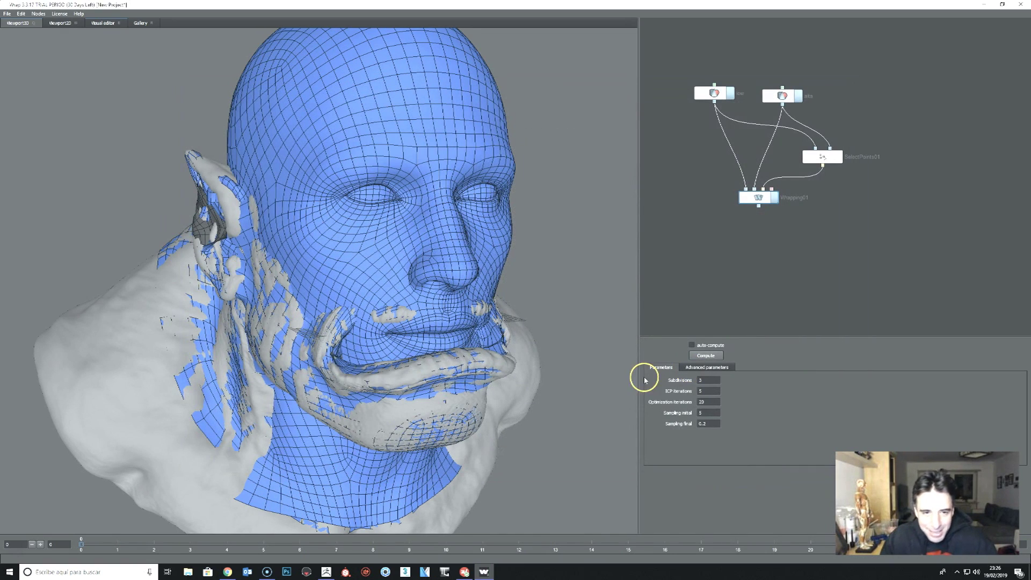
{"action": "left_click_drag", "start_coordinate": [564, 422], "coordinate": [484, 376]}
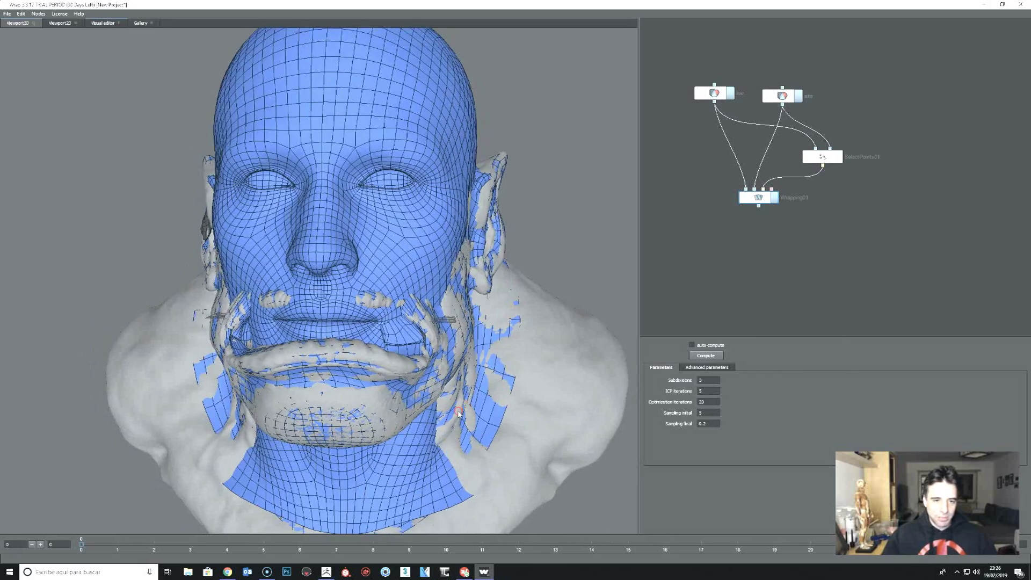
{"action": "scroll", "coordinate": [461, 368], "scroll_direction": "down", "scroll_amount": 3}
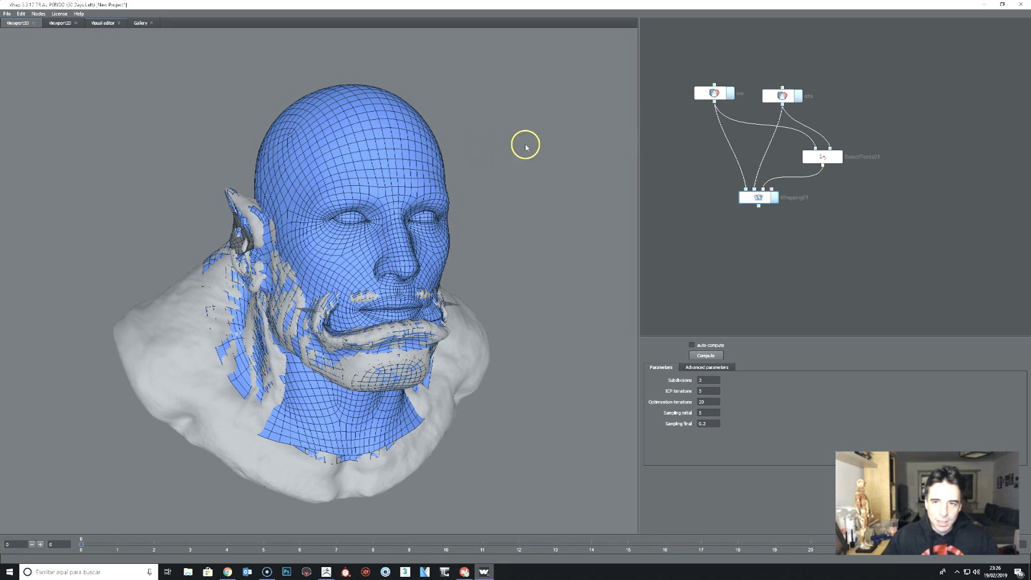
{"action": "left_click", "coordinate": [732, 96]}
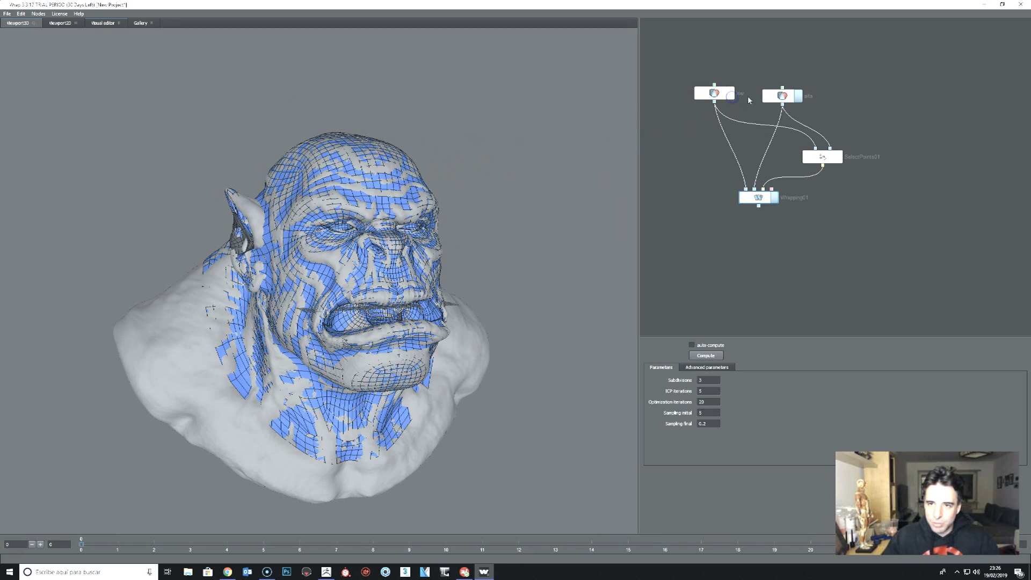
{"action": "left_click", "coordinate": [800, 97]}
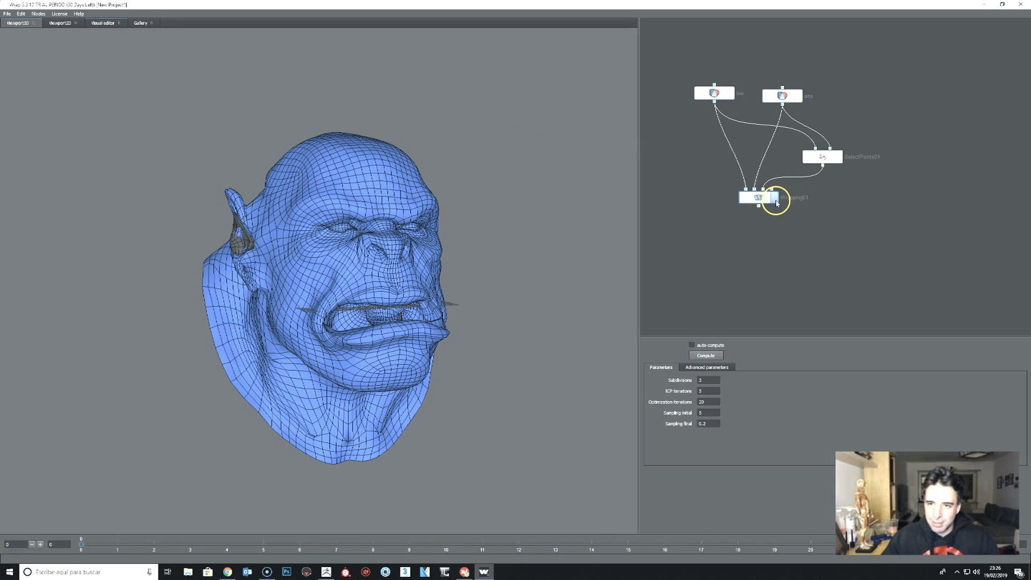
{"action": "left_click", "coordinate": [779, 199]}
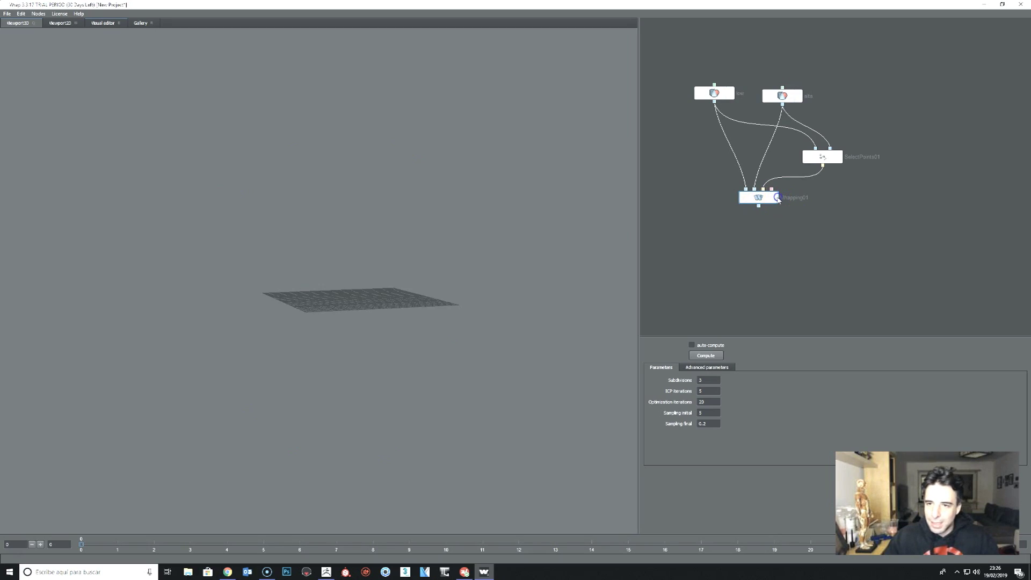
{"action": "mouse_move", "coordinate": [463, 430]}
{"action": "left_mouse_down"}
{"action": "mouse_move", "coordinate": [369, 426]}
{"action": "mouse_move", "coordinate": [450, 435]}
{"action": "mouse_move", "coordinate": [417, 386]}
{"action": "mouse_move", "coordinate": [405, 267]}
{"action": "left_mouse_up"}
{"action": "mouse_move", "coordinate": [365, 322]}
{"action": "left_mouse_down"}
{"action": "mouse_move", "coordinate": [363, 241]}
{"action": "mouse_move", "coordinate": [274, 212]}
{"action": "mouse_move", "coordinate": [193, 213]}
{"action": "left_mouse_up"}
{"action": "scroll", "coordinate": [363, 226], "scroll_direction": "up", "scroll_amount": 3}
{"action": "scroll", "coordinate": [362, 209], "scroll_direction": "up", "scroll_amount": 1}
{"action": "mouse_move", "coordinate": [200, 325]}
{"action": "left_mouse_down"}
{"action": "mouse_move", "coordinate": [136, 311]}
{"action": "mouse_move", "coordinate": [62, 314]}
{"action": "mouse_move", "coordinate": [410, 276]}
{"action": "mouse_move", "coordinate": [330, 286]}
{"action": "left_mouse_up"}
{"action": "mouse_move", "coordinate": [158, 173]}
{"action": "left_mouse_down"}
{"action": "mouse_move", "coordinate": [138, 228]}
{"action": "mouse_move", "coordinate": [108, 445]}
{"action": "mouse_move", "coordinate": [521, 356]}
{"action": "mouse_move", "coordinate": [507, 207]}
{"action": "left_mouse_up"}
{"action": "mouse_move", "coordinate": [489, 250]}
{"action": "left_mouse_down"}
{"action": "mouse_move", "coordinate": [477, 281]}
{"action": "mouse_move", "coordinate": [534, 242]}
{"action": "mouse_move", "coordinate": [536, 251]}
{"action": "mouse_move", "coordinate": [675, 256]}
{"action": "mouse_move", "coordinate": [781, 292]}
{"action": "mouse_move", "coordinate": [817, 292]}
{"action": "mouse_move", "coordinate": [843, 253]}
{"action": "mouse_move", "coordinate": [549, 325]}
{"action": "left_mouse_up"}
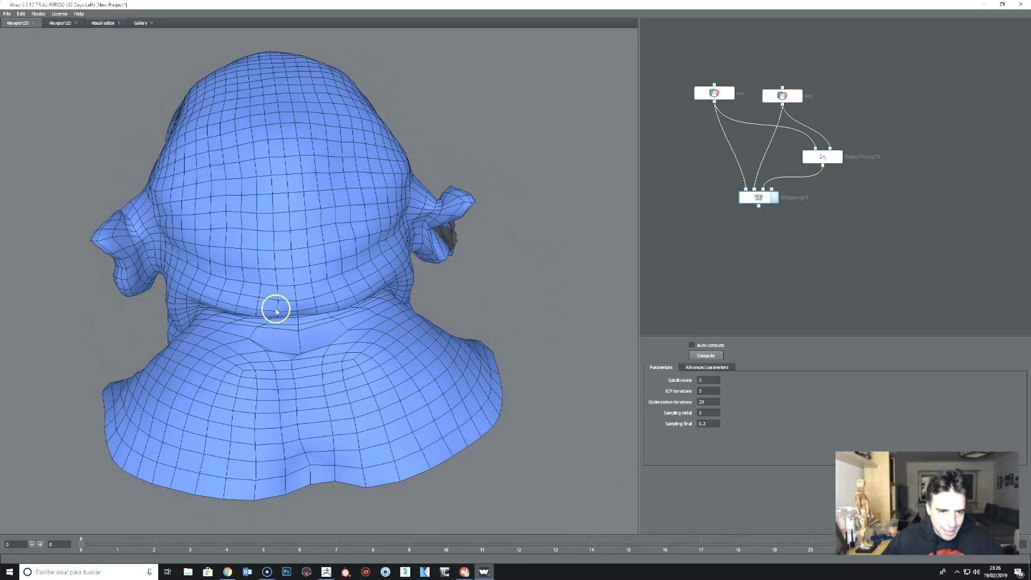
{"action": "mouse_move", "coordinate": [303, 330]}
{"action": "left_mouse_down"}
{"action": "mouse_move", "coordinate": [392, 364]}
{"action": "mouse_move", "coordinate": [557, 295]}
{"action": "mouse_move", "coordinate": [451, 299]}
{"action": "mouse_move", "coordinate": [433, 329]}
{"action": "mouse_move", "coordinate": [509, 331]}
{"action": "mouse_move", "coordinate": [488, 268]}
{"action": "mouse_move", "coordinate": [453, 231]}
{"action": "mouse_move", "coordinate": [352, 263]}
{"action": "mouse_move", "coordinate": [453, 313]}
{"action": "left_mouse_up"}
{"action": "left_click", "coordinate": [339, 308]}
{"action": "left_click", "coordinate": [344, 250]}
{"action": "left_click", "coordinate": [505, 447]}
{"action": "mouse_move", "coordinate": [505, 449]}
{"action": "left_mouse_down"}
{"action": "mouse_move", "coordinate": [477, 467]}
{"action": "mouse_move", "coordinate": [575, 444]}
{"action": "mouse_move", "coordinate": [527, 458]}
{"action": "mouse_move", "coordinate": [518, 443]}
{"action": "left_mouse_up"}
{"action": "left_click", "coordinate": [757, 198]}
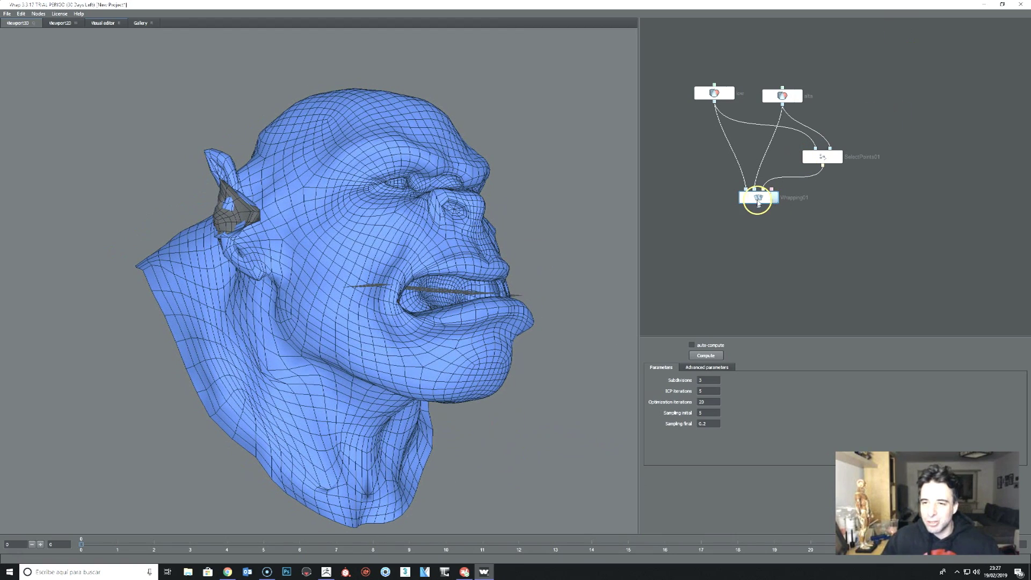
Step: Open SelectPoints01 in the Visual editor with both heads side by side
{"action": "left_click", "coordinate": [22, 19]}
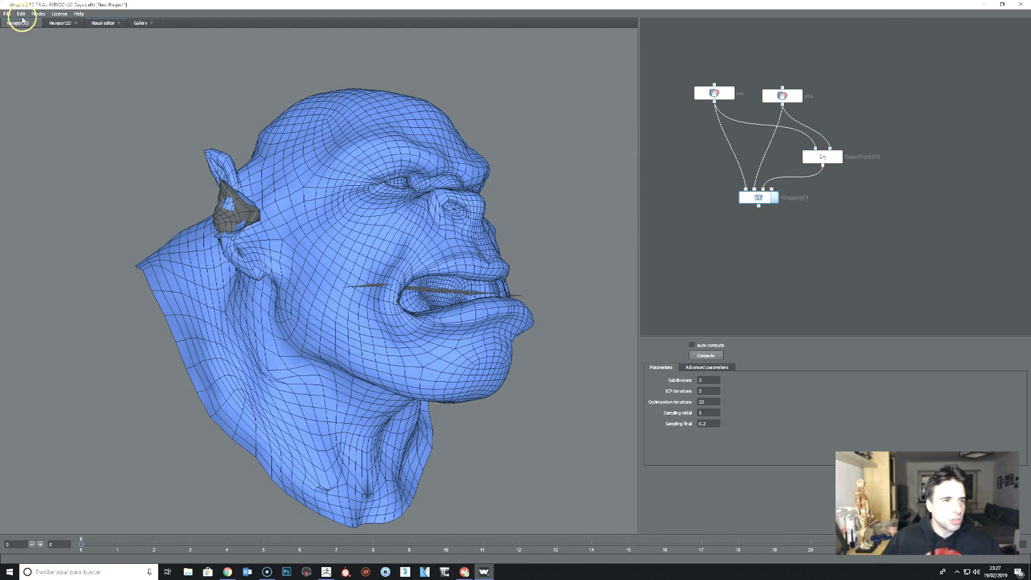
{"action": "left_click", "coordinate": [107, 25]}
{"action": "left_click", "coordinate": [877, 186]}
{"action": "left_click", "coordinate": [833, 159]}
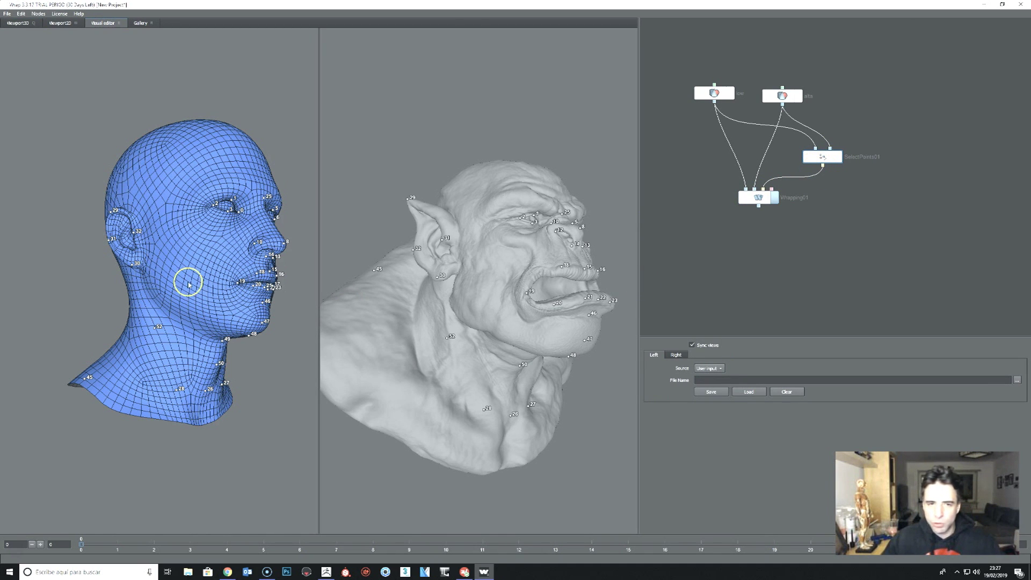
Step: Add landmark 53 on the orc's ear from a back-of-neck view
{"action": "mouse_move", "coordinate": [105, 247]}
{"action": "left_mouse_down"}
{"action": "mouse_move", "coordinate": [85, 285]}
{"action": "mouse_move", "coordinate": [59, 290]}
{"action": "left_mouse_up"}
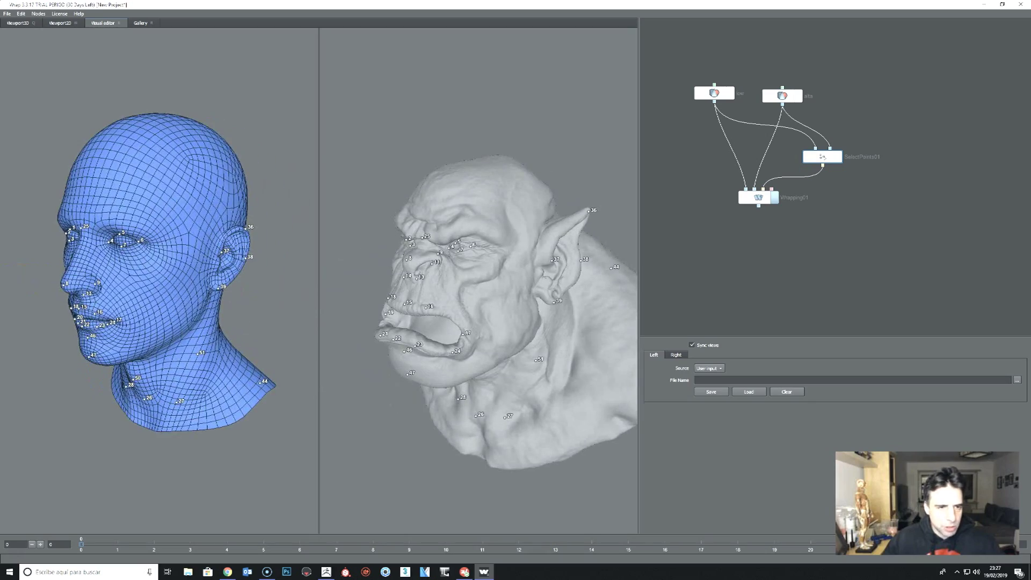
{"action": "scroll", "coordinate": [204, 258], "scroll_direction": "up", "scroll_amount": 3}
{"action": "mouse_move", "coordinate": [213, 302]}
{"action": "left_mouse_down"}
{"action": "mouse_move", "coordinate": [63, 280]}
{"action": "mouse_move", "coordinate": [93, 282]}
{"action": "mouse_move", "coordinate": [116, 320]}
{"action": "left_mouse_up"}
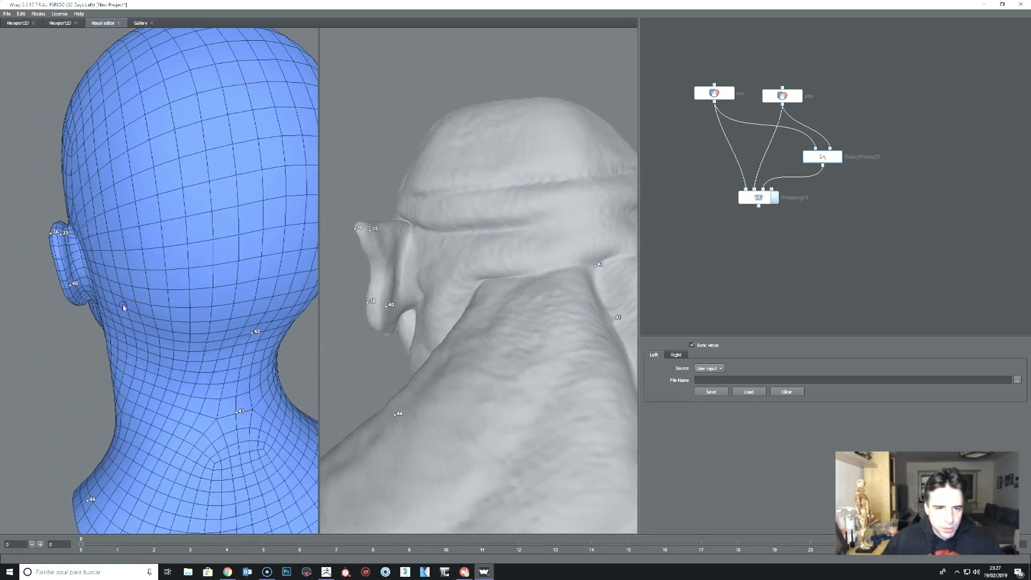
{"action": "scroll", "coordinate": [116, 320], "scroll_direction": "up", "scroll_amount": 1}
{"action": "left_click", "coordinate": [356, 278]}
{"action": "left_click", "coordinate": [391, 246]}
Step: Orbit both heads to inspect the ear and rear neck landmarks
{"action": "mouse_move", "coordinate": [69, 302]}
{"action": "left_mouse_down"}
{"action": "mouse_move", "coordinate": [88, 232]}
{"action": "mouse_move", "coordinate": [70, 284]}
{"action": "mouse_move", "coordinate": [96, 315]}
{"action": "mouse_move", "coordinate": [123, 321]}
{"action": "left_mouse_up"}
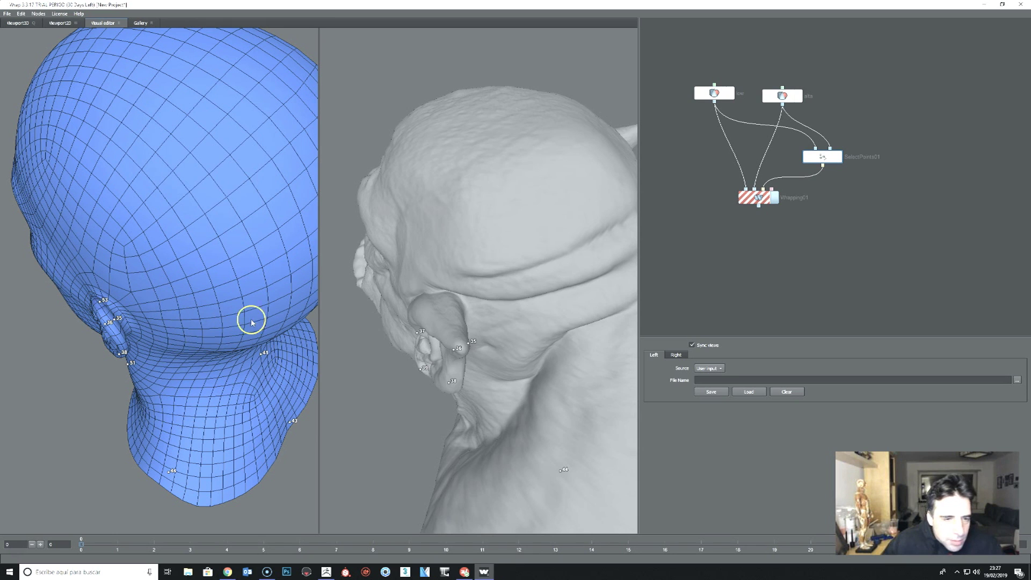
{"action": "mouse_move", "coordinate": [449, 329]}
{"action": "left_mouse_down"}
{"action": "mouse_move", "coordinate": [490, 306]}
{"action": "mouse_move", "coordinate": [449, 325]}
{"action": "mouse_move", "coordinate": [572, 310]}
{"action": "left_mouse_up"}
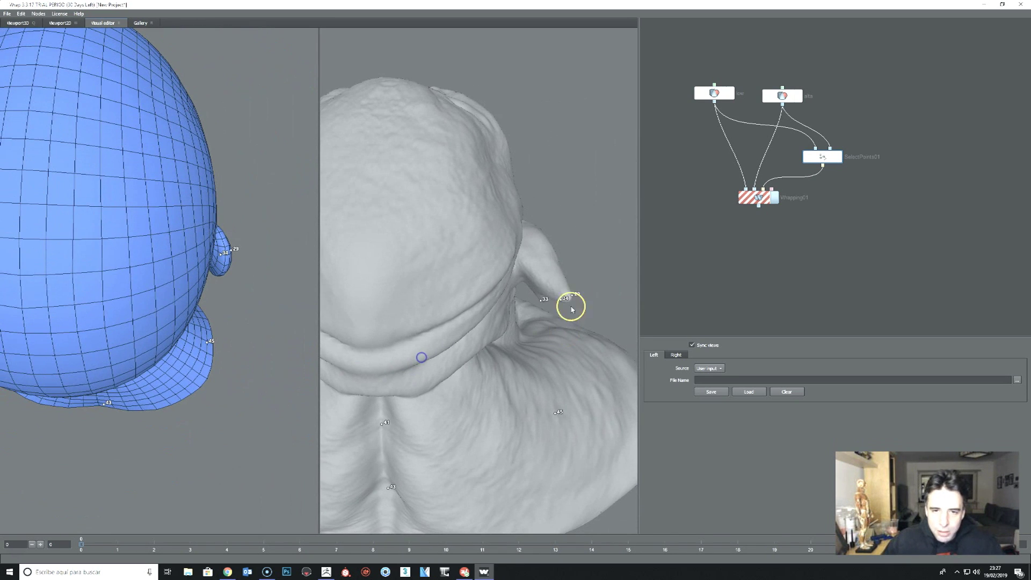
{"action": "left_click_drag", "start_coordinate": [231, 215], "coordinate": [196, 230]}
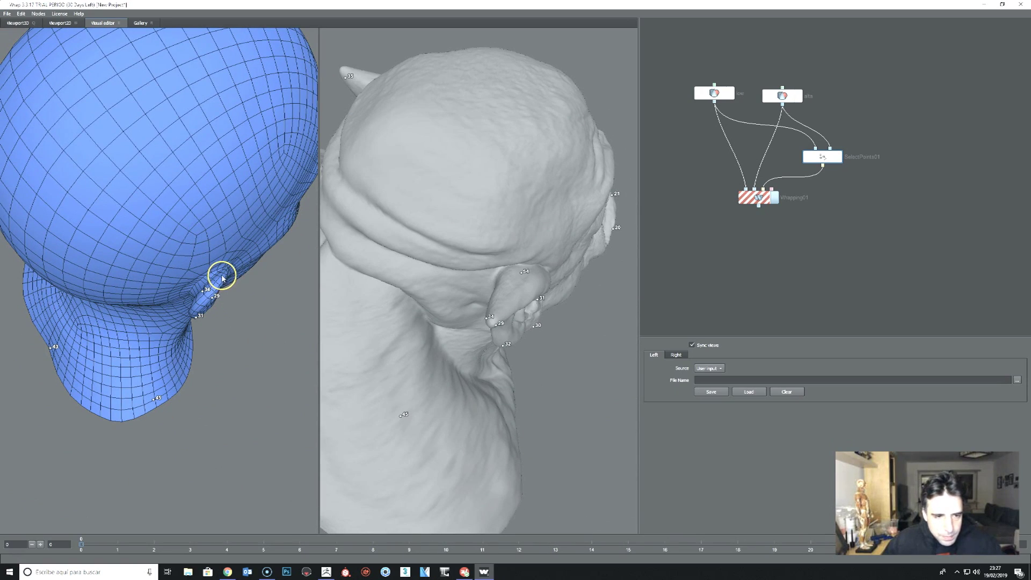
{"action": "mouse_move", "coordinate": [233, 304]}
{"action": "left_mouse_down"}
{"action": "mouse_move", "coordinate": [202, 334]}
{"action": "mouse_move", "coordinate": [255, 253]}
{"action": "mouse_move", "coordinate": [238, 205]}
{"action": "mouse_move", "coordinate": [255, 253]}
{"action": "left_mouse_up"}
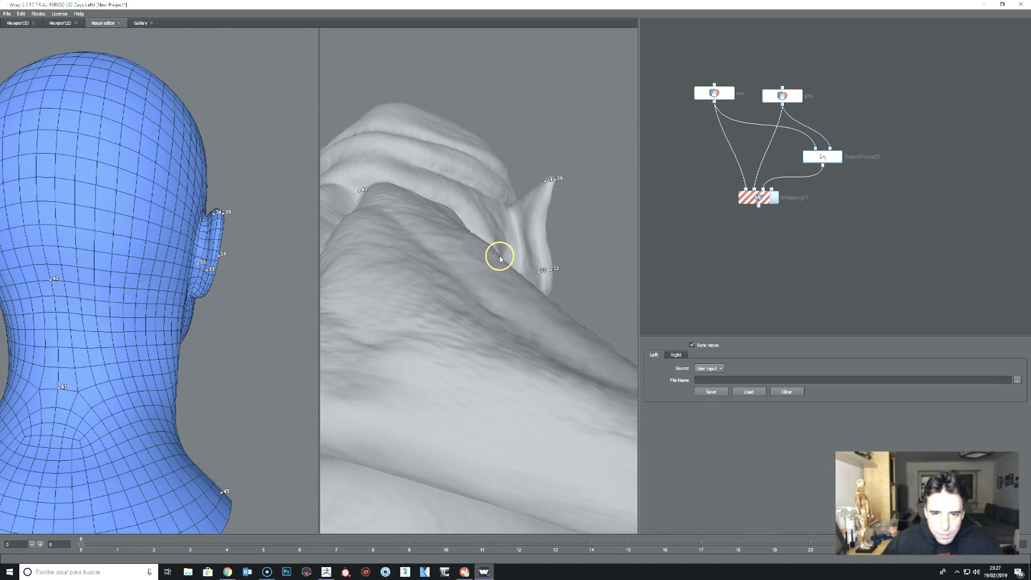
{"action": "left_click_drag", "start_coordinate": [520, 264], "coordinate": [518, 277]}
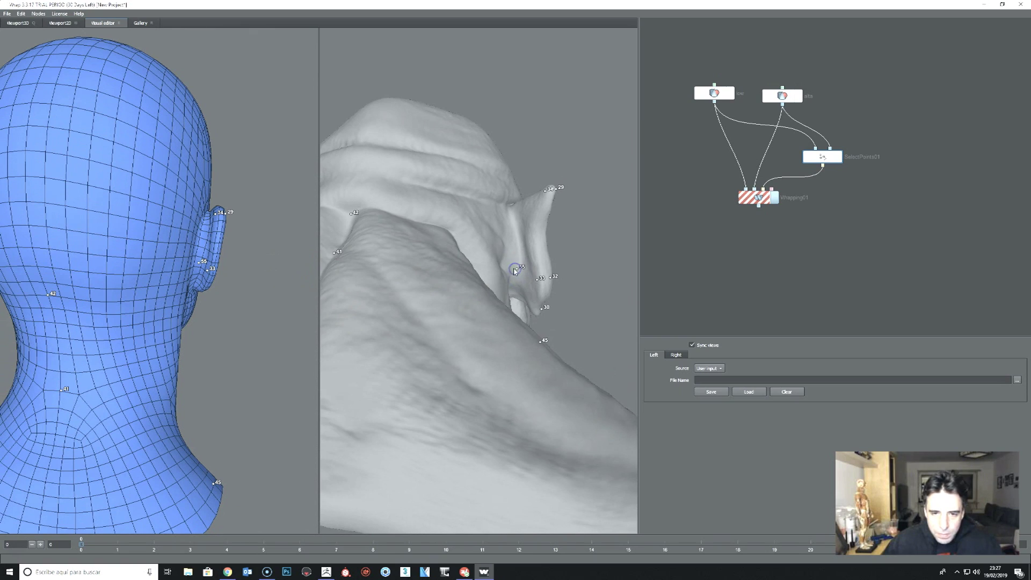
{"action": "mouse_move", "coordinate": [119, 292]}
{"action": "left_mouse_down"}
{"action": "mouse_move", "coordinate": [87, 286]}
{"action": "mouse_move", "coordinate": [84, 272]}
{"action": "left_mouse_up"}
{"action": "mouse_move", "coordinate": [386, 249]}
{"action": "left_mouse_down"}
{"action": "mouse_move", "coordinate": [379, 288]}
{"action": "mouse_move", "coordinate": [392, 304]}
{"action": "left_mouse_up"}
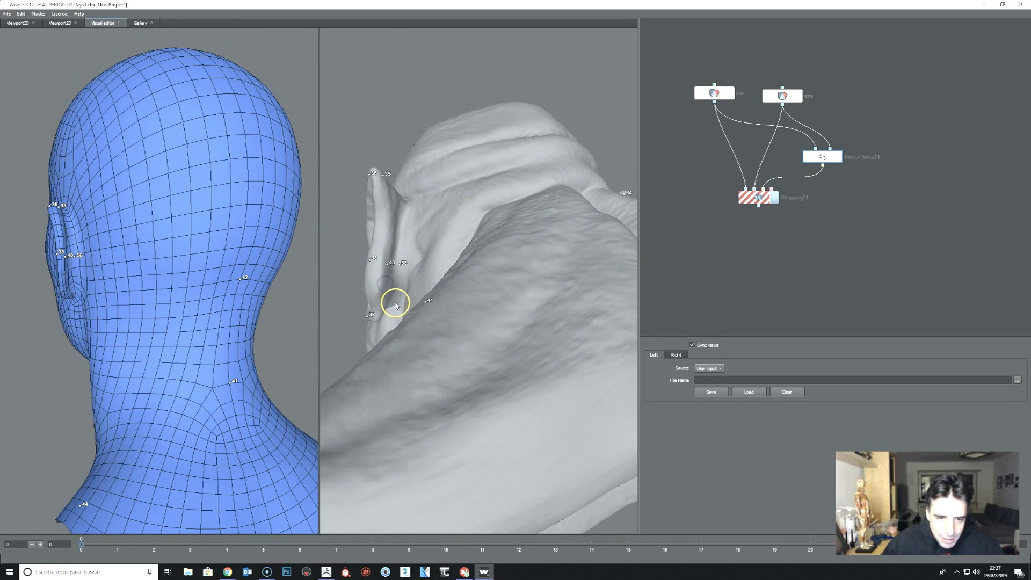
{"action": "mouse_move", "coordinate": [241, 316]}
{"action": "left_mouse_down"}
{"action": "mouse_move", "coordinate": [77, 294]}
{"action": "mouse_move", "coordinate": [168, 315]}
{"action": "mouse_move", "coordinate": [143, 317]}
{"action": "mouse_move", "coordinate": [286, 299]}
{"action": "left_mouse_up"}
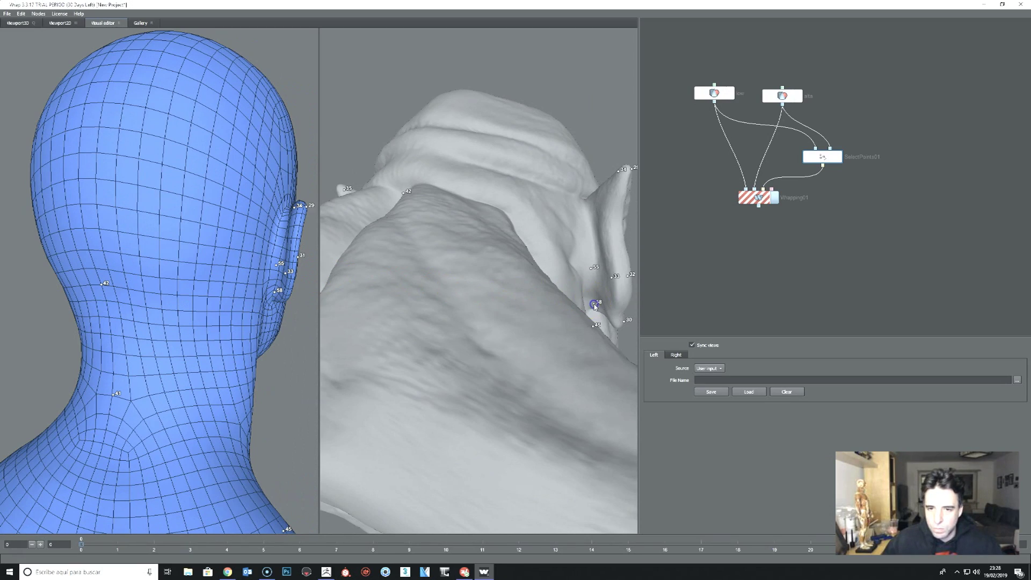
{"action": "right_click_drag", "start_coordinate": [594, 300], "coordinate": [490, 222]}
{"action": "mouse_move", "coordinate": [490, 222]}
{"action": "left_mouse_down"}
{"action": "mouse_move", "coordinate": [476, 352]}
{"action": "mouse_move", "coordinate": [495, 353]}
{"action": "mouse_move", "coordinate": [481, 295]}
{"action": "mouse_move", "coordinate": [477, 338]}
{"action": "mouse_move", "coordinate": [479, 323]}
{"action": "left_mouse_up"}
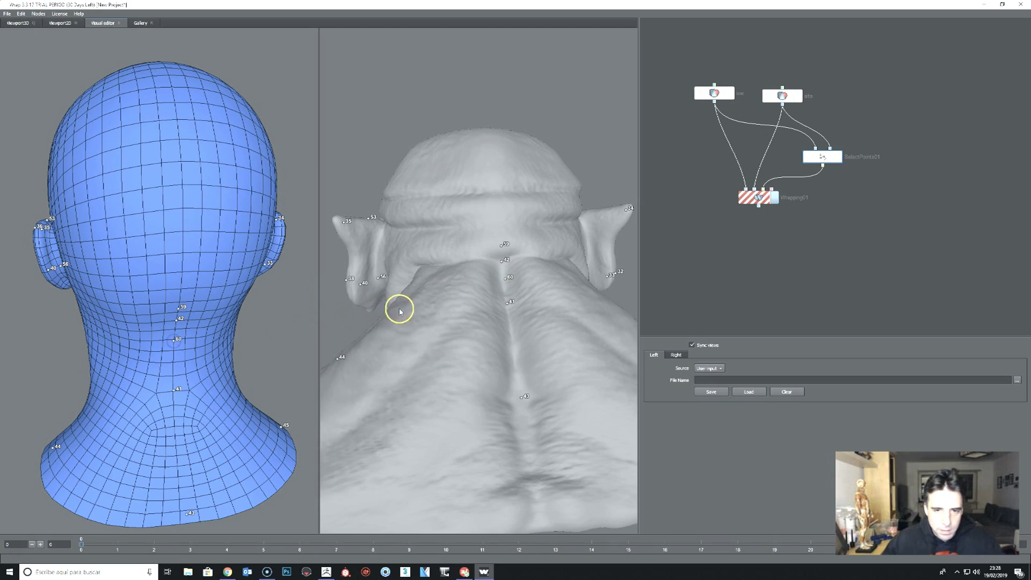
{"action": "mouse_move", "coordinate": [469, 306]}
{"action": "left_mouse_down"}
{"action": "mouse_move", "coordinate": [467, 320]}
{"action": "mouse_move", "coordinate": [488, 310]}
{"action": "mouse_move", "coordinate": [426, 299]}
{"action": "mouse_move", "coordinate": [456, 329]}
{"action": "left_mouse_up"}
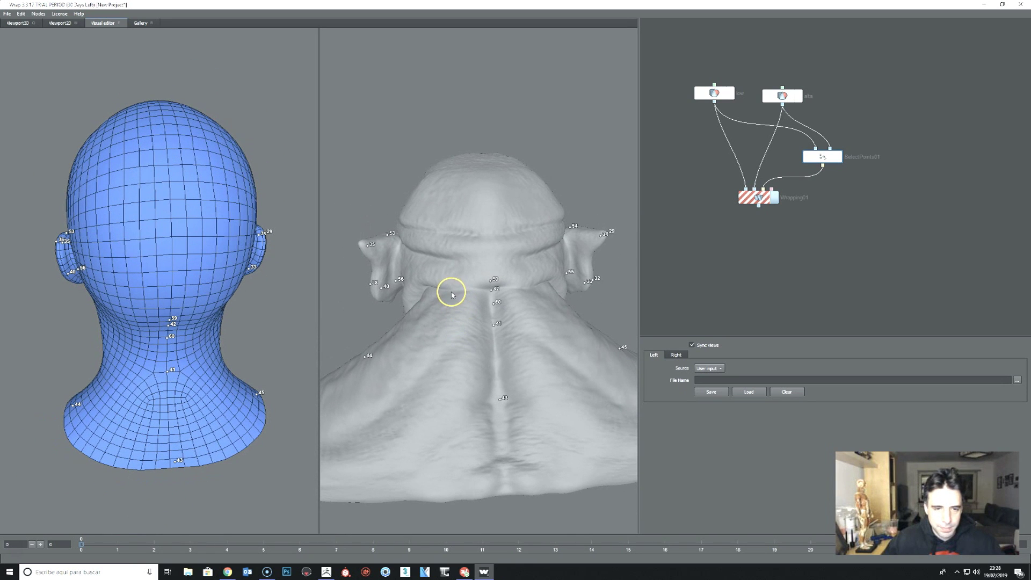
{"action": "mouse_move", "coordinate": [76, 386]}
{"action": "left_mouse_down"}
{"action": "mouse_move", "coordinate": [297, 329]}
{"action": "mouse_move", "coordinate": [151, 288]}
{"action": "mouse_move", "coordinate": [231, 323]}
{"action": "mouse_move", "coordinate": [195, 265]}
{"action": "left_mouse_up"}
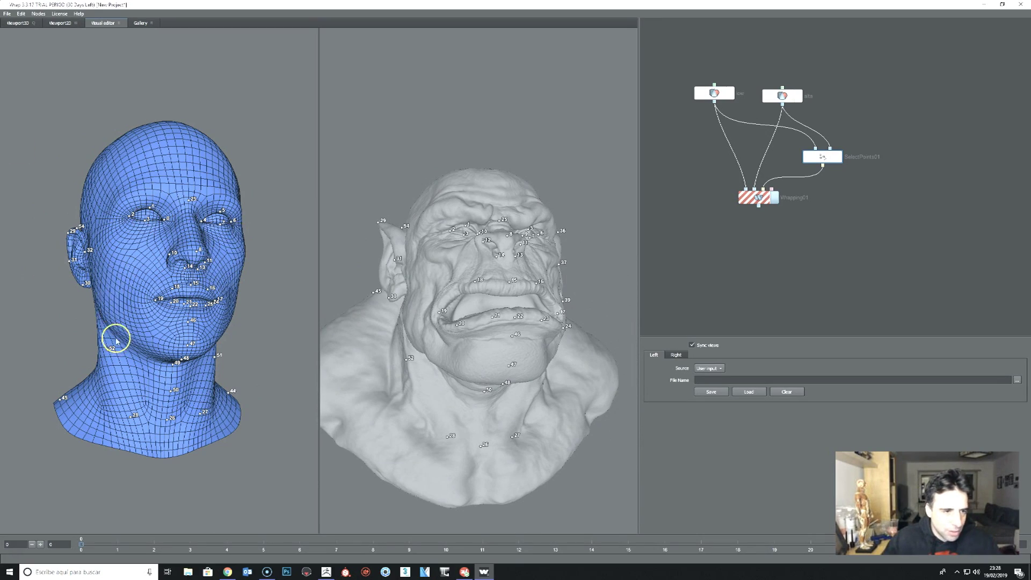
{"action": "left_click_drag", "start_coordinate": [116, 340], "coordinate": [146, 338]}
{"action": "mouse_move", "coordinate": [212, 433]}
{"action": "left_mouse_down"}
{"action": "mouse_move", "coordinate": [119, 443]}
{"action": "mouse_move", "coordinate": [173, 444]}
{"action": "left_mouse_up"}
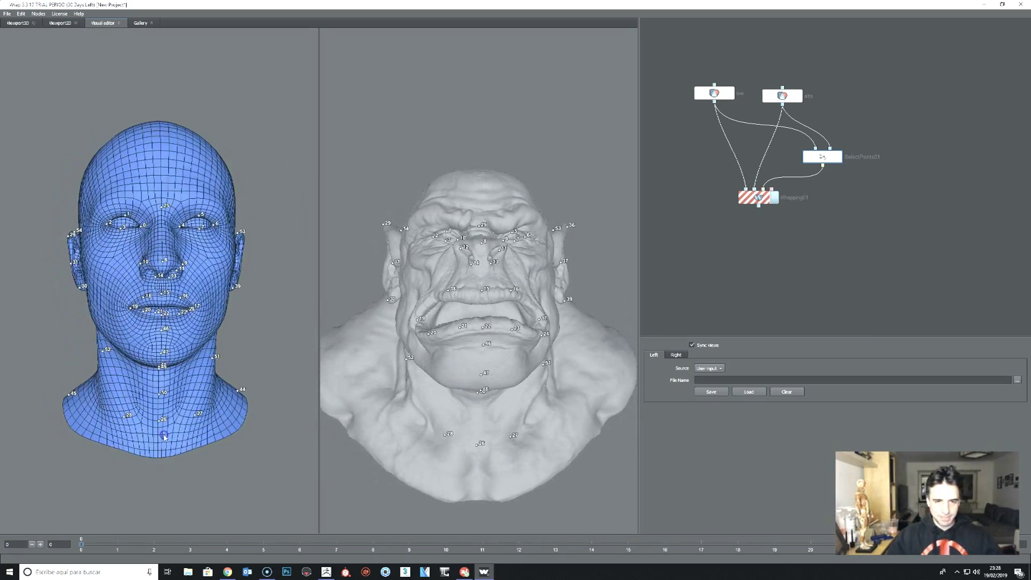
{"action": "mouse_move", "coordinate": [173, 311]}
{"action": "right_mouse_down"}
{"action": "mouse_move", "coordinate": [163, 491]}
{"action": "mouse_move", "coordinate": [164, 376]}
{"action": "right_mouse_up"}
{"action": "mouse_move", "coordinate": [164, 376]}
{"action": "left_mouse_down"}
{"action": "mouse_move", "coordinate": [166, 349]}
{"action": "mouse_move", "coordinate": [228, 304]}
{"action": "mouse_move", "coordinate": [175, 355]}
{"action": "left_mouse_up"}
{"action": "right_click_drag", "start_coordinate": [174, 354], "coordinate": [164, 461]}
{"action": "left_click_drag", "start_coordinate": [164, 461], "coordinate": [184, 295]}
{"action": "right_click_drag", "start_coordinate": [184, 295], "coordinate": [119, 307]}
{"action": "left_click_drag", "start_coordinate": [119, 308], "coordinate": [134, 265]}
{"action": "mouse_move", "coordinate": [134, 265]}
{"action": "right_mouse_down"}
{"action": "mouse_move", "coordinate": [138, 403]}
{"action": "mouse_move", "coordinate": [129, 400]}
{"action": "right_mouse_up"}
{"action": "middle_click_drag", "start_coordinate": [129, 400], "coordinate": [127, 400]}
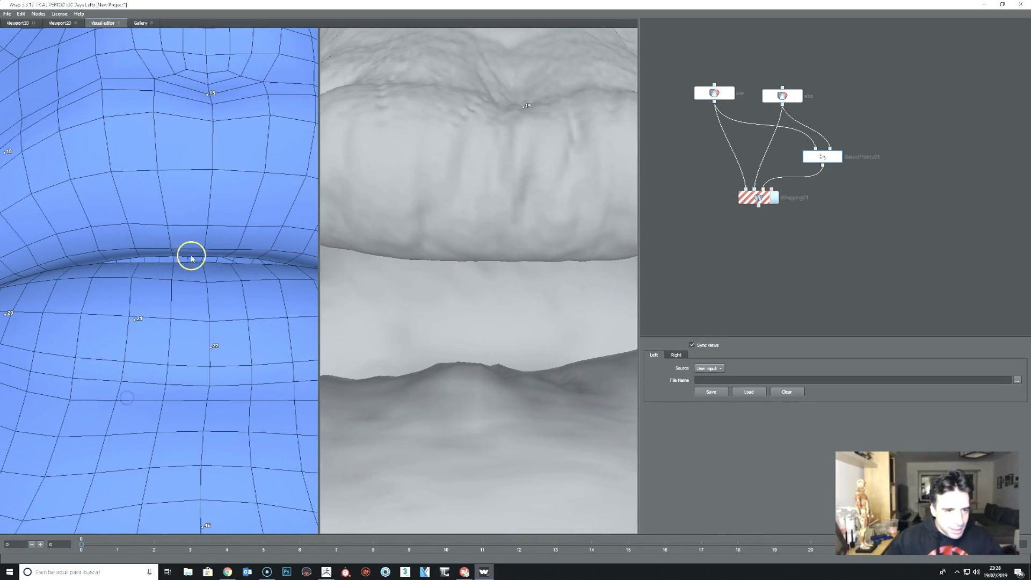
{"action": "left_click", "coordinate": [479, 311]}
{"action": "scroll", "coordinate": [472, 333], "scroll_direction": "down", "scroll_amount": 3}
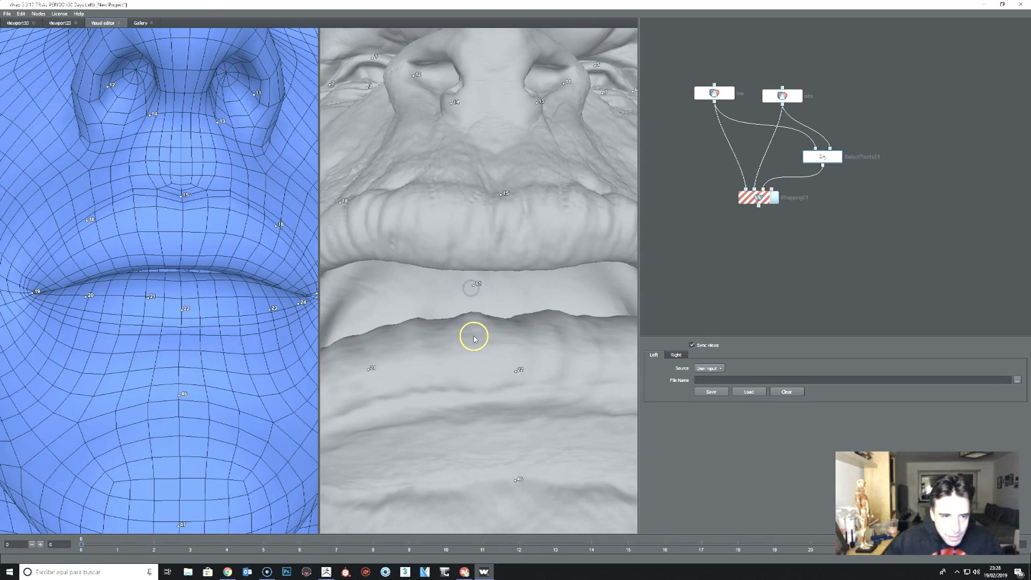
{"action": "scroll", "coordinate": [458, 356], "scroll_direction": "down", "scroll_amount": 3}
{"action": "scroll", "coordinate": [460, 357], "scroll_direction": "down", "scroll_amount": 2}
{"action": "scroll", "coordinate": [460, 357], "scroll_direction": "down", "scroll_amount": 3}
{"action": "left_click_drag", "start_coordinate": [438, 325], "coordinate": [269, 347]}
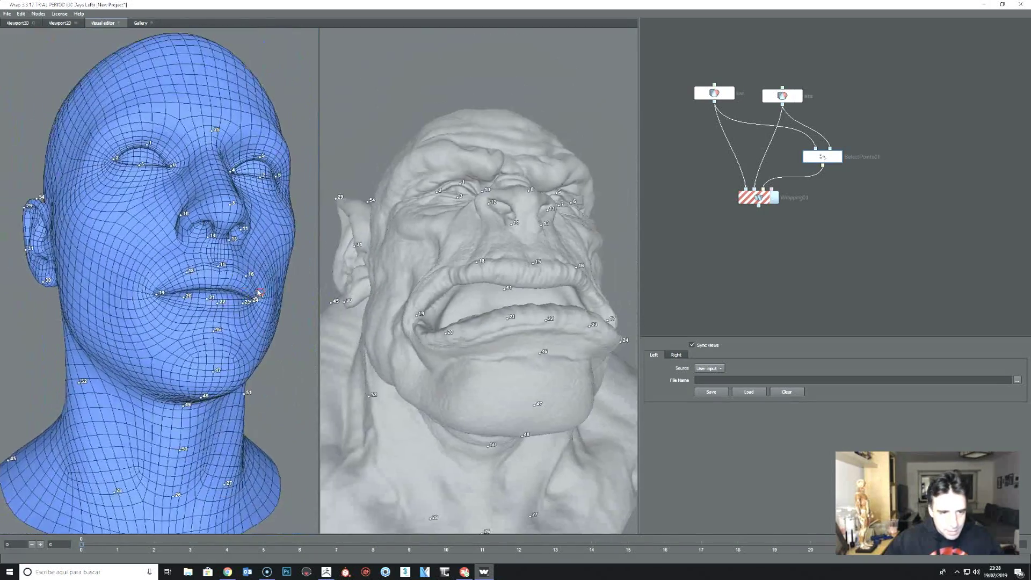
{"action": "right_click_drag", "start_coordinate": [269, 346], "coordinate": [253, 351]}
{"action": "mouse_move", "coordinate": [253, 352]}
{"action": "left_mouse_down"}
{"action": "mouse_move", "coordinate": [196, 359]}
{"action": "mouse_move", "coordinate": [207, 366]}
{"action": "left_mouse_up"}
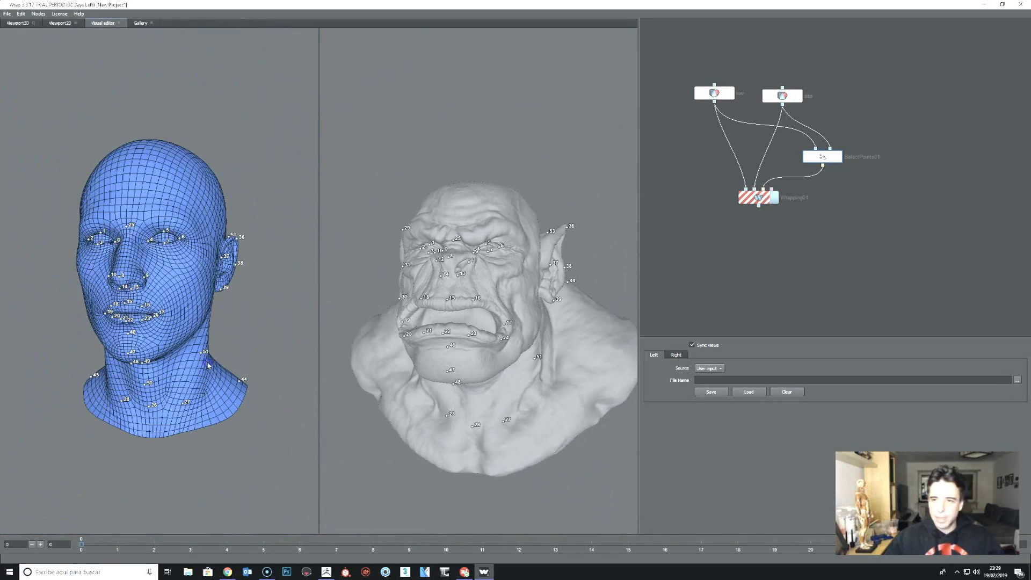
{"action": "left_click", "coordinate": [756, 200]}
Step: Show the low base head and alta orc bust previews in the Wrapping01 3D view
{"action": "left_click", "coordinate": [14, 26]}
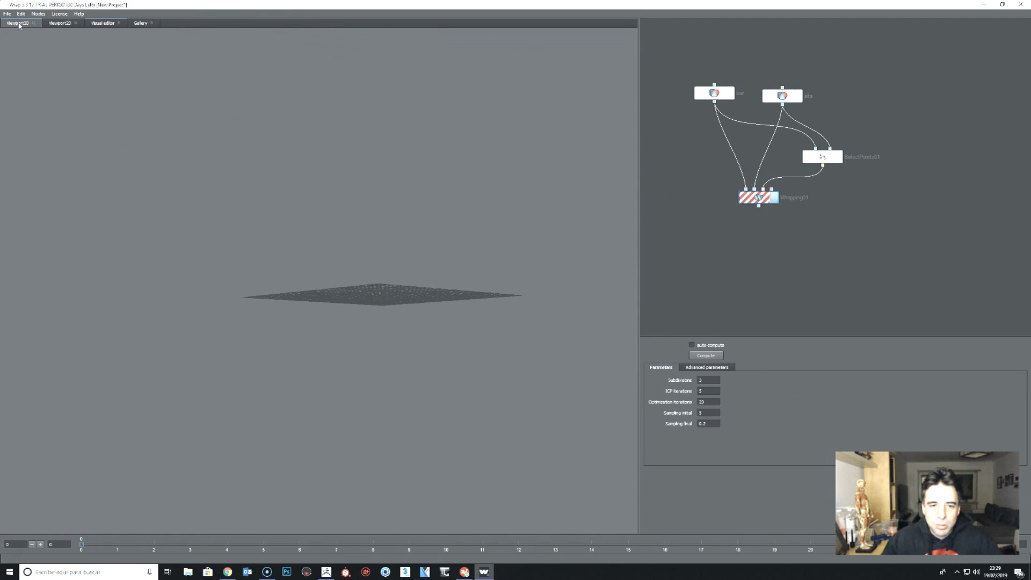
{"action": "mouse_move", "coordinate": [403, 248]}
{"action": "left_mouse_down"}
{"action": "mouse_move", "coordinate": [394, 299]}
{"action": "mouse_move", "coordinate": [374, 297]}
{"action": "mouse_move", "coordinate": [279, 231]}
{"action": "left_mouse_up"}
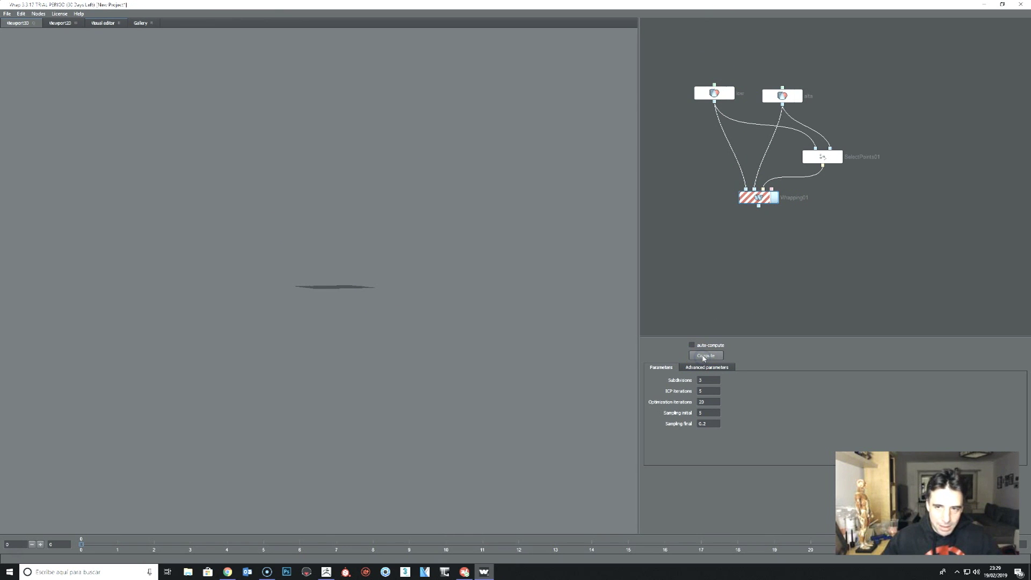
{"action": "left_click", "coordinate": [729, 94]}
{"action": "left_click", "coordinate": [798, 96]}
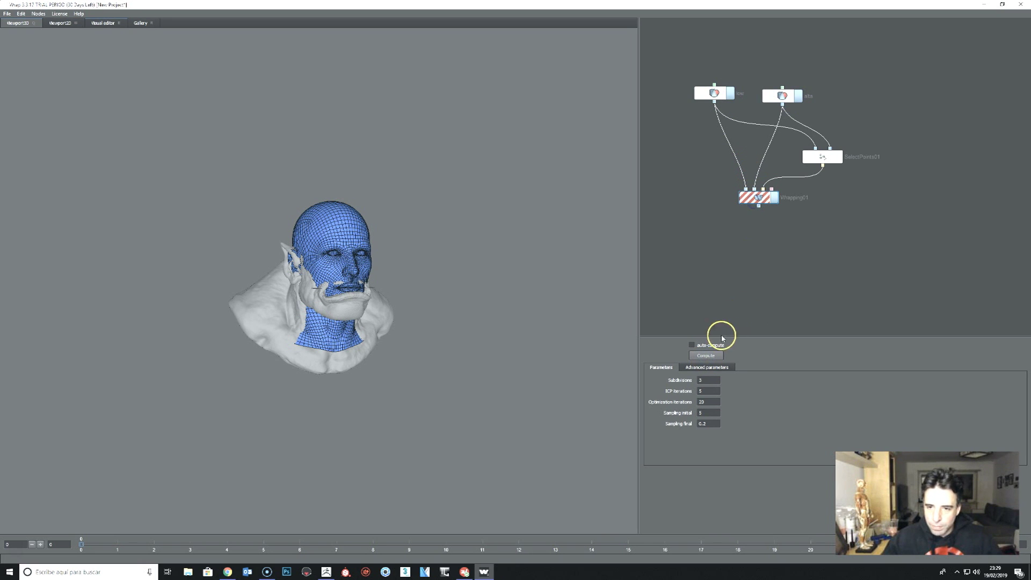
{"action": "scroll", "coordinate": [307, 299], "scroll_direction": "up", "scroll_amount": 5}
{"action": "scroll", "coordinate": [314, 354], "scroll_direction": "up", "scroll_amount": 5}
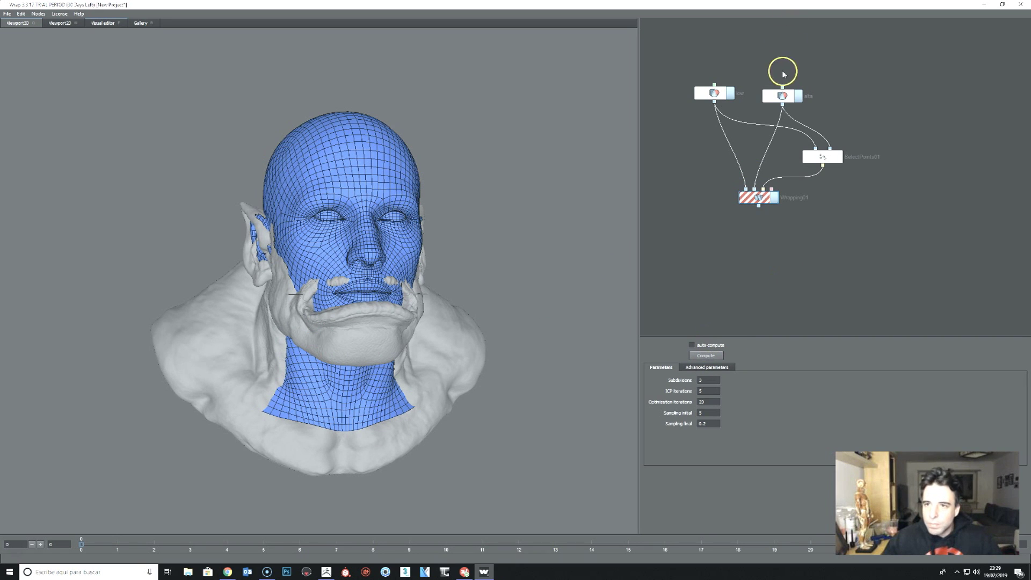
{"action": "left_click", "coordinate": [780, 99]}
Step: Recompute Wrapping01 with the updated landmarks and return to SelectPoints01
{"action": "left_click", "coordinate": [726, 93]}
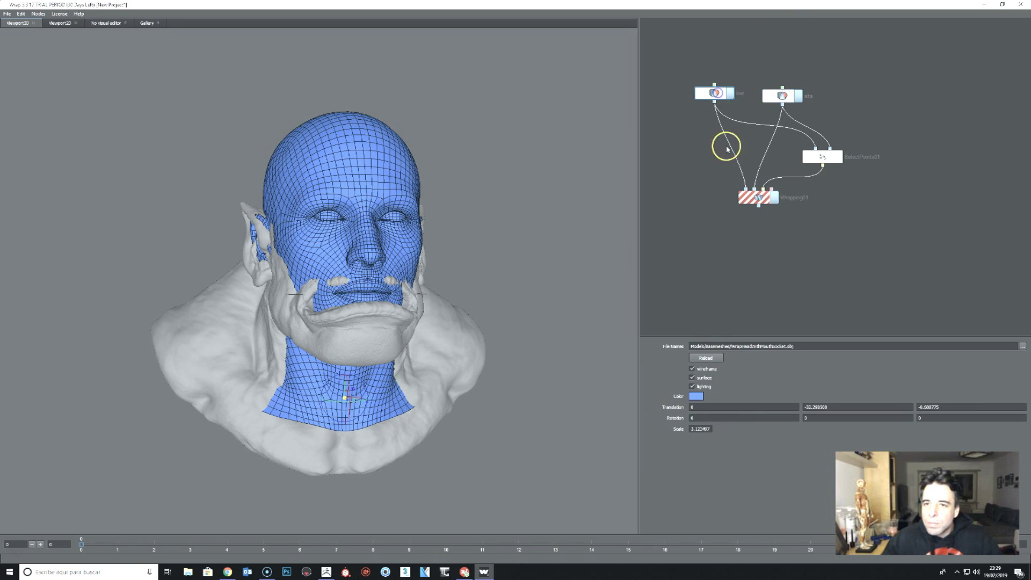
{"action": "left_click", "coordinate": [756, 198]}
{"action": "left_click", "coordinate": [707, 357]}
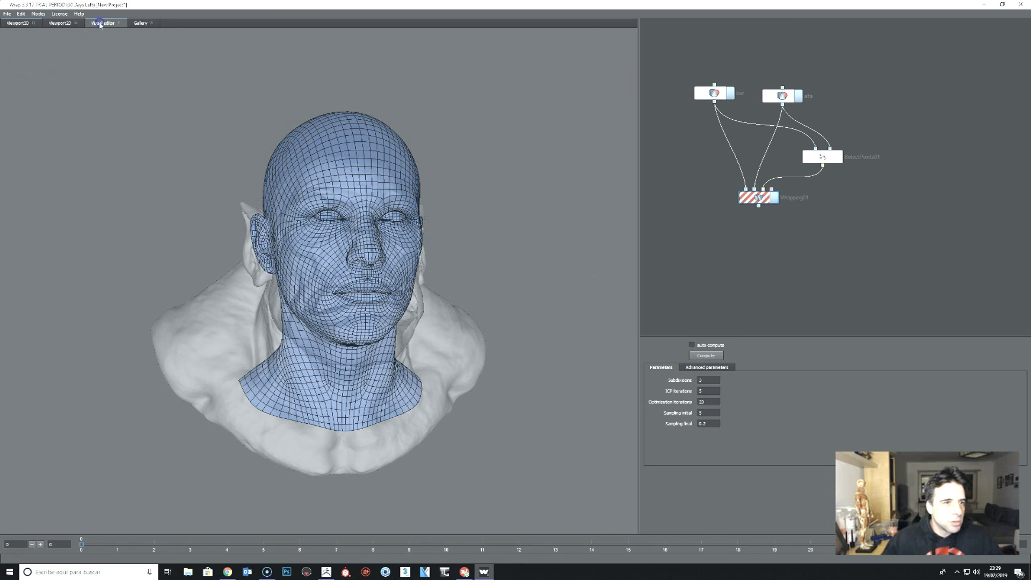
{"action": "left_click_drag", "start_coordinate": [430, 240], "coordinate": [431, 256]}
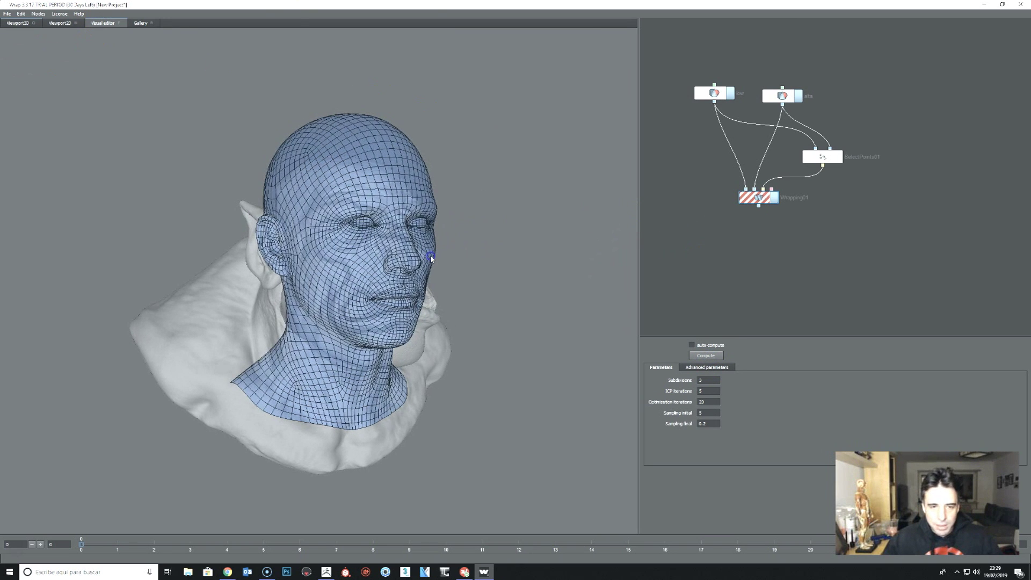
{"action": "left_click", "coordinate": [818, 153]}
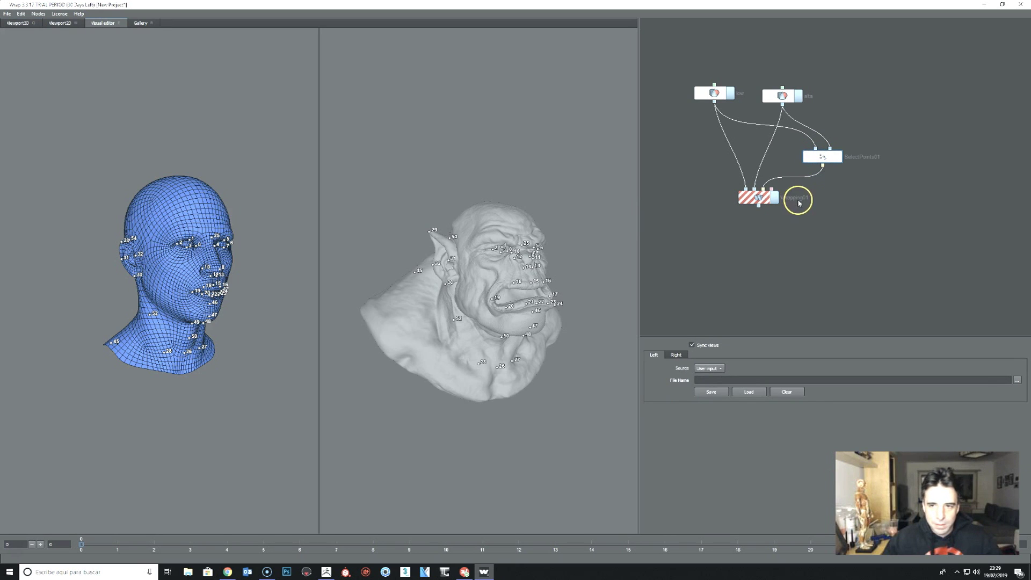
Step: Recompute Wrapping01 and view the wrapped head zoomed in from the front
{"action": "left_click", "coordinate": [759, 198]}
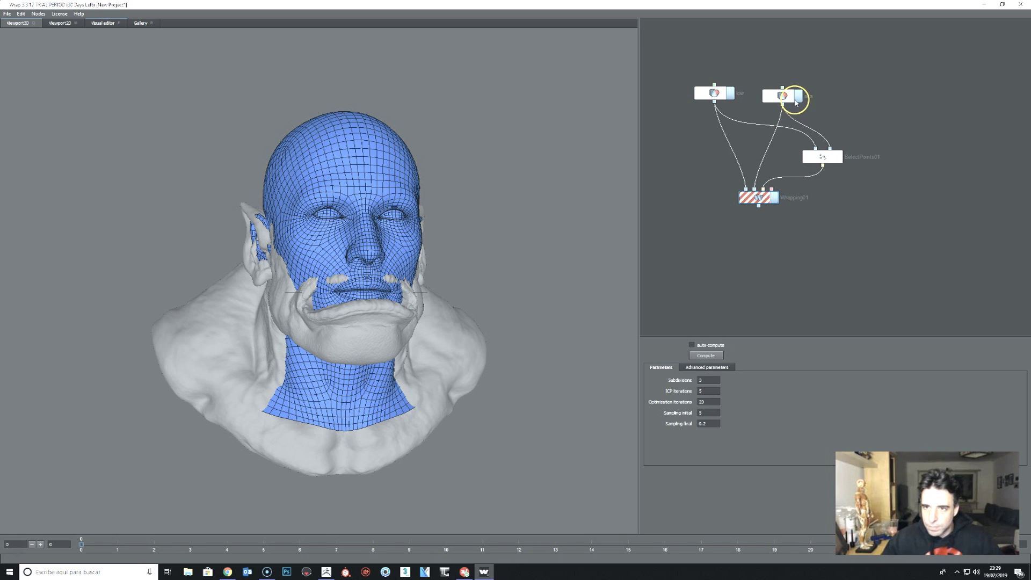
{"action": "left_click", "coordinate": [825, 159]}
{"action": "left_click", "coordinate": [757, 198]}
{"action": "left_click", "coordinate": [717, 356]}
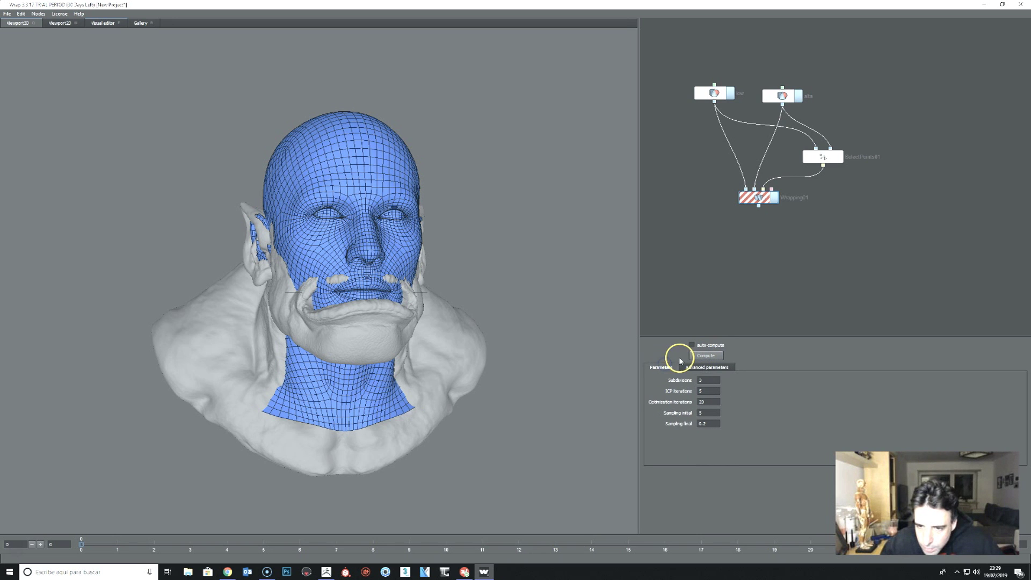
{"action": "left_click_drag", "start_coordinate": [451, 322], "coordinate": [286, 352]}
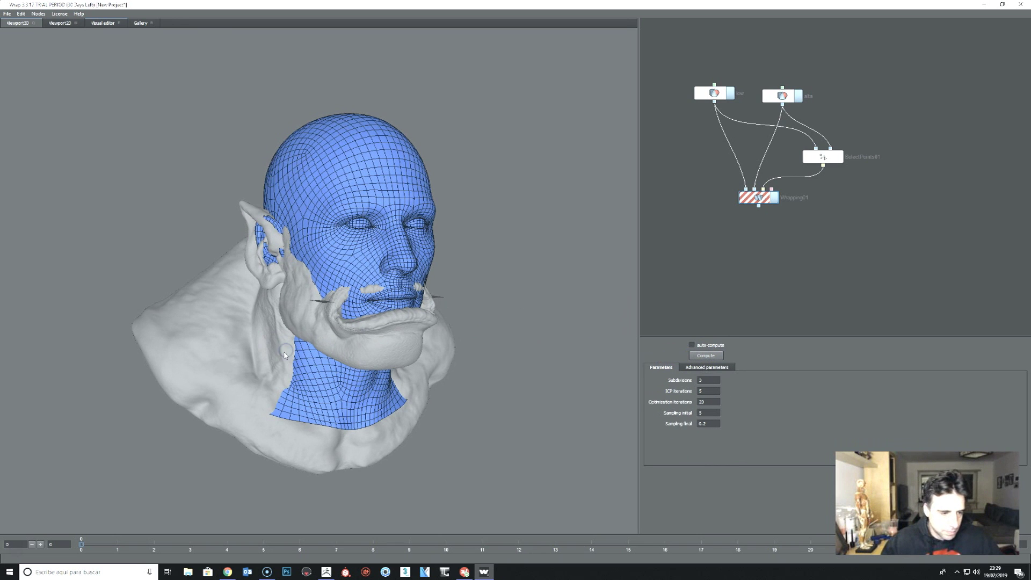
{"action": "scroll", "coordinate": [454, 203], "scroll_direction": "up", "scroll_amount": 3}
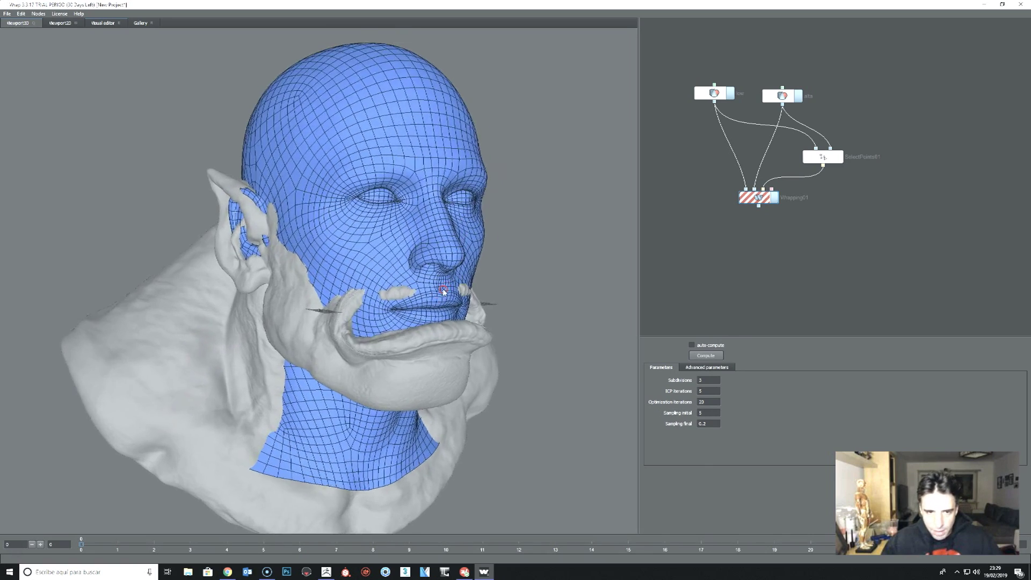
{"action": "scroll", "coordinate": [429, 303], "scroll_direction": "up", "scroll_amount": 2}
{"action": "left_click_drag", "start_coordinate": [446, 273], "coordinate": [471, 295]}
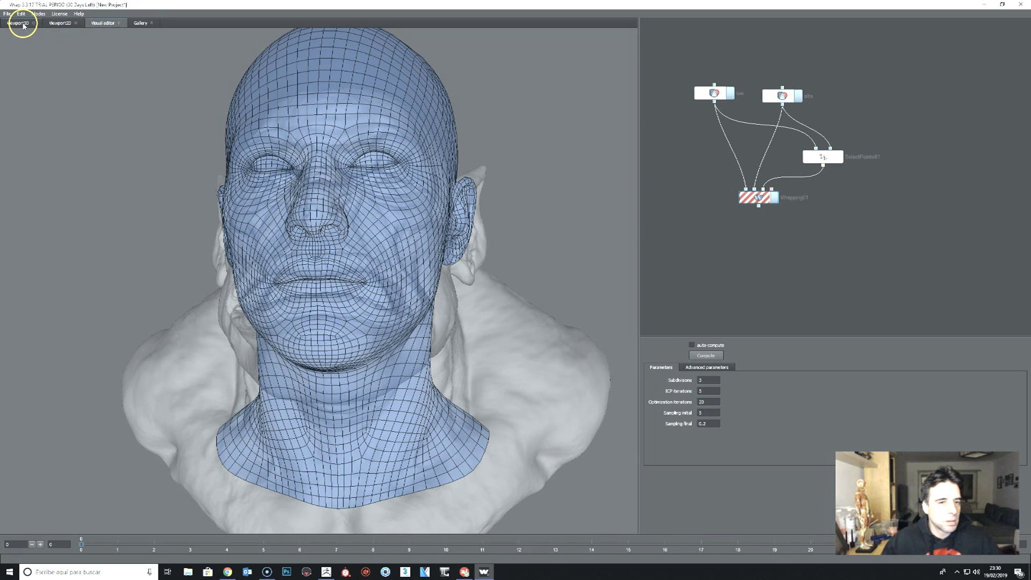
Step: Check Viewport2D, then return to a three-quarter 3D view of the heads
{"action": "left_click", "coordinate": [56, 24]}
{"action": "left_click", "coordinate": [720, 97]}
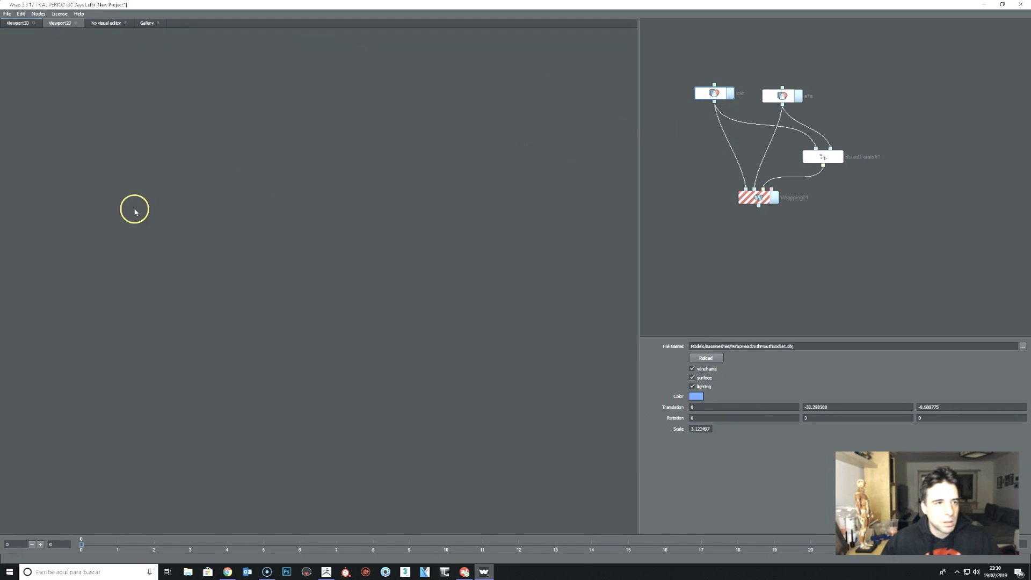
{"action": "left_click", "coordinate": [16, 24]}
{"action": "right_click_drag", "start_coordinate": [152, 152], "coordinate": [193, 154]}
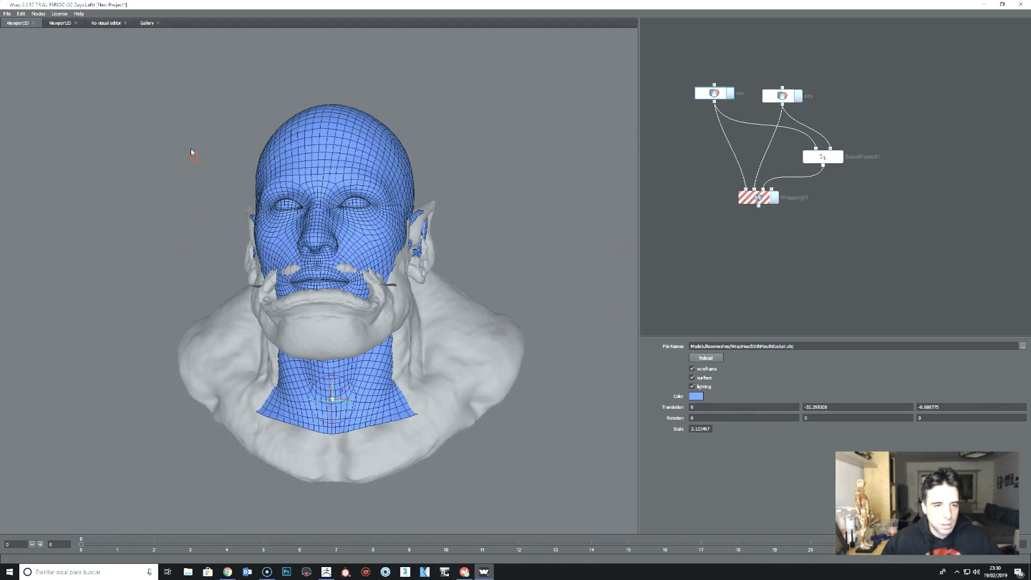
{"action": "left_click_drag", "start_coordinate": [193, 154], "coordinate": [206, 358]}
Step: Recompute Wrapping01 and wire SelectPoints01's output into it
{"action": "left_click", "coordinate": [722, 109]}
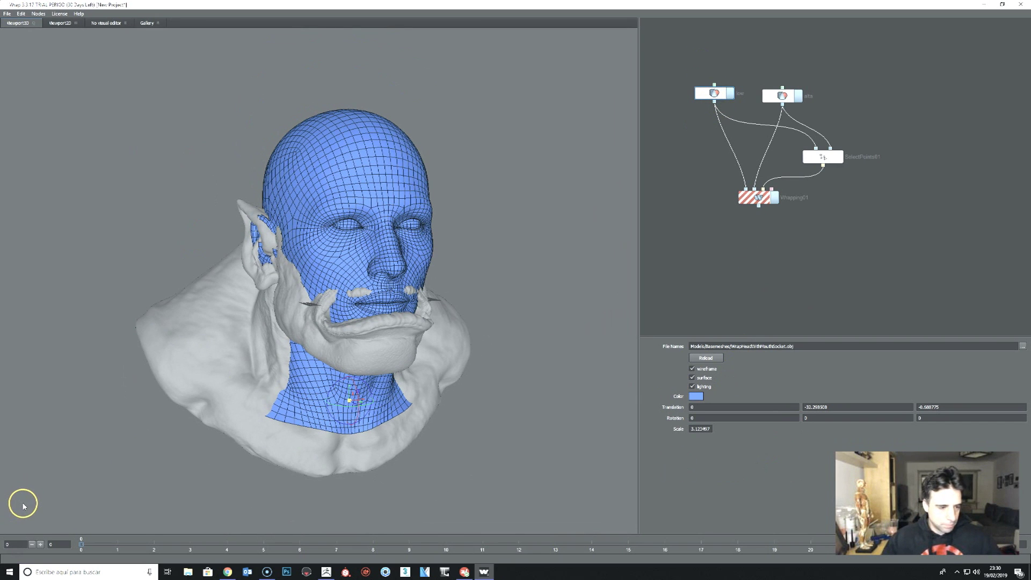
{"action": "left_click", "coordinate": [765, 198]}
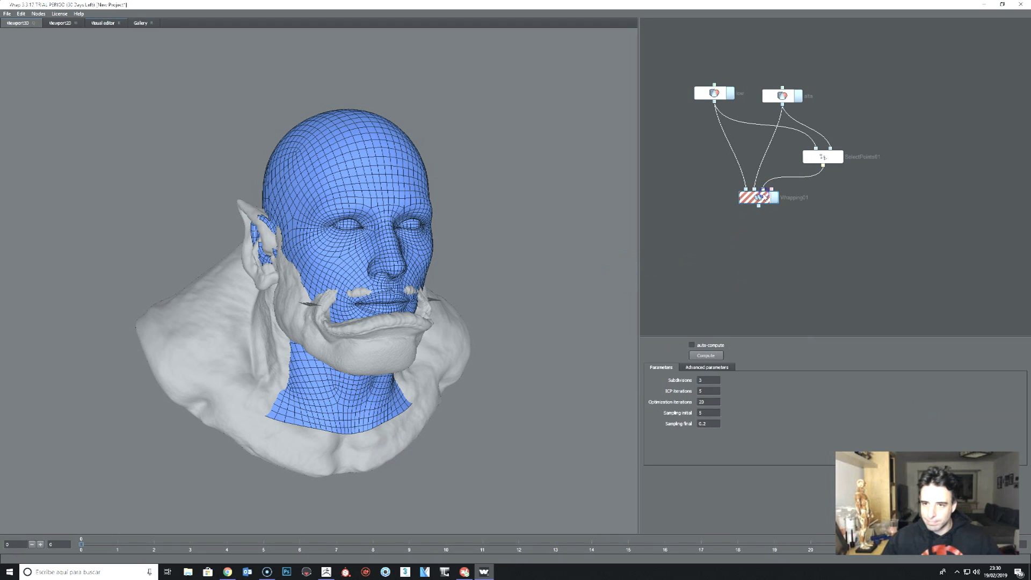
{"action": "left_click", "coordinate": [701, 357]}
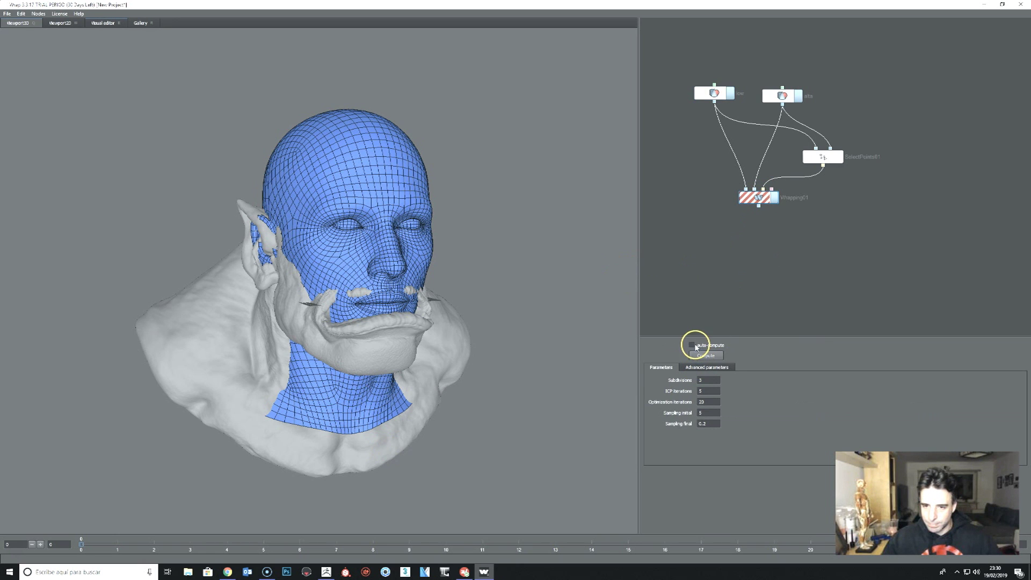
{"action": "left_click_drag", "start_coordinate": [516, 403], "coordinate": [522, 410]}
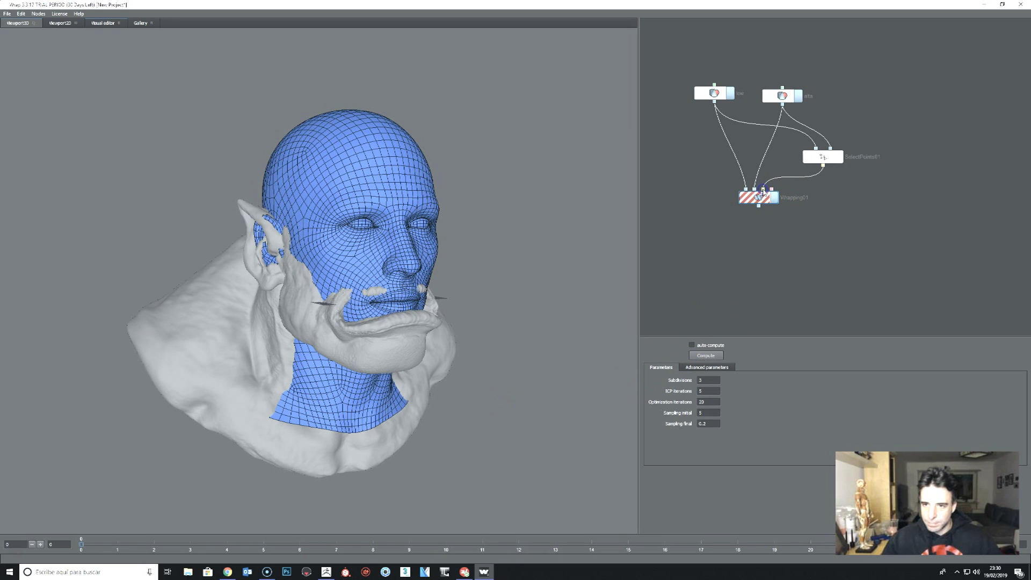
{"action": "left_click", "coordinate": [769, 184]}
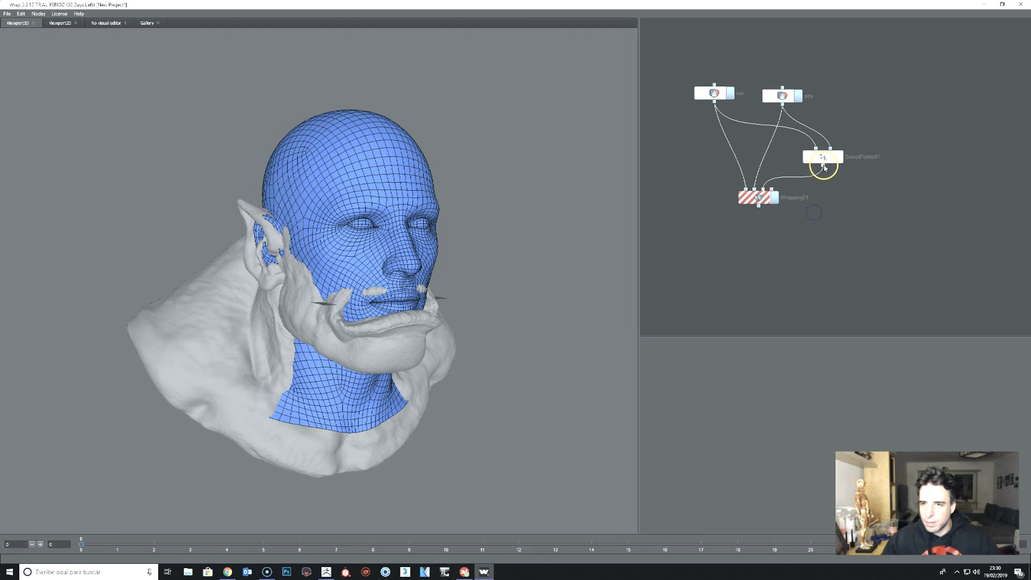
{"action": "left_click_drag", "start_coordinate": [806, 208], "coordinate": [766, 194]}
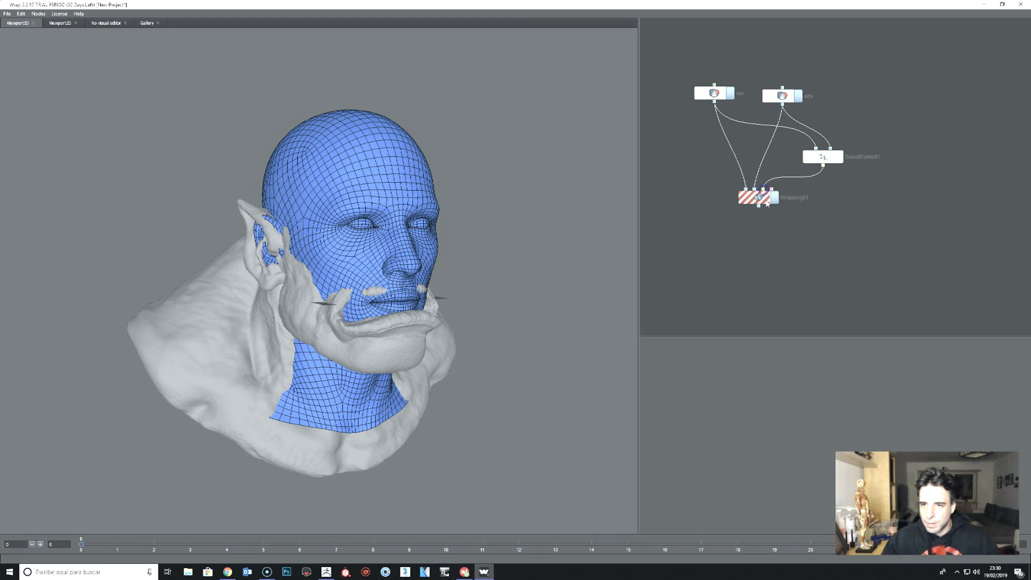
{"action": "left_click", "coordinate": [766, 194]}
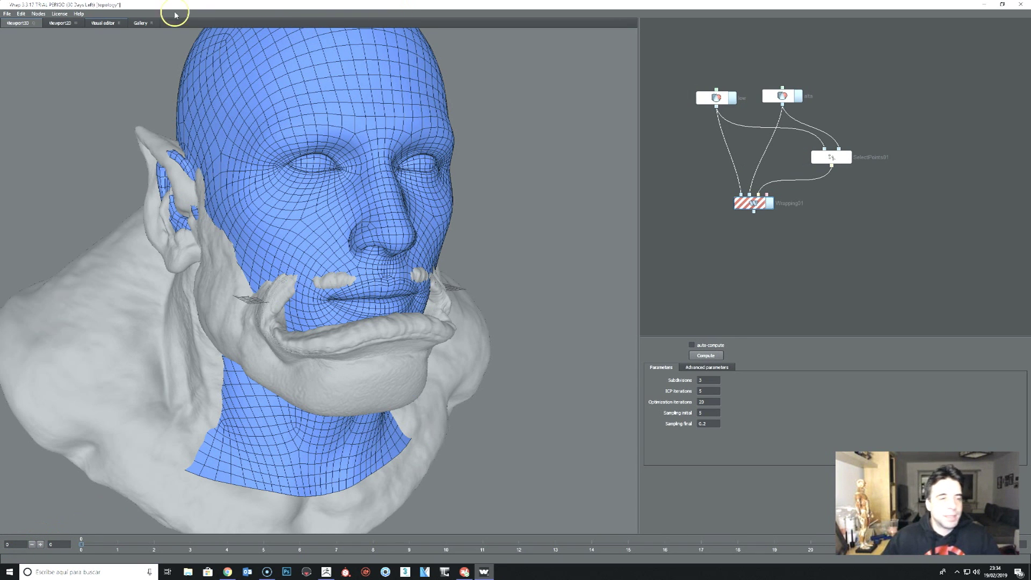
Step: View SelectPoints01's numbered landmarks on both heads, orbiting to a front and low angle
{"action": "left_click", "coordinate": [832, 157]}
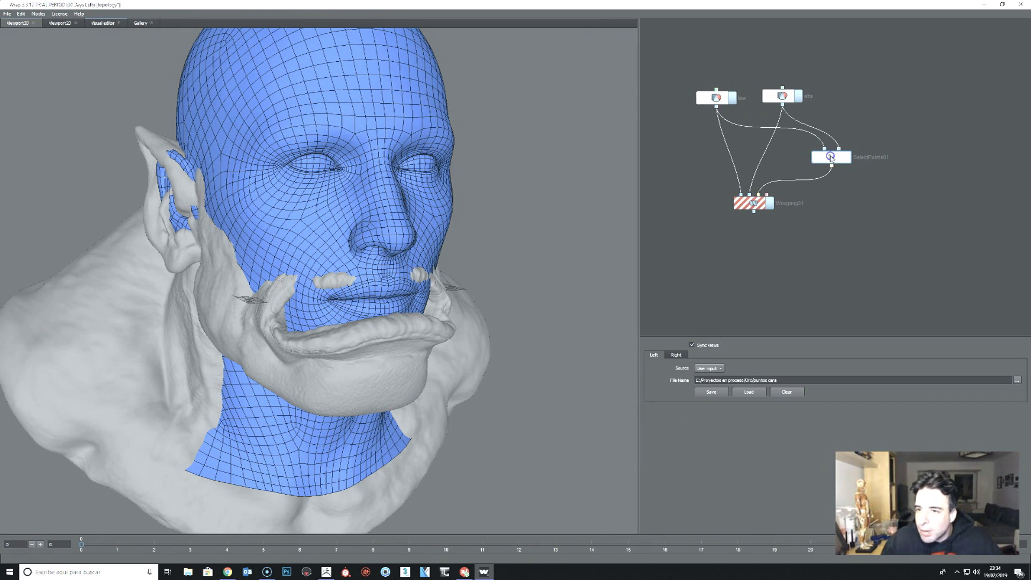
{"action": "left_click", "coordinate": [108, 24]}
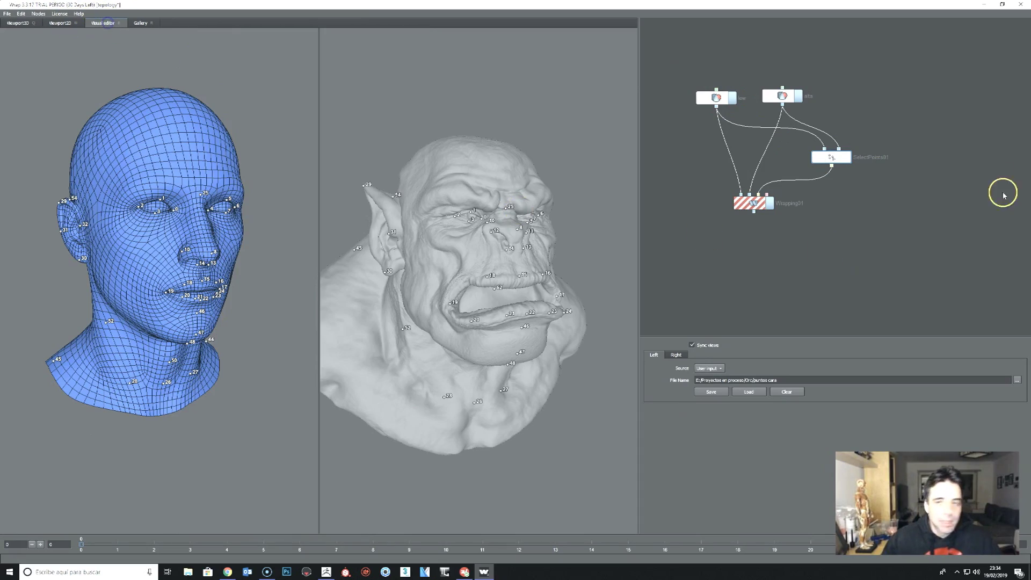
{"action": "mouse_move", "coordinate": [512, 299]}
{"action": "left_mouse_down"}
{"action": "mouse_move", "coordinate": [484, 336]}
{"action": "mouse_move", "coordinate": [465, 323]}
{"action": "left_mouse_up"}
{"action": "mouse_move", "coordinate": [159, 386]}
{"action": "left_mouse_down"}
{"action": "mouse_move", "coordinate": [350, 334]}
{"action": "mouse_move", "coordinate": [353, 348]}
{"action": "mouse_move", "coordinate": [273, 417]}
{"action": "mouse_move", "coordinate": [137, 425]}
{"action": "left_mouse_up"}
Step: Place a landmark on the orc's lower lip and zoom in on the mouth
{"action": "left_click", "coordinate": [443, 329]}
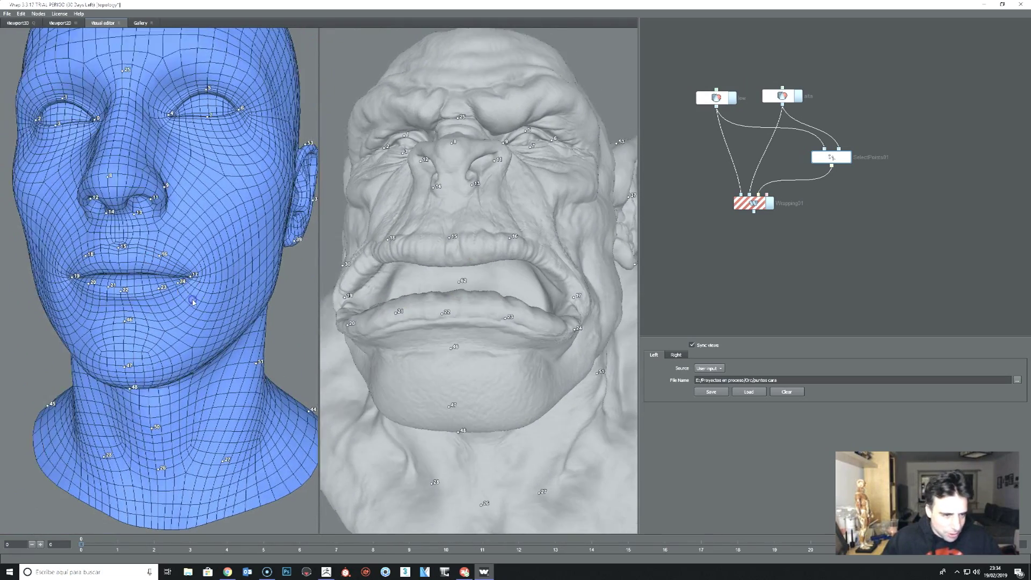
{"action": "scroll", "coordinate": [161, 362], "scroll_direction": "up", "scroll_amount": 3}
{"action": "scroll", "coordinate": [76, 265], "scroll_direction": "up", "scroll_amount": 3}
{"action": "scroll", "coordinate": [121, 265], "scroll_direction": "up", "scroll_amount": 2}
{"action": "scroll", "coordinate": [122, 269], "scroll_direction": "up", "scroll_amount": 1}
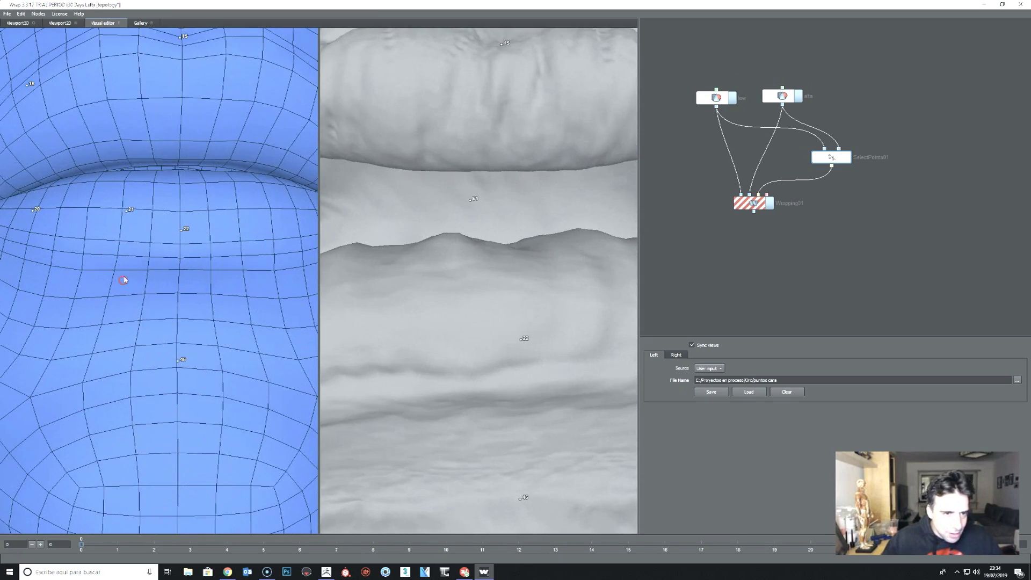
{"action": "scroll", "coordinate": [134, 243], "scroll_direction": "up", "scroll_amount": 1}
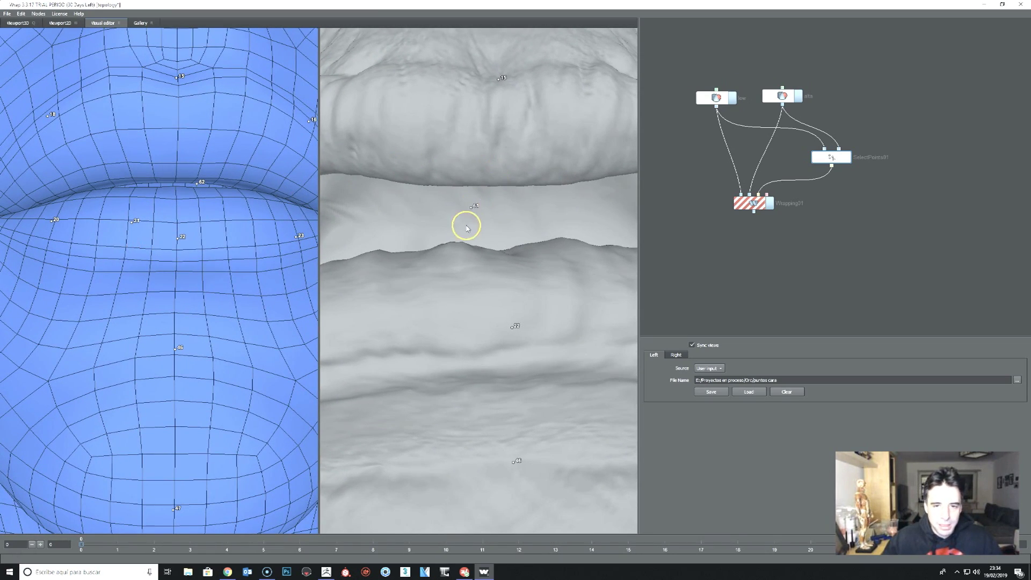
{"action": "scroll", "coordinate": [462, 230], "scroll_direction": "down", "scroll_amount": 5}
{"action": "scroll", "coordinate": [460, 232], "scroll_direction": "down", "scroll_amount": 3}
Step: Inspect the mouth landmarks from several angles and display the Wrapping01 preview
{"action": "left_click_drag", "start_coordinate": [460, 233], "coordinate": [471, 288]}
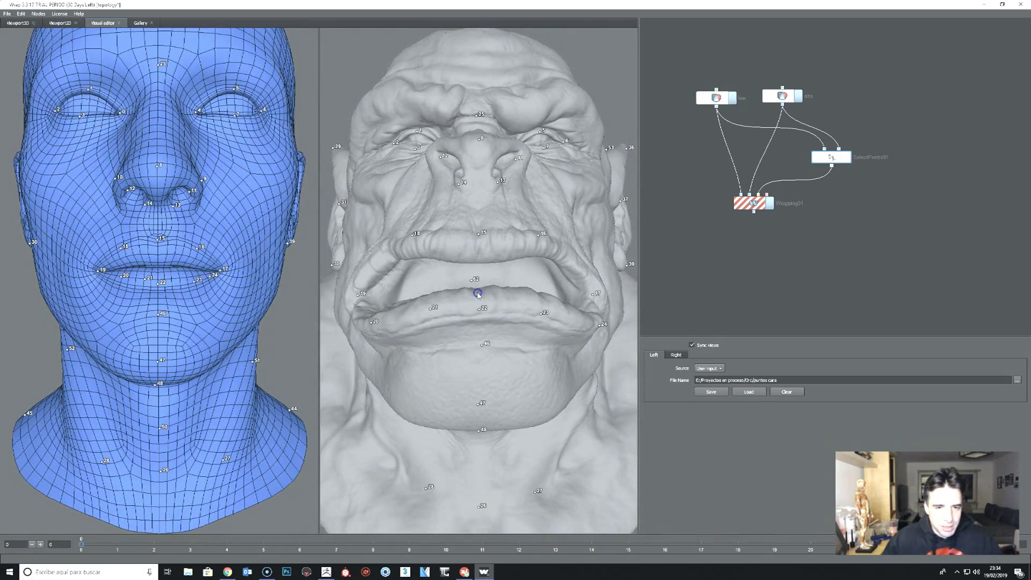
{"action": "scroll", "coordinate": [249, 307], "scroll_direction": "up", "scroll_amount": 2}
{"action": "scroll", "coordinate": [241, 330], "scroll_direction": "up", "scroll_amount": 3}
{"action": "scroll", "coordinate": [226, 301], "scroll_direction": "up", "scroll_amount": 1}
{"action": "scroll", "coordinate": [217, 285], "scroll_direction": "up", "scroll_amount": 1}
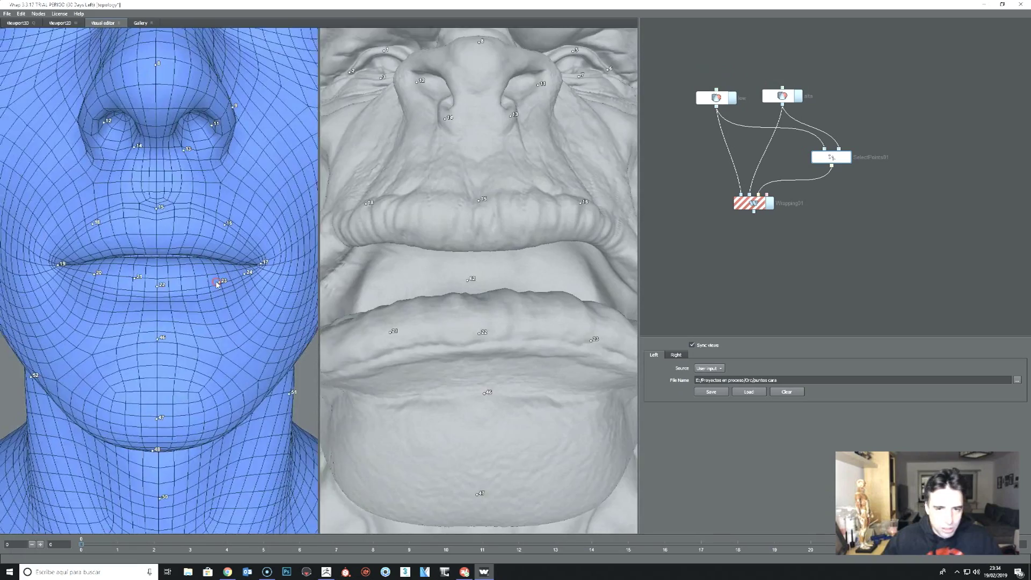
{"action": "scroll", "coordinate": [217, 318], "scroll_direction": "up", "scroll_amount": 1}
{"action": "scroll", "coordinate": [220, 306], "scroll_direction": "up", "scroll_amount": 1}
{"action": "left_click_drag", "start_coordinate": [219, 306], "coordinate": [216, 317]}
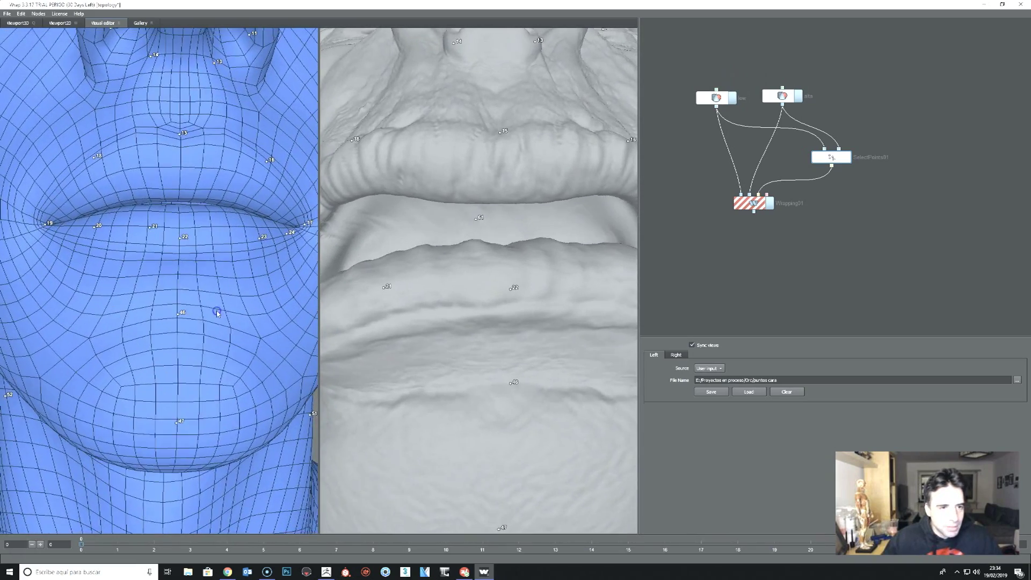
{"action": "scroll", "coordinate": [215, 317], "scroll_direction": "down", "scroll_amount": 2}
{"action": "scroll", "coordinate": [212, 322], "scroll_direction": "down", "scroll_amount": 8}
{"action": "mouse_move", "coordinate": [212, 322]}
{"action": "left_mouse_down"}
{"action": "mouse_move", "coordinate": [207, 345]}
{"action": "mouse_move", "coordinate": [153, 376]}
{"action": "mouse_move", "coordinate": [109, 372]}
{"action": "left_mouse_up"}
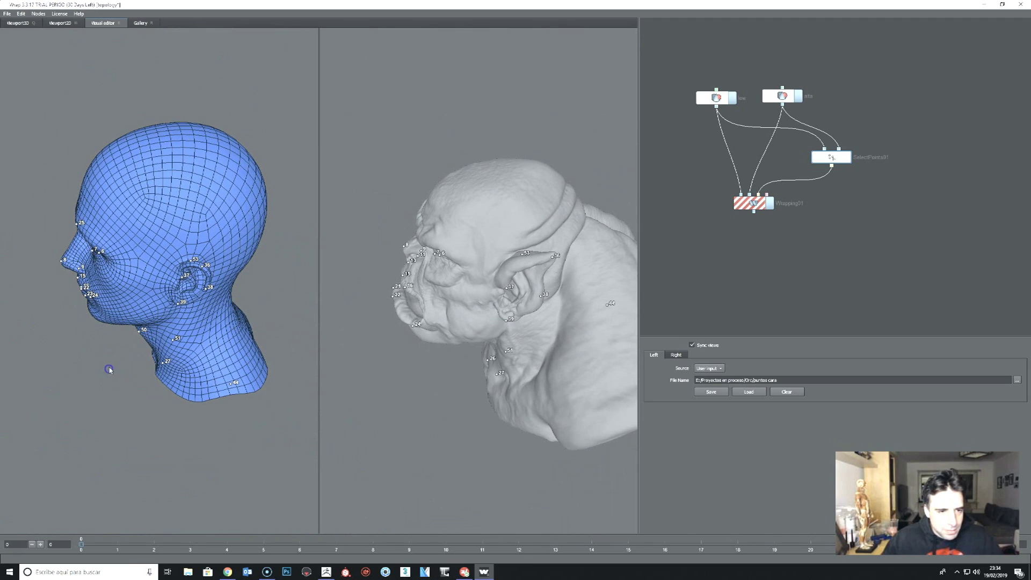
{"action": "mouse_move", "coordinate": [182, 280]}
{"action": "left_mouse_down"}
{"action": "mouse_move", "coordinate": [57, 240]}
{"action": "mouse_move", "coordinate": [86, 219]}
{"action": "mouse_move", "coordinate": [92, 237]}
{"action": "mouse_move", "coordinate": [317, 246]}
{"action": "mouse_move", "coordinate": [298, 236]}
{"action": "left_mouse_up"}
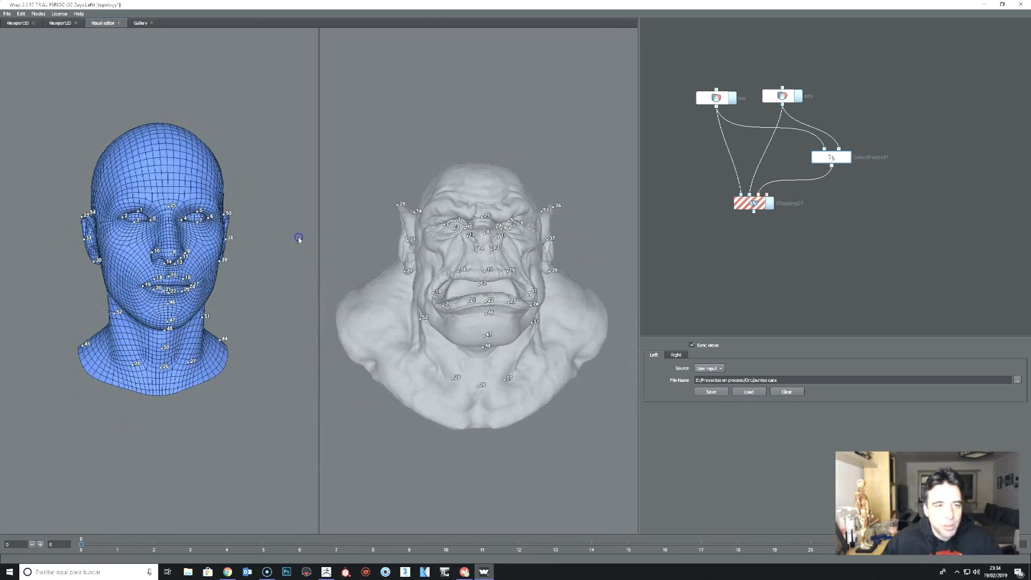
{"action": "left_click", "coordinate": [754, 202]}
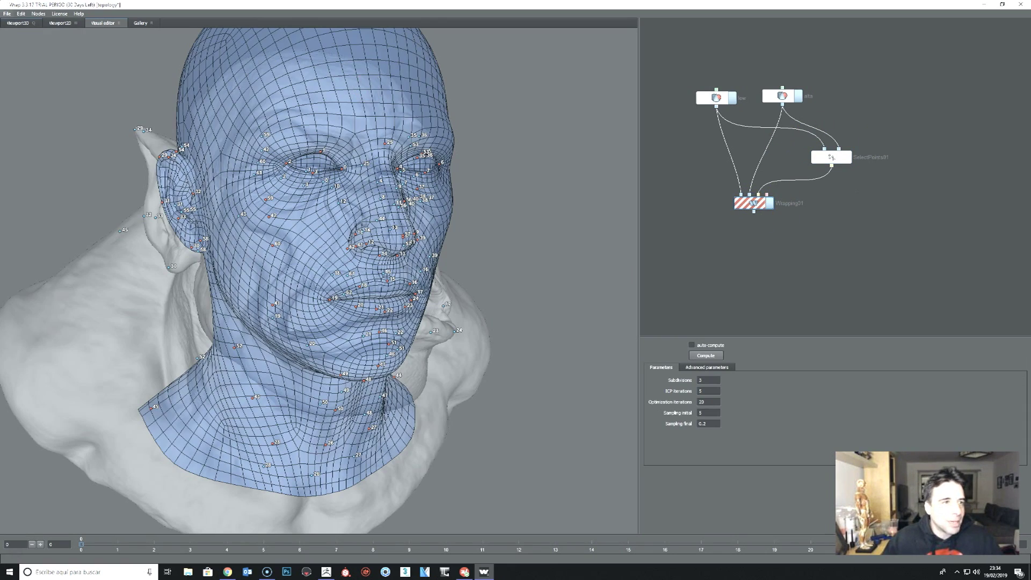
Step: Check the wrap in the 3D and landmark views, then recompute Wrapping01 with the refined landmarks
{"action": "left_click", "coordinate": [17, 23]}
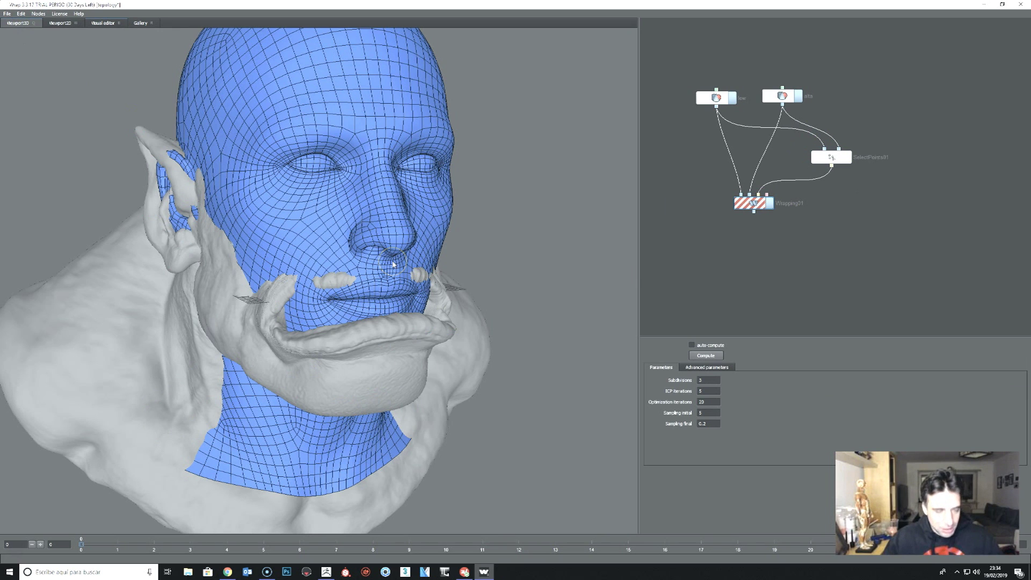
{"action": "key", "text": "Tab"}
{"action": "key", "text": "Tab"}
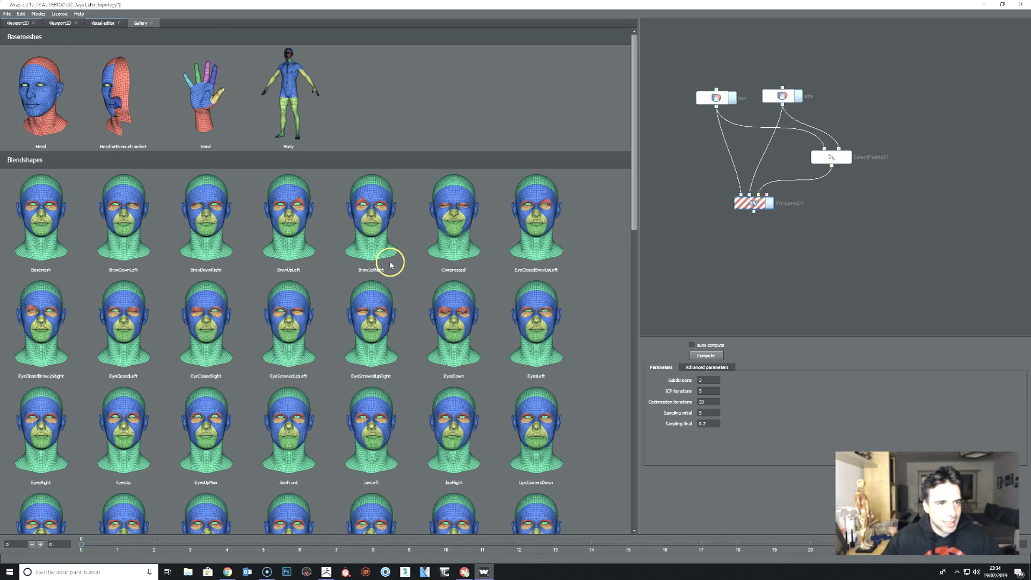
{"action": "key", "text": "Tab"}
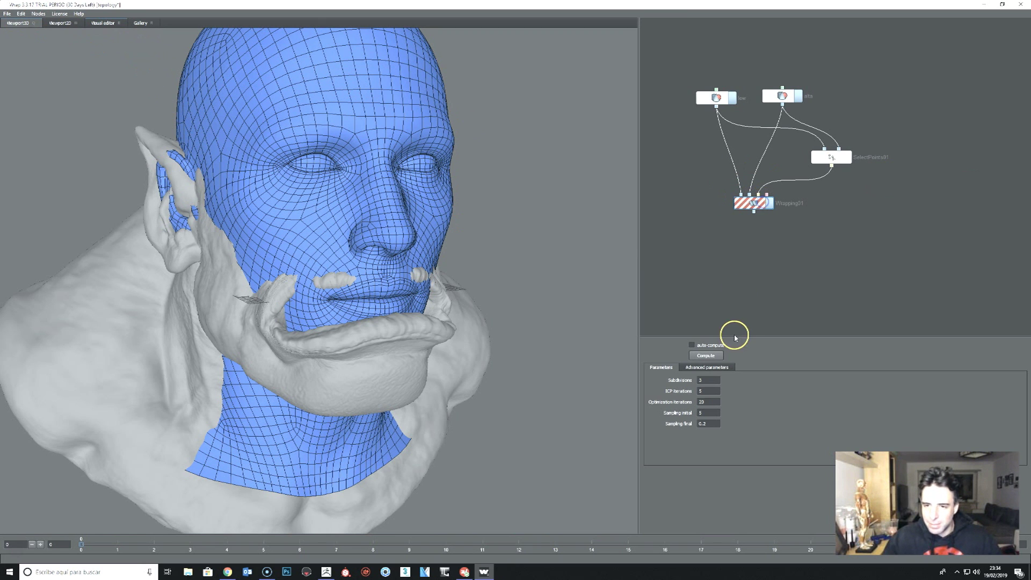
{"action": "left_click", "coordinate": [707, 356]}
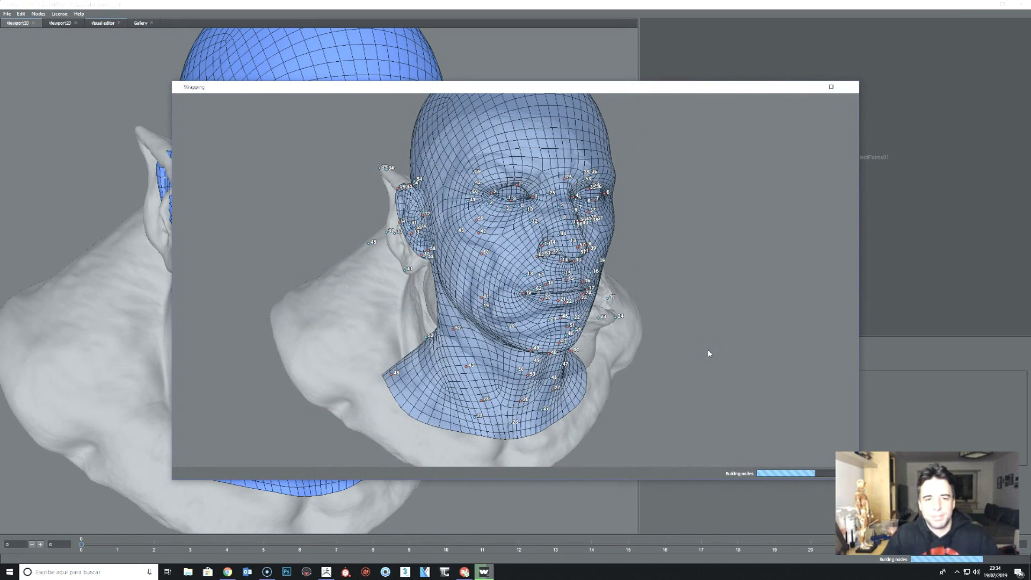
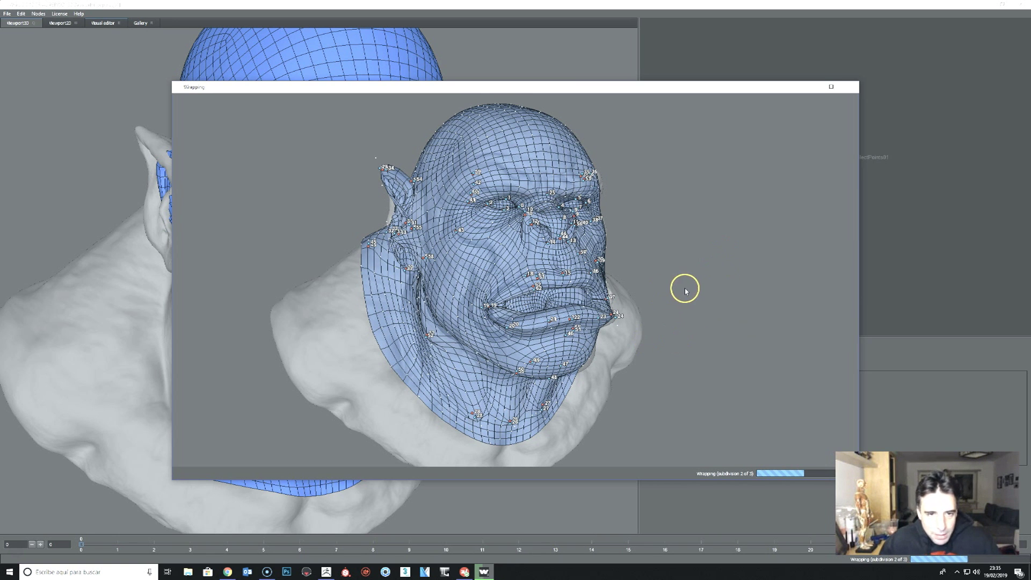
Step: Orbit and zoom the preview to check the wrapped head's profile, back, ear and front
{"action": "left_click_drag", "start_coordinate": [686, 292], "coordinate": [774, 294]}
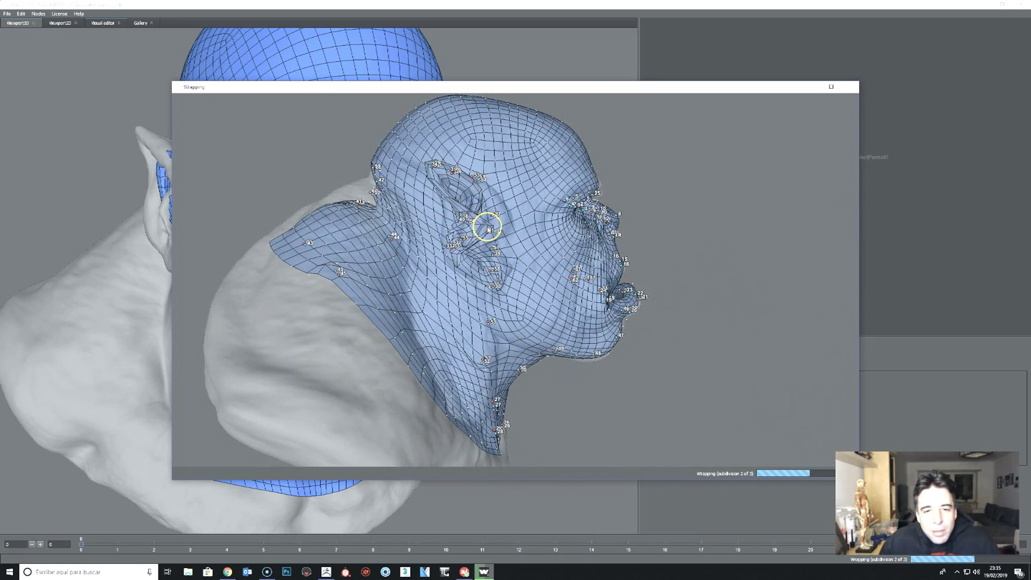
{"action": "left_click_drag", "start_coordinate": [663, 404], "coordinate": [802, 412]}
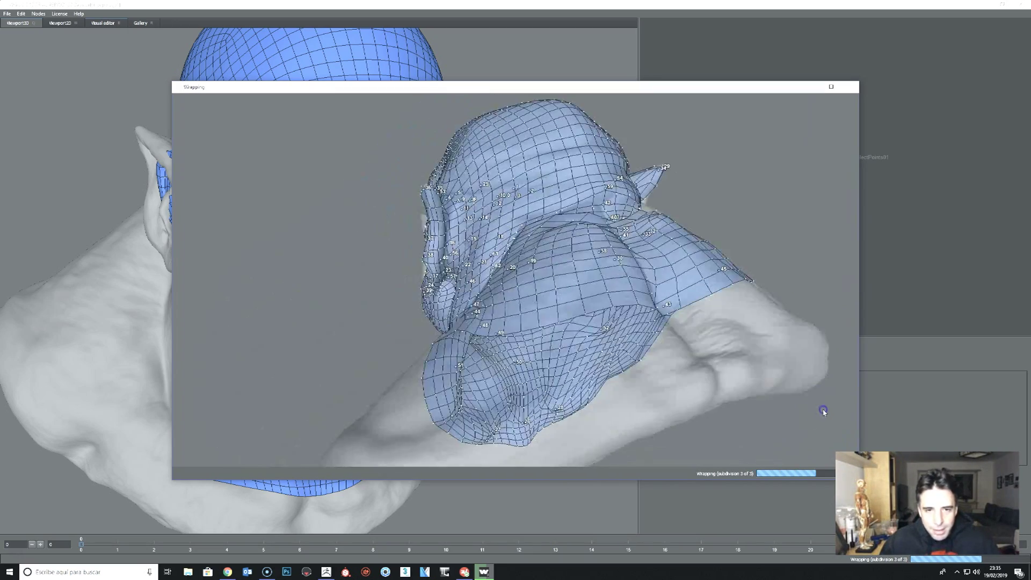
{"action": "left_click_drag", "start_coordinate": [418, 308], "coordinate": [430, 250]}
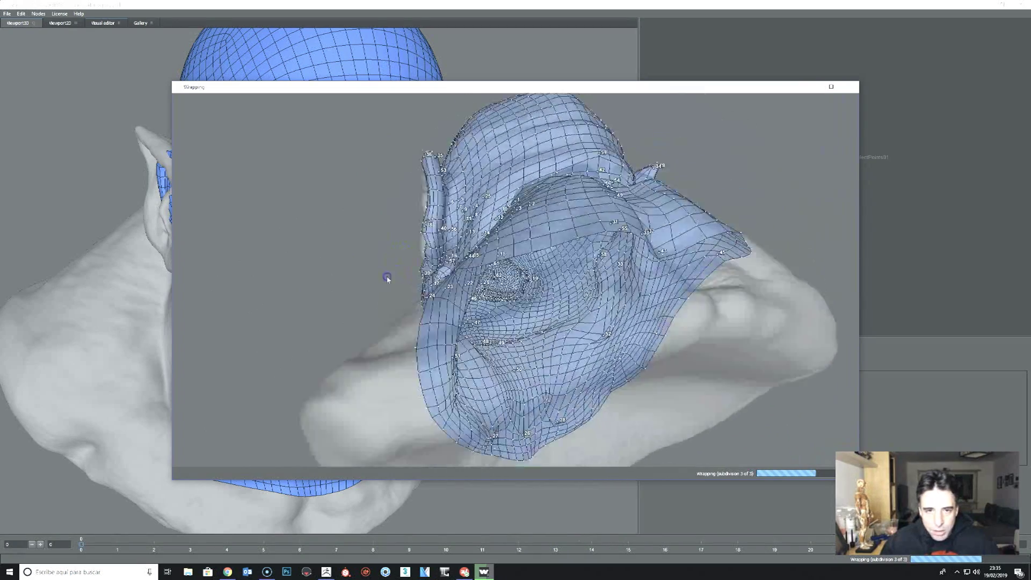
{"action": "left_click_drag", "start_coordinate": [430, 249], "coordinate": [334, 228]}
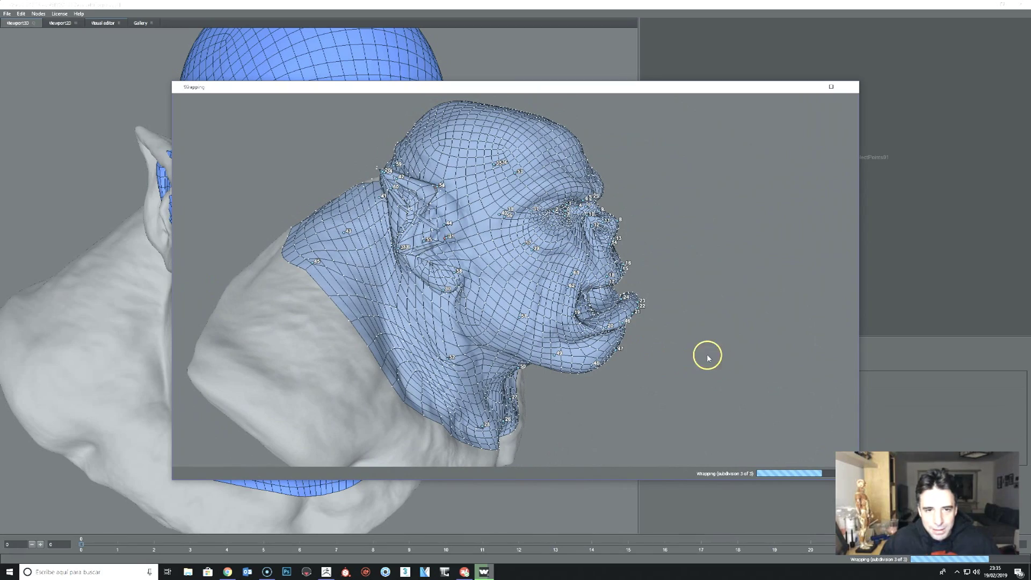
{"action": "right_click_drag", "start_coordinate": [415, 247], "coordinate": [438, 263]}
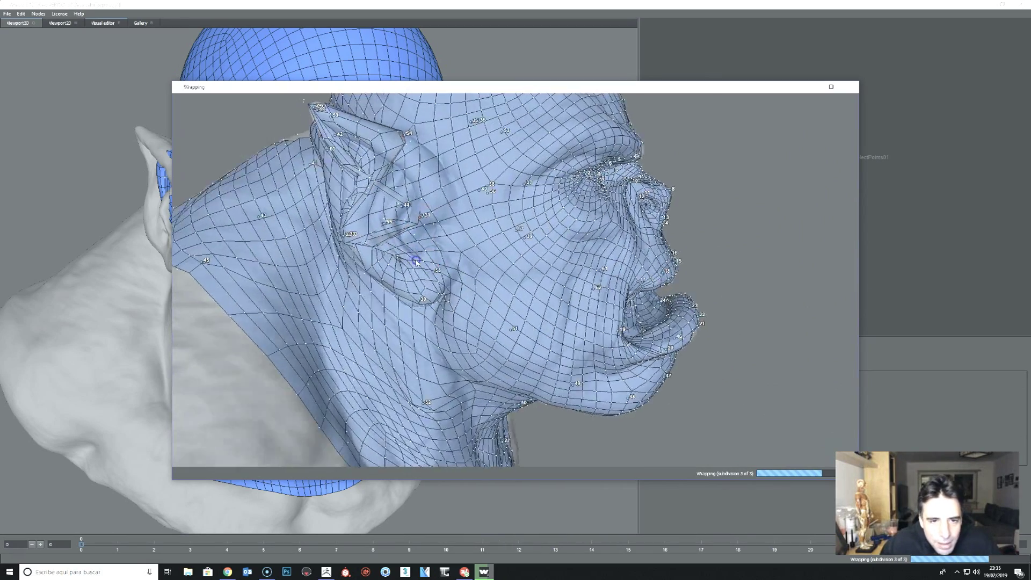
{"action": "left_click", "coordinate": [469, 229]}
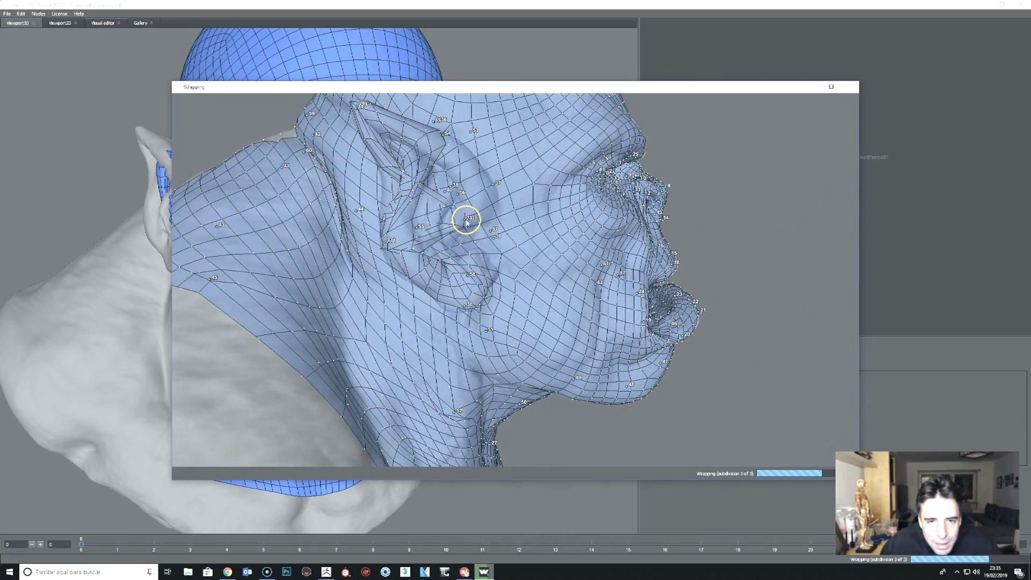
{"action": "mouse_move", "coordinate": [452, 223]}
{"action": "left_mouse_down"}
{"action": "mouse_move", "coordinate": [352, 203]}
{"action": "mouse_move", "coordinate": [424, 230]}
{"action": "left_mouse_up"}
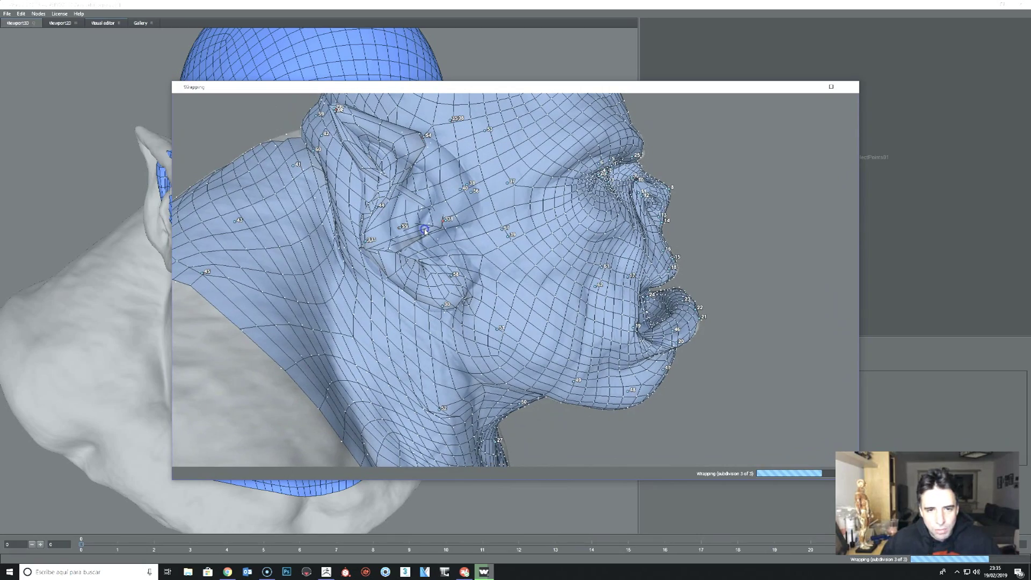
{"action": "scroll", "coordinate": [415, 245], "scroll_direction": "down", "scroll_amount": 5}
{"action": "left_click_drag", "start_coordinate": [419, 253], "coordinate": [364, 249]}
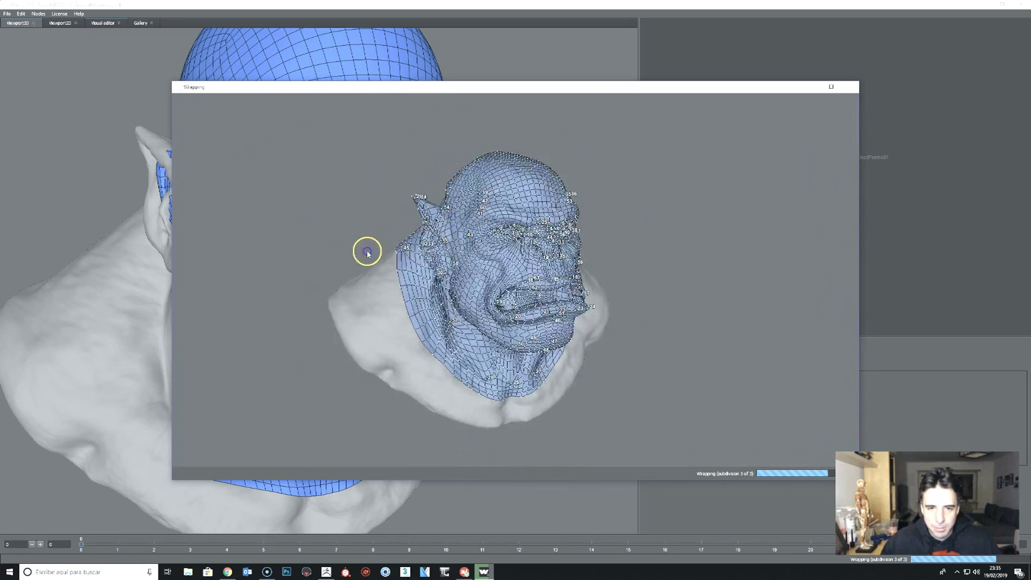
{"action": "right_click_drag", "start_coordinate": [361, 261], "coordinate": [366, 312]}
{"action": "left_click_drag", "start_coordinate": [366, 311], "coordinate": [267, 320]}
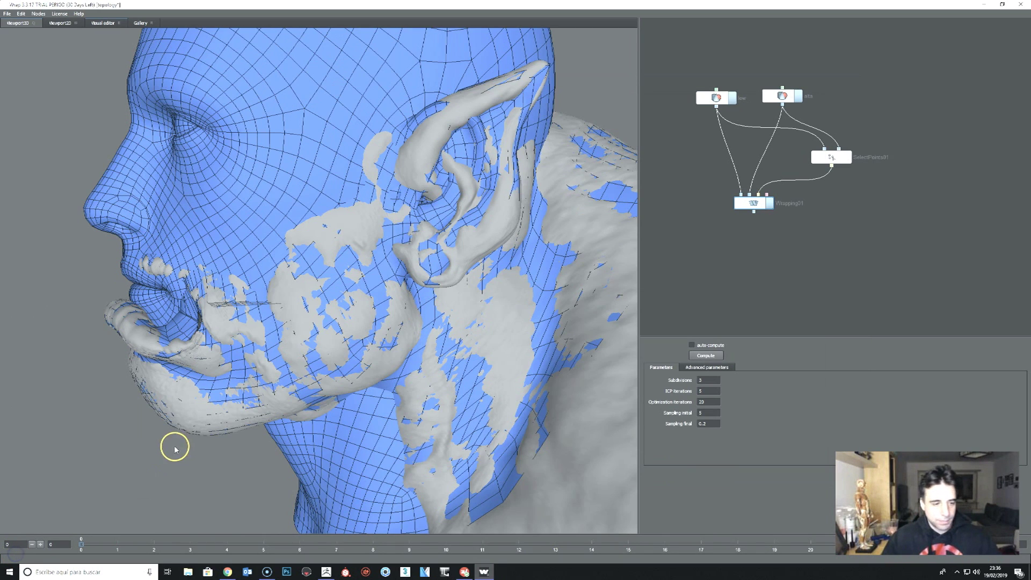
{"action": "left_click_drag", "start_coordinate": [128, 446], "coordinate": [590, 188]}
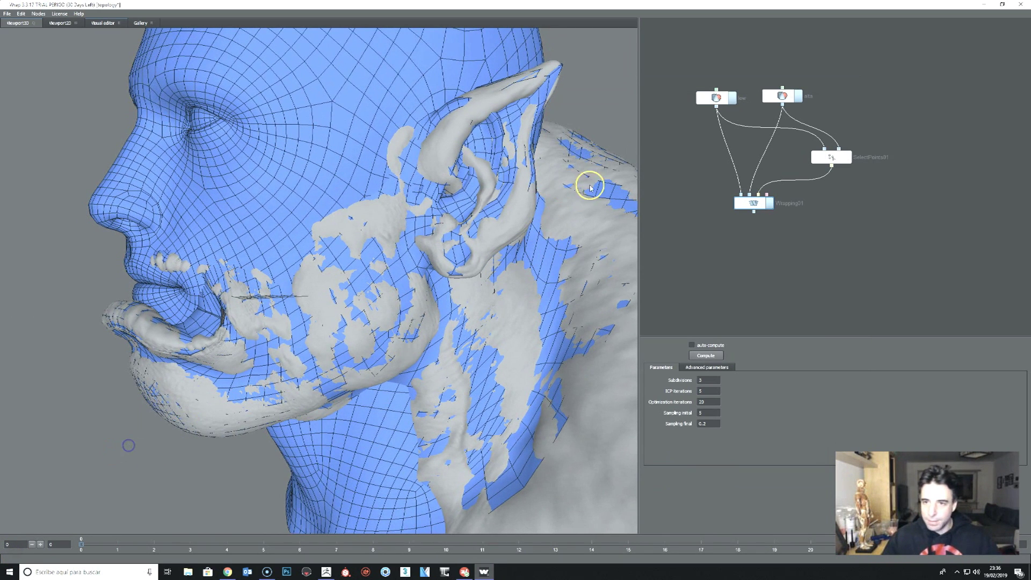
Step: Hide the orc scan node and orbit to inspect the wrapped mesh's profiles
{"action": "left_click", "coordinate": [788, 105]}
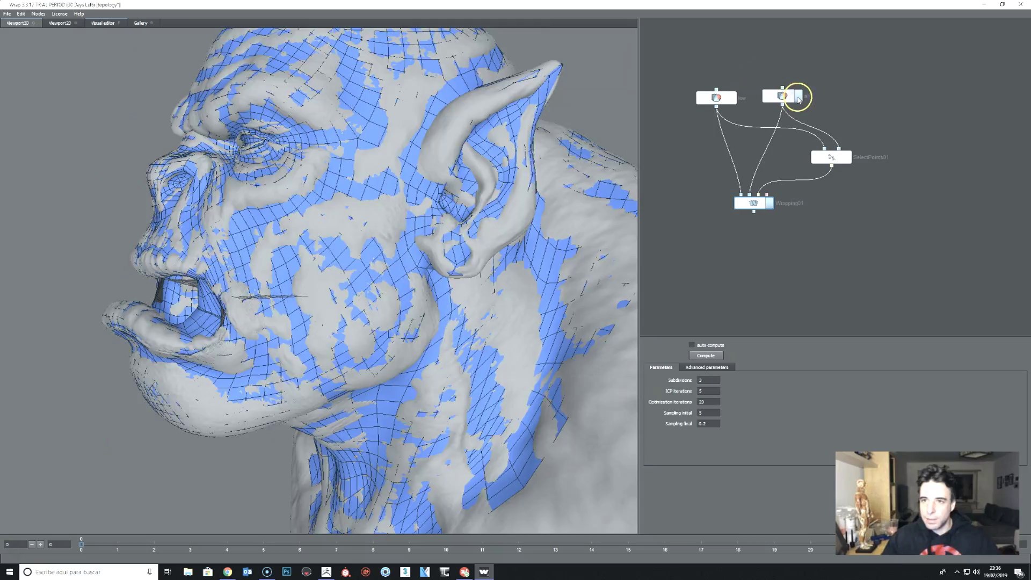
{"action": "left_click", "coordinate": [798, 97]}
{"action": "mouse_move", "coordinate": [412, 283]}
{"action": "left_mouse_down"}
{"action": "mouse_move", "coordinate": [612, 294]}
{"action": "mouse_move", "coordinate": [320, 323]}
{"action": "mouse_move", "coordinate": [380, 369]}
{"action": "mouse_move", "coordinate": [278, 374]}
{"action": "left_mouse_up"}
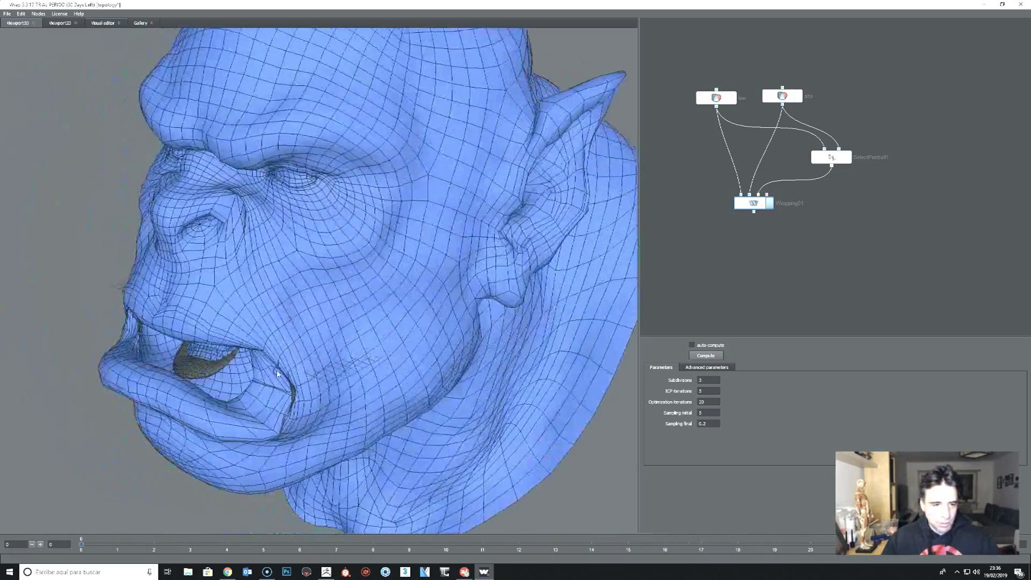
{"action": "mouse_move", "coordinate": [203, 382]}
{"action": "left_mouse_down"}
{"action": "mouse_move", "coordinate": [308, 356]}
{"action": "mouse_move", "coordinate": [370, 367]}
{"action": "left_mouse_up"}
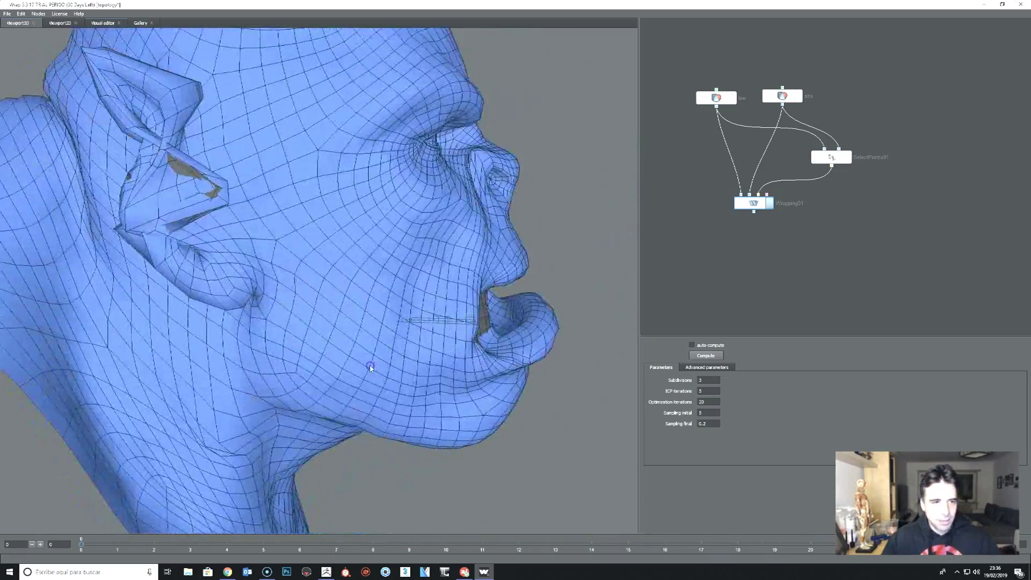
{"action": "left_click_drag", "start_coordinate": [208, 201], "coordinate": [229, 187]}
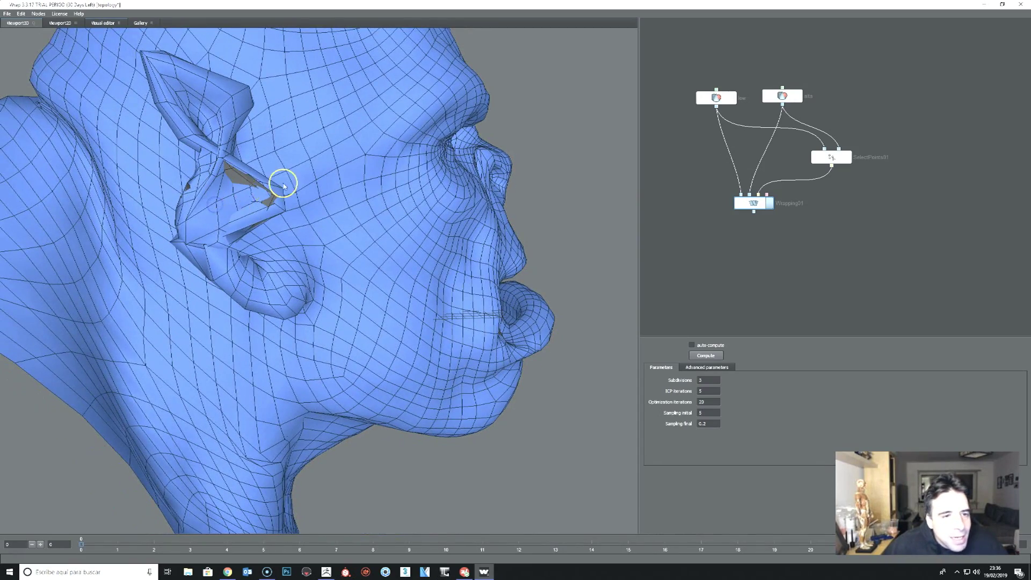
{"action": "scroll", "coordinate": [284, 186], "scroll_direction": "down", "scroll_amount": 5}
{"action": "mouse_move", "coordinate": [256, 232]}
{"action": "left_mouse_down"}
{"action": "mouse_move", "coordinate": [42, 231]}
{"action": "mouse_move", "coordinate": [25, 216]}
{"action": "left_mouse_up"}
Step: Inspect the mouth gaps up close, then show the SelectPoints01 node's settings
{"action": "mouse_move", "coordinate": [224, 166]}
{"action": "left_mouse_down"}
{"action": "mouse_move", "coordinate": [249, 183]}
{"action": "mouse_move", "coordinate": [514, 183]}
{"action": "mouse_move", "coordinate": [550, 215]}
{"action": "mouse_move", "coordinate": [545, 263]}
{"action": "left_mouse_up"}
{"action": "mouse_move", "coordinate": [380, 334]}
{"action": "left_mouse_down"}
{"action": "mouse_move", "coordinate": [370, 306]}
{"action": "mouse_move", "coordinate": [559, 279]}
{"action": "mouse_move", "coordinate": [629, 285]}
{"action": "left_mouse_up"}
{"action": "mouse_move", "coordinate": [628, 285]}
{"action": "right_mouse_down"}
{"action": "mouse_move", "coordinate": [380, 293]}
{"action": "mouse_move", "coordinate": [322, 339]}
{"action": "mouse_move", "coordinate": [211, 302]}
{"action": "right_mouse_up"}
{"action": "mouse_move", "coordinate": [211, 301]}
{"action": "left_mouse_down"}
{"action": "mouse_move", "coordinate": [107, 337]}
{"action": "mouse_move", "coordinate": [225, 336]}
{"action": "left_mouse_up"}
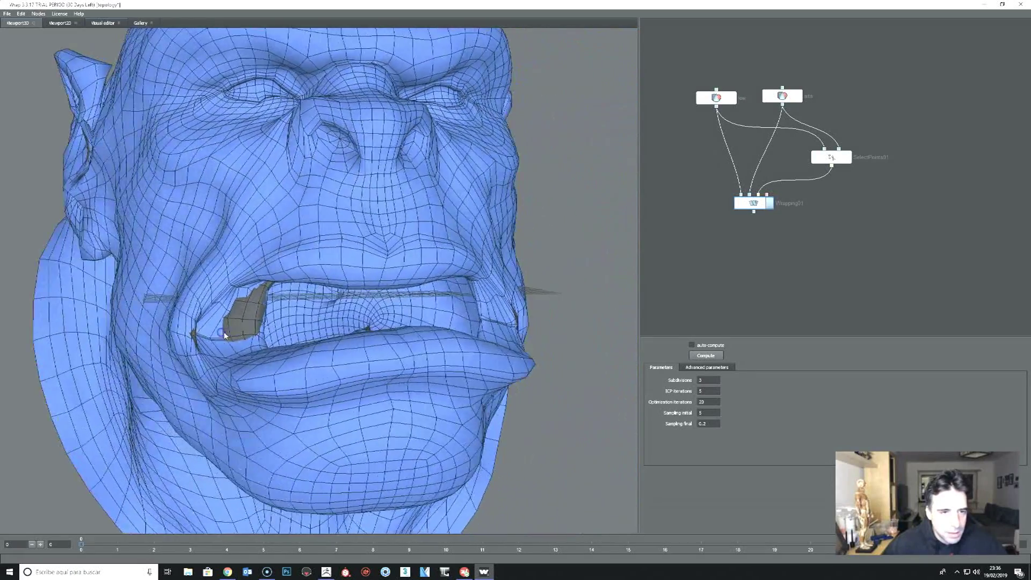
{"action": "right_click_drag", "start_coordinate": [225, 336], "coordinate": [231, 322]}
{"action": "left_click_drag", "start_coordinate": [231, 322], "coordinate": [272, 313]}
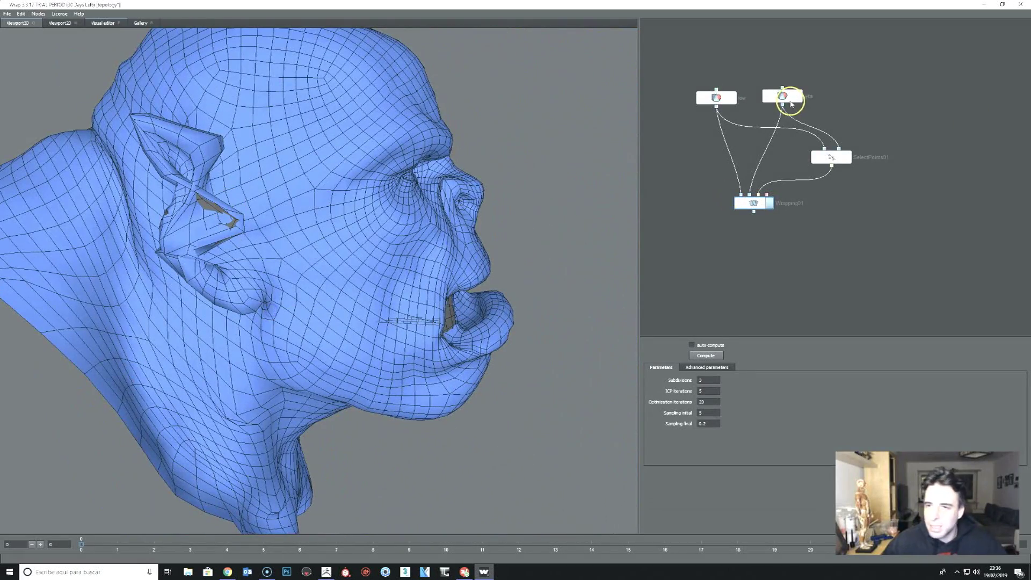
{"action": "left_click", "coordinate": [831, 157]}
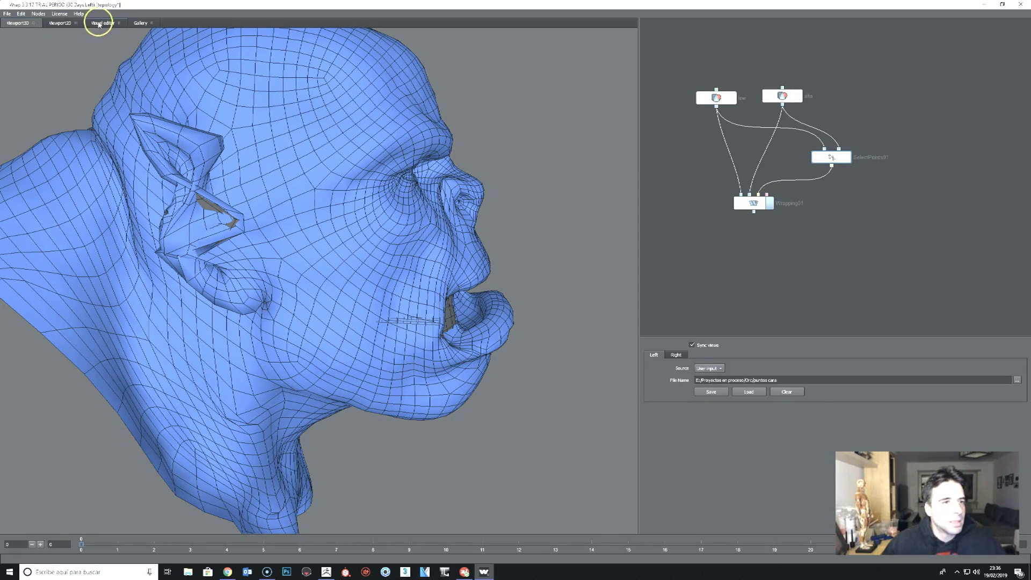
Step: Open the Visual editor and review the landmark points around the ears on both heads
{"action": "left_click", "coordinate": [99, 23]}
{"action": "mouse_move", "coordinate": [461, 267]}
{"action": "left_mouse_down"}
{"action": "mouse_move", "coordinate": [367, 273]}
{"action": "mouse_move", "coordinate": [367, 228]}
{"action": "left_mouse_up"}
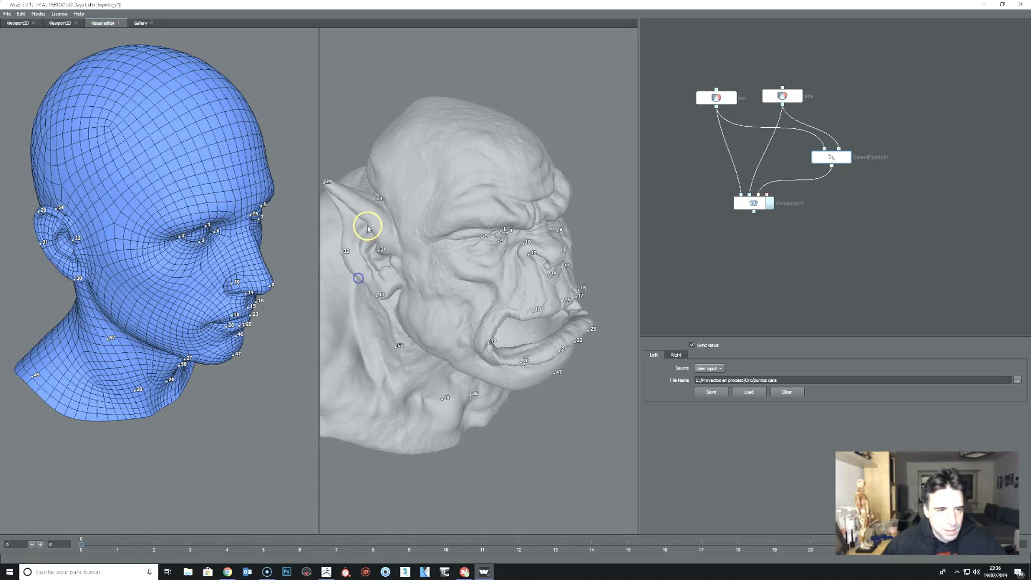
{"action": "mouse_move", "coordinate": [48, 251]}
{"action": "left_mouse_down"}
{"action": "mouse_move", "coordinate": [100, 255]}
{"action": "mouse_move", "coordinate": [79, 215]}
{"action": "left_mouse_up"}
{"action": "scroll", "coordinate": [99, 255], "scroll_direction": "up", "scroll_amount": 5}
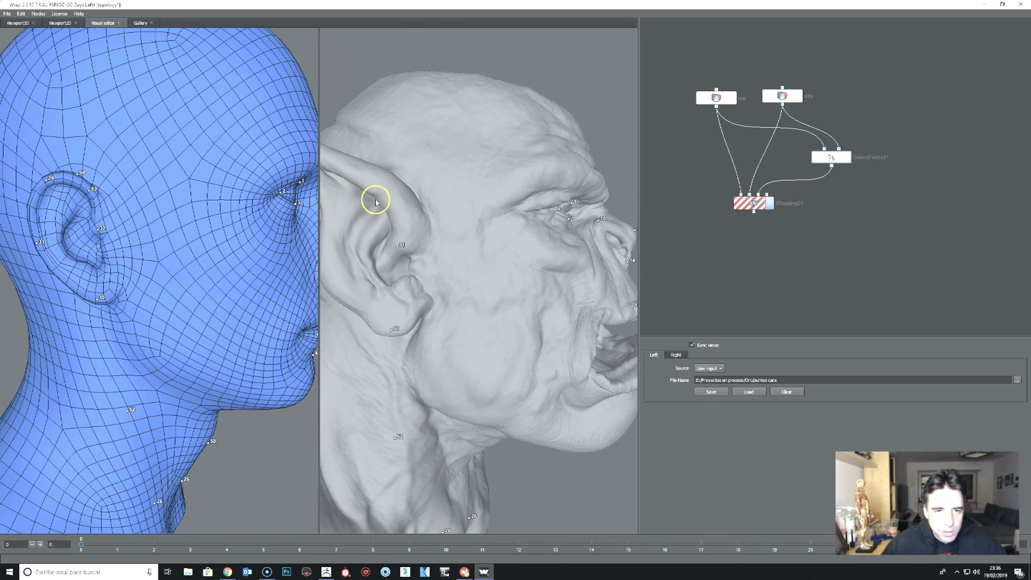
{"action": "scroll", "coordinate": [349, 253], "scroll_direction": "up", "scroll_amount": 1}
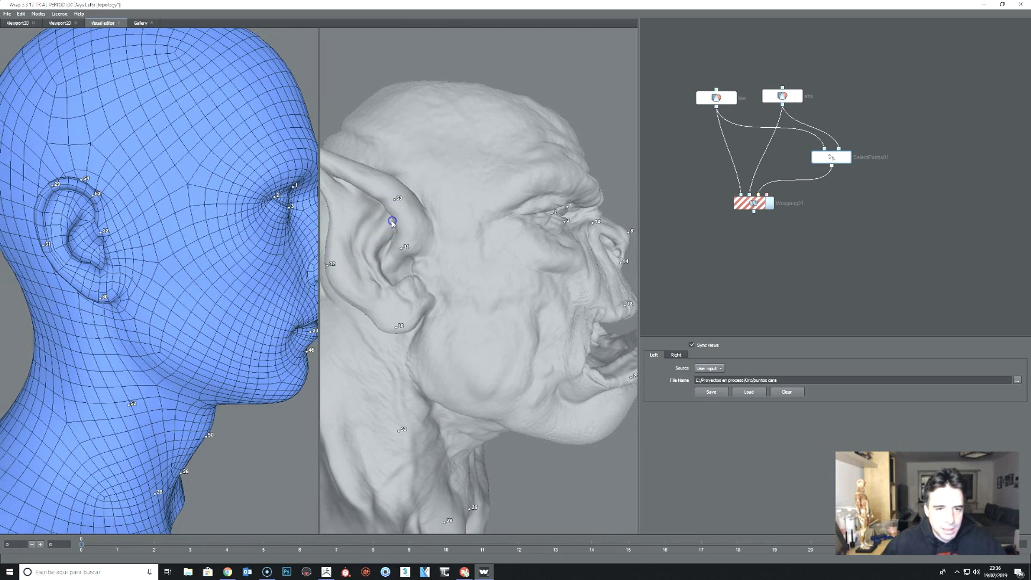
{"action": "scroll", "coordinate": [398, 236], "scroll_direction": "up", "scroll_amount": 4}
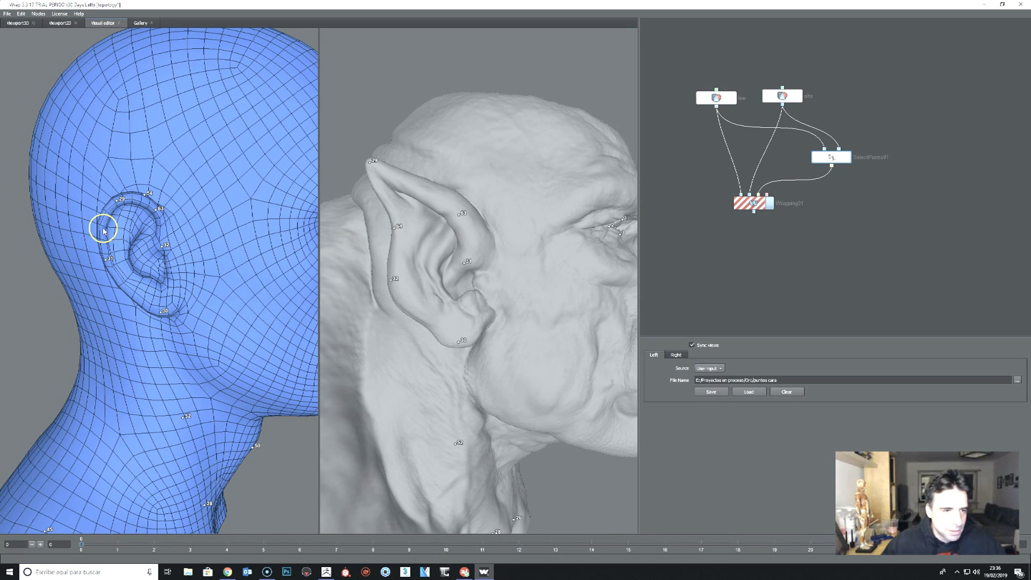
{"action": "scroll", "coordinate": [95, 279], "scroll_direction": "down", "scroll_amount": 3}
Step: Orbit both heads from back to front to check the ear and face landmarks
{"action": "left_click_drag", "start_coordinate": [95, 278], "coordinate": [279, 277]}
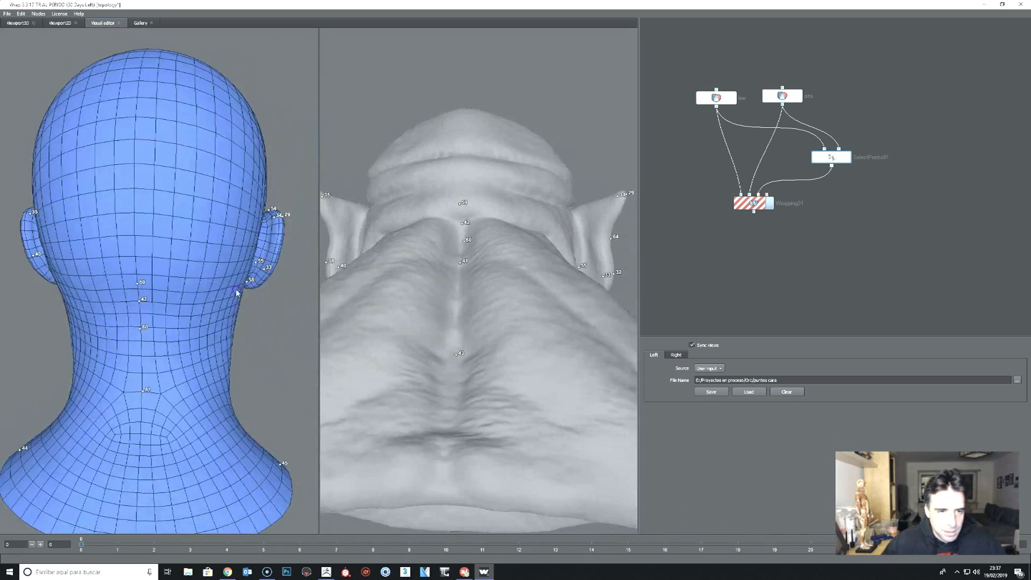
{"action": "scroll", "coordinate": [275, 301], "scroll_direction": "up", "scroll_amount": 2}
{"action": "left_click_drag", "start_coordinate": [272, 320], "coordinate": [207, 286]}
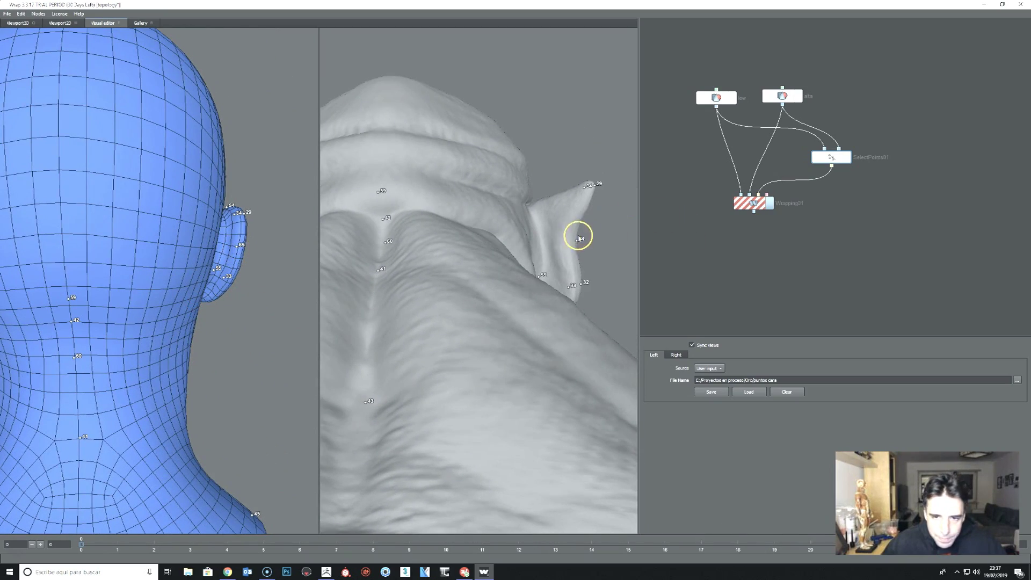
{"action": "mouse_move", "coordinate": [565, 278]}
{"action": "left_mouse_down"}
{"action": "mouse_move", "coordinate": [535, 273]}
{"action": "mouse_move", "coordinate": [532, 252]}
{"action": "left_mouse_up"}
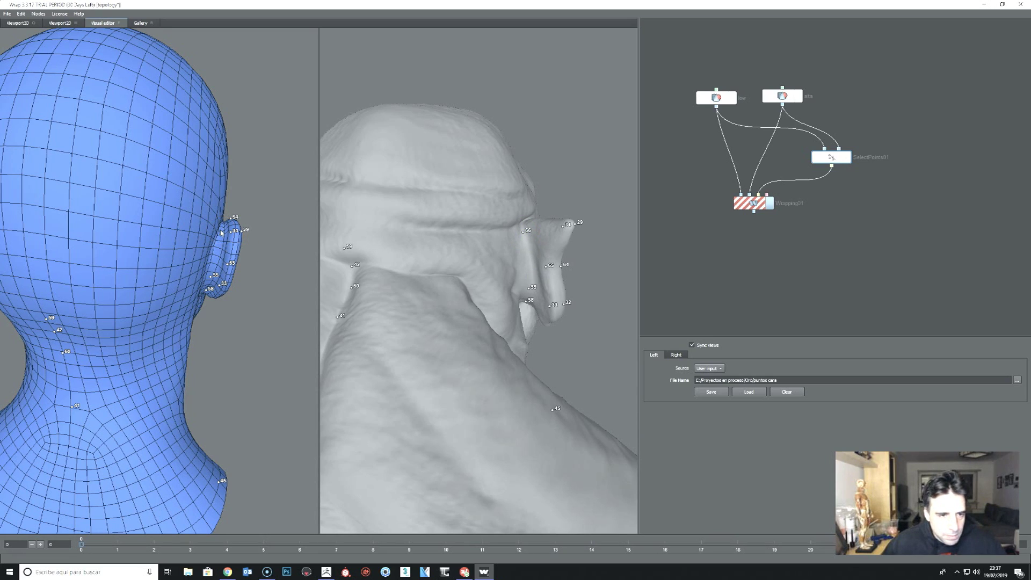
{"action": "left_click_drag", "start_coordinate": [242, 255], "coordinate": [75, 260]}
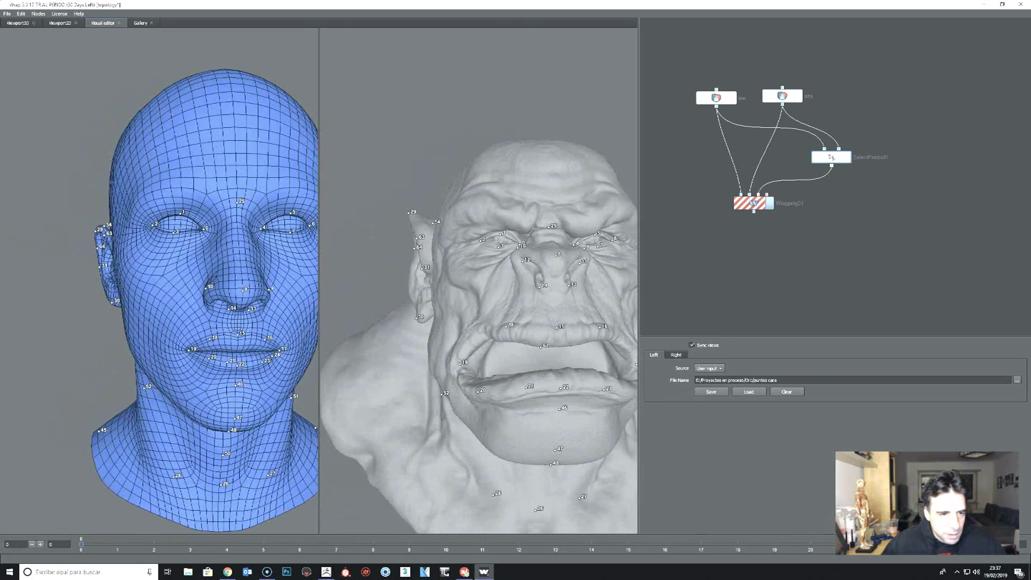
{"action": "scroll", "coordinate": [103, 349], "scroll_direction": "up", "scroll_amount": 5}
{"action": "mouse_move", "coordinate": [103, 350]}
{"action": "left_mouse_down"}
{"action": "mouse_move", "coordinate": [75, 333]}
{"action": "mouse_move", "coordinate": [104, 304]}
{"action": "mouse_move", "coordinate": [87, 344]}
{"action": "left_mouse_up"}
{"action": "scroll", "coordinate": [94, 355], "scroll_direction": "up", "scroll_amount": 3}
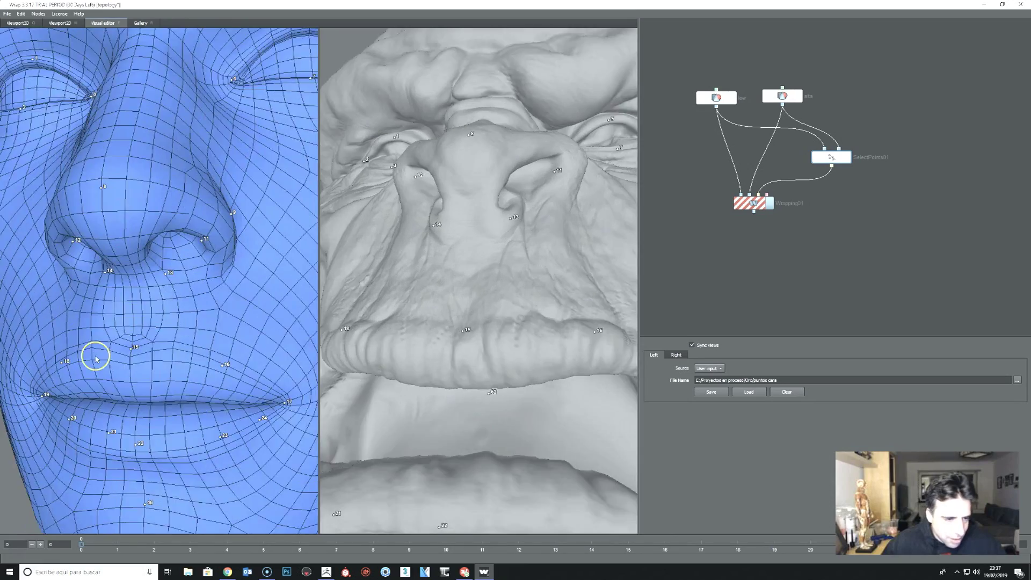
{"action": "scroll", "coordinate": [91, 357], "scroll_direction": "up", "scroll_amount": 3}
{"action": "scroll", "coordinate": [81, 387], "scroll_direction": "up", "scroll_amount": 3}
{"action": "scroll", "coordinate": [118, 344], "scroll_direction": "up", "scroll_amount": 2}
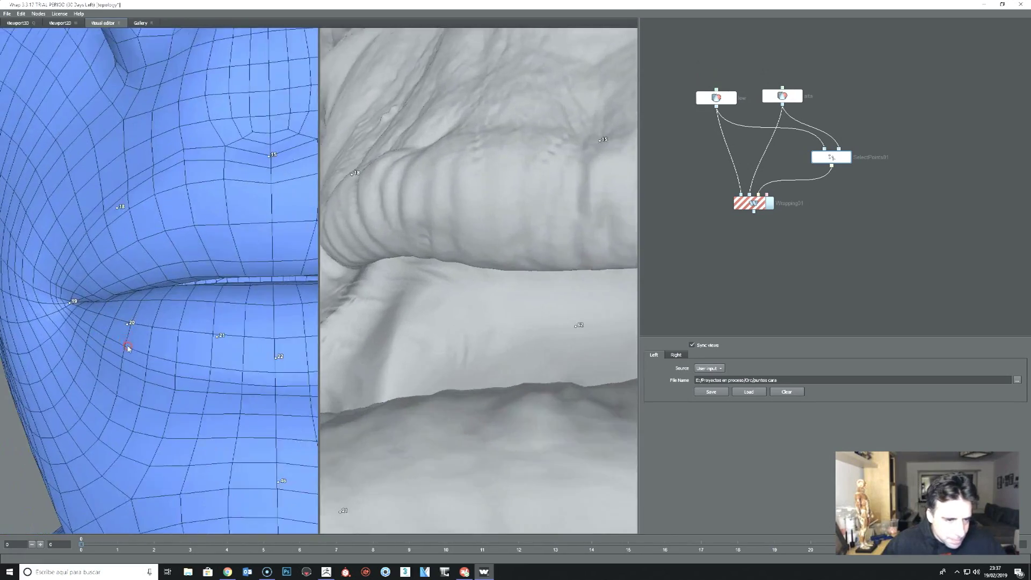
{"action": "scroll", "coordinate": [129, 354], "scroll_direction": "up", "scroll_amount": 2}
{"action": "scroll", "coordinate": [126, 363], "scroll_direction": "up", "scroll_amount": 2}
{"action": "scroll", "coordinate": [123, 362], "scroll_direction": "up", "scroll_amount": 2}
{"action": "scroll", "coordinate": [122, 362], "scroll_direction": "down", "scroll_amount": 2}
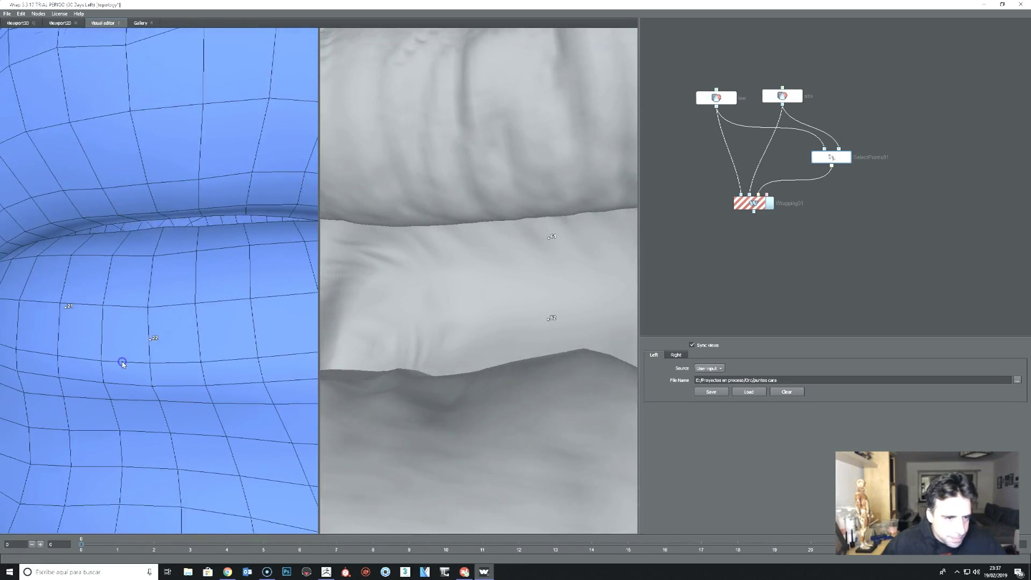
{"action": "scroll", "coordinate": [121, 362], "scroll_direction": "down", "scroll_amount": 1}
{"action": "scroll", "coordinate": [122, 362], "scroll_direction": "up", "scroll_amount": 2}
{"action": "scroll", "coordinate": [122, 364], "scroll_direction": "up", "scroll_amount": 2}
{"action": "scroll", "coordinate": [121, 365], "scroll_direction": "down", "scroll_amount": 3}
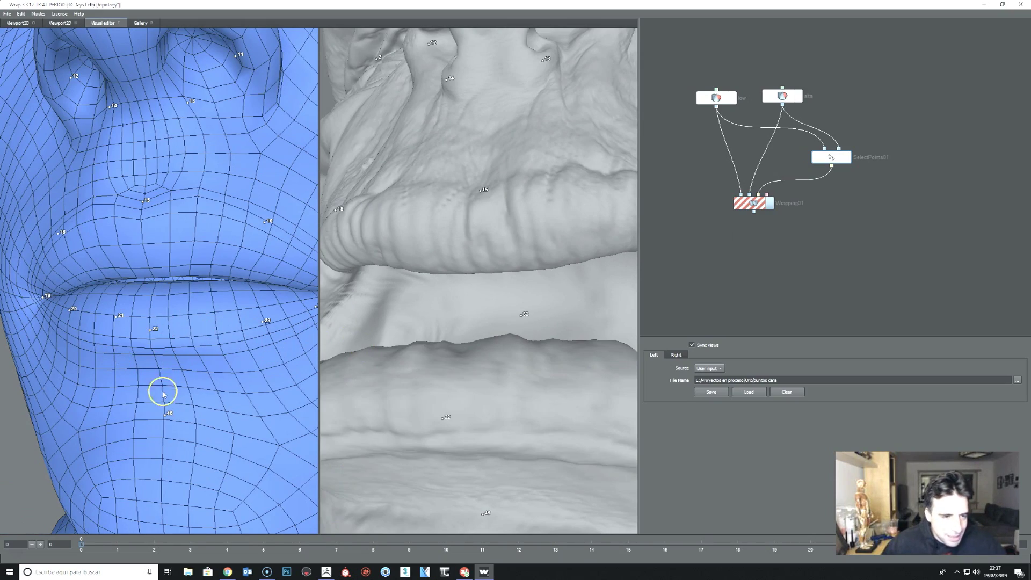
{"action": "scroll", "coordinate": [163, 394], "scroll_direction": "down", "scroll_amount": 5}
{"action": "mouse_move", "coordinate": [156, 294]}
{"action": "left_mouse_down"}
{"action": "mouse_move", "coordinate": [161, 367]}
{"action": "mouse_move", "coordinate": [138, 381]}
{"action": "mouse_move", "coordinate": [154, 444]}
{"action": "left_mouse_up"}
{"action": "scroll", "coordinate": [145, 376], "scroll_direction": "up", "scroll_amount": 3}
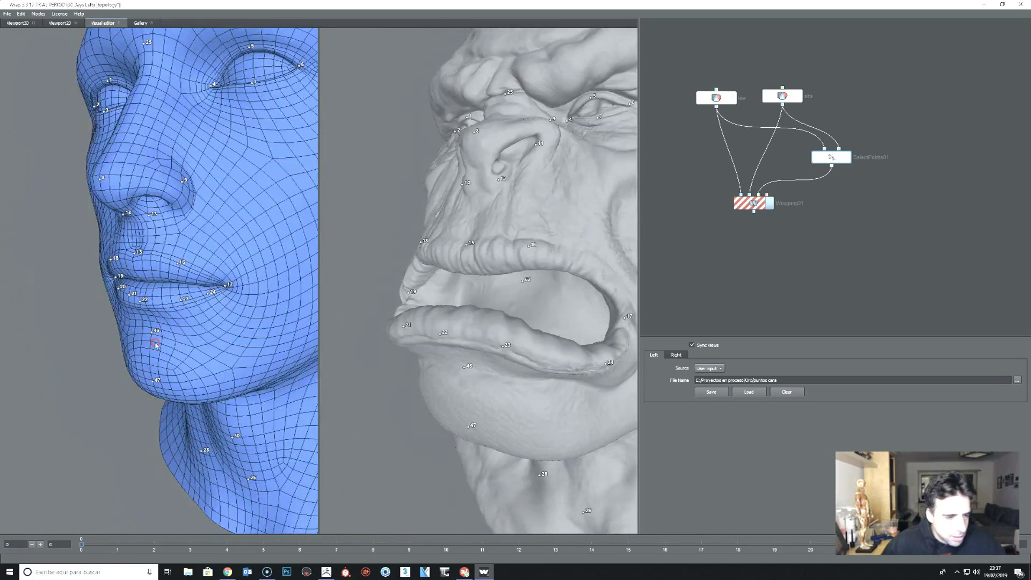
{"action": "scroll", "coordinate": [154, 444], "scroll_direction": "up", "scroll_amount": 5}
{"action": "scroll", "coordinate": [154, 394], "scroll_direction": "up", "scroll_amount": 3}
{"action": "scroll", "coordinate": [148, 371], "scroll_direction": "up", "scroll_amount": 3}
{"action": "mouse_move", "coordinate": [147, 382]}
{"action": "left_mouse_down"}
{"action": "mouse_move", "coordinate": [131, 452]}
{"action": "mouse_move", "coordinate": [106, 359]}
{"action": "mouse_move", "coordinate": [80, 368]}
{"action": "mouse_move", "coordinate": [108, 349]}
{"action": "mouse_move", "coordinate": [212, 338]}
{"action": "mouse_move", "coordinate": [144, 335]}
{"action": "left_mouse_up"}
{"action": "mouse_move", "coordinate": [144, 336]}
{"action": "right_mouse_down"}
{"action": "mouse_move", "coordinate": [168, 323]}
{"action": "mouse_move", "coordinate": [150, 324]}
{"action": "right_mouse_up"}
{"action": "left_click_drag", "start_coordinate": [150, 324], "coordinate": [103, 317]}
{"action": "right_click_drag", "start_coordinate": [104, 318], "coordinate": [419, 320]}
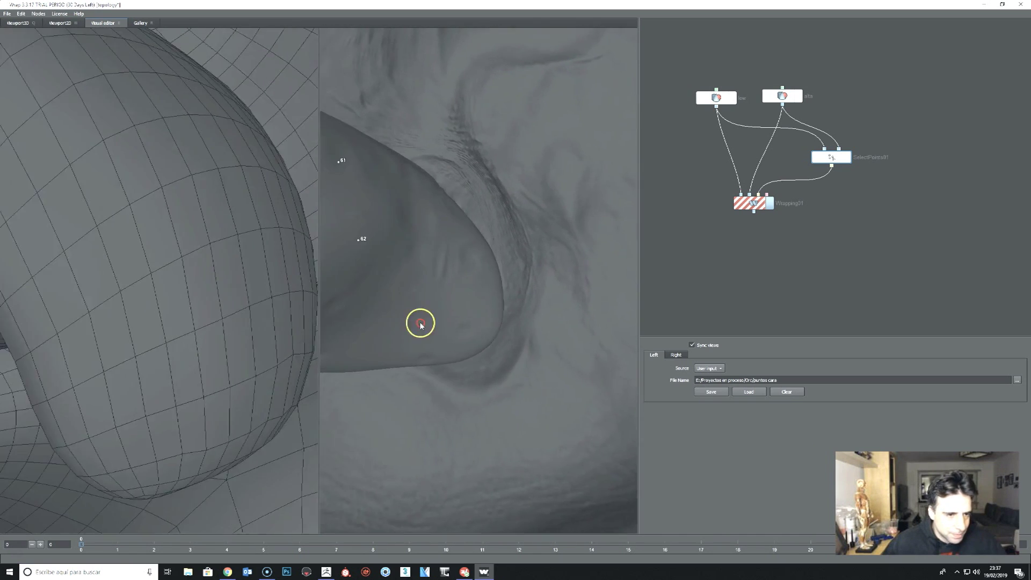
{"action": "left_click_drag", "start_coordinate": [419, 320], "coordinate": [452, 327]}
{"action": "mouse_move", "coordinate": [168, 211]}
{"action": "right_mouse_down"}
{"action": "mouse_move", "coordinate": [260, 294]}
{"action": "mouse_move", "coordinate": [239, 295]}
{"action": "right_mouse_up"}
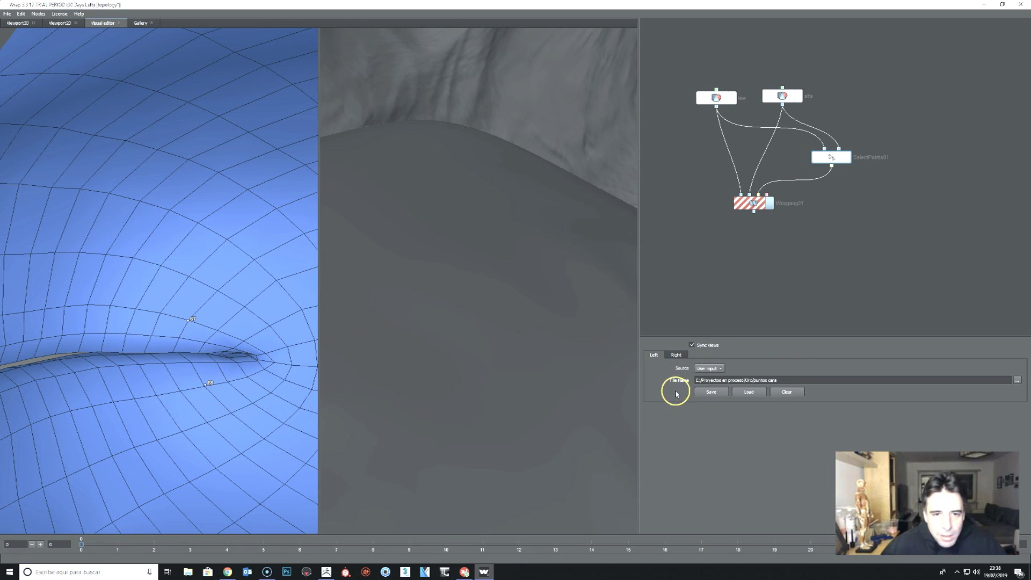
{"action": "scroll", "coordinate": [479, 303], "scroll_direction": "up", "scroll_amount": 10}
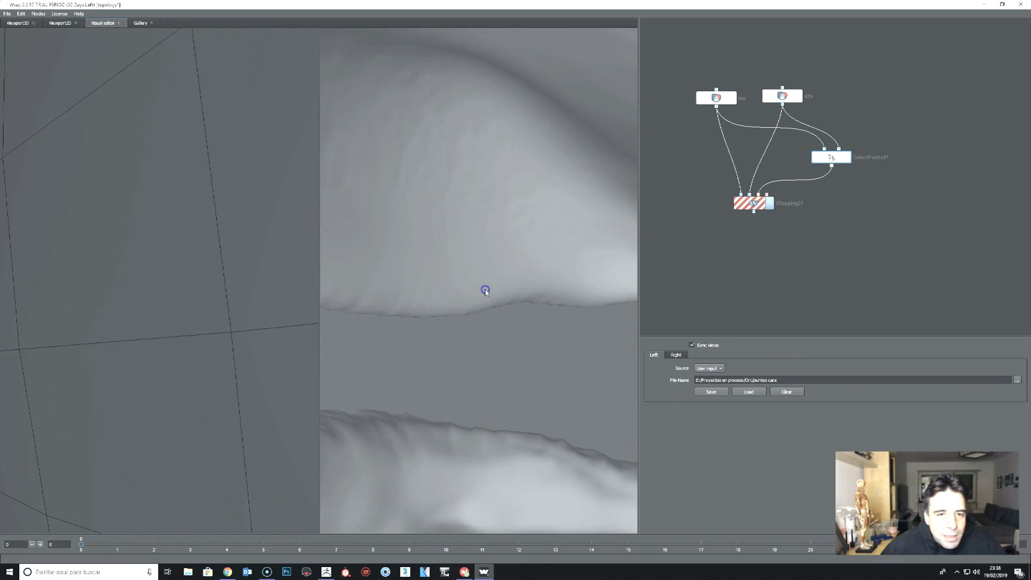
{"action": "scroll", "coordinate": [487, 293], "scroll_direction": "up", "scroll_amount": 3}
{"action": "scroll", "coordinate": [488, 295], "scroll_direction": "down", "scroll_amount": 3}
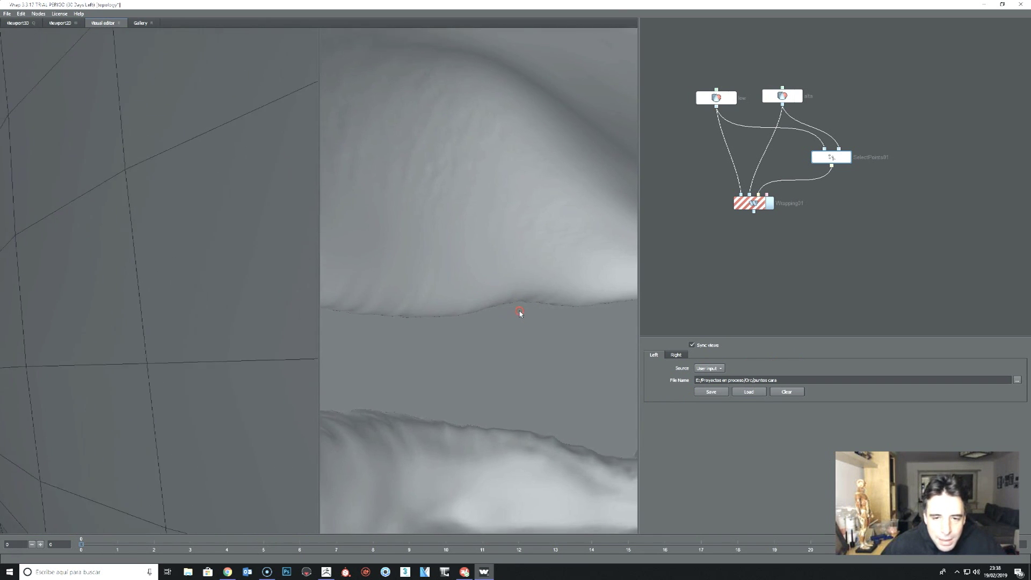
{"action": "scroll", "coordinate": [484, 290], "scroll_direction": "up", "scroll_amount": 5}
{"action": "scroll", "coordinate": [447, 269], "scroll_direction": "down", "scroll_amount": 3}
{"action": "scroll", "coordinate": [435, 285], "scroll_direction": "down", "scroll_amount": 3}
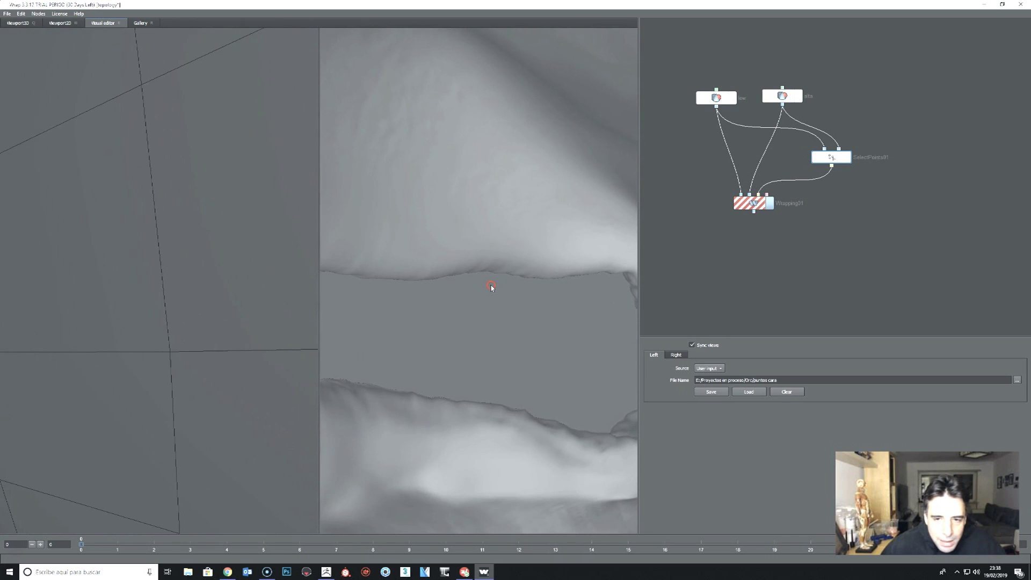
{"action": "mouse_move", "coordinate": [499, 289]}
{"action": "left_mouse_down"}
{"action": "mouse_move", "coordinate": [478, 288]}
{"action": "mouse_move", "coordinate": [519, 271]}
{"action": "left_mouse_up"}
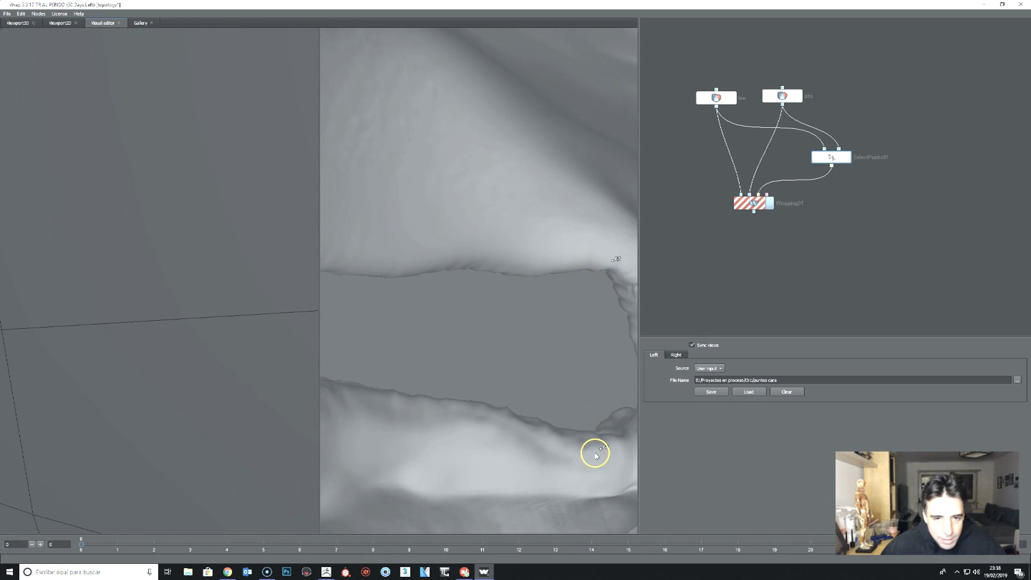
{"action": "mouse_move", "coordinate": [595, 456]}
{"action": "right_mouse_down"}
{"action": "mouse_move", "coordinate": [571, 431]}
{"action": "mouse_move", "coordinate": [570, 392]}
{"action": "right_mouse_up"}
{"action": "right_click_drag", "start_coordinate": [570, 391], "coordinate": [570, 453]}
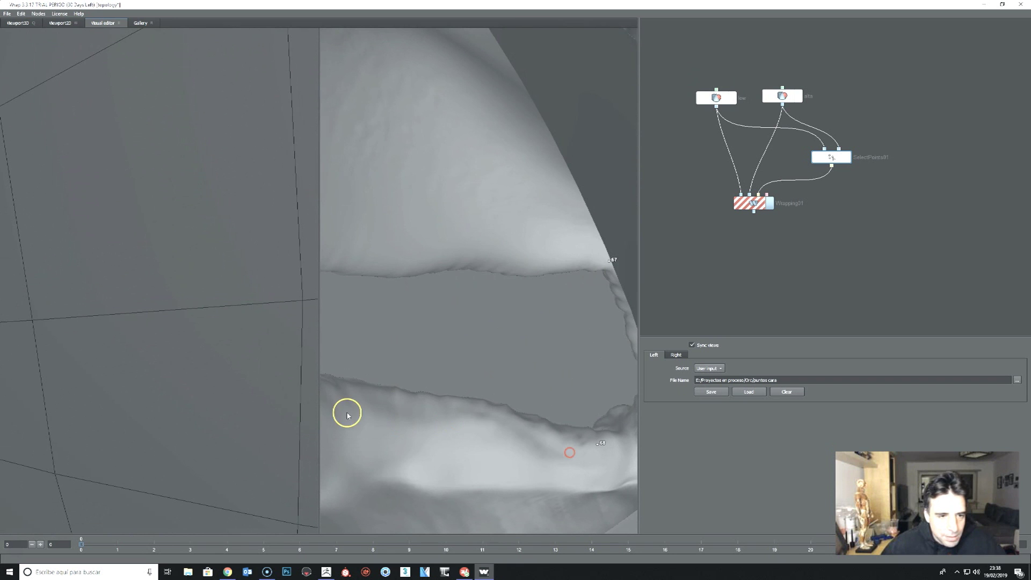
{"action": "mouse_move", "coordinate": [203, 375]}
{"action": "right_mouse_down"}
{"action": "mouse_move", "coordinate": [213, 375]}
{"action": "mouse_move", "coordinate": [199, 383]}
{"action": "mouse_move", "coordinate": [209, 405]}
{"action": "right_mouse_up"}
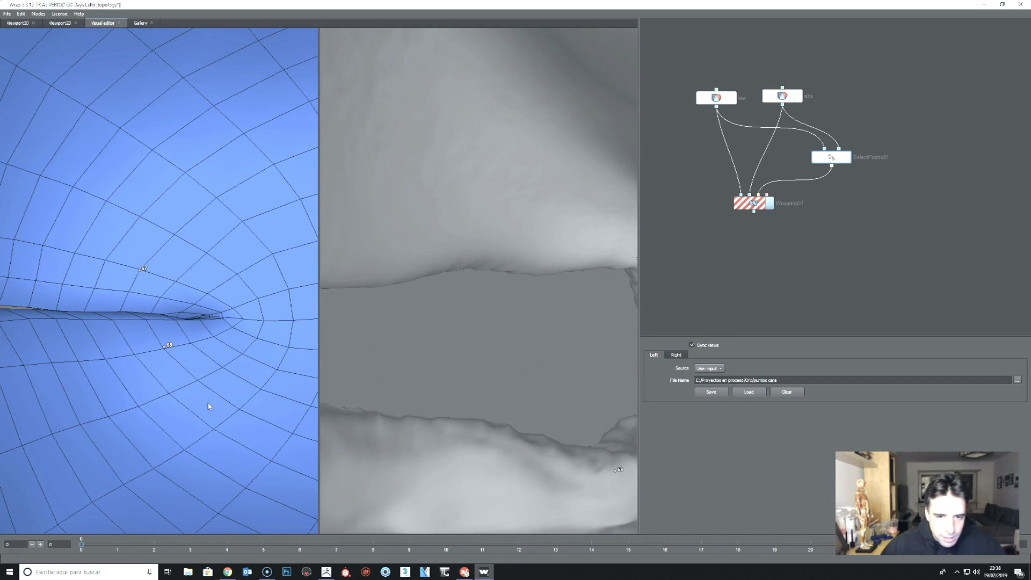
{"action": "mouse_move", "coordinate": [553, 385]}
{"action": "right_mouse_down"}
{"action": "mouse_move", "coordinate": [544, 334]}
{"action": "mouse_move", "coordinate": [555, 236]}
{"action": "right_mouse_up"}
{"action": "mouse_move", "coordinate": [555, 237]}
{"action": "left_mouse_down"}
{"action": "mouse_move", "coordinate": [518, 269]}
{"action": "mouse_move", "coordinate": [435, 267]}
{"action": "mouse_move", "coordinate": [463, 265]}
{"action": "left_mouse_up"}
{"action": "right_click_drag", "start_coordinate": [462, 265], "coordinate": [501, 415]}
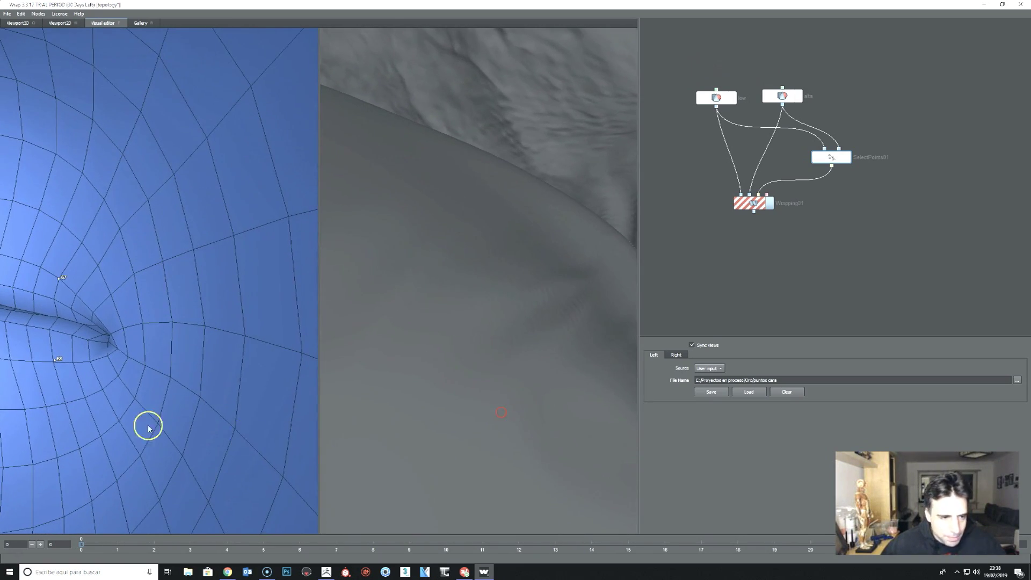
{"action": "left_click_drag", "start_coordinate": [148, 428], "coordinate": [71, 385]}
{"action": "right_click_drag", "start_coordinate": [248, 385], "coordinate": [515, 265]}
{"action": "left_click_drag", "start_coordinate": [514, 265], "coordinate": [484, 362]}
{"action": "mouse_move", "coordinate": [484, 362]}
{"action": "right_mouse_down"}
{"action": "mouse_move", "coordinate": [533, 355]}
{"action": "mouse_move", "coordinate": [440, 357]}
{"action": "right_mouse_up"}
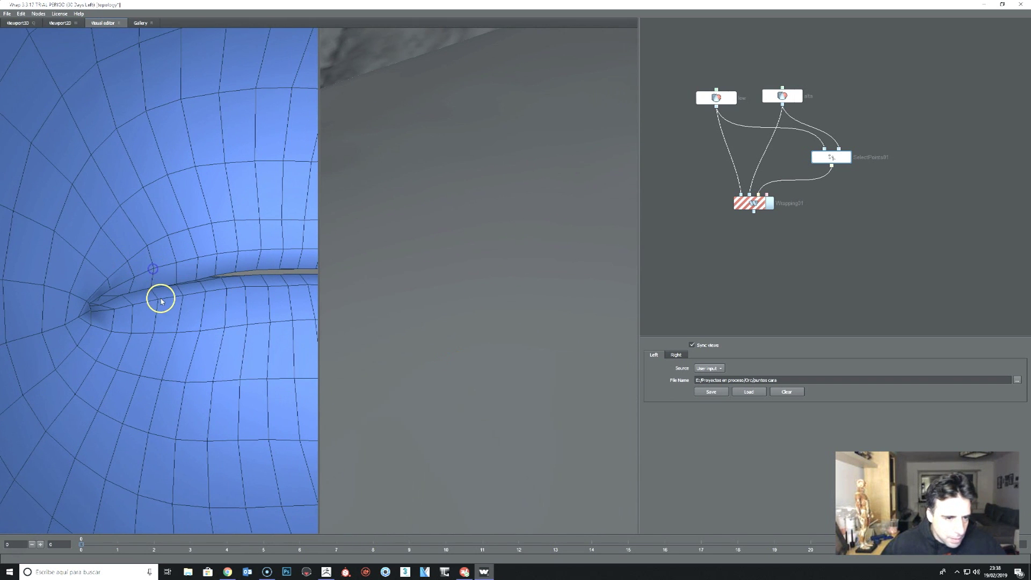
{"action": "mouse_move", "coordinate": [155, 314]}
{"action": "left_mouse_down"}
{"action": "mouse_move", "coordinate": [143, 306]}
{"action": "mouse_move", "coordinate": [142, 274]}
{"action": "left_mouse_up"}
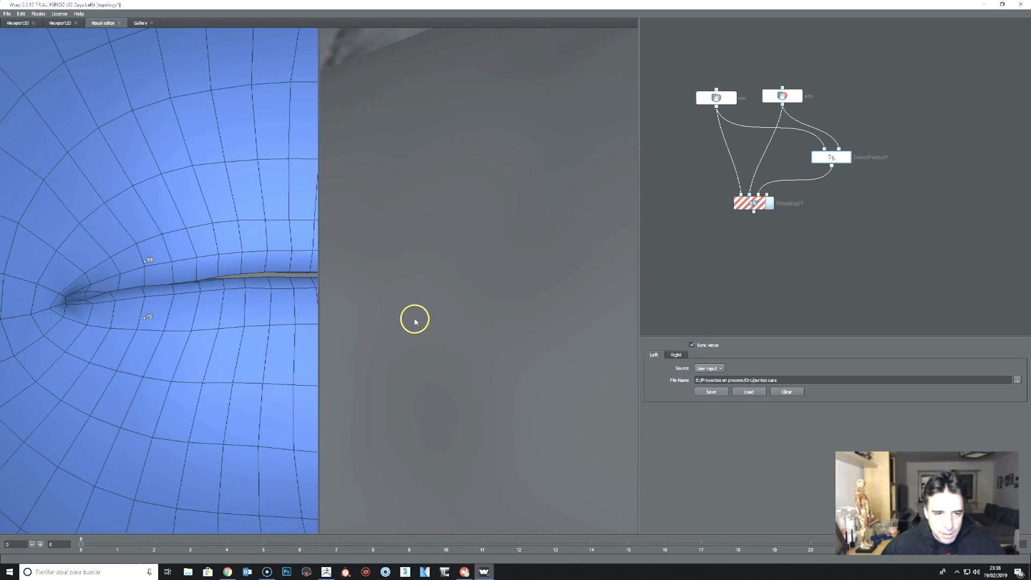
{"action": "left_click_drag", "start_coordinate": [414, 322], "coordinate": [385, 320]}
{"action": "mouse_move", "coordinate": [387, 323]}
{"action": "right_mouse_down"}
{"action": "mouse_move", "coordinate": [391, 336]}
{"action": "mouse_move", "coordinate": [457, 330]}
{"action": "mouse_move", "coordinate": [560, 302]}
{"action": "mouse_move", "coordinate": [461, 325]}
{"action": "right_mouse_up"}
{"action": "mouse_move", "coordinate": [460, 325]}
{"action": "left_mouse_down"}
{"action": "mouse_move", "coordinate": [405, 352]}
{"action": "mouse_move", "coordinate": [454, 329]}
{"action": "left_mouse_up"}
{"action": "mouse_move", "coordinate": [453, 329]}
{"action": "right_mouse_down"}
{"action": "mouse_move", "coordinate": [481, 272]}
{"action": "mouse_move", "coordinate": [443, 311]}
{"action": "right_mouse_up"}
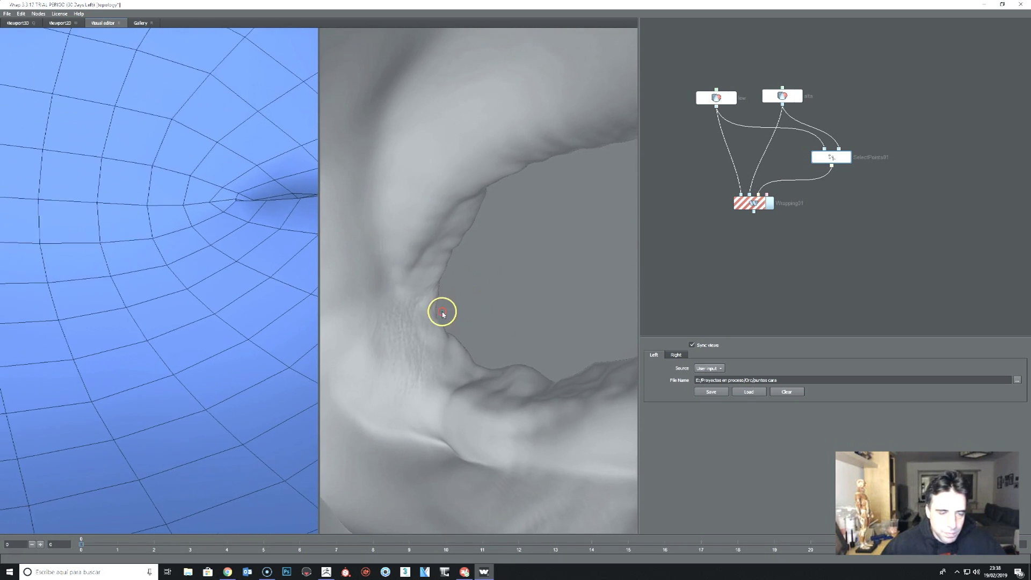
{"action": "left_click_drag", "start_coordinate": [442, 311], "coordinate": [380, 333]}
{"action": "right_click_drag", "start_coordinate": [380, 334], "coordinate": [439, 251]}
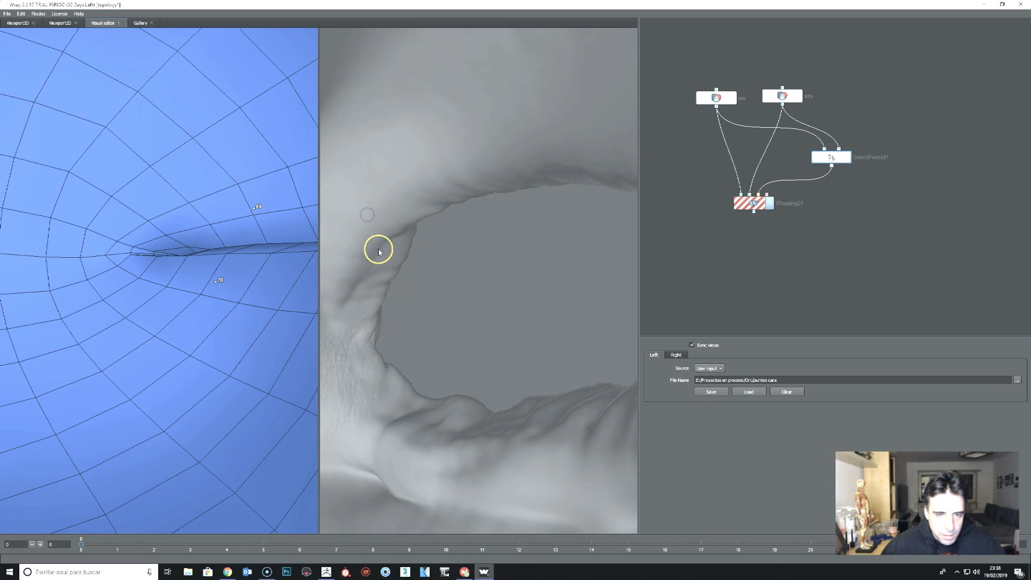
{"action": "left_click_drag", "start_coordinate": [377, 248], "coordinate": [400, 255]}
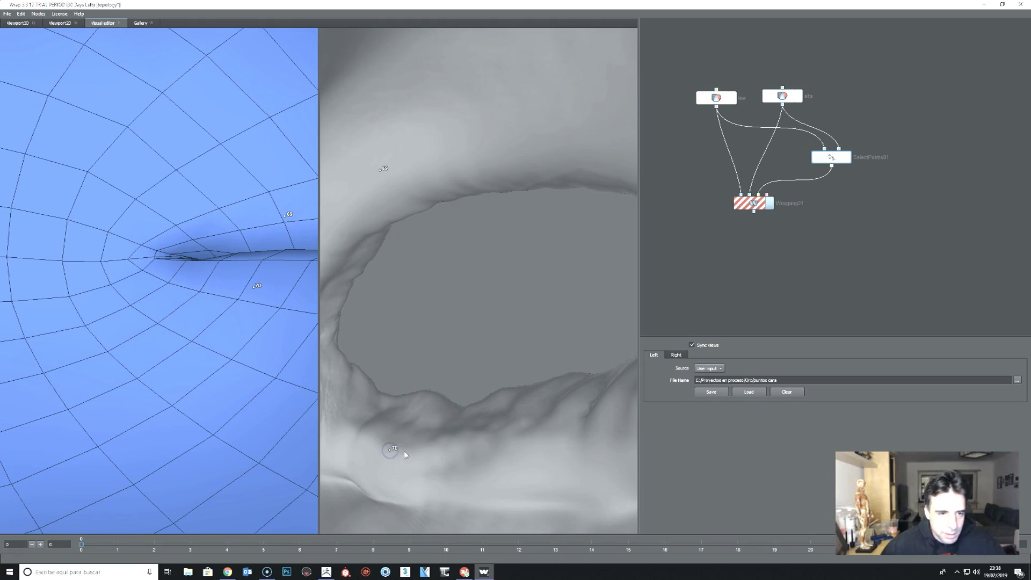
{"action": "scroll", "coordinate": [453, 318], "scroll_direction": "down", "scroll_amount": 2}
{"action": "scroll", "coordinate": [346, 373], "scroll_direction": "down", "scroll_amount": 3}
{"action": "scroll", "coordinate": [301, 391], "scroll_direction": "down", "scroll_amount": 2}
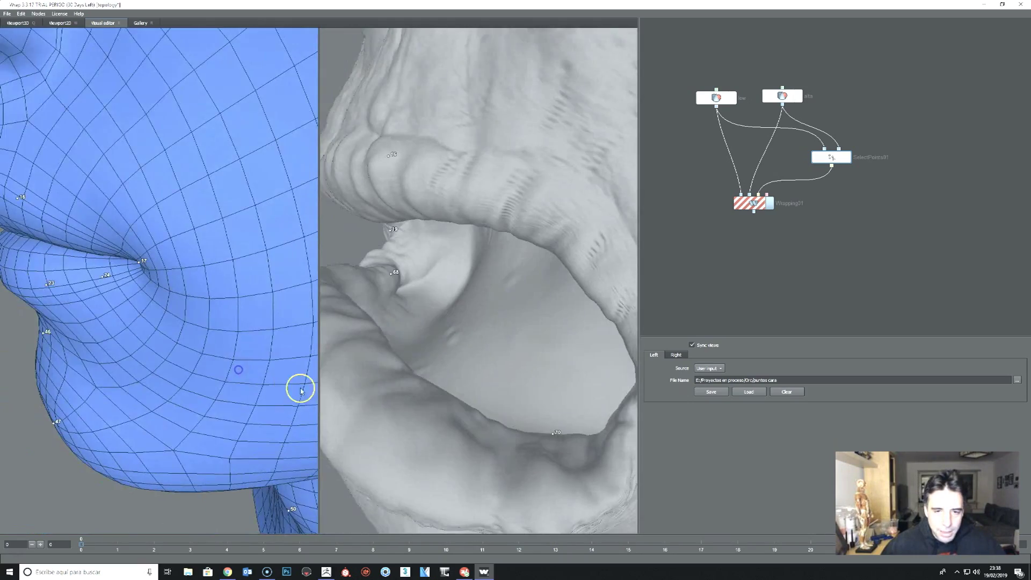
{"action": "scroll", "coordinate": [301, 391], "scroll_direction": "down", "scroll_amount": 3}
{"action": "left_click_drag", "start_coordinate": [407, 285], "coordinate": [507, 260]}
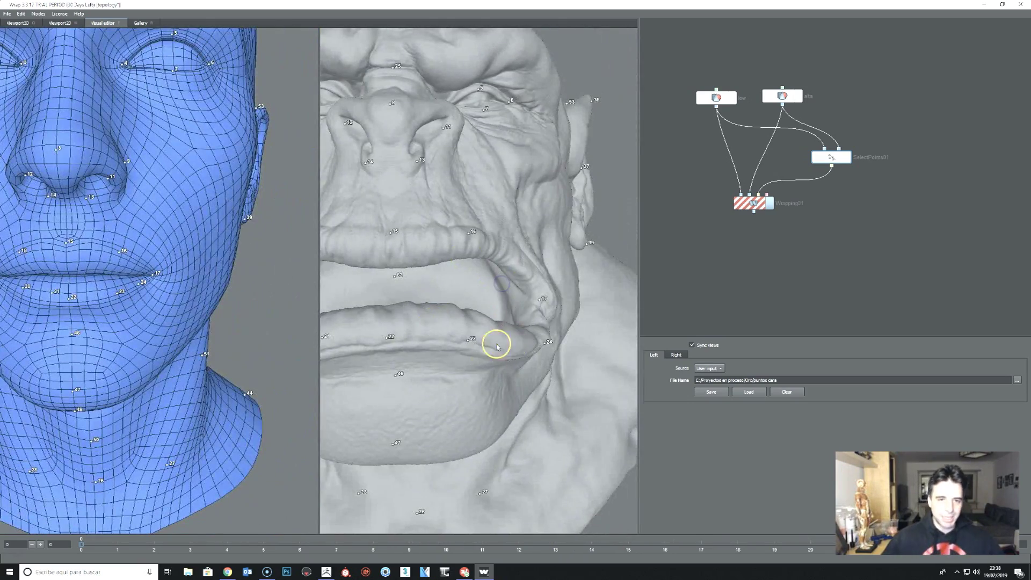
{"action": "scroll", "coordinate": [483, 338], "scroll_direction": "down", "scroll_amount": 5}
{"action": "left_click_drag", "start_coordinate": [403, 307], "coordinate": [391, 345]}
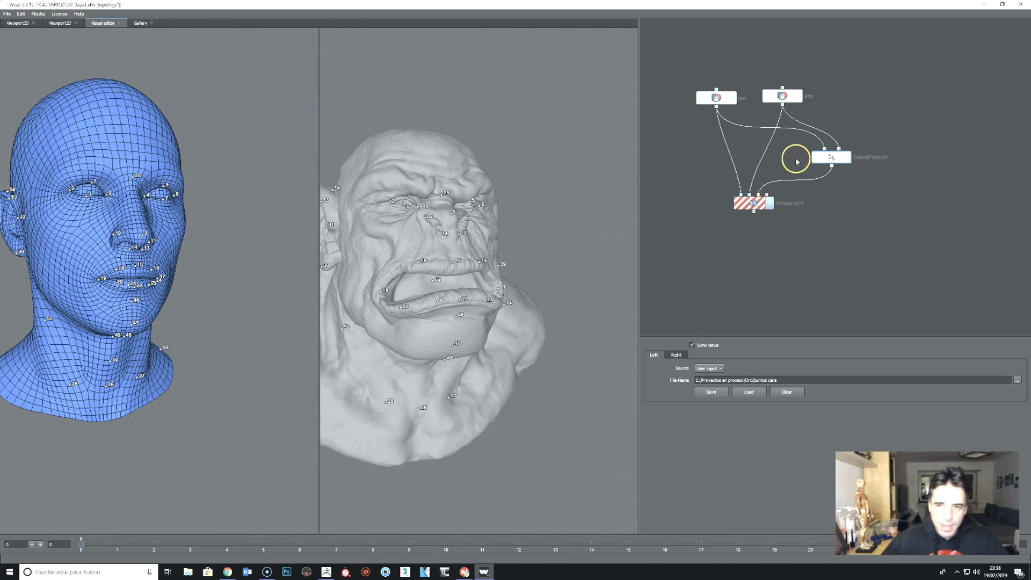
Step: Select Wrapping01, make the low and alta nodes visible, and compute the wrap
{"action": "left_click", "coordinate": [748, 206]}
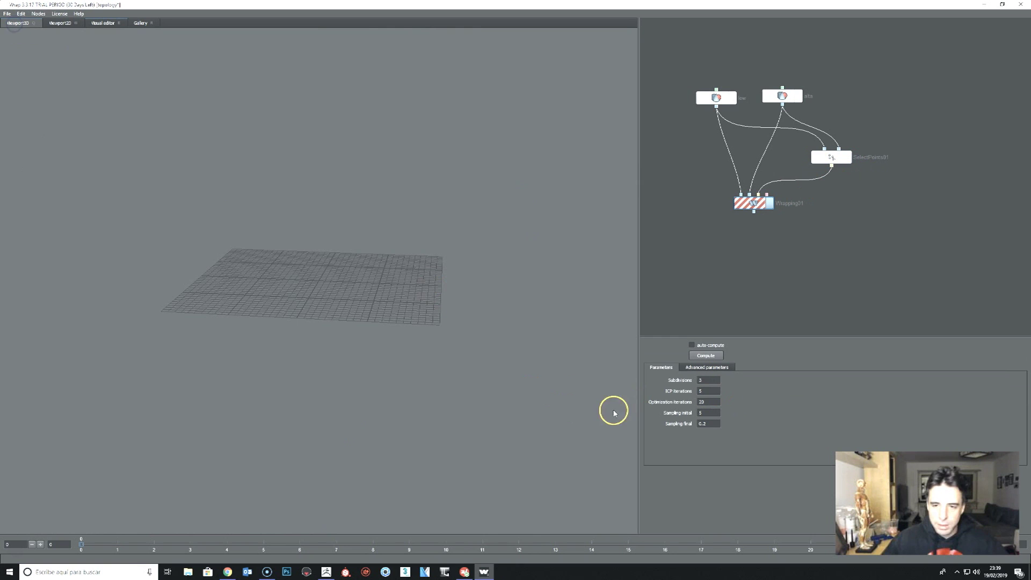
{"action": "left_click", "coordinate": [733, 97]}
{"action": "left_click", "coordinate": [799, 96]}
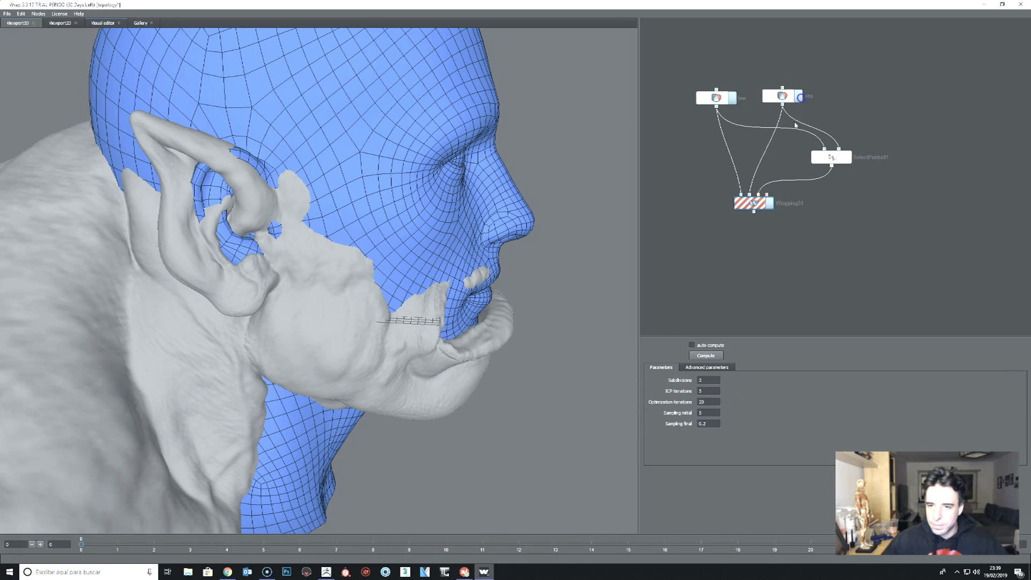
{"action": "left_click", "coordinate": [708, 355]}
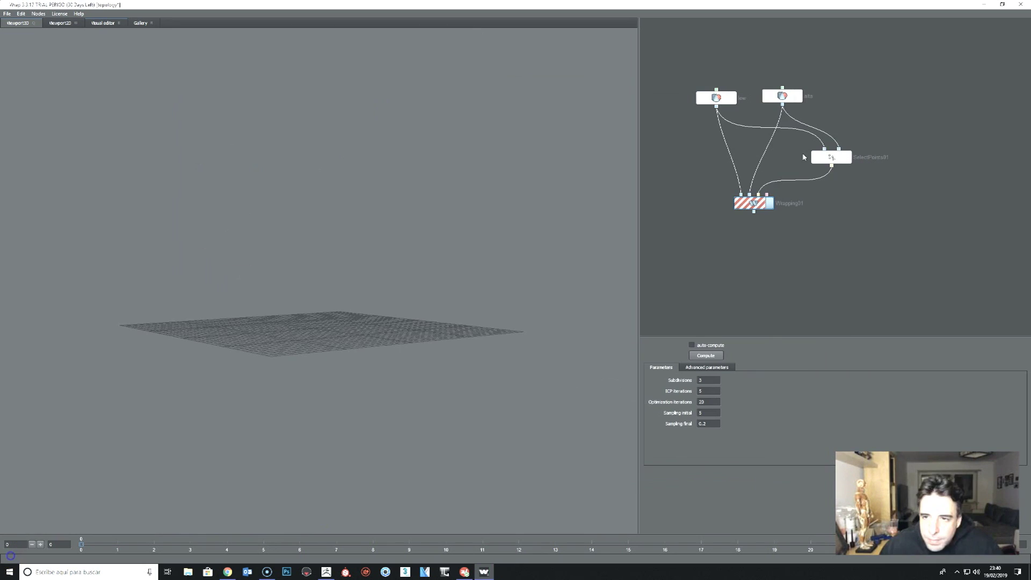
Step: Recheck the landmark points on both heads in the Visual editor
{"action": "left_click", "coordinate": [832, 159]}
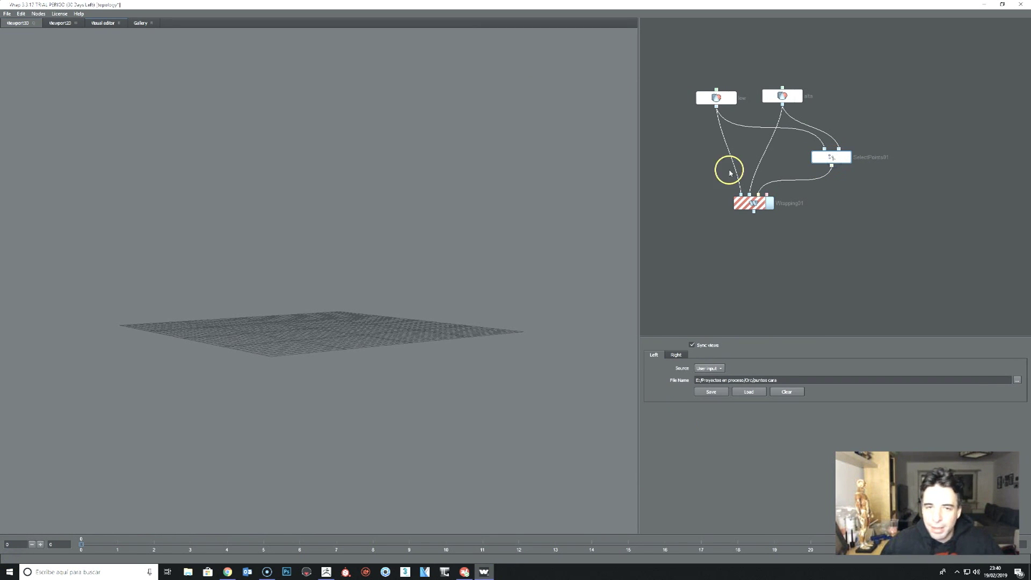
{"action": "left_click", "coordinate": [102, 22]}
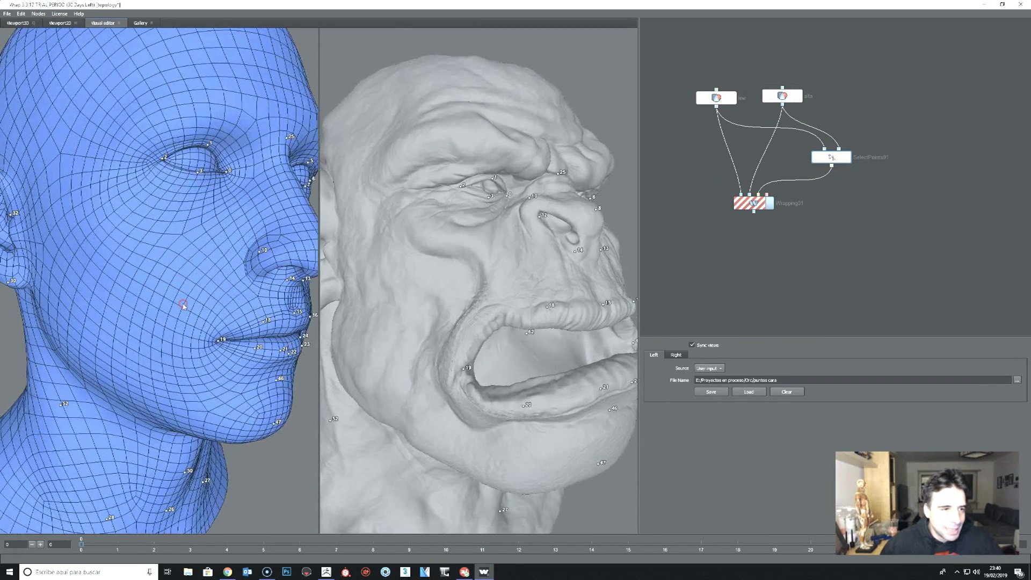
{"action": "mouse_move", "coordinate": [183, 306]}
{"action": "left_mouse_down"}
{"action": "mouse_move", "coordinate": [224, 333]}
{"action": "mouse_move", "coordinate": [139, 254]}
{"action": "left_mouse_up"}
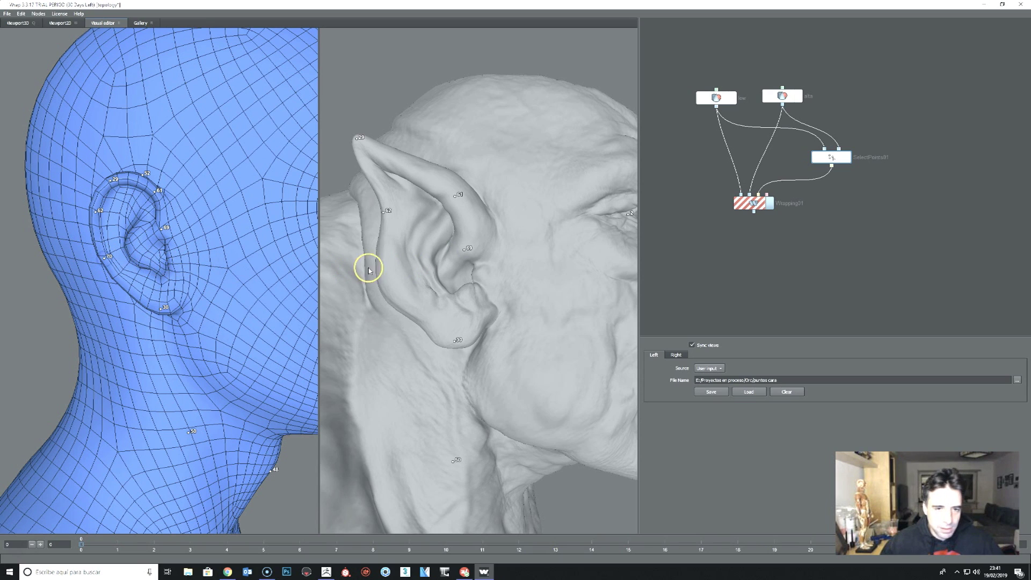
{"action": "mouse_move", "coordinate": [414, 333]}
{"action": "left_mouse_down"}
{"action": "mouse_move", "coordinate": [543, 356]}
{"action": "mouse_move", "coordinate": [414, 340]}
{"action": "mouse_move", "coordinate": [444, 350]}
{"action": "left_mouse_up"}
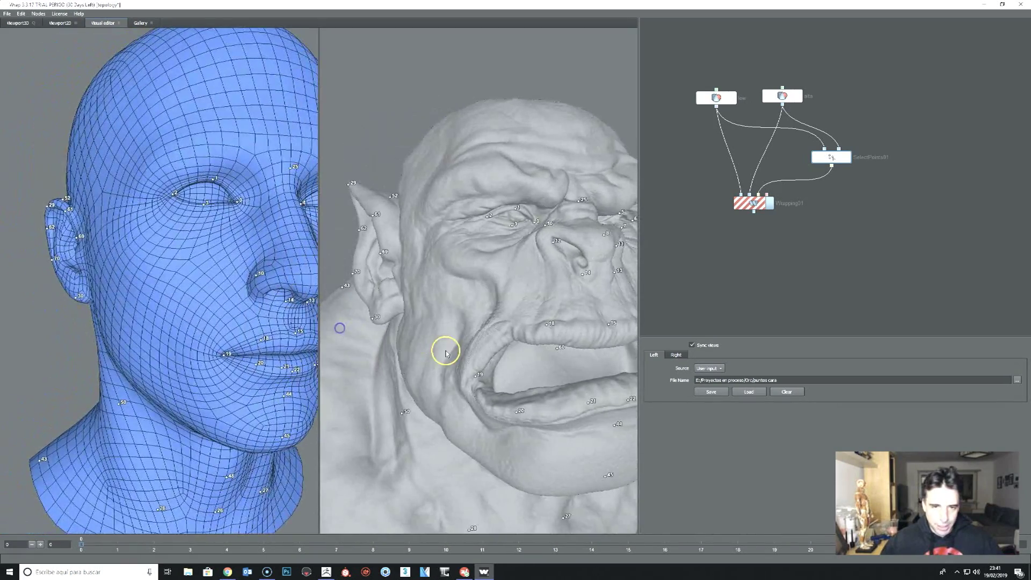
{"action": "scroll", "coordinate": [218, 321], "scroll_direction": "down", "scroll_amount": 3}
{"action": "mouse_move", "coordinate": [218, 321]}
{"action": "left_mouse_down"}
{"action": "mouse_move", "coordinate": [194, 341]}
{"action": "mouse_move", "coordinate": [215, 350]}
{"action": "left_mouse_up"}
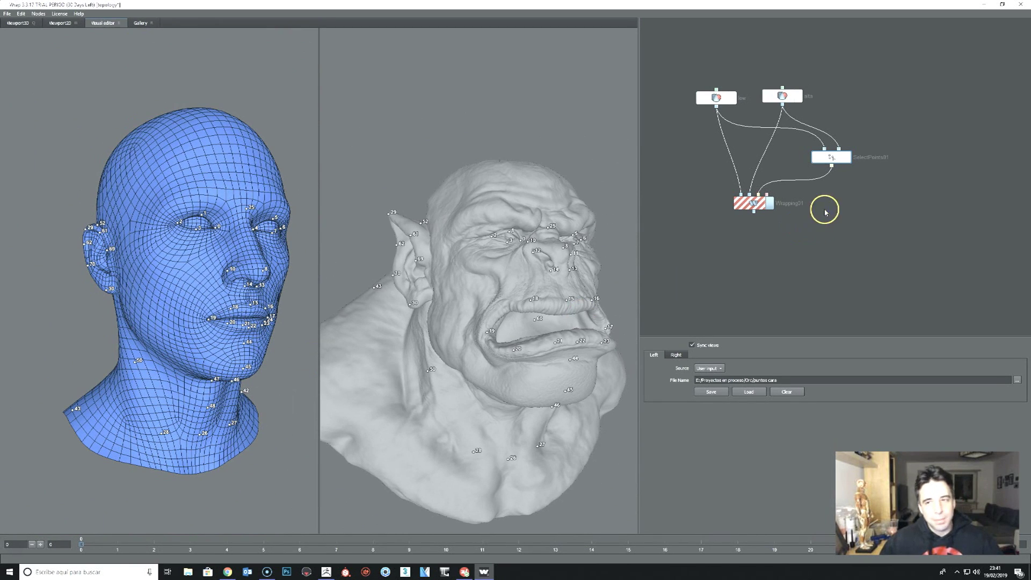
{"action": "left_click", "coordinate": [756, 208]}
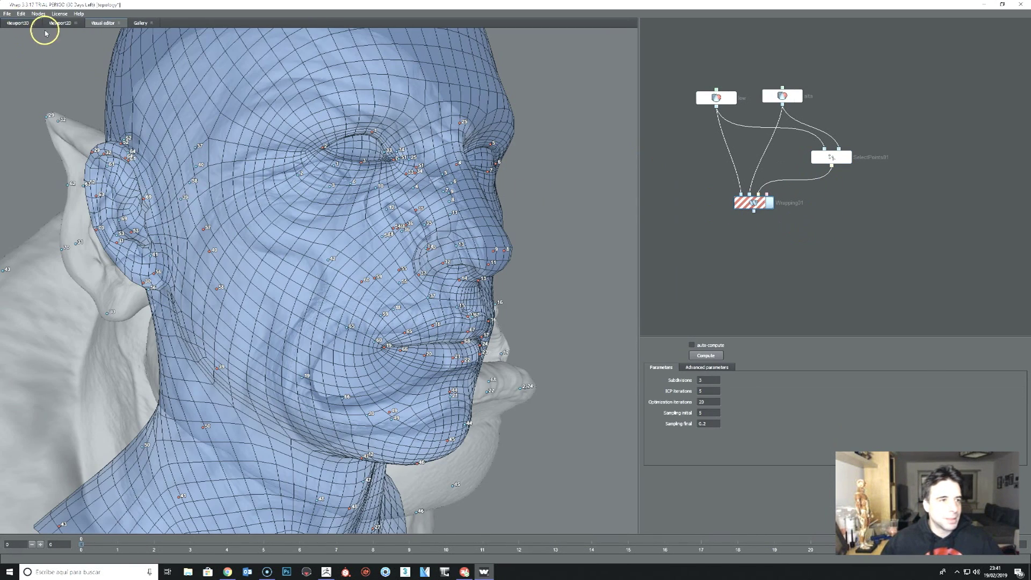
Step: Show the low and alta nodes in the 3D view and compute the Wrapping node
{"action": "left_click", "coordinate": [20, 24]}
{"action": "left_click", "coordinate": [442, 58]}
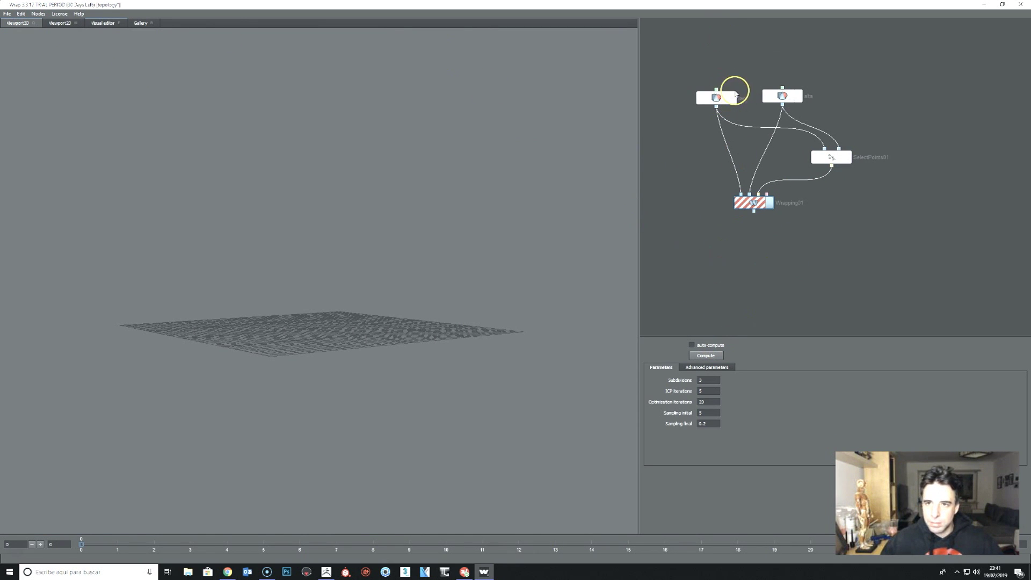
{"action": "left_click", "coordinate": [734, 98]}
{"action": "left_click", "coordinate": [795, 97]}
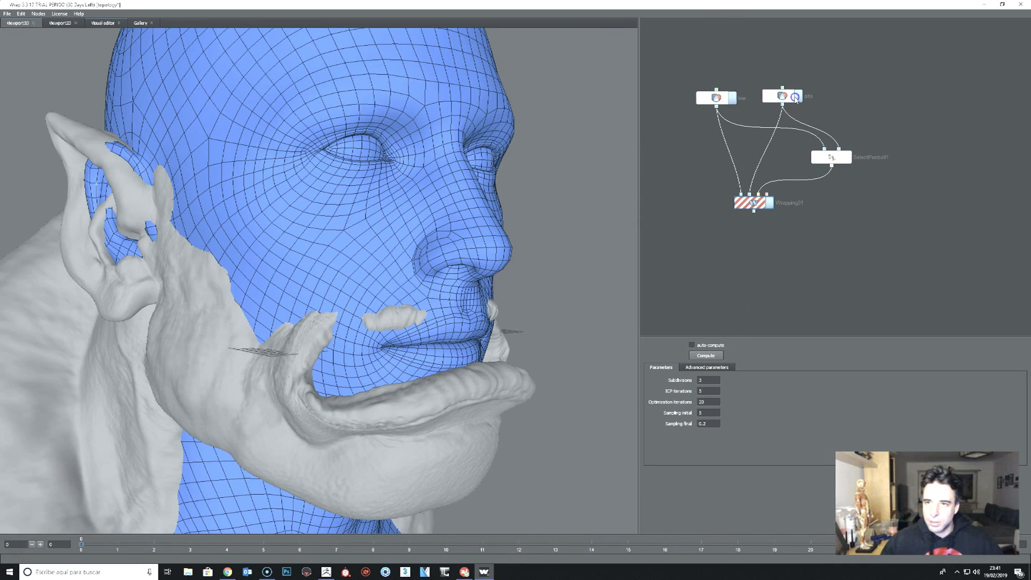
{"action": "left_click", "coordinate": [716, 356]}
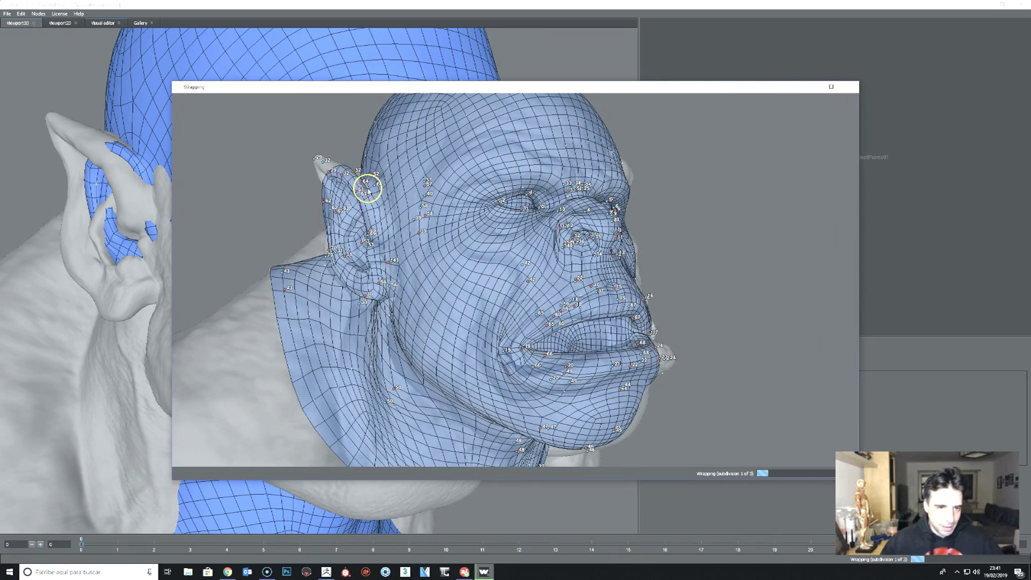
Step: Orbit the Wrapping preview to check profile, back, ear and neck as passes run
{"action": "mouse_move", "coordinate": [695, 279]}
{"action": "left_mouse_down"}
{"action": "mouse_move", "coordinate": [664, 284]}
{"action": "mouse_move", "coordinate": [670, 251]}
{"action": "left_mouse_up"}
{"action": "mouse_move", "coordinate": [247, 284]}
{"action": "left_mouse_down"}
{"action": "mouse_move", "coordinate": [313, 296]}
{"action": "mouse_move", "coordinate": [317, 322]}
{"action": "mouse_move", "coordinate": [307, 290]}
{"action": "mouse_move", "coordinate": [283, 288]}
{"action": "mouse_move", "coordinate": [285, 319]}
{"action": "mouse_move", "coordinate": [254, 334]}
{"action": "mouse_move", "coordinate": [202, 307]}
{"action": "mouse_move", "coordinate": [291, 286]}
{"action": "mouse_move", "coordinate": [446, 335]}
{"action": "left_mouse_up"}
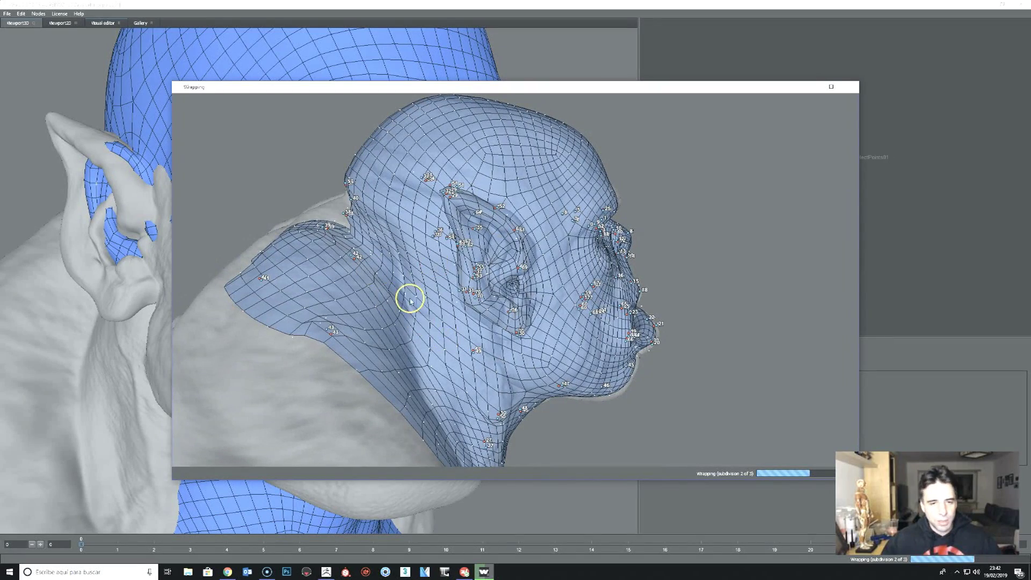
{"action": "mouse_move", "coordinate": [403, 306]}
{"action": "left_mouse_down"}
{"action": "mouse_move", "coordinate": [460, 344]}
{"action": "mouse_move", "coordinate": [460, 363]}
{"action": "mouse_move", "coordinate": [387, 357]}
{"action": "mouse_move", "coordinate": [402, 277]}
{"action": "left_mouse_up"}
{"action": "mouse_move", "coordinate": [394, 336]}
{"action": "left_mouse_down"}
{"action": "mouse_move", "coordinate": [380, 278]}
{"action": "mouse_move", "coordinate": [442, 342]}
{"action": "left_mouse_up"}
{"action": "left_click_drag", "start_coordinate": [391, 244], "coordinate": [443, 291]}
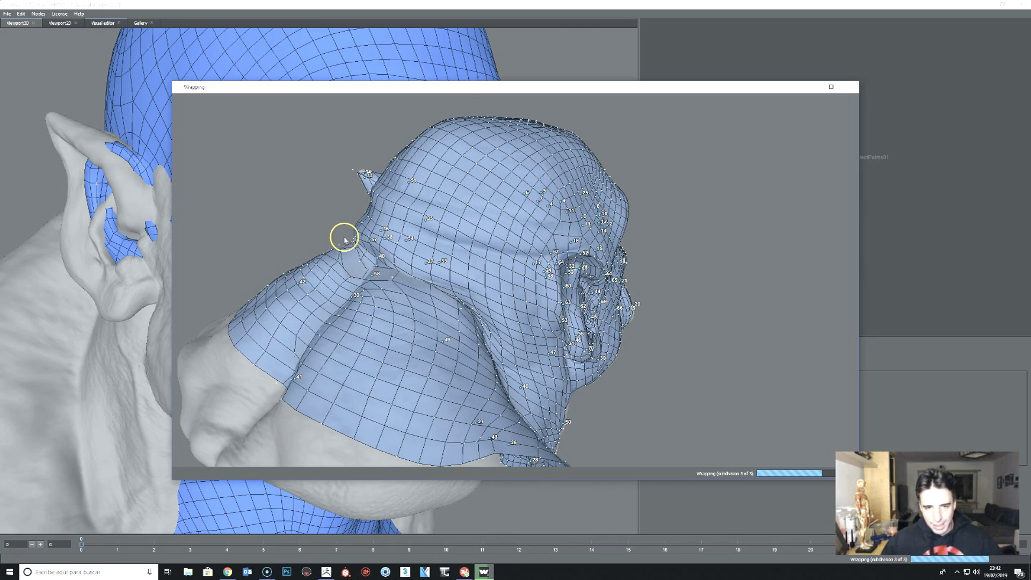
{"action": "mouse_move", "coordinate": [362, 336]}
{"action": "left_mouse_down"}
{"action": "mouse_move", "coordinate": [311, 398]}
{"action": "mouse_move", "coordinate": [322, 274]}
{"action": "mouse_move", "coordinate": [282, 300]}
{"action": "mouse_move", "coordinate": [325, 255]}
{"action": "mouse_move", "coordinate": [428, 270]}
{"action": "mouse_move", "coordinate": [396, 208]}
{"action": "mouse_move", "coordinate": [464, 306]}
{"action": "left_mouse_up"}
{"action": "scroll", "coordinate": [396, 208], "scroll_direction": "up", "scroll_amount": 3}
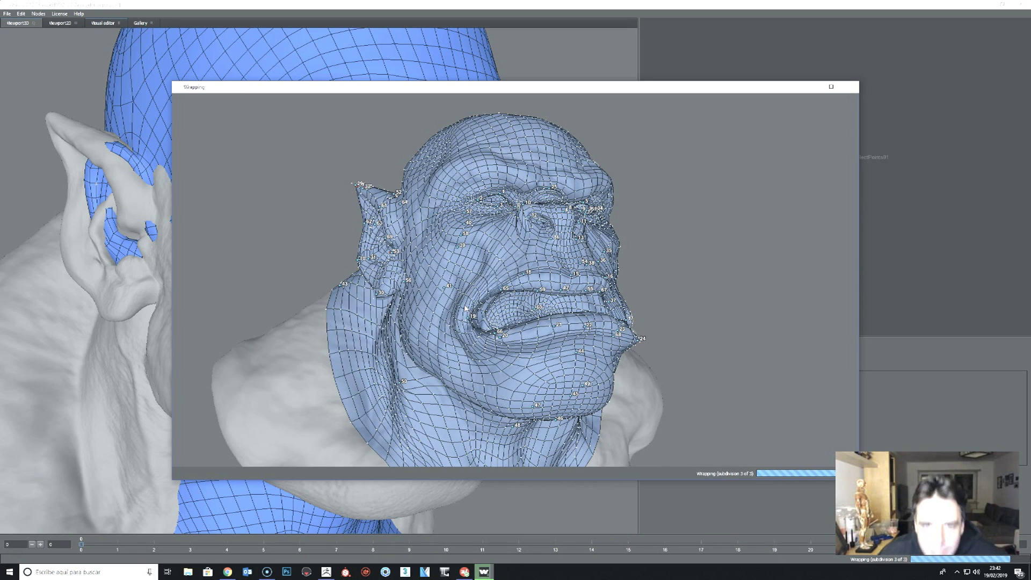
{"action": "left_click_drag", "start_coordinate": [472, 299], "coordinate": [568, 217]}
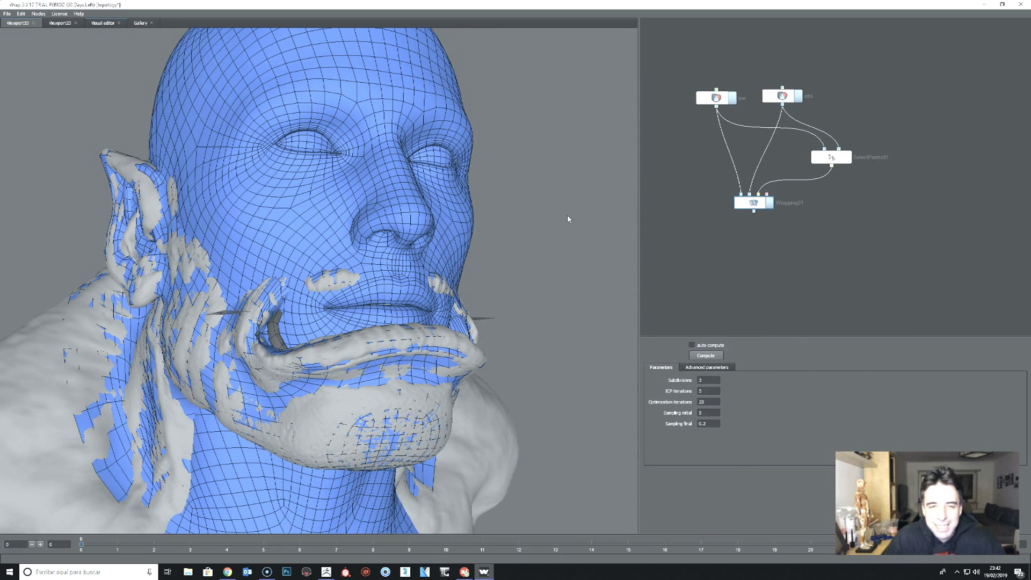
Step: Hide the low and sculpt nodes so only the wrapped mesh shows
{"action": "left_click", "coordinate": [729, 98]}
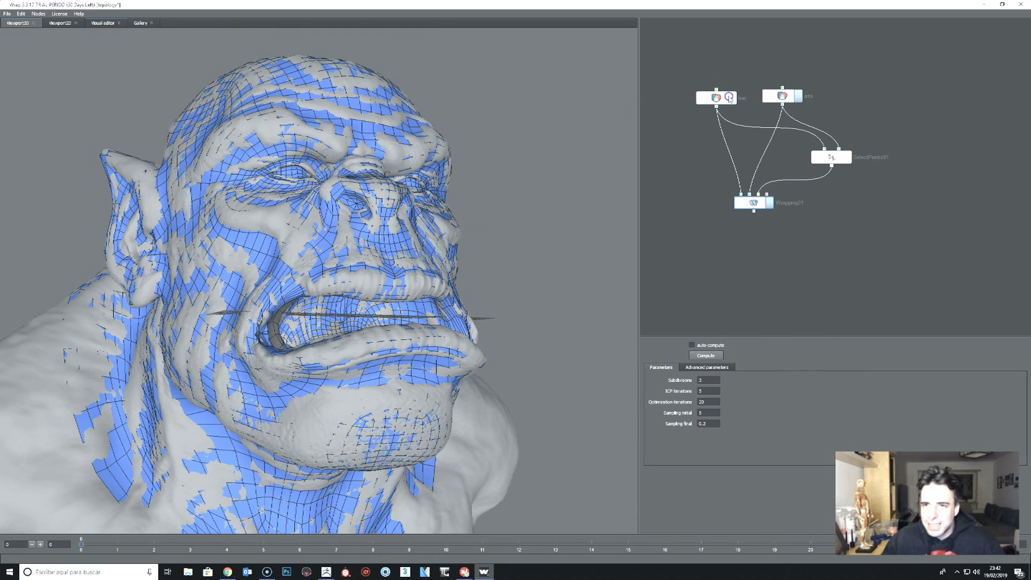
{"action": "left_click", "coordinate": [799, 98]}
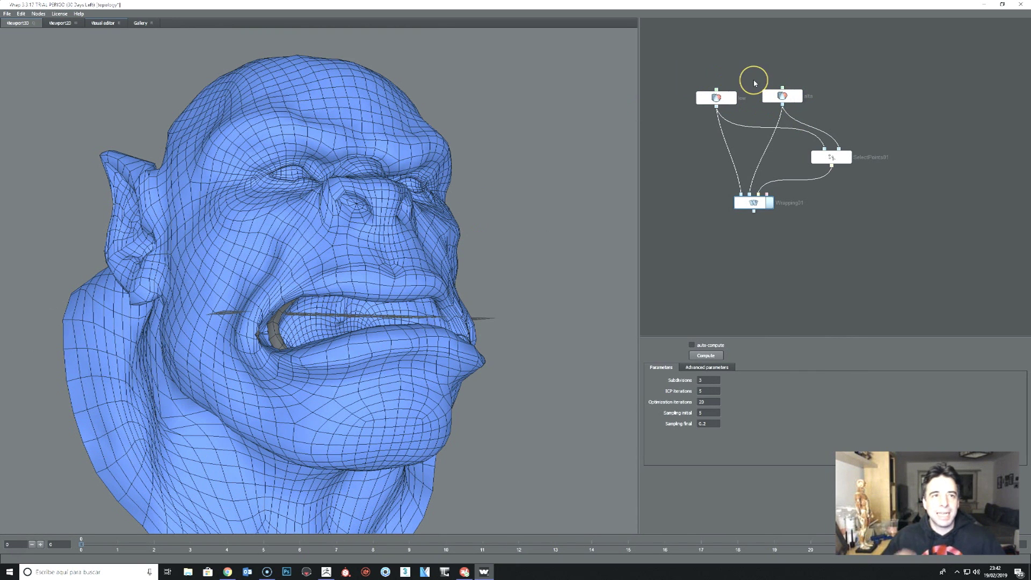
{"action": "mouse_move", "coordinate": [417, 235]}
{"action": "left_mouse_down"}
{"action": "mouse_move", "coordinate": [518, 357]}
{"action": "mouse_move", "coordinate": [461, 369]}
{"action": "mouse_move", "coordinate": [460, 348]}
{"action": "left_mouse_up"}
{"action": "right_click_drag", "start_coordinate": [459, 347], "coordinate": [454, 418]}
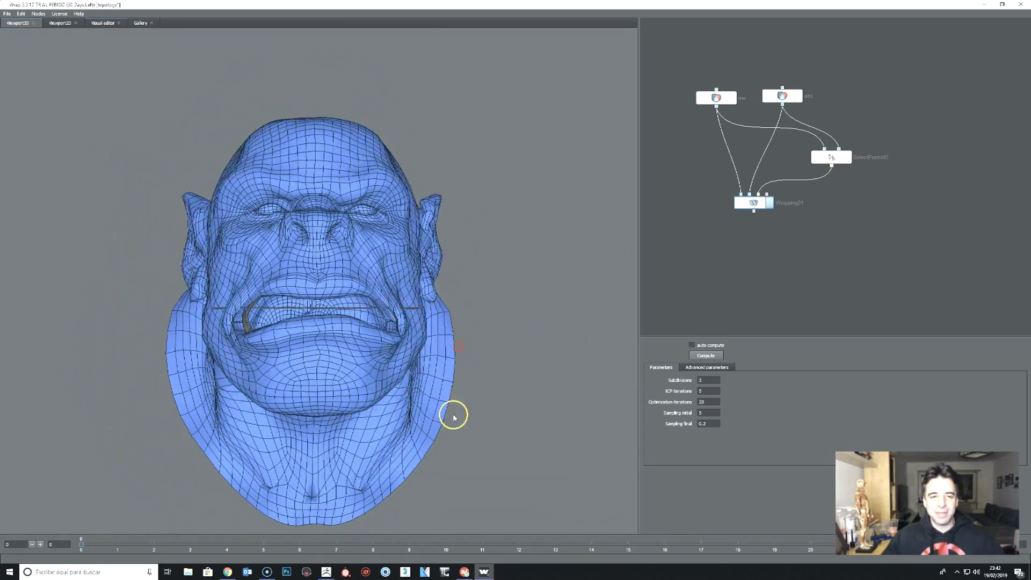
{"action": "left_click_drag", "start_coordinate": [454, 417], "coordinate": [478, 419]}
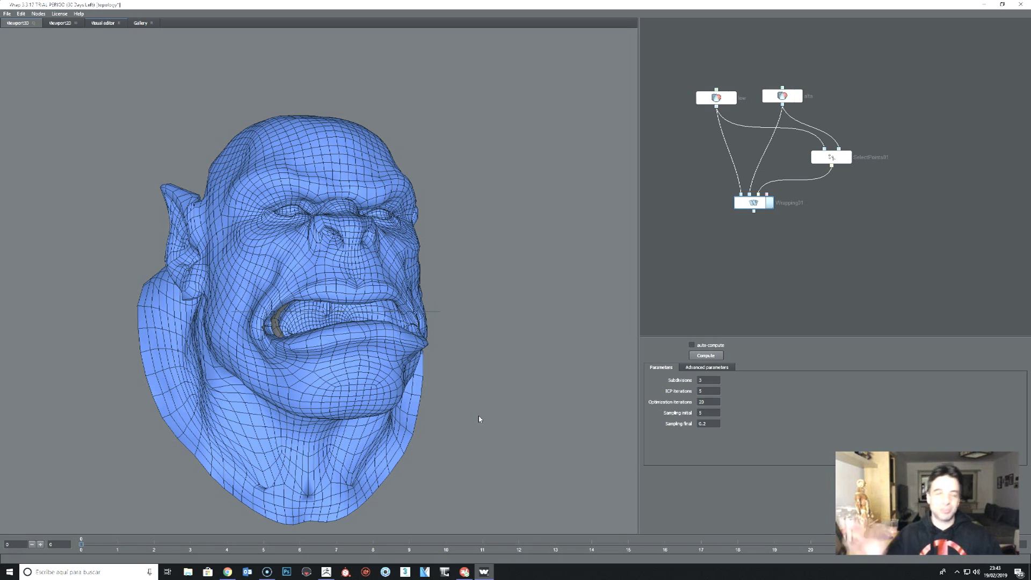
{"action": "mouse_move", "coordinate": [189, 327]}
{"action": "left_mouse_down"}
{"action": "mouse_move", "coordinate": [209, 335]}
{"action": "mouse_move", "coordinate": [207, 203]}
{"action": "left_mouse_up"}
{"action": "scroll", "coordinate": [217, 264], "scroll_direction": "up", "scroll_amount": 3}
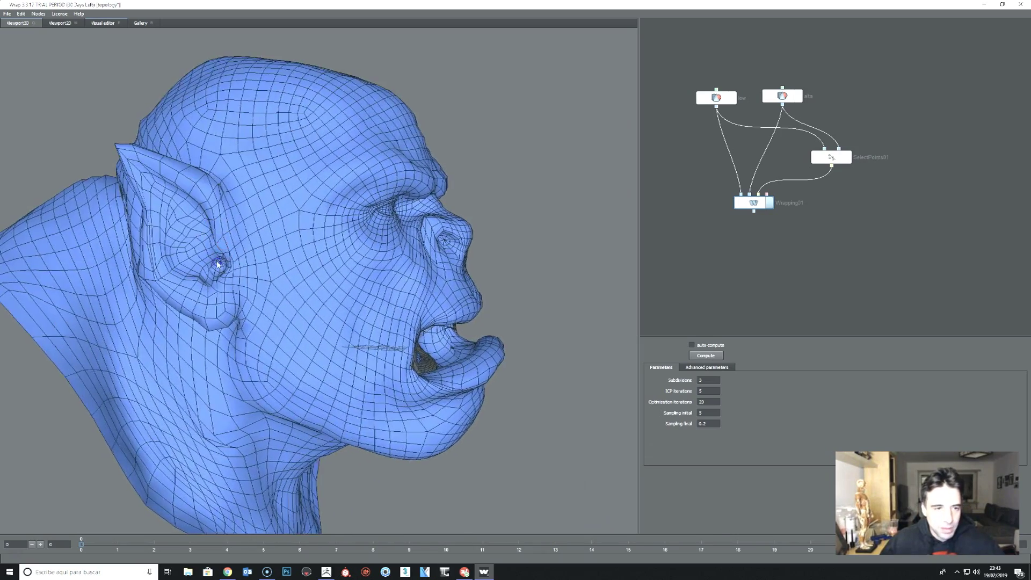
Step: Orbit around the wrapped head to inspect the face, open mouth and back
{"action": "left_click_drag", "start_coordinate": [218, 264], "coordinate": [119, 202]}
{"action": "mouse_move", "coordinate": [265, 273]}
{"action": "left_mouse_down"}
{"action": "mouse_move", "coordinate": [317, 269]}
{"action": "mouse_move", "coordinate": [330, 238]}
{"action": "mouse_move", "coordinate": [302, 340]}
{"action": "left_mouse_up"}
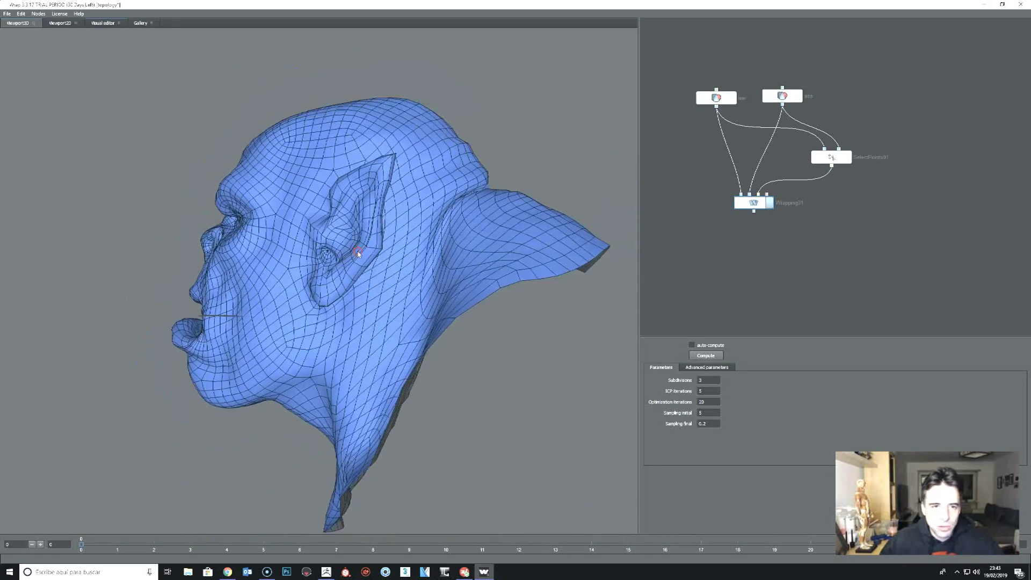
{"action": "mouse_move", "coordinate": [301, 339]}
{"action": "left_mouse_down"}
{"action": "mouse_move", "coordinate": [242, 326]}
{"action": "mouse_move", "coordinate": [287, 371]}
{"action": "left_mouse_up"}
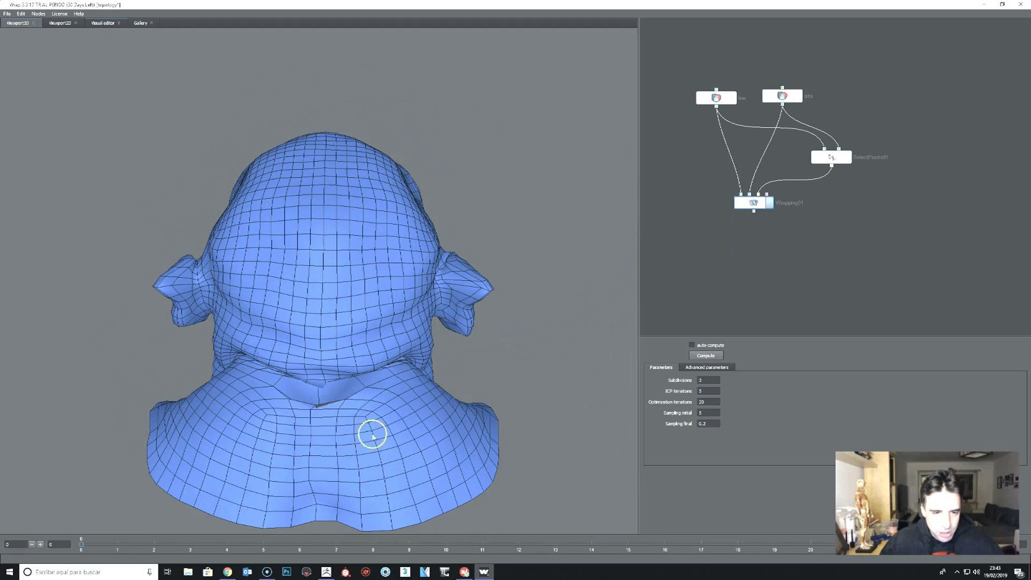
{"action": "left_click_drag", "start_coordinate": [372, 436], "coordinate": [201, 330]}
{"action": "mouse_move", "coordinate": [345, 329]}
{"action": "left_mouse_down"}
{"action": "mouse_move", "coordinate": [483, 345]}
{"action": "mouse_move", "coordinate": [410, 311]}
{"action": "left_mouse_up"}
{"action": "right_click_drag", "start_coordinate": [410, 311], "coordinate": [407, 396]}
{"action": "mouse_move", "coordinate": [407, 396]}
{"action": "left_mouse_down"}
{"action": "mouse_move", "coordinate": [279, 463]}
{"action": "mouse_move", "coordinate": [418, 489]}
{"action": "mouse_move", "coordinate": [297, 456]}
{"action": "mouse_move", "coordinate": [368, 422]}
{"action": "mouse_move", "coordinate": [410, 421]}
{"action": "left_mouse_up"}
{"action": "mouse_move", "coordinate": [410, 421]}
{"action": "right_mouse_down"}
{"action": "mouse_move", "coordinate": [425, 390]}
{"action": "mouse_move", "coordinate": [417, 379]}
{"action": "right_mouse_up"}
Step: Move the Wrapping01 and SelectPoints01 nodes up in the graph
{"action": "left_click_drag", "start_coordinate": [750, 205], "coordinate": [753, 181]}
{"action": "left_click", "coordinate": [827, 160]}
{"action": "left_click_drag", "start_coordinate": [827, 160], "coordinate": [808, 147]}
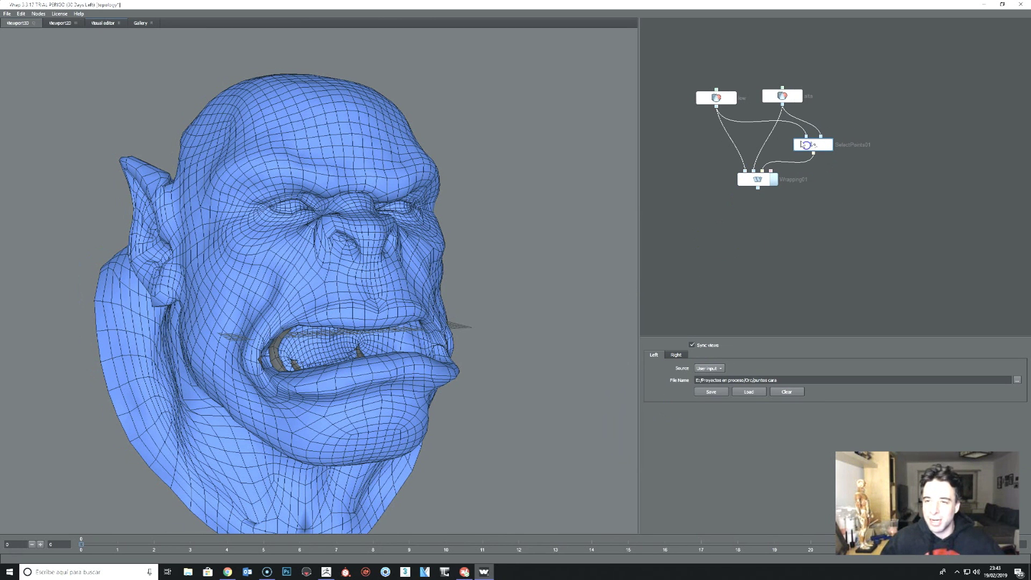
Step: Deselect the graph nodes, orbit the wrapped head, and bring up the add-node list with Tab
{"action": "left_click_drag", "start_coordinate": [231, 454], "coordinate": [268, 435]}
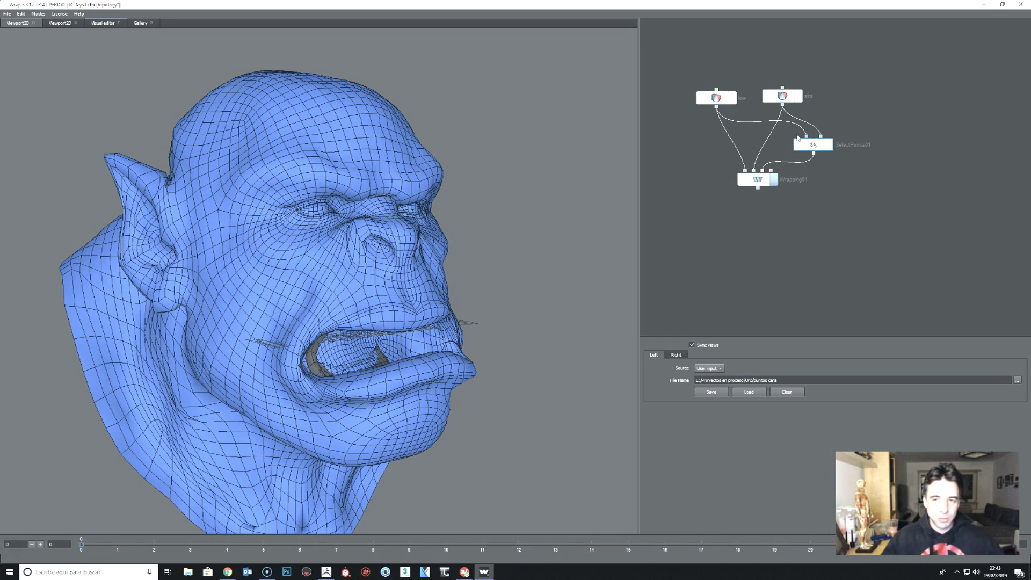
{"action": "left_click", "coordinate": [724, 64]}
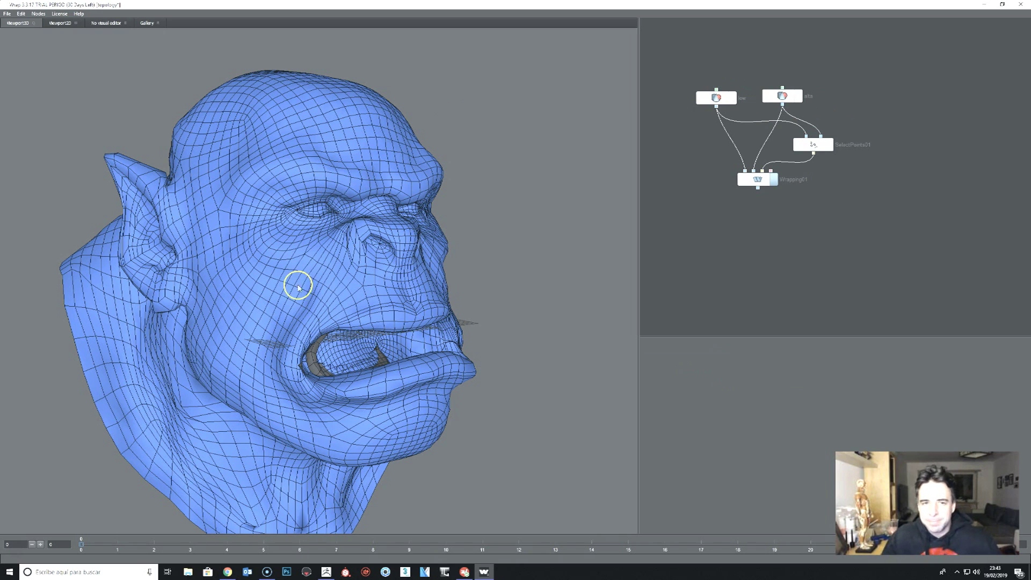
{"action": "left_click_drag", "start_coordinate": [534, 374], "coordinate": [531, 380]}
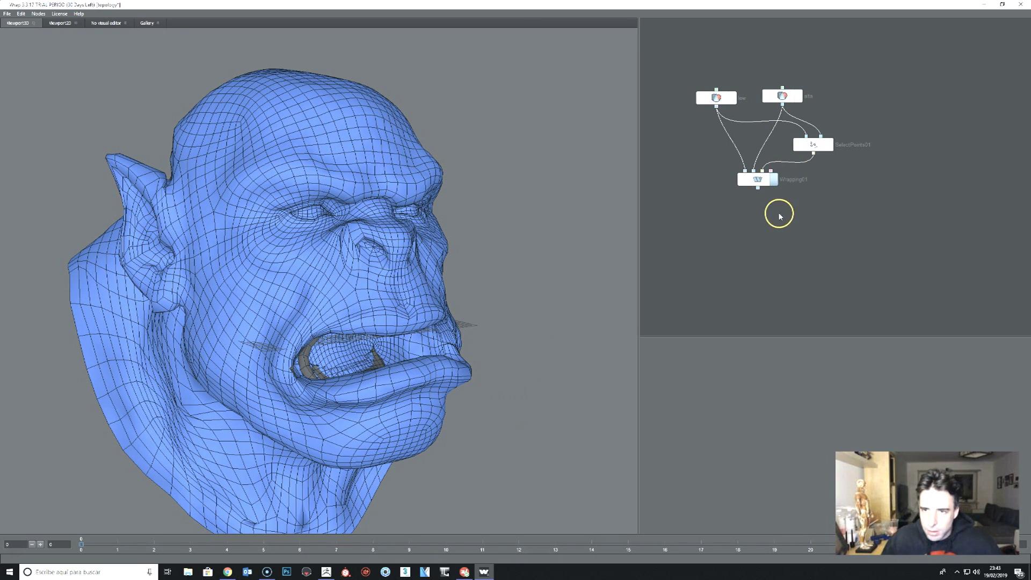
{"action": "left_click_drag", "start_coordinate": [764, 181], "coordinate": [765, 186]}
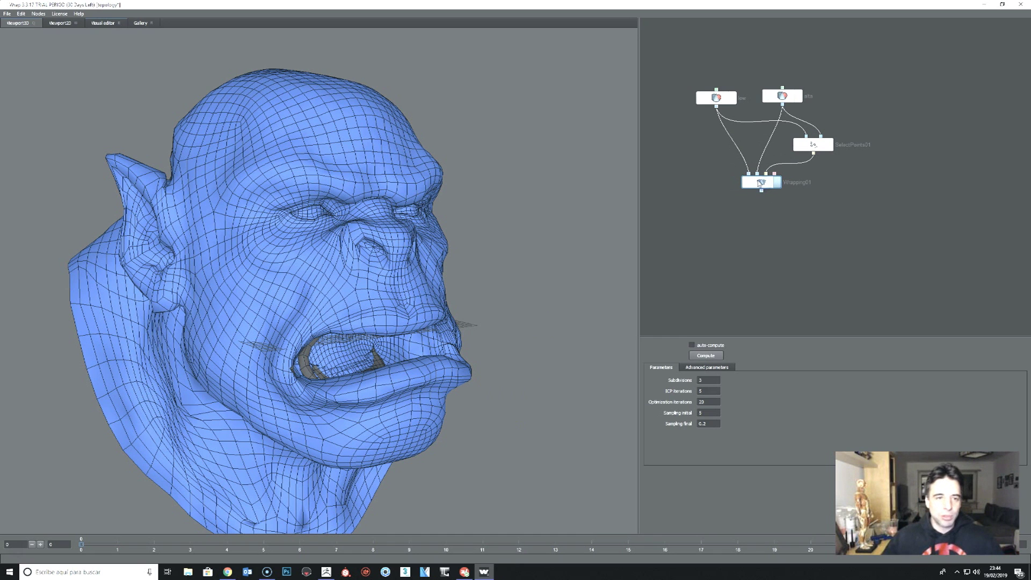
{"action": "left_click_drag", "start_coordinate": [482, 266], "coordinate": [468, 260]}
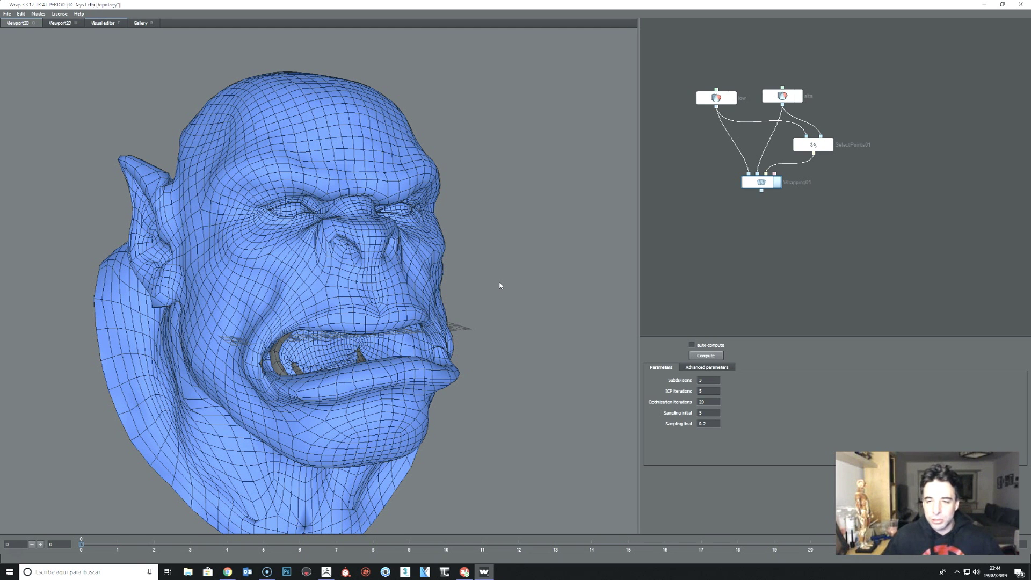
{"action": "left_click", "coordinate": [746, 210]}
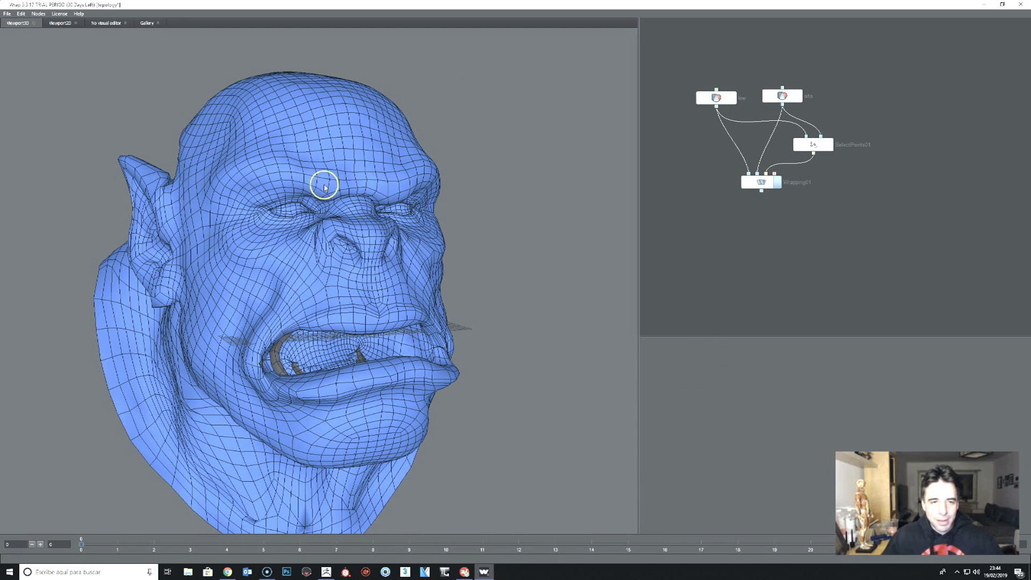
{"action": "left_click_drag", "start_coordinate": [324, 184], "coordinate": [319, 162]}
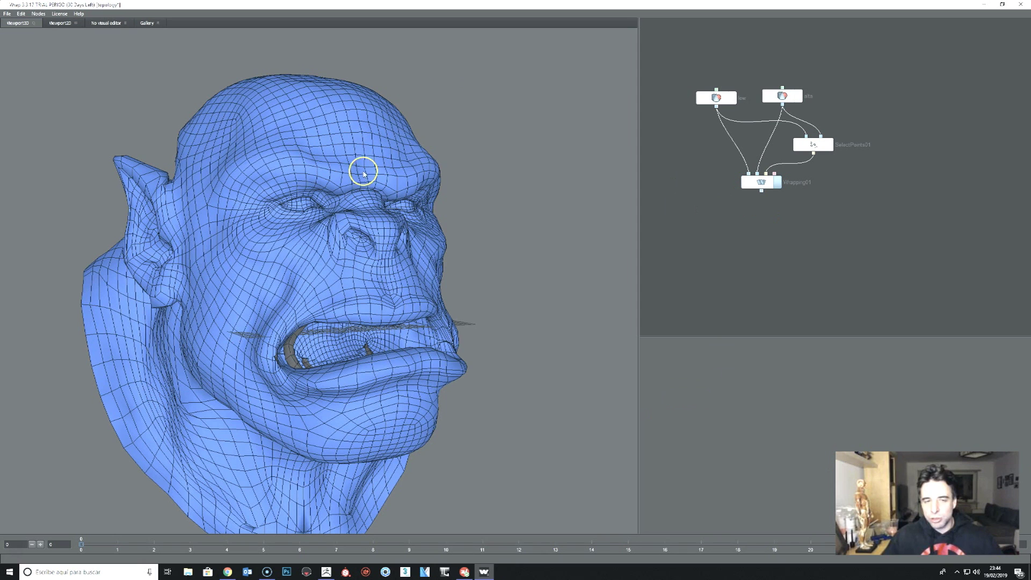
{"action": "left_click_drag", "start_coordinate": [380, 239], "coordinate": [372, 210]}
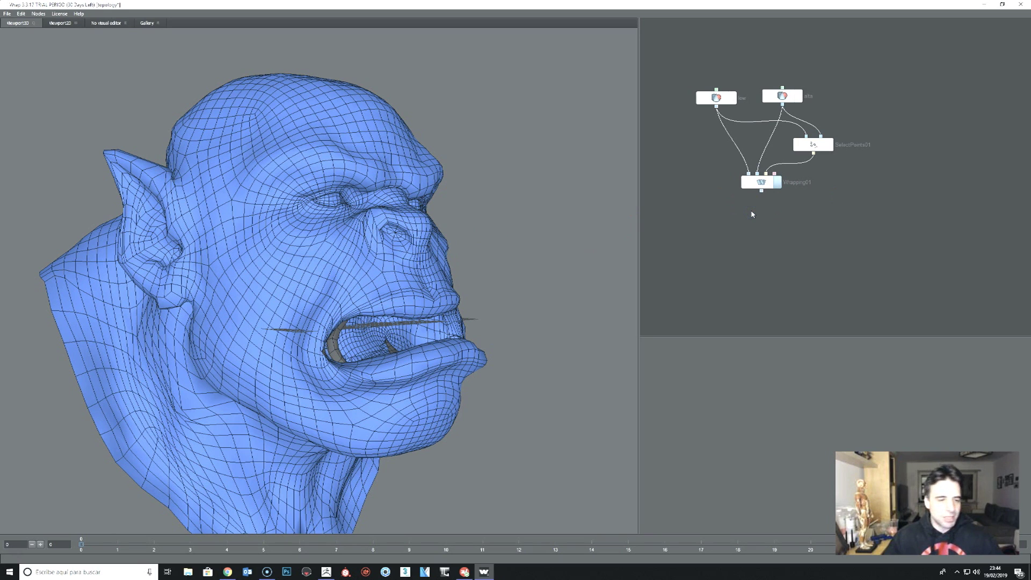
{"action": "key", "text": "Tab"}
{"action": "mouse_move", "coordinate": [775, 229]}
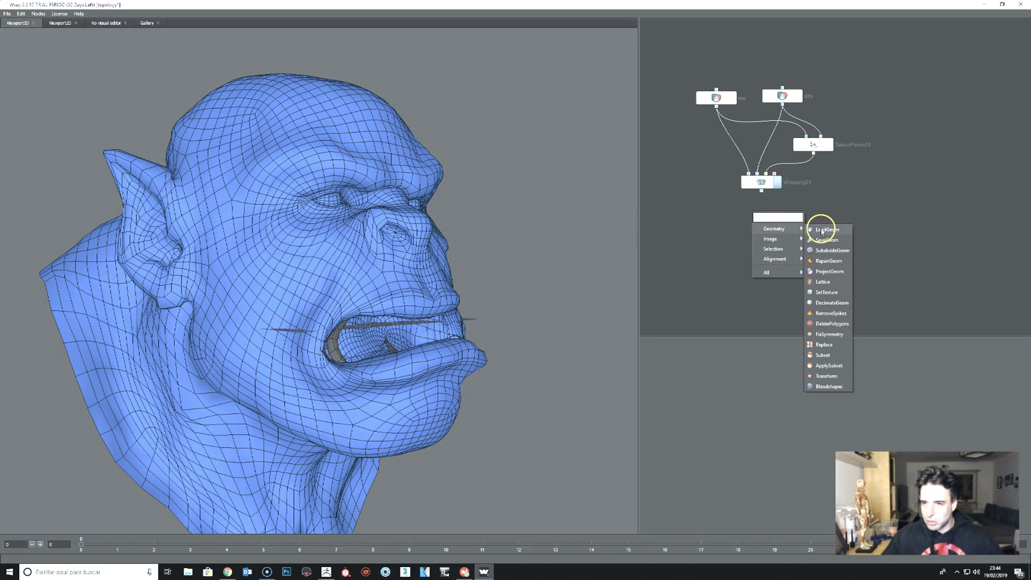
{"action": "left_click", "coordinate": [847, 254]}
{"action": "left_click", "coordinate": [772, 219]}
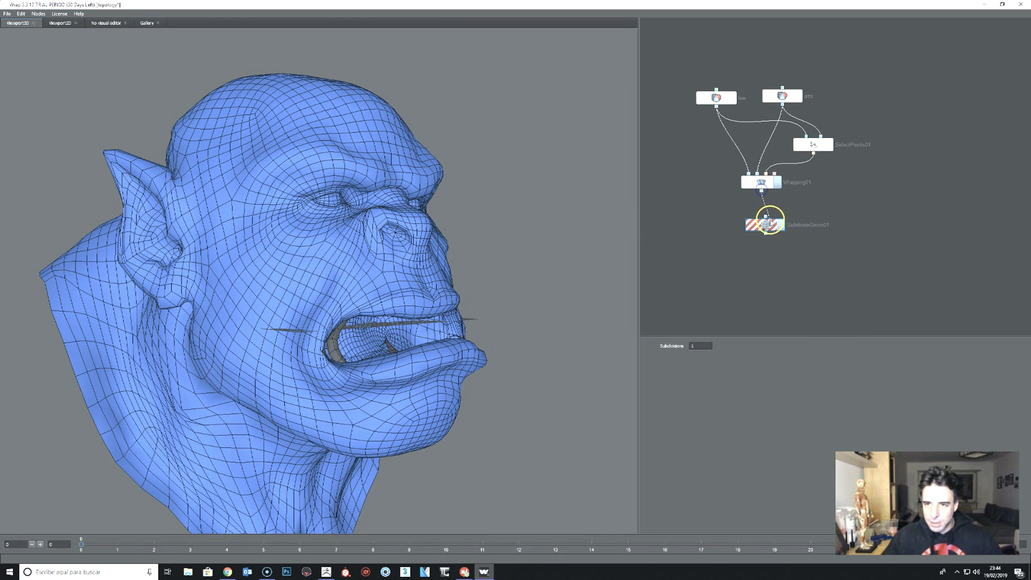
{"action": "left_click_drag", "start_coordinate": [761, 190], "coordinate": [758, 230]}
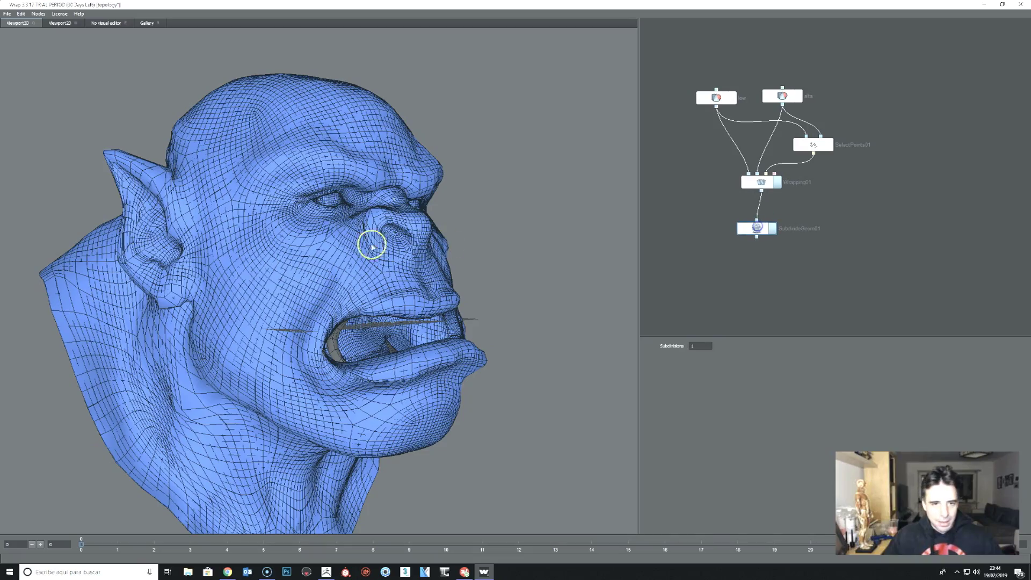
{"action": "mouse_move", "coordinate": [435, 306]}
{"action": "left_mouse_down"}
{"action": "mouse_move", "coordinate": [319, 306]}
{"action": "mouse_move", "coordinate": [459, 307]}
{"action": "left_mouse_up"}
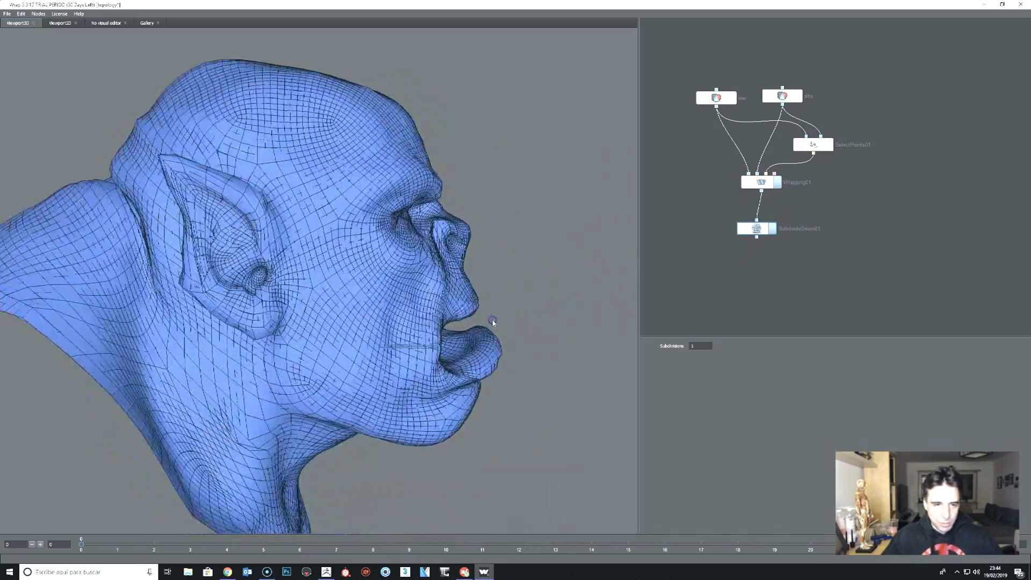
{"action": "mouse_move", "coordinate": [459, 307]}
{"action": "left_mouse_down"}
{"action": "mouse_move", "coordinate": [287, 184]}
{"action": "mouse_move", "coordinate": [302, 211]}
{"action": "left_mouse_up"}
{"action": "scroll", "coordinate": [302, 210], "scroll_direction": "up", "scroll_amount": 3}
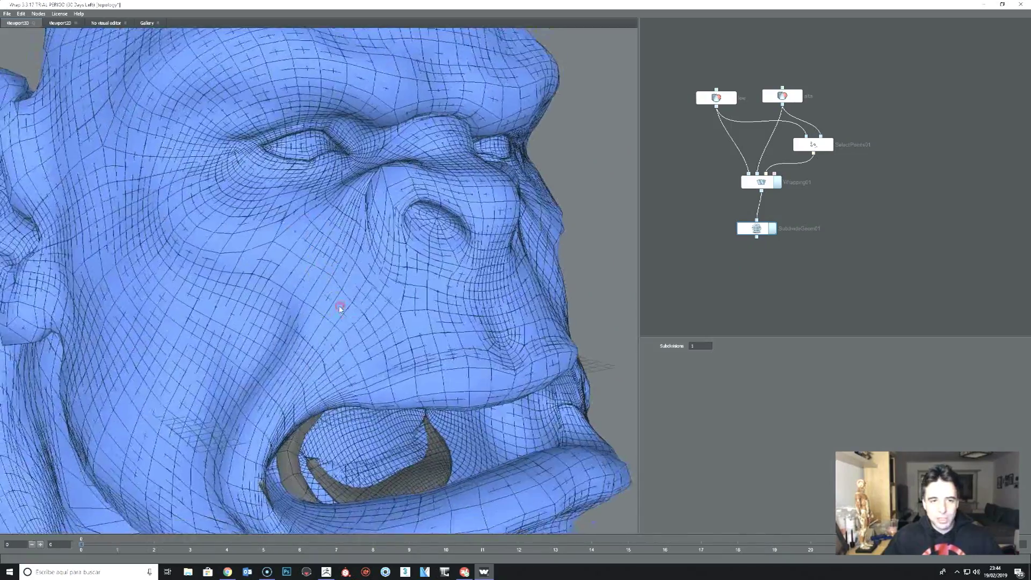
{"action": "left_click_drag", "start_coordinate": [437, 288], "coordinate": [354, 295]}
{"action": "scroll", "coordinate": [311, 230], "scroll_direction": "down", "scroll_amount": 2}
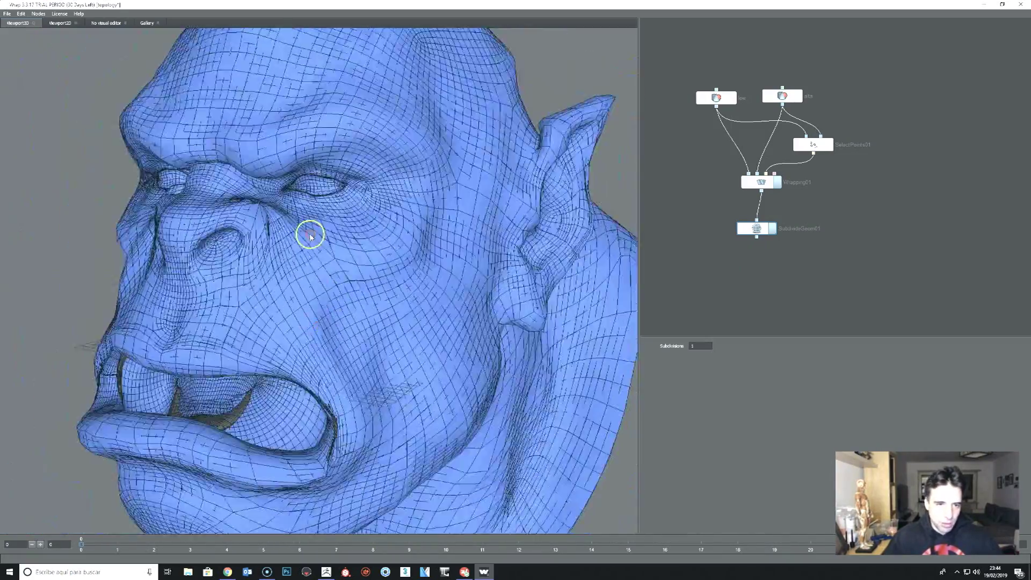
{"action": "scroll", "coordinate": [306, 223], "scroll_direction": "down", "scroll_amount": 2}
{"action": "scroll", "coordinate": [302, 276], "scroll_direction": "up", "scroll_amount": 2}
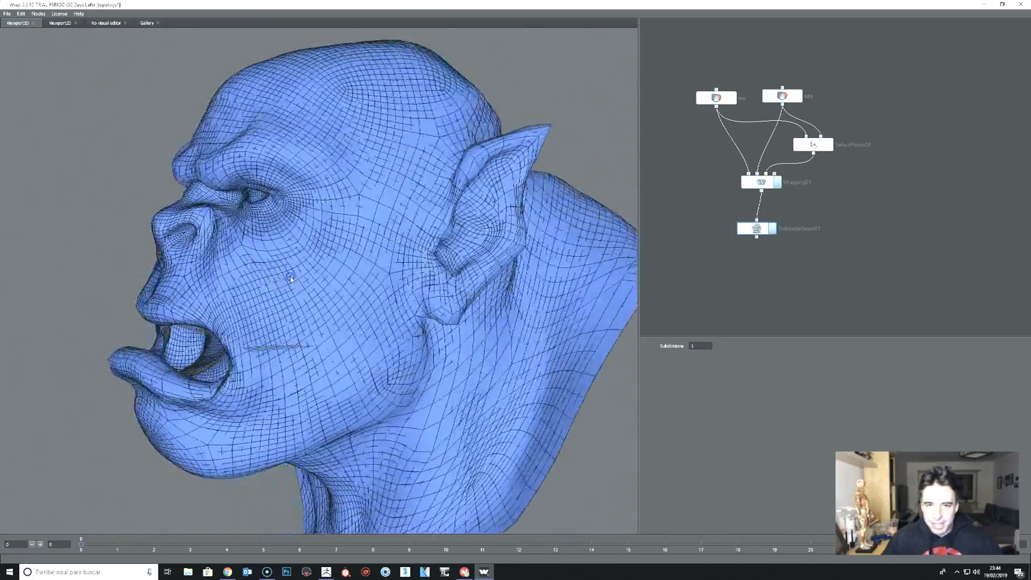
{"action": "left_click_drag", "start_coordinate": [302, 275], "coordinate": [384, 277]}
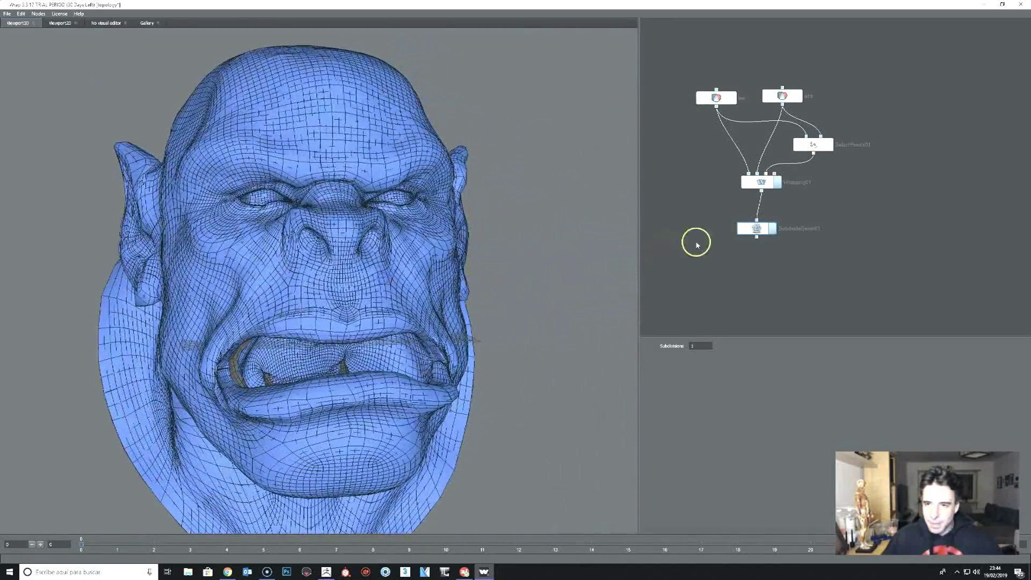
{"action": "left_click_drag", "start_coordinate": [749, 231], "coordinate": [757, 228]}
{"action": "left_click_drag", "start_coordinate": [410, 207], "coordinate": [326, 344]}
{"action": "scroll", "coordinate": [326, 344], "scroll_direction": "down", "scroll_amount": 2}
{"action": "left_click_drag", "start_coordinate": [334, 204], "coordinate": [257, 111]}
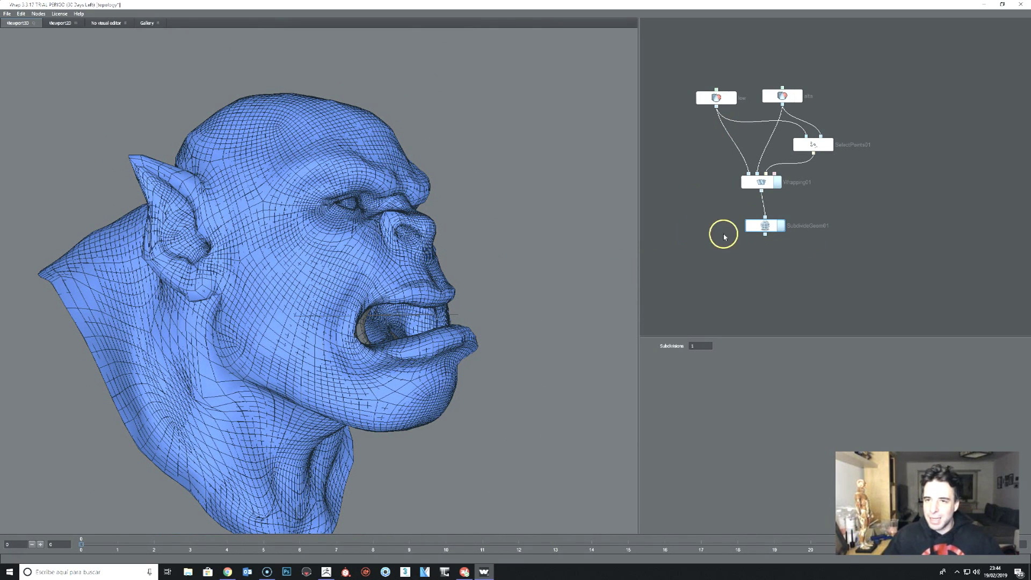
{"action": "left_click", "coordinate": [775, 228]}
{"action": "left_click_drag", "start_coordinate": [774, 228], "coordinate": [764, 219]}
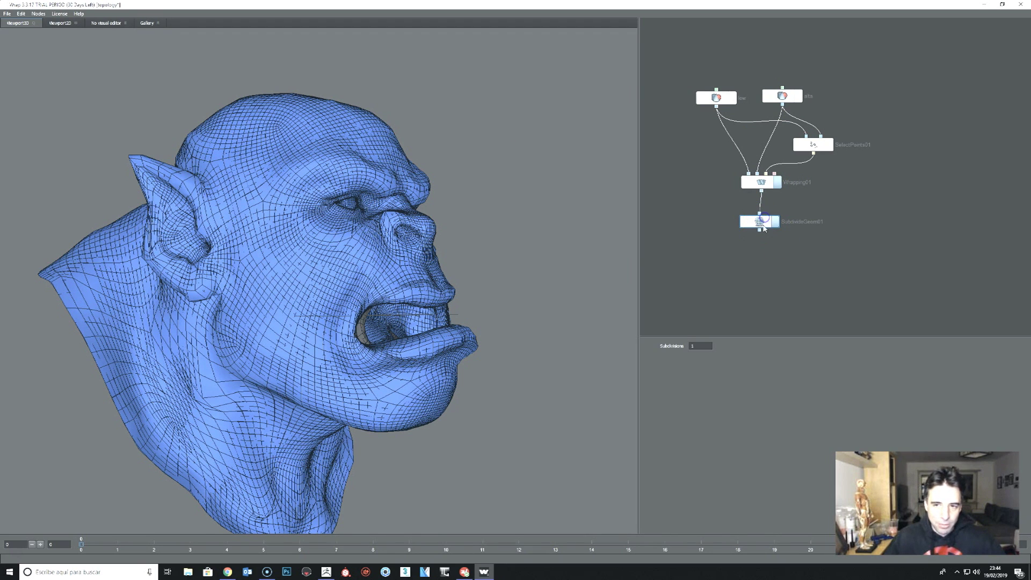
{"action": "left_click", "coordinate": [751, 222]}
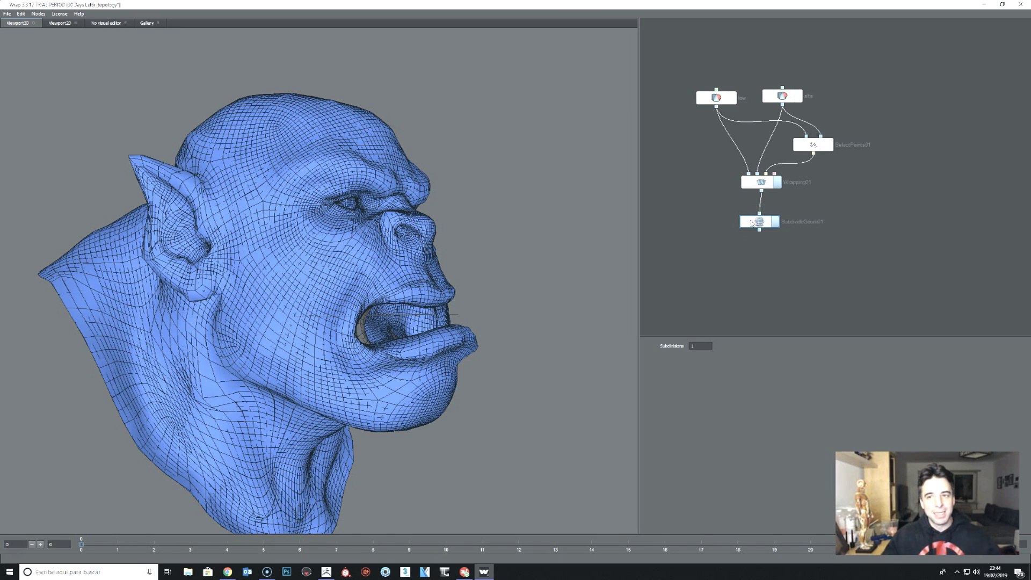
{"action": "mouse_move", "coordinate": [750, 222]}
{"action": "left_mouse_down"}
{"action": "mouse_move", "coordinate": [772, 222]}
{"action": "mouse_move", "coordinate": [760, 226]}
{"action": "left_mouse_up"}
Step: Add an Alignment > Wrapping node fed by SubdivideGeom01 and alta, and compute it
{"action": "right_click", "coordinate": [768, 247]}
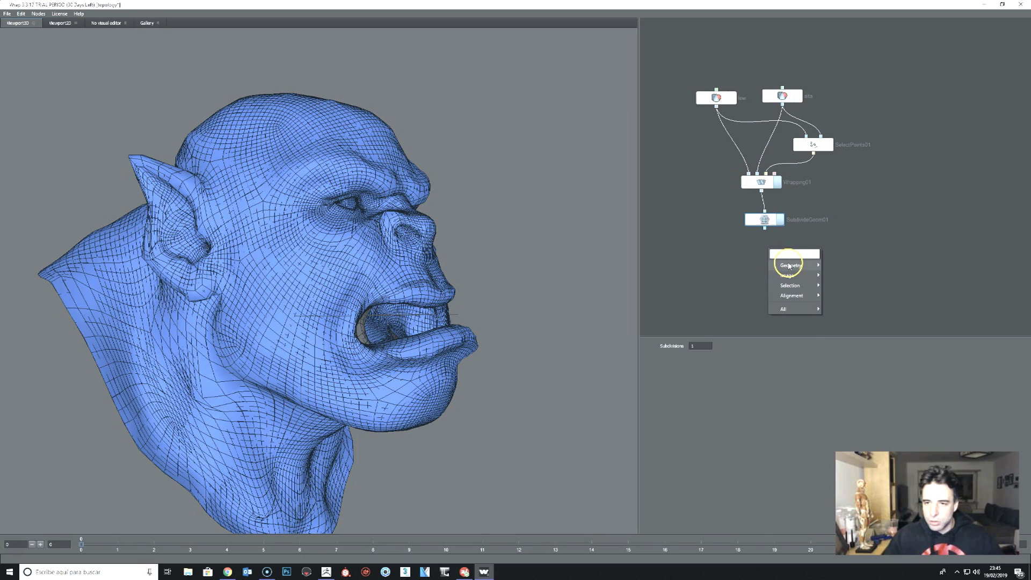
{"action": "left_click", "coordinate": [801, 299]}
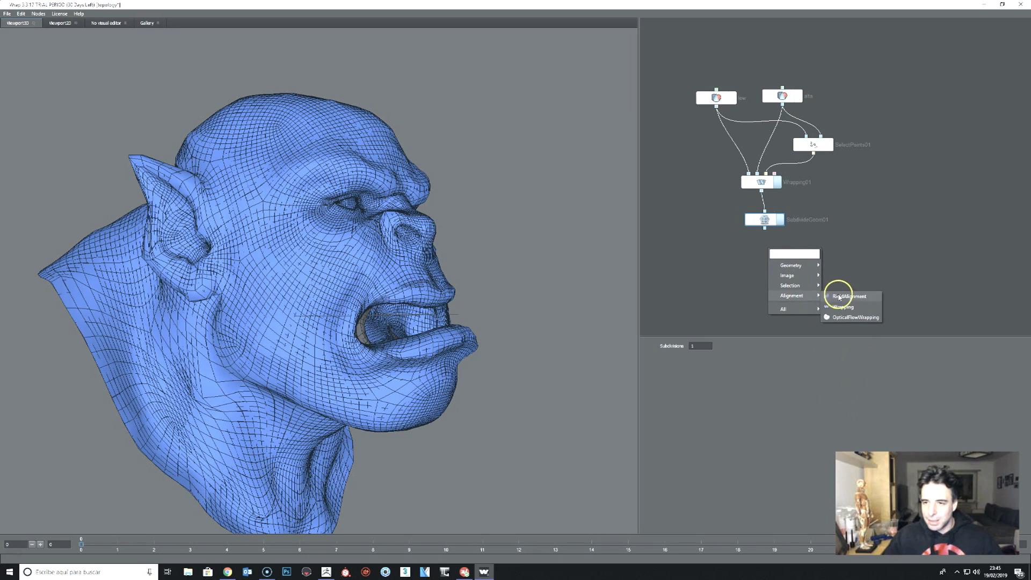
{"action": "left_click", "coordinate": [842, 307]}
{"action": "left_click", "coordinate": [764, 229]}
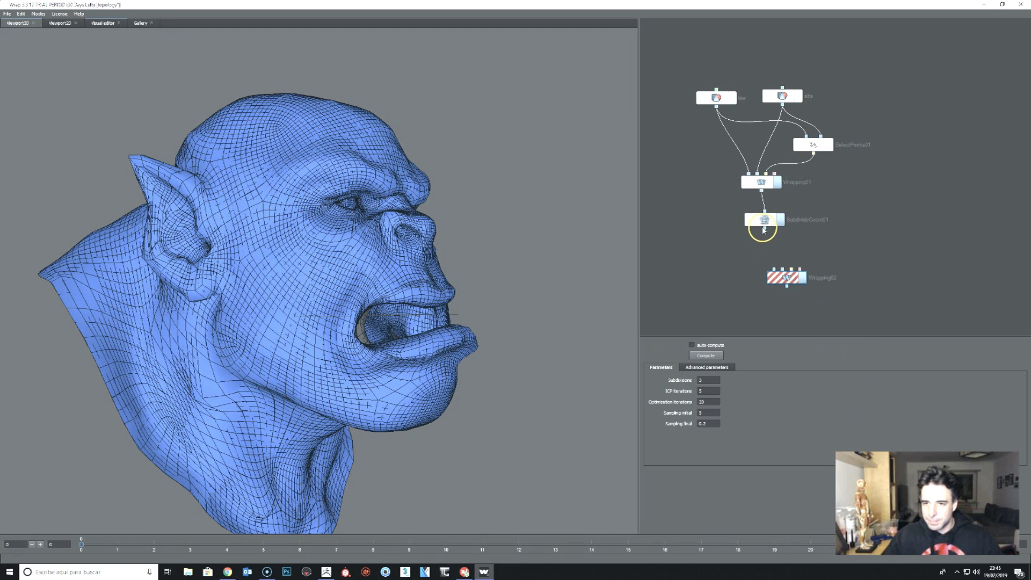
{"action": "left_click_drag", "start_coordinate": [765, 230], "coordinate": [774, 269]}
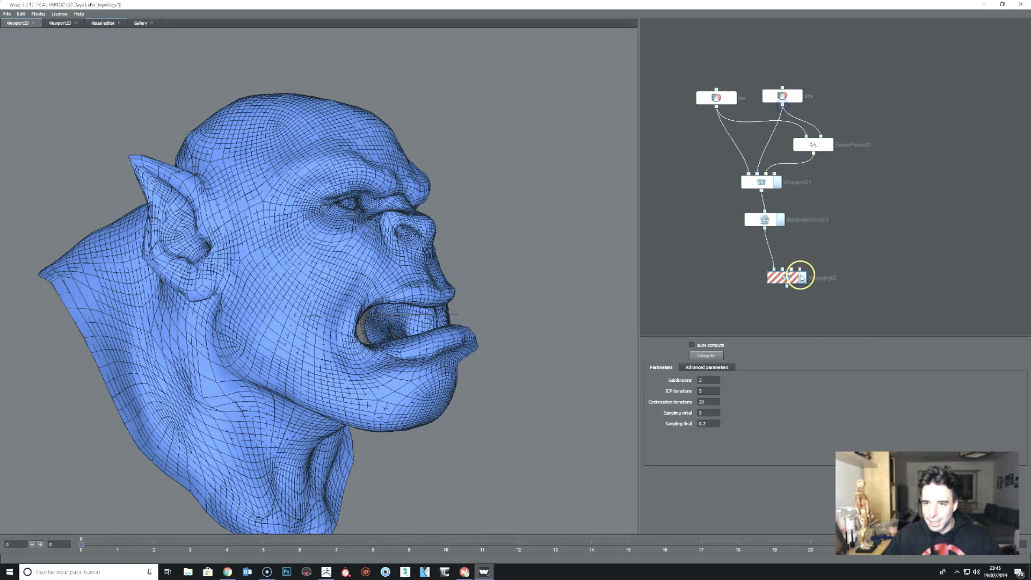
{"action": "mouse_move", "coordinate": [784, 107]}
{"action": "left_mouse_down"}
{"action": "mouse_move", "coordinate": [784, 274]}
{"action": "mouse_move", "coordinate": [797, 283]}
{"action": "left_mouse_up"}
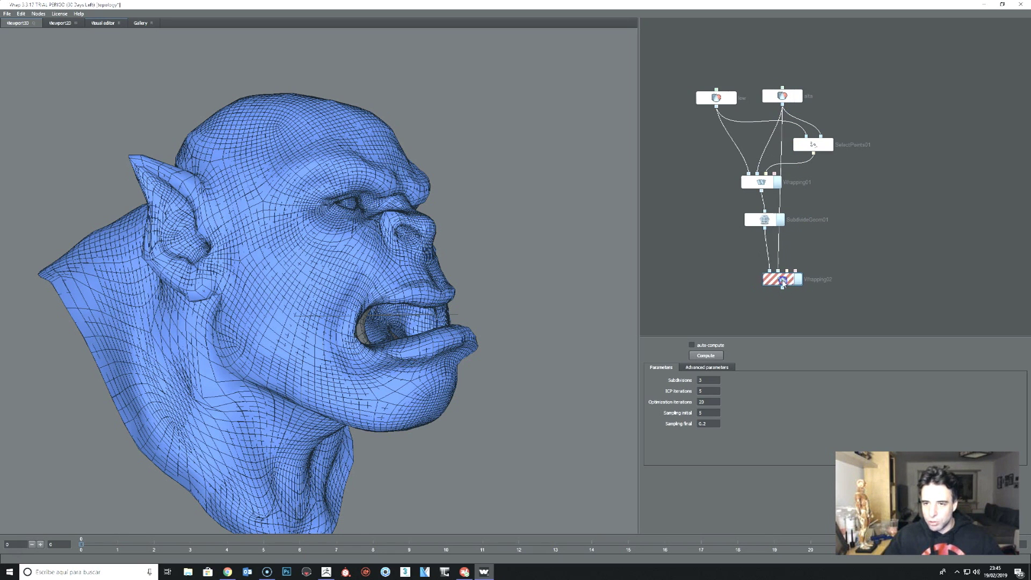
{"action": "left_click_drag", "start_coordinate": [366, 430], "coordinate": [250, 444]}
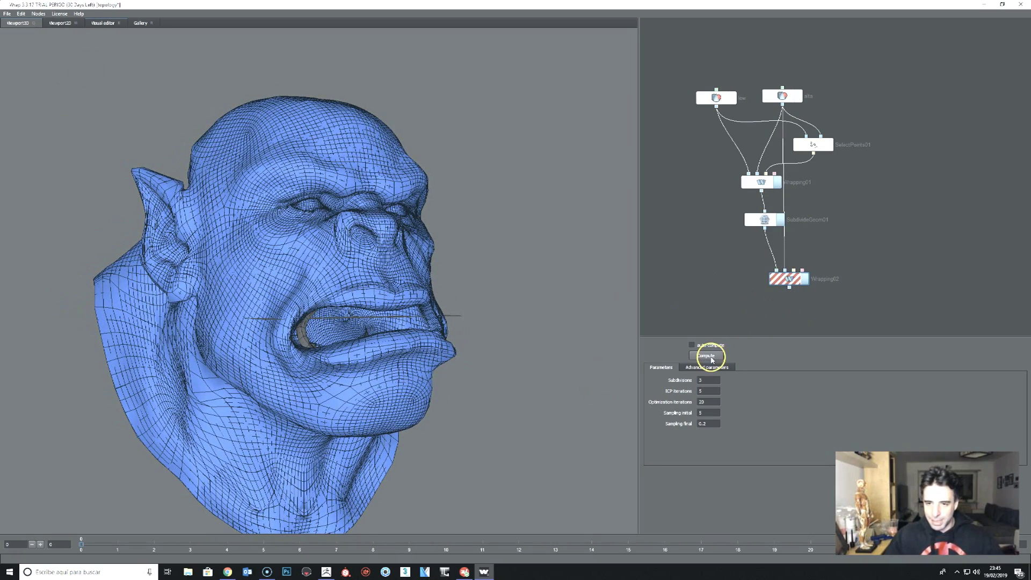
{"action": "left_click", "coordinate": [707, 356]}
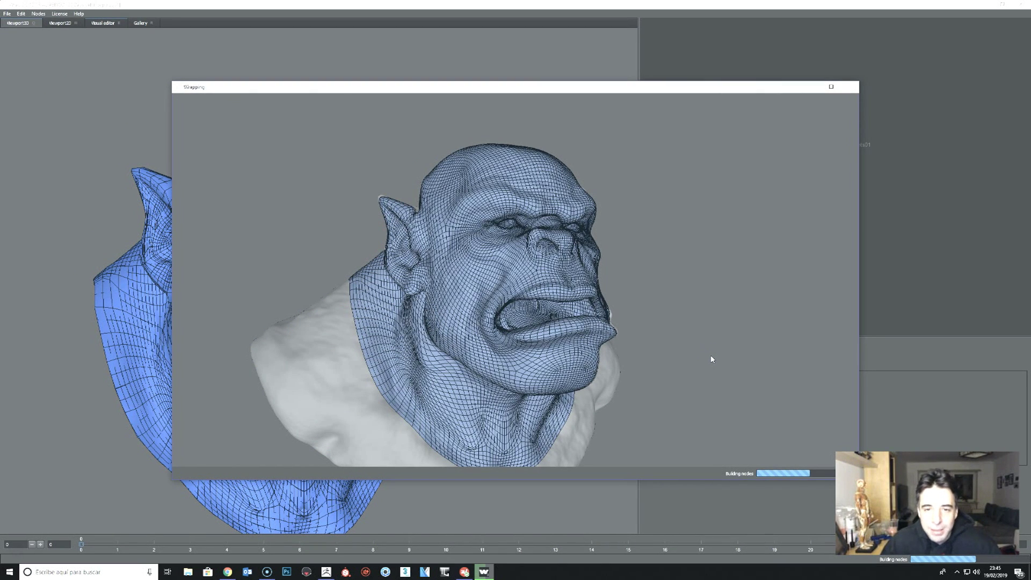
Step: Move the Wrapping preview aside and orbit it around the back, side and face
{"action": "left_click_drag", "start_coordinate": [585, 87], "coordinate": [452, 76]}
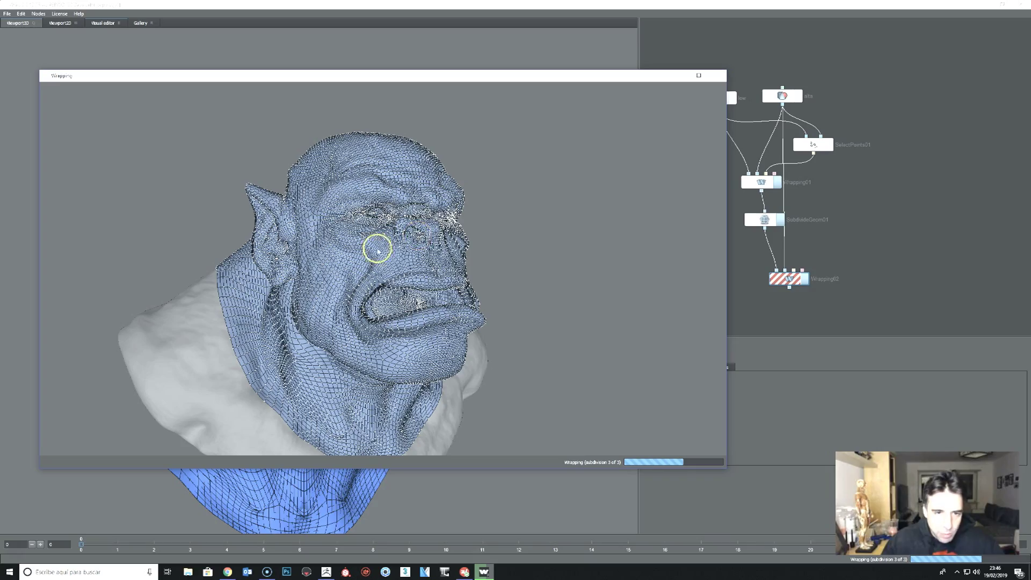
{"action": "mouse_move", "coordinate": [582, 368]}
{"action": "left_mouse_down"}
{"action": "mouse_move", "coordinate": [354, 281]}
{"action": "mouse_move", "coordinate": [312, 293]}
{"action": "left_mouse_up"}
{"action": "mouse_move", "coordinate": [475, 286]}
{"action": "left_mouse_down"}
{"action": "mouse_move", "coordinate": [295, 321]}
{"action": "mouse_move", "coordinate": [171, 387]}
{"action": "mouse_move", "coordinate": [320, 304]}
{"action": "mouse_move", "coordinate": [506, 262]}
{"action": "left_mouse_up"}
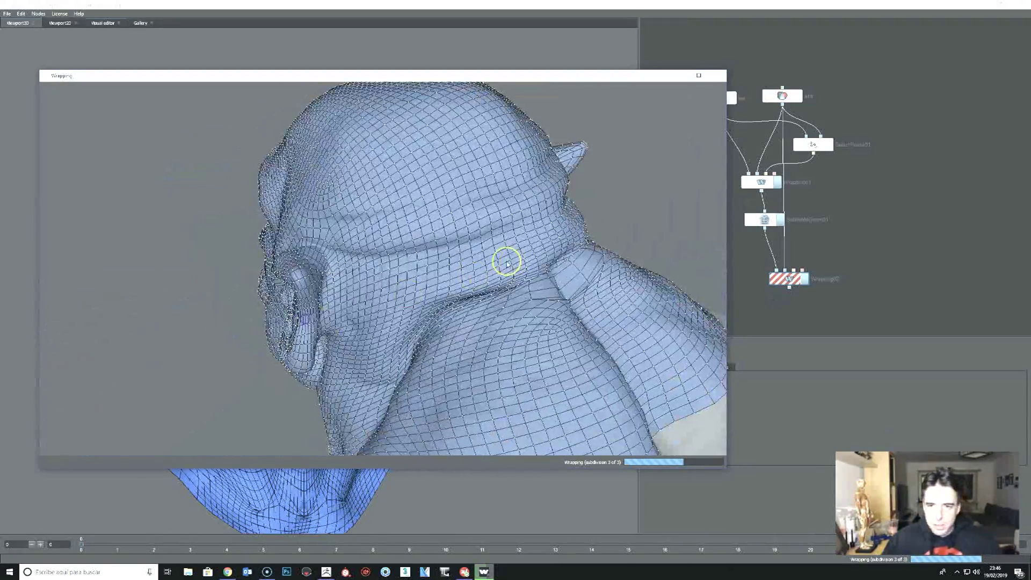
{"action": "mouse_move", "coordinate": [554, 314]}
{"action": "left_mouse_down"}
{"action": "mouse_move", "coordinate": [464, 339]}
{"action": "mouse_move", "coordinate": [552, 334]}
{"action": "mouse_move", "coordinate": [470, 353]}
{"action": "mouse_move", "coordinate": [490, 247]}
{"action": "left_mouse_up"}
{"action": "mouse_move", "coordinate": [608, 221]}
{"action": "left_mouse_down"}
{"action": "mouse_move", "coordinate": [350, 288]}
{"action": "mouse_move", "coordinate": [482, 246]}
{"action": "mouse_move", "coordinate": [341, 172]}
{"action": "mouse_move", "coordinate": [462, 211]}
{"action": "mouse_move", "coordinate": [397, 207]}
{"action": "mouse_move", "coordinate": [484, 210]}
{"action": "mouse_move", "coordinate": [429, 242]}
{"action": "mouse_move", "coordinate": [424, 276]}
{"action": "mouse_move", "coordinate": [433, 260]}
{"action": "mouse_move", "coordinate": [437, 285]}
{"action": "mouse_move", "coordinate": [325, 279]}
{"action": "mouse_move", "coordinate": [449, 289]}
{"action": "left_mouse_up"}
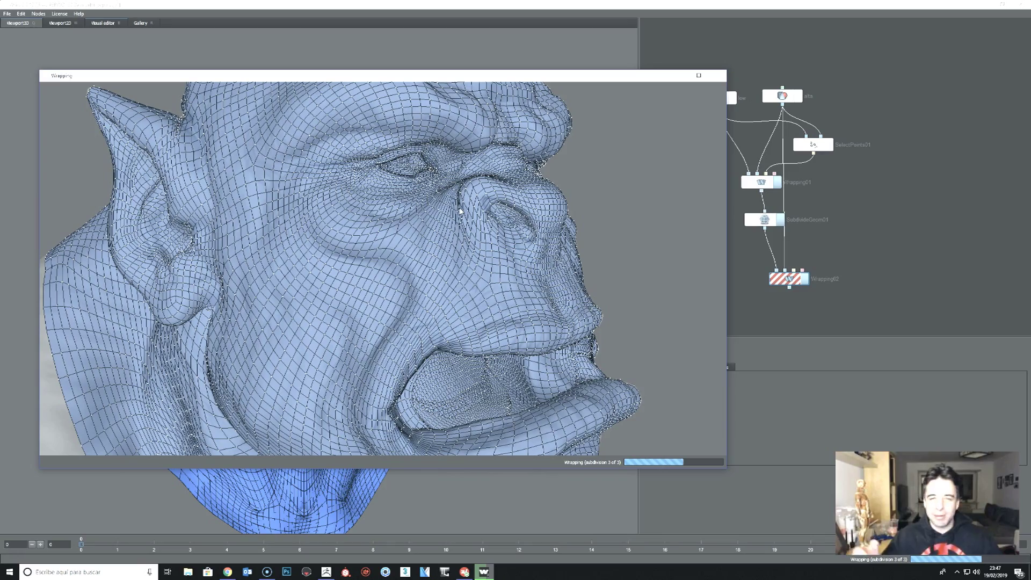
Step: Zoom and orbit the preview to check the face, back and mouth of the dense wrap
{"action": "mouse_move", "coordinate": [594, 209]}
{"action": "left_mouse_down"}
{"action": "mouse_move", "coordinate": [511, 253]}
{"action": "mouse_move", "coordinate": [505, 245]}
{"action": "left_mouse_up"}
{"action": "scroll", "coordinate": [505, 246], "scroll_direction": "down", "scroll_amount": 5}
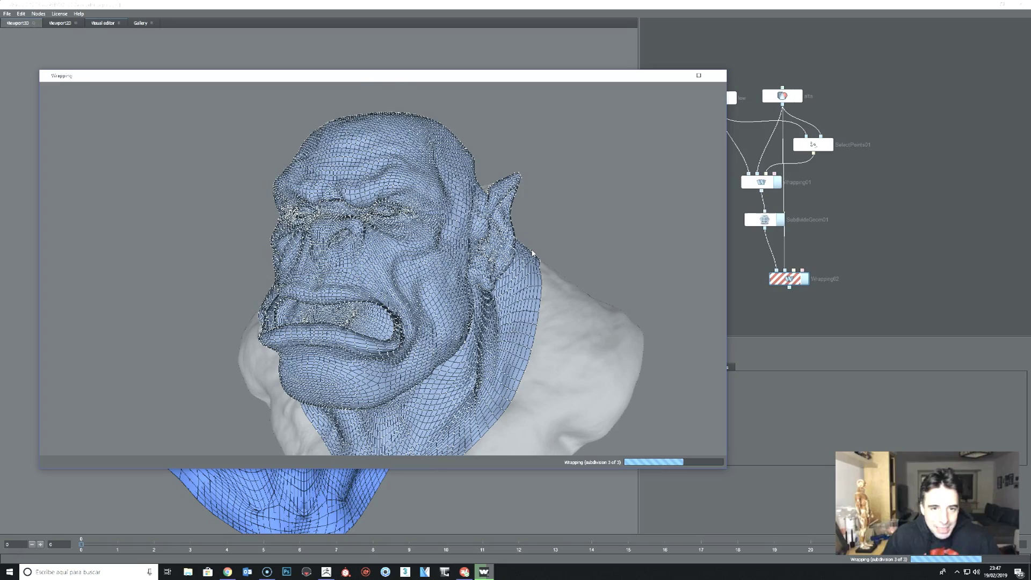
{"action": "mouse_move", "coordinate": [532, 252]}
{"action": "left_mouse_down"}
{"action": "mouse_move", "coordinate": [634, 299]}
{"action": "mouse_move", "coordinate": [624, 324]}
{"action": "mouse_move", "coordinate": [555, 301]}
{"action": "mouse_move", "coordinate": [490, 255]}
{"action": "mouse_move", "coordinate": [654, 226]}
{"action": "mouse_move", "coordinate": [511, 339]}
{"action": "mouse_move", "coordinate": [481, 301]}
{"action": "mouse_move", "coordinate": [357, 320]}
{"action": "mouse_move", "coordinate": [363, 410]}
{"action": "mouse_move", "coordinate": [414, 376]}
{"action": "mouse_move", "coordinate": [424, 331]}
{"action": "mouse_move", "coordinate": [397, 344]}
{"action": "left_mouse_up"}
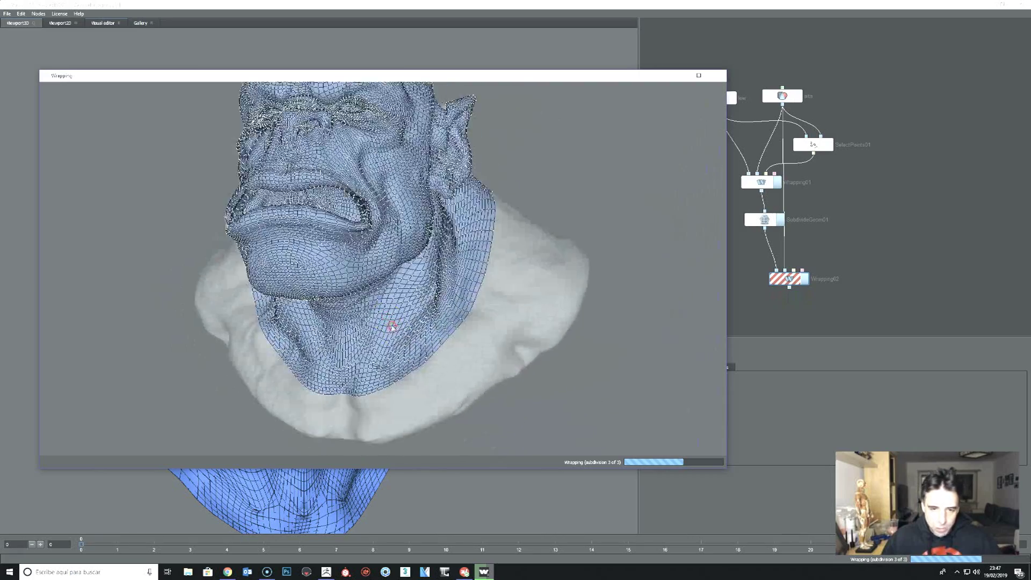
{"action": "scroll", "coordinate": [386, 347], "scroll_direction": "up", "scroll_amount": 4}
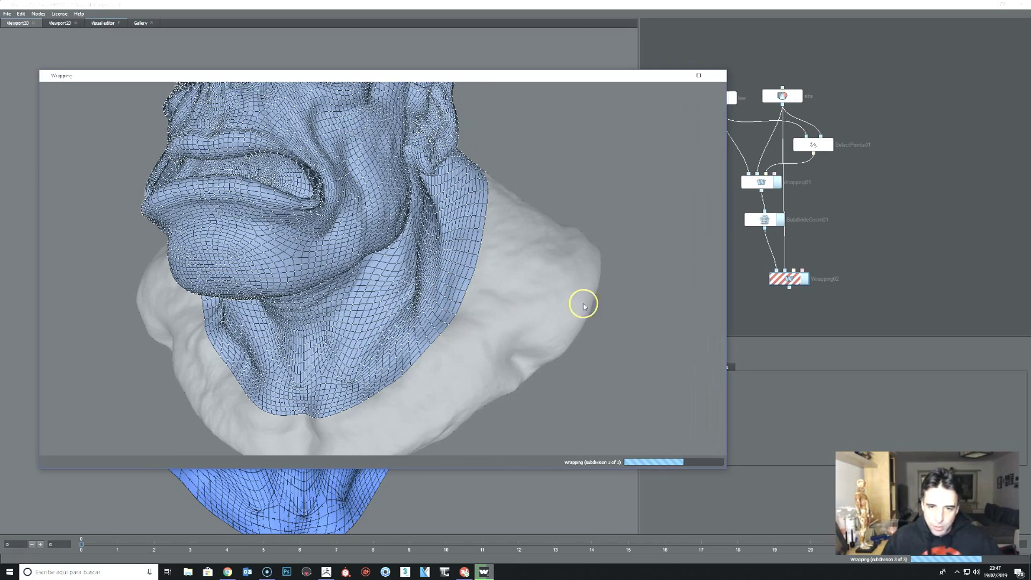
{"action": "mouse_move", "coordinate": [575, 275]}
{"action": "left_mouse_down"}
{"action": "mouse_move", "coordinate": [484, 349]}
{"action": "mouse_move", "coordinate": [539, 325]}
{"action": "mouse_move", "coordinate": [503, 315]}
{"action": "mouse_move", "coordinate": [493, 336]}
{"action": "mouse_move", "coordinate": [436, 342]}
{"action": "mouse_move", "coordinate": [541, 330]}
{"action": "mouse_move", "coordinate": [475, 323]}
{"action": "left_mouse_up"}
{"action": "scroll", "coordinate": [484, 349], "scroll_direction": "down", "scroll_amount": 5}
{"action": "scroll", "coordinate": [396, 198], "scroll_direction": "up", "scroll_amount": 5}
{"action": "mouse_move", "coordinate": [396, 198]}
{"action": "left_mouse_down"}
{"action": "mouse_move", "coordinate": [433, 265]}
{"action": "mouse_move", "coordinate": [329, 234]}
{"action": "mouse_move", "coordinate": [415, 202]}
{"action": "mouse_move", "coordinate": [426, 242]}
{"action": "mouse_move", "coordinate": [361, 275]}
{"action": "left_mouse_up"}
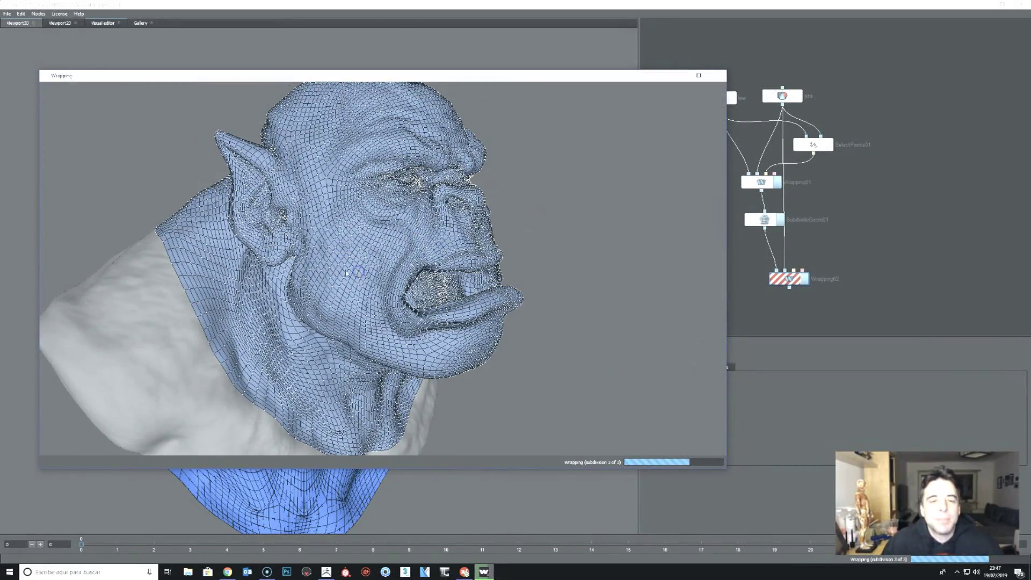
{"action": "left_click_drag", "start_coordinate": [490, 322], "coordinate": [548, 316]}
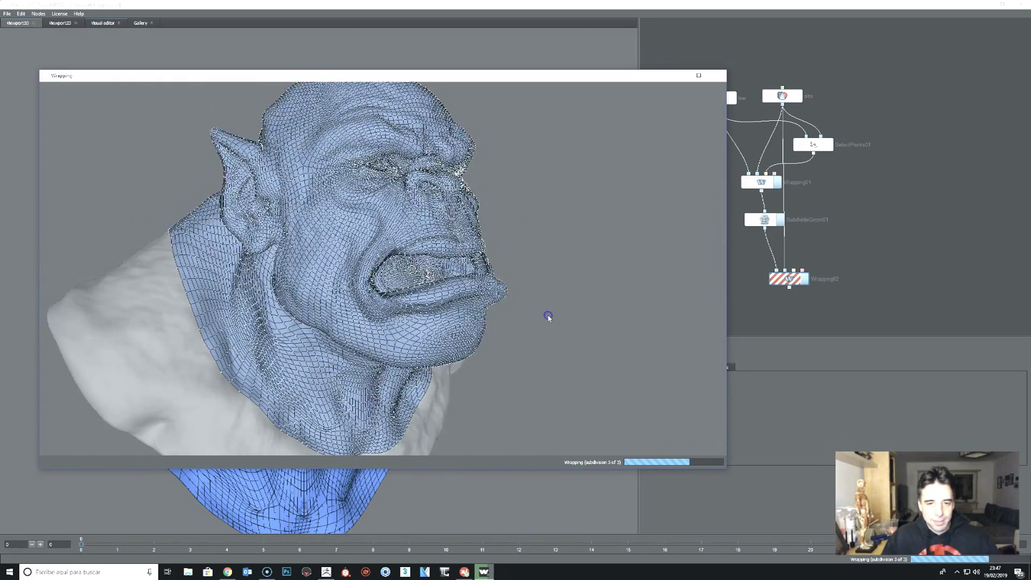
{"action": "mouse_move", "coordinate": [514, 282]}
{"action": "left_mouse_down"}
{"action": "mouse_move", "coordinate": [516, 350]}
{"action": "mouse_move", "coordinate": [503, 342]}
{"action": "left_mouse_up"}
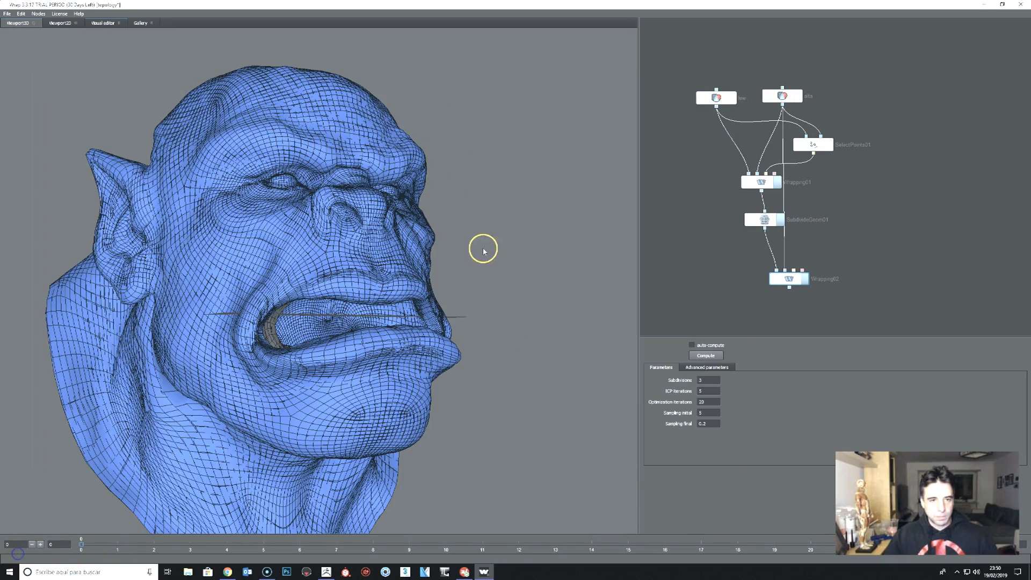
Step: Orbit the viewport around the dense wrapped head's back, ear, skull and face
{"action": "mouse_move", "coordinate": [520, 281]}
{"action": "left_mouse_down"}
{"action": "mouse_move", "coordinate": [173, 312]}
{"action": "mouse_move", "coordinate": [202, 362]}
{"action": "mouse_move", "coordinate": [269, 395]}
{"action": "mouse_move", "coordinate": [341, 367]}
{"action": "mouse_move", "coordinate": [380, 244]}
{"action": "mouse_move", "coordinate": [396, 306]}
{"action": "mouse_move", "coordinate": [200, 368]}
{"action": "left_mouse_up"}
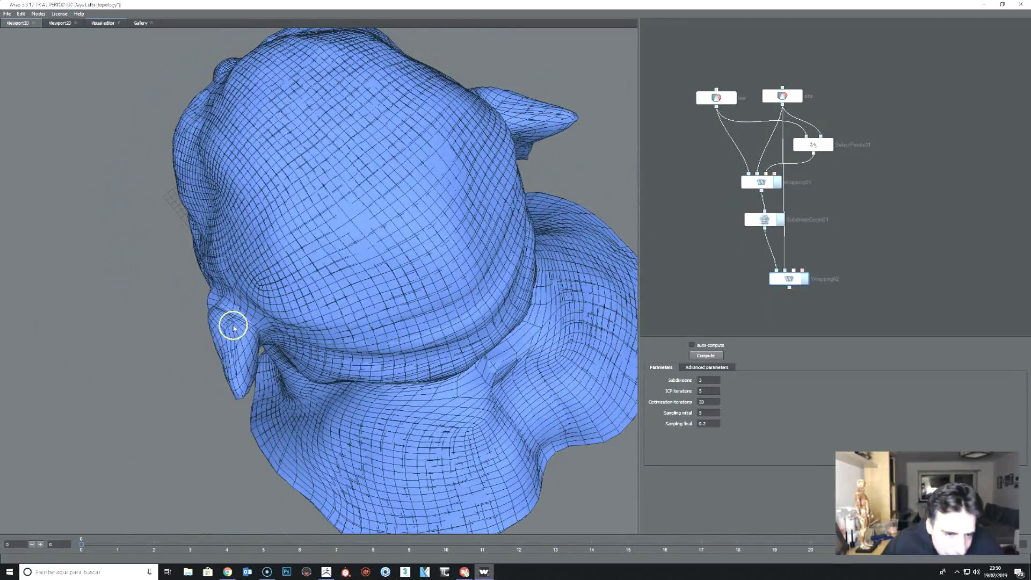
{"action": "left_click_drag", "start_coordinate": [231, 338], "coordinate": [309, 218]}
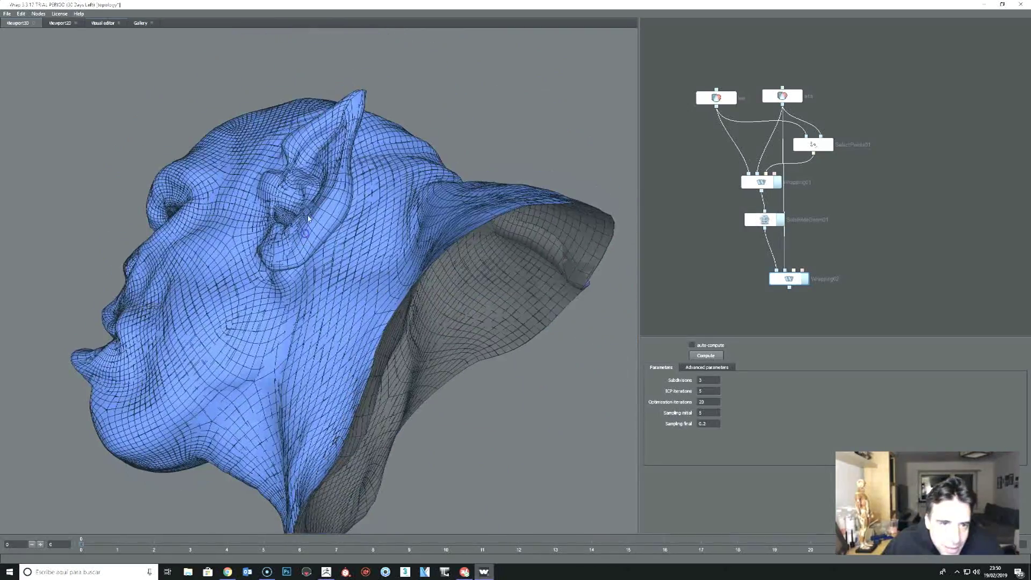
{"action": "left_click_drag", "start_coordinate": [331, 137], "coordinate": [493, 384]}
{"action": "mouse_move", "coordinate": [487, 317]}
{"action": "left_mouse_down"}
{"action": "mouse_move", "coordinate": [380, 322]}
{"action": "mouse_move", "coordinate": [299, 295]}
{"action": "mouse_move", "coordinate": [277, 417]}
{"action": "left_mouse_up"}
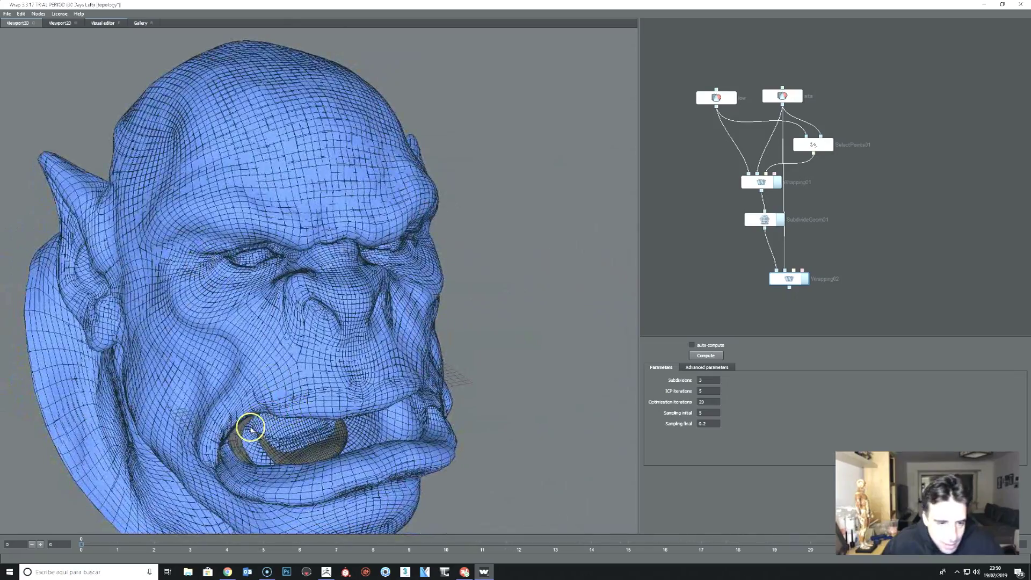
{"action": "mouse_move", "coordinate": [236, 453]}
{"action": "left_mouse_down"}
{"action": "mouse_move", "coordinate": [307, 381]}
{"action": "mouse_move", "coordinate": [188, 337]}
{"action": "mouse_move", "coordinate": [262, 311]}
{"action": "mouse_move", "coordinate": [267, 328]}
{"action": "left_mouse_up"}
{"action": "scroll", "coordinate": [273, 418], "scroll_direction": "down", "scroll_amount": 2}
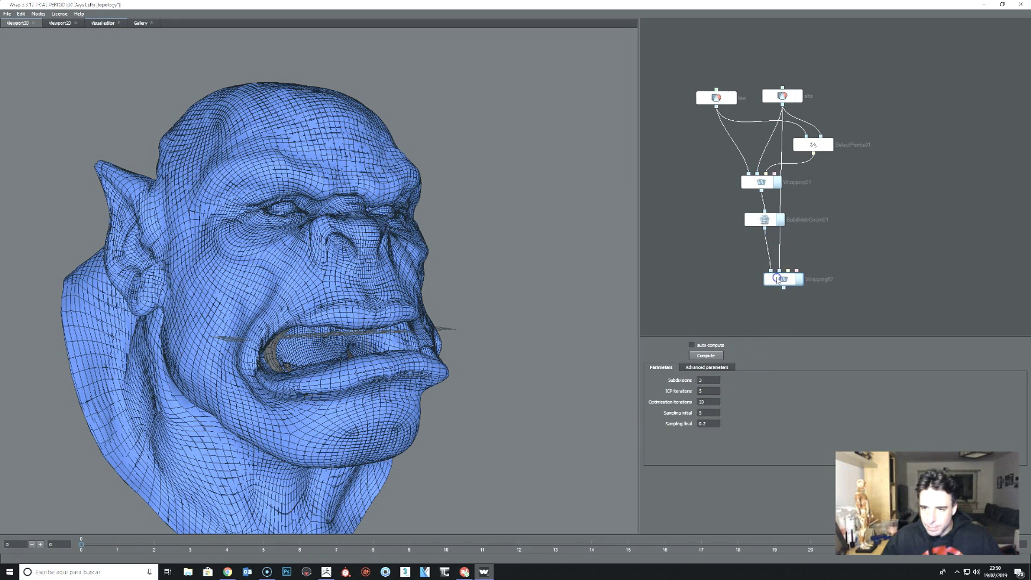
{"action": "left_click_drag", "start_coordinate": [785, 281], "coordinate": [780, 276]}
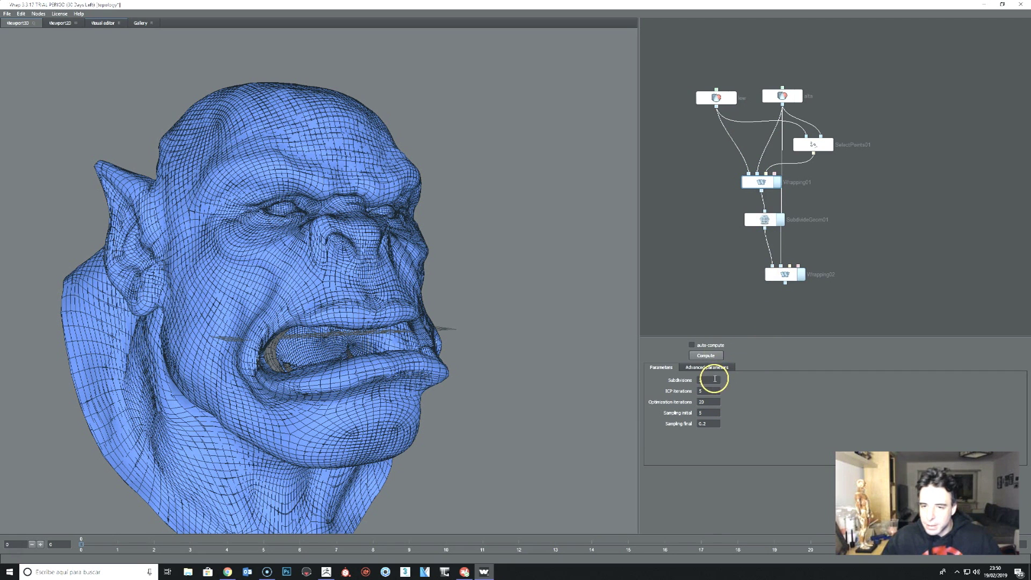
{"action": "left_click", "coordinate": [769, 224]}
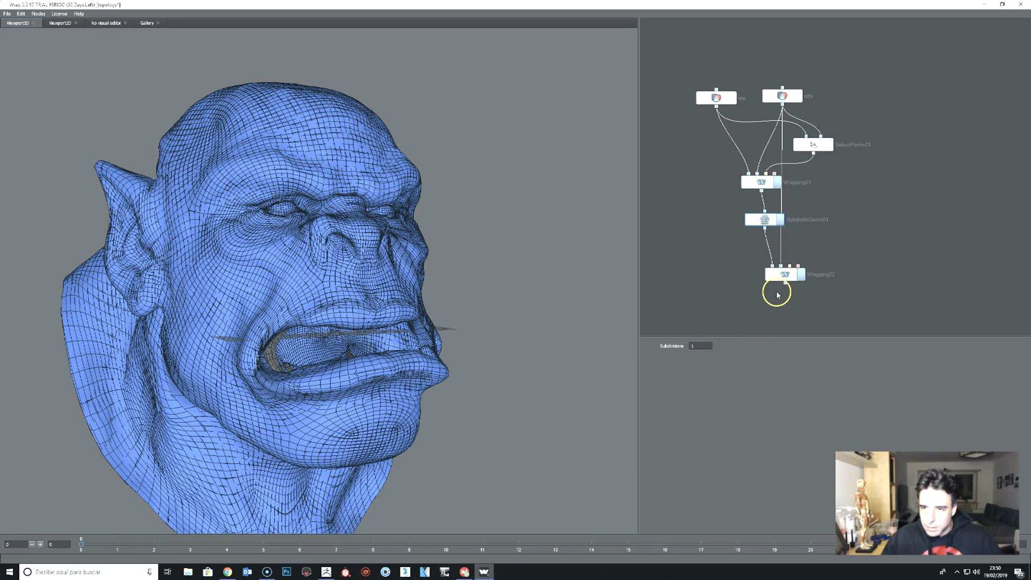
{"action": "left_click", "coordinate": [780, 275]}
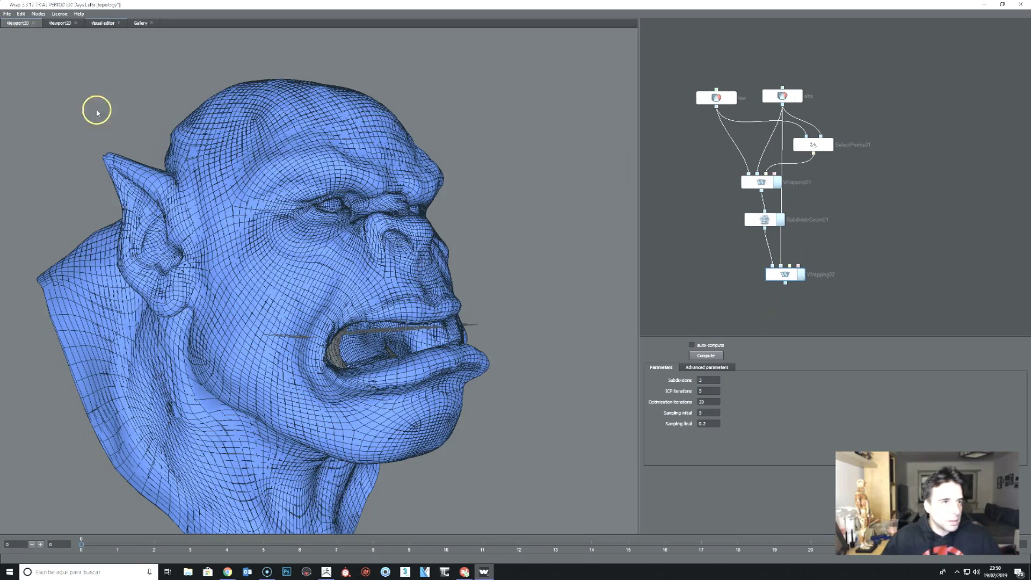
{"action": "scroll", "coordinate": [281, 226], "scroll_direction": "down", "scroll_amount": 3}
{"action": "mouse_move", "coordinate": [461, 230]}
{"action": "left_mouse_down"}
{"action": "mouse_move", "coordinate": [472, 317]}
{"action": "mouse_move", "coordinate": [365, 319]}
{"action": "mouse_move", "coordinate": [315, 238]}
{"action": "mouse_move", "coordinate": [357, 296]}
{"action": "left_mouse_up"}
{"action": "scroll", "coordinate": [365, 319], "scroll_direction": "up", "scroll_amount": 3}
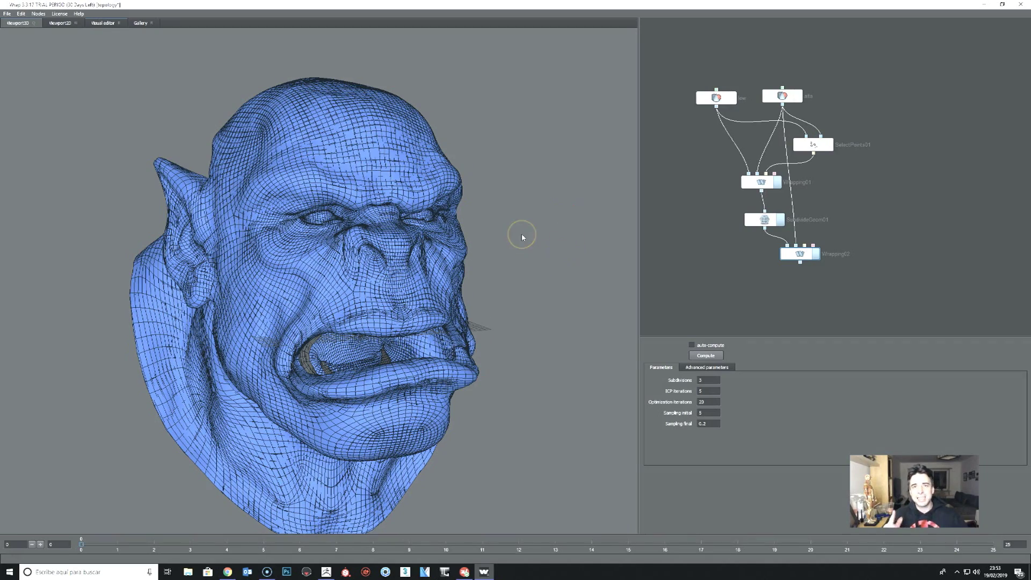
Step: Move the Wrapping02 node in the graph while orbiting the orc head
{"action": "mouse_move", "coordinate": [522, 237]}
{"action": "left_mouse_down"}
{"action": "mouse_move", "coordinate": [582, 249]}
{"action": "mouse_move", "coordinate": [565, 281]}
{"action": "left_mouse_up"}
{"action": "left_click", "coordinate": [801, 283]}
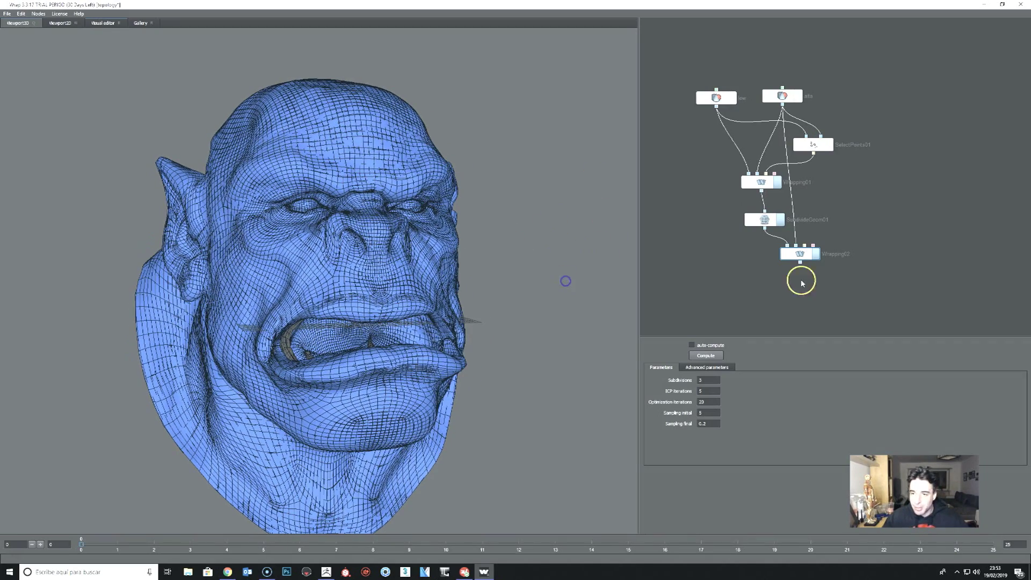
{"action": "left_click_drag", "start_coordinate": [800, 254], "coordinate": [811, 247]}
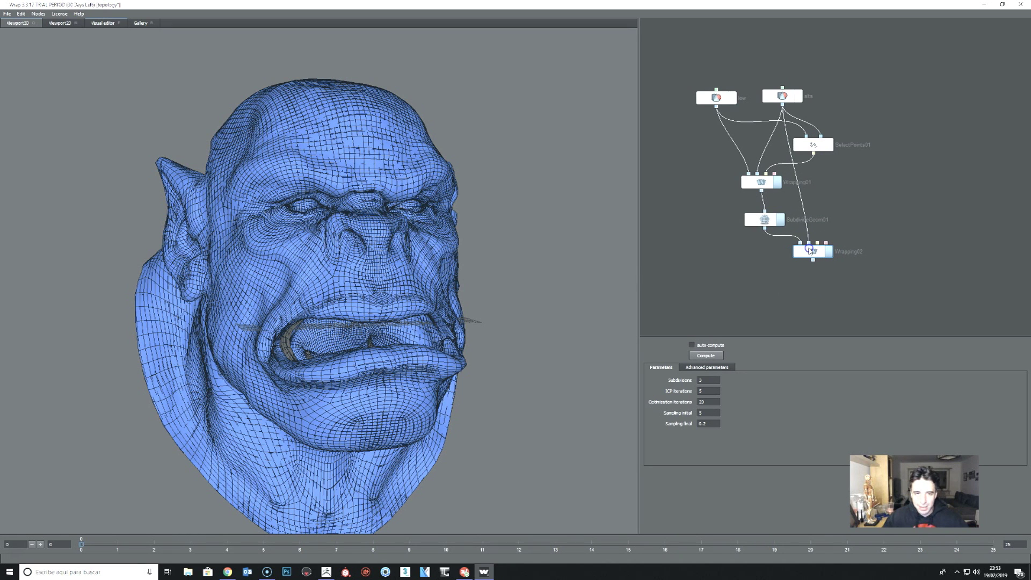
{"action": "left_click_drag", "start_coordinate": [449, 367], "coordinate": [500, 357]}
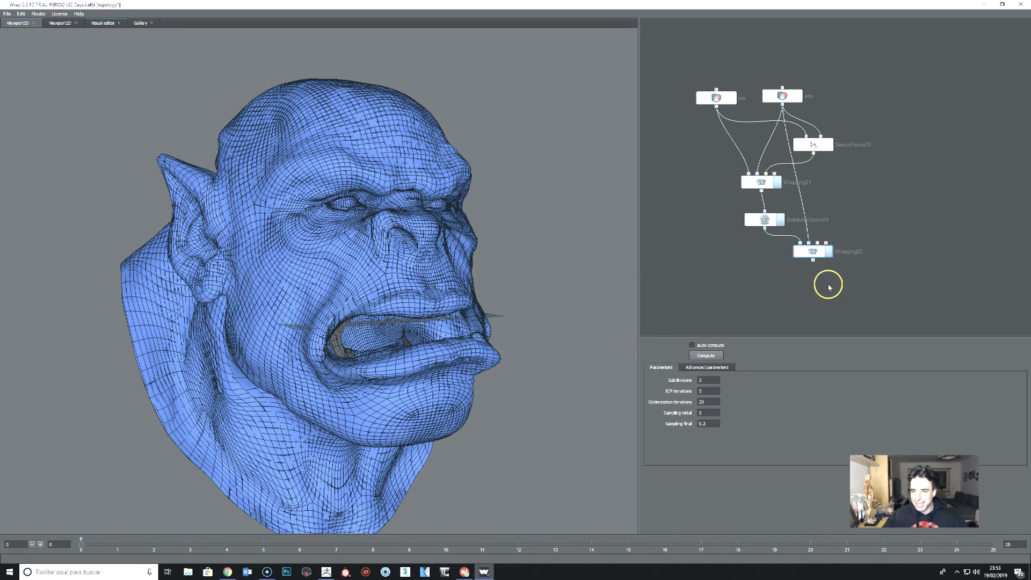
Step: Add a Geometry > SaveGeom node and place SaveGeom01 below Wrapping02
{"action": "right_click", "coordinate": [829, 288]}
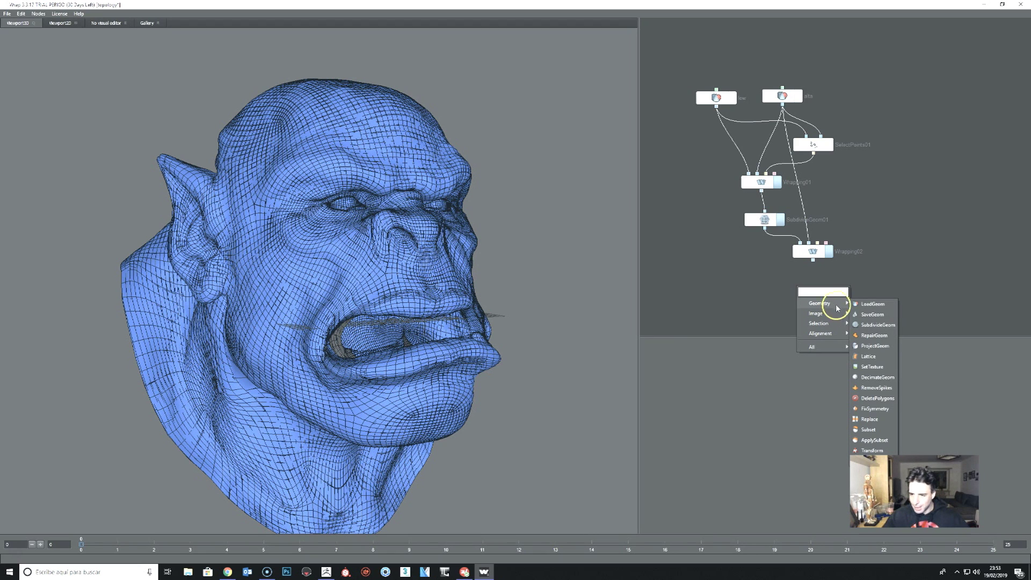
{"action": "left_click", "coordinate": [675, 214]}
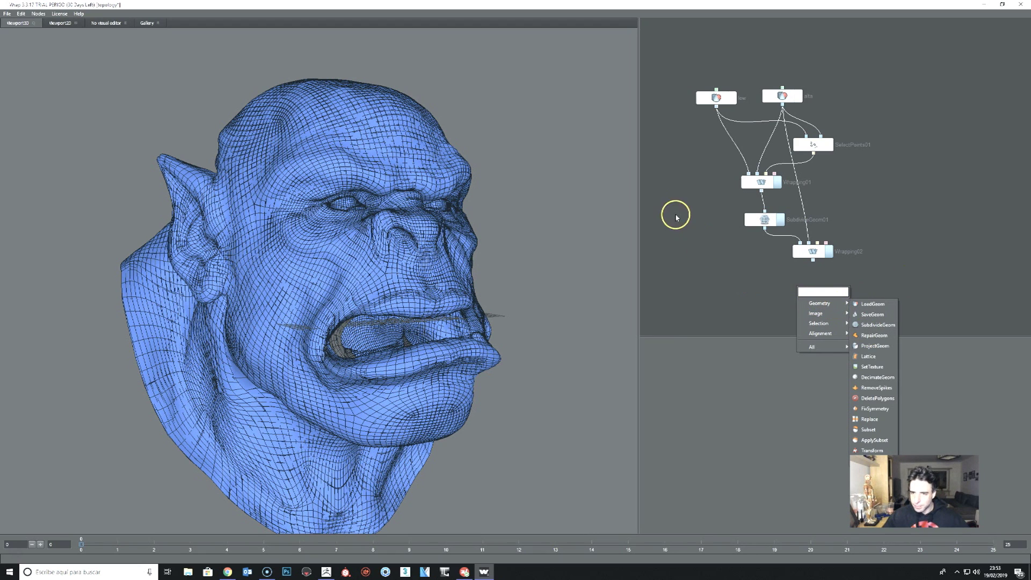
{"action": "right_click", "coordinate": [684, 180]}
{"action": "mouse_move", "coordinate": [706, 192]}
{"action": "left_click", "coordinate": [768, 316]}
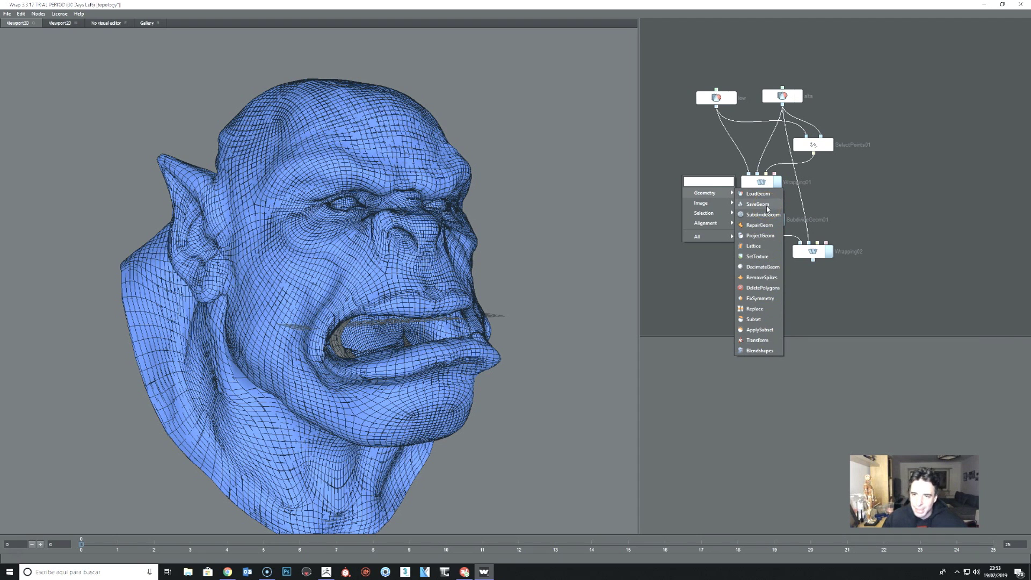
{"action": "left_click", "coordinate": [768, 207]}
{"action": "mouse_move", "coordinate": [708, 183]}
{"action": "left_mouse_down"}
{"action": "mouse_move", "coordinate": [792, 305]}
{"action": "mouse_move", "coordinate": [804, 299]}
{"action": "left_mouse_up"}
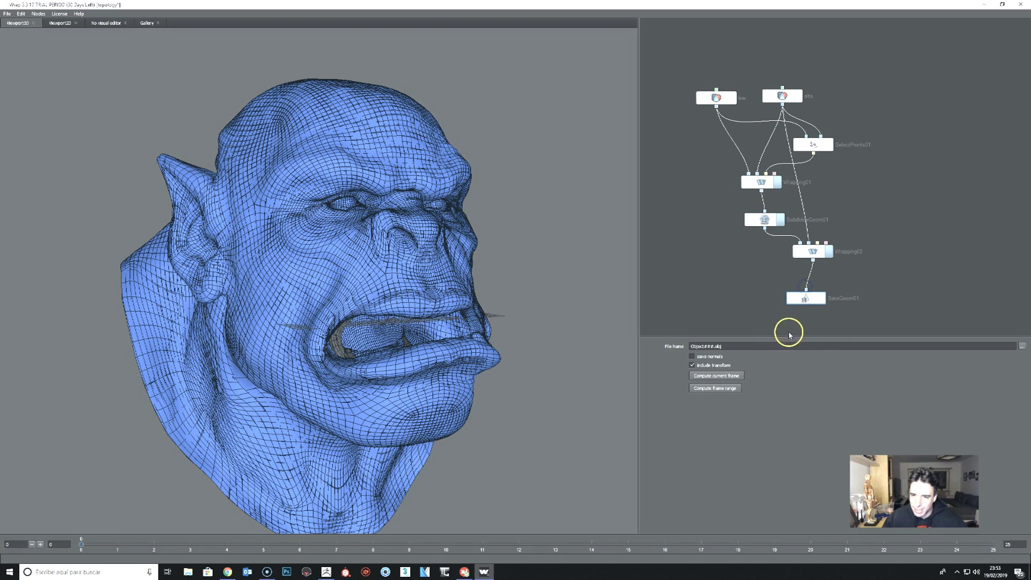
Step: Set SaveGeom01's output to Orc/obj/ORC LOW.obj, then bring ZBrush to the front
{"action": "left_click", "coordinate": [1021, 347]}
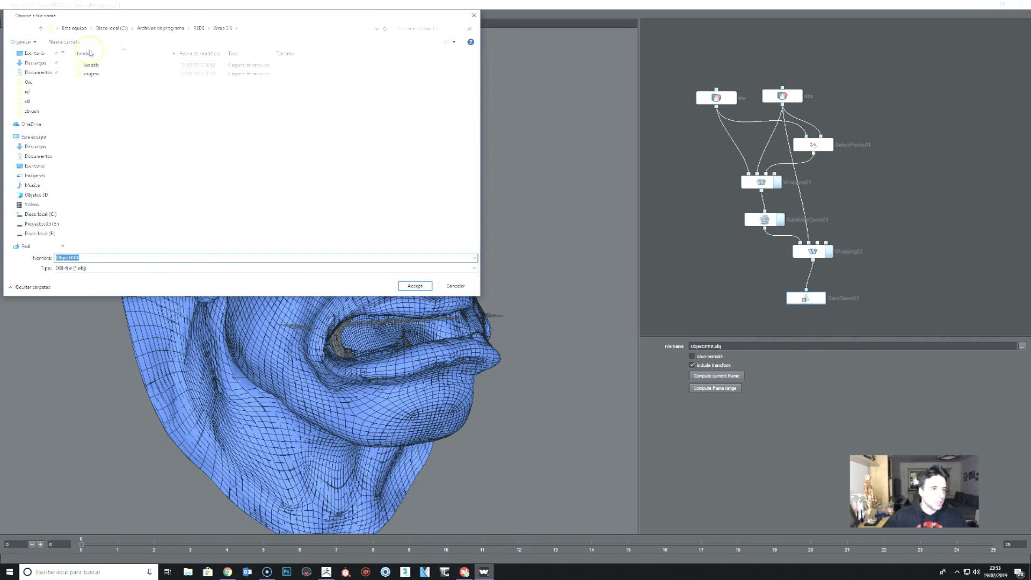
{"action": "left_click", "coordinate": [27, 86]}
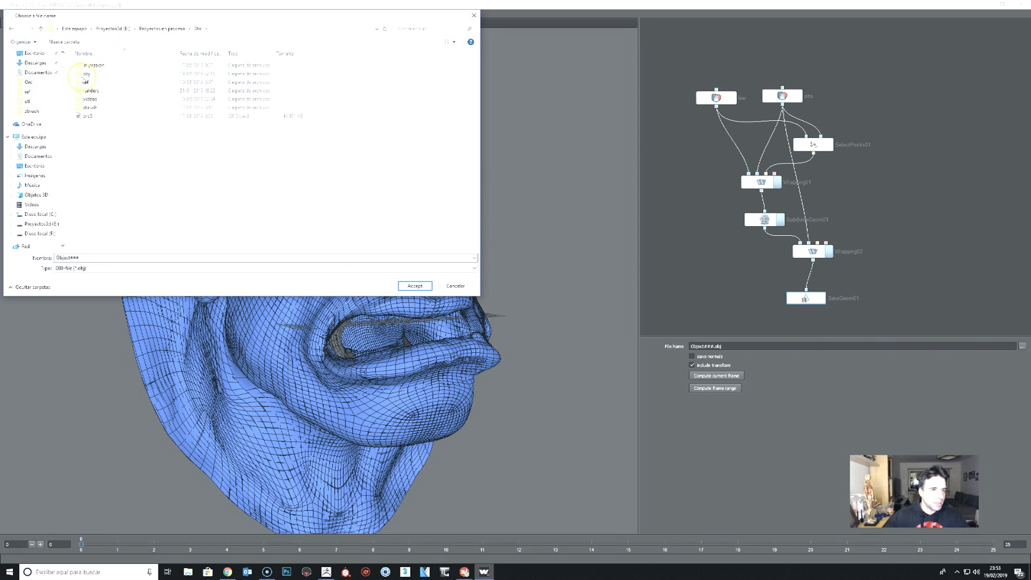
{"action": "double_click", "coordinate": [122, 257]}
{"action": "type", "text": "ORC LOW"}
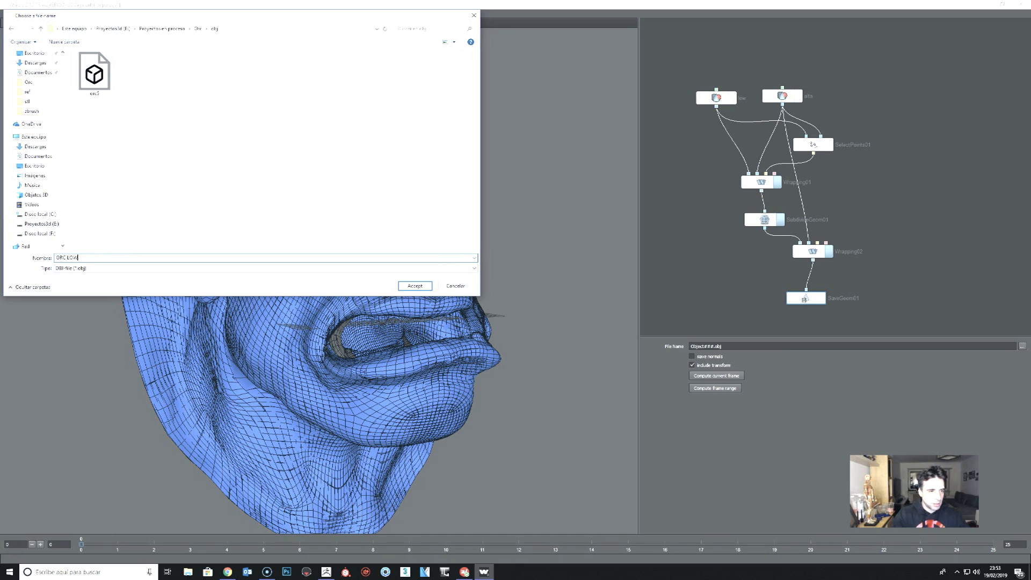
{"action": "key", "text": "Return"}
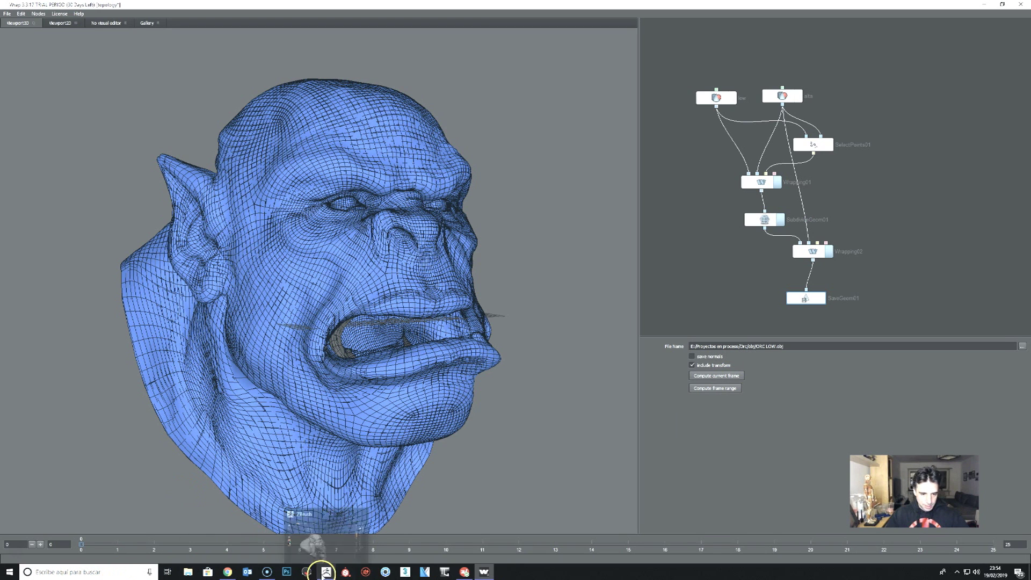
{"action": "left_click", "coordinate": [328, 574]}
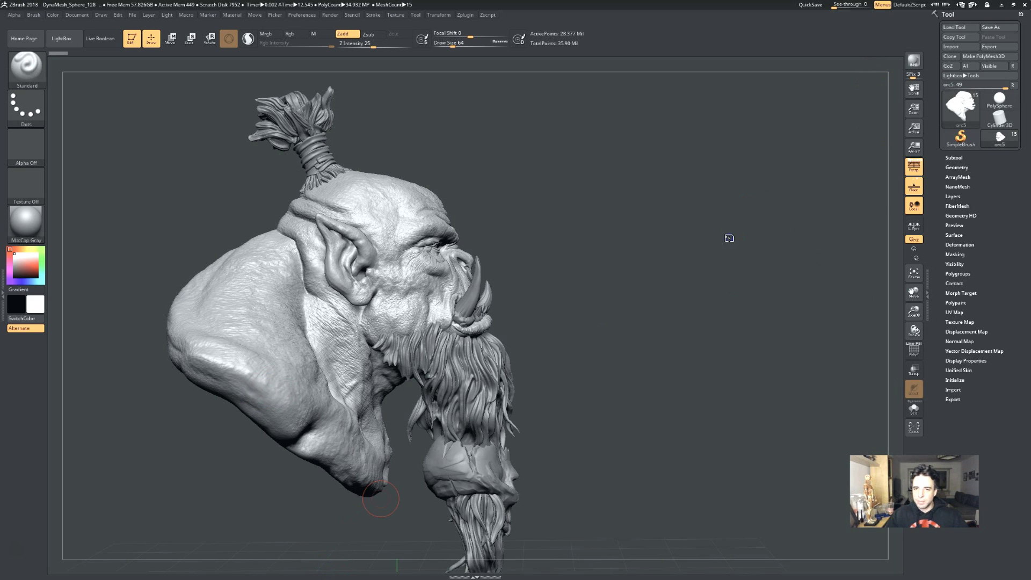
Step: Import ORC LOW.obj from Orc/obj as the ZBrush tool, replacing the PolySphere, and frame the head
{"action": "left_click", "coordinate": [999, 98]}
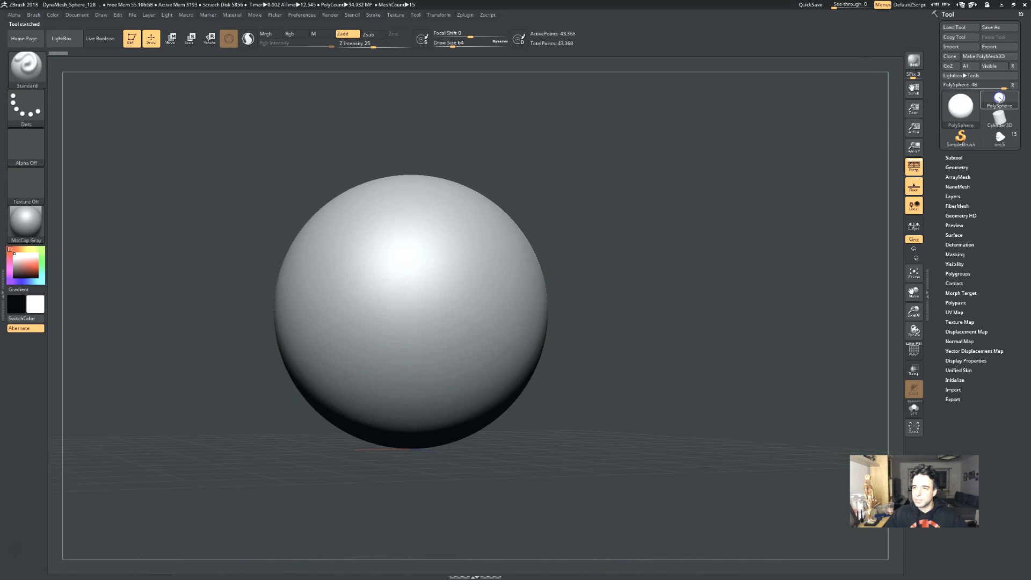
{"action": "left_click", "coordinate": [959, 50]}
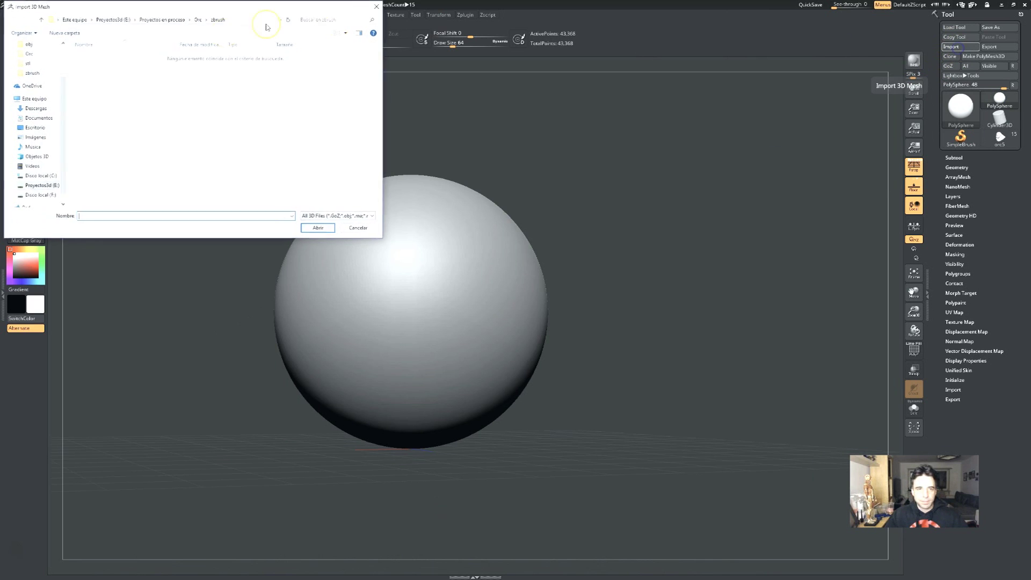
{"action": "left_click", "coordinate": [199, 20]}
{"action": "double_click", "coordinate": [85, 66]}
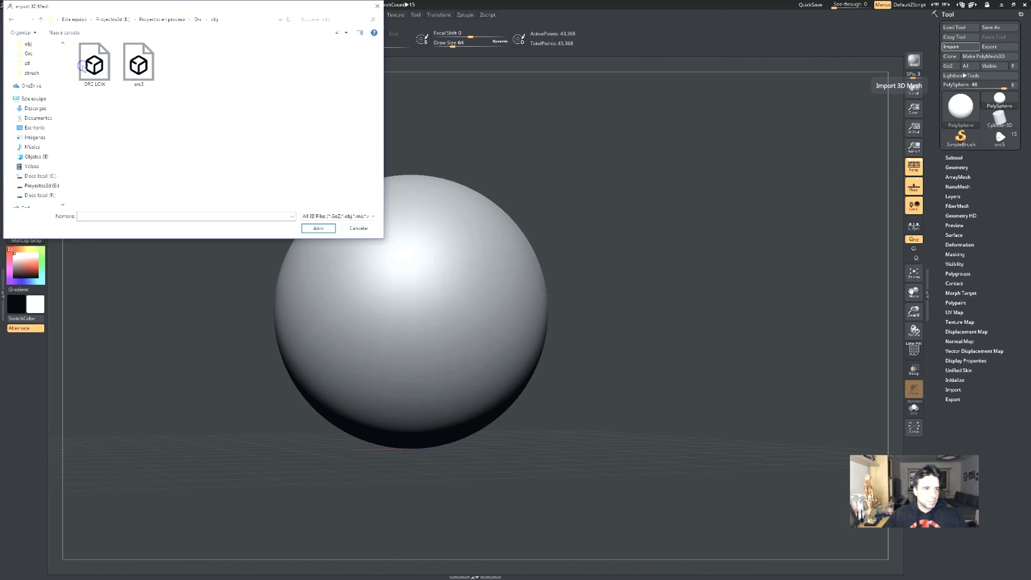
{"action": "double_click", "coordinate": [94, 65]}
{"action": "mouse_move", "coordinate": [611, 388]}
{"action": "left_mouse_down"}
{"action": "mouse_move", "coordinate": [626, 339]}
{"action": "mouse_move", "coordinate": [640, 409]}
{"action": "left_mouse_up"}
{"action": "mouse_move", "coordinate": [785, 344]}
{"action": "left_mouse_down"}
{"action": "mouse_move", "coordinate": [762, 346]}
{"action": "mouse_move", "coordinate": [784, 346]}
{"action": "mouse_move", "coordinate": [757, 366]}
{"action": "mouse_move", "coordinate": [710, 358]}
{"action": "mouse_move", "coordinate": [758, 317]}
{"action": "mouse_move", "coordinate": [749, 355]}
{"action": "left_mouse_up"}
Step: Turn on PolyF and smooth the jagged neck seam crease
{"action": "left_click", "coordinate": [914, 350]}
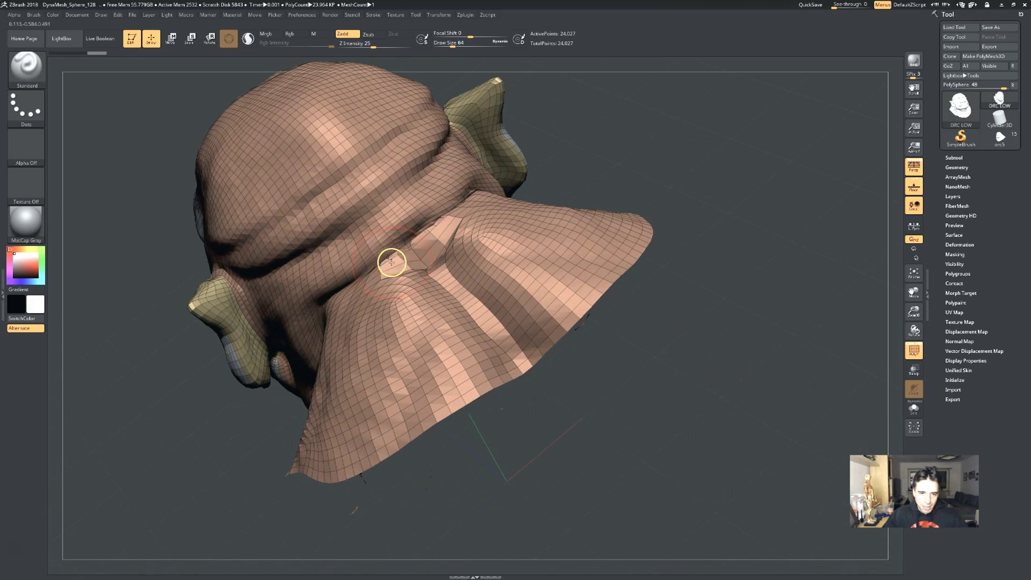
{"action": "mouse_move", "coordinate": [394, 265]}
{"action": "left_mouse_down", "text": "shift"}
{"action": "mouse_move", "coordinate": [442, 253]}
{"action": "mouse_move", "coordinate": [406, 270]}
{"action": "left_mouse_up", "text": "shift"}
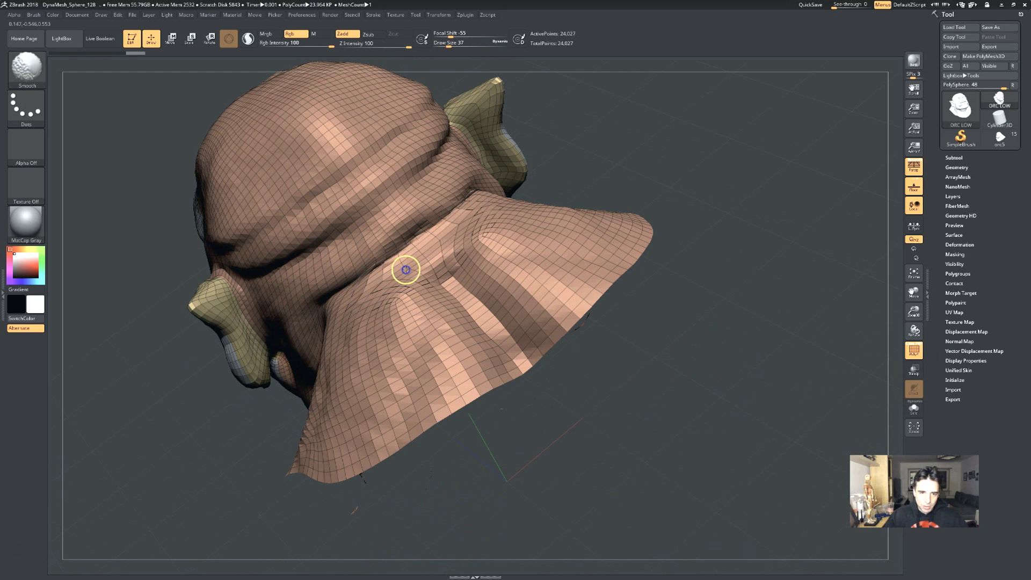
{"action": "left_click_drag", "start_coordinate": [478, 198], "coordinate": [340, 299], "text": "shift"}
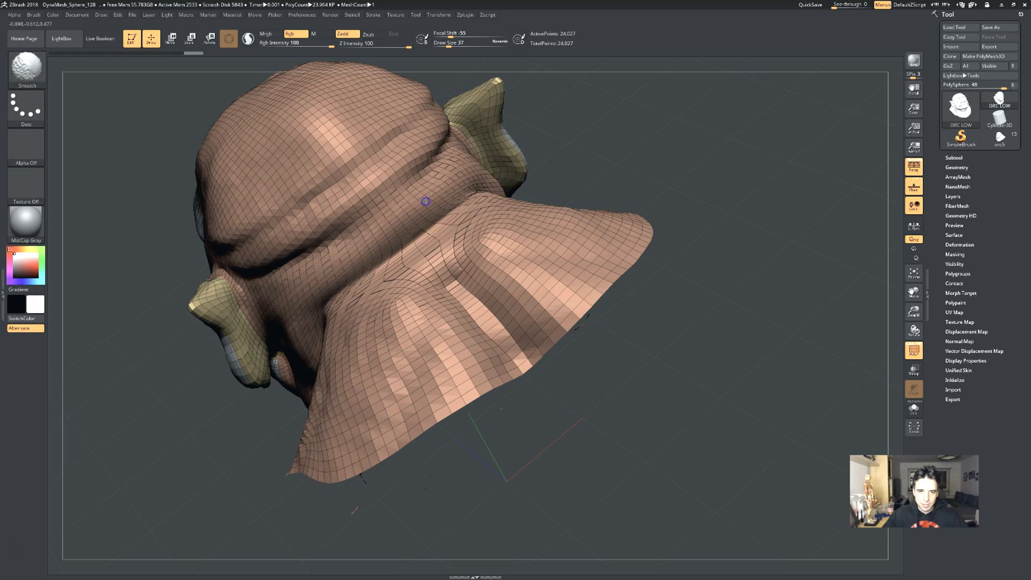
{"action": "mouse_move", "coordinate": [773, 101]}
{"action": "left_mouse_down"}
{"action": "mouse_move", "coordinate": [714, 134]}
{"action": "mouse_move", "coordinate": [726, 151]}
{"action": "left_mouse_up"}
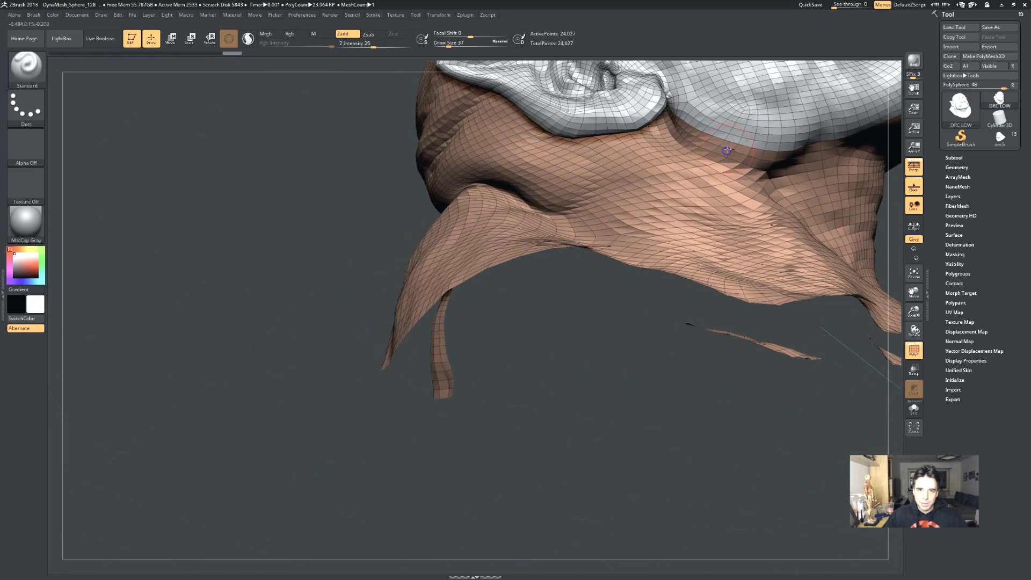
{"action": "mouse_move", "coordinate": [154, 209]}
{"action": "left_mouse_down"}
{"action": "mouse_move", "coordinate": [477, 166]}
{"action": "mouse_move", "coordinate": [235, 249]}
{"action": "mouse_move", "coordinate": [274, 391]}
{"action": "left_mouse_up"}
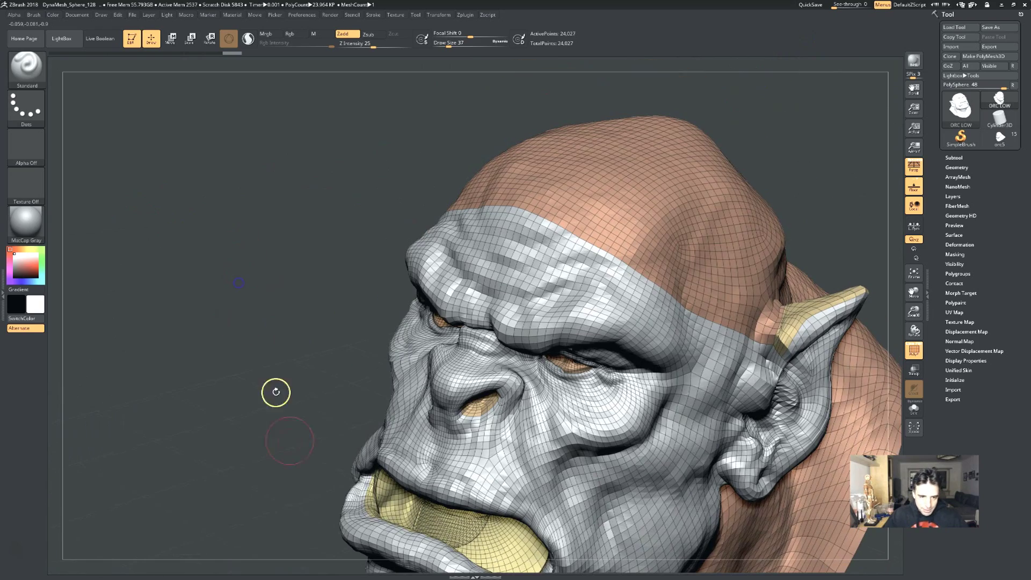
Step: Smooth the lips and orbit the head through front and three-quarter views
{"action": "left_click_drag", "start_coordinate": [378, 501], "coordinate": [366, 497], "text": "shift"}
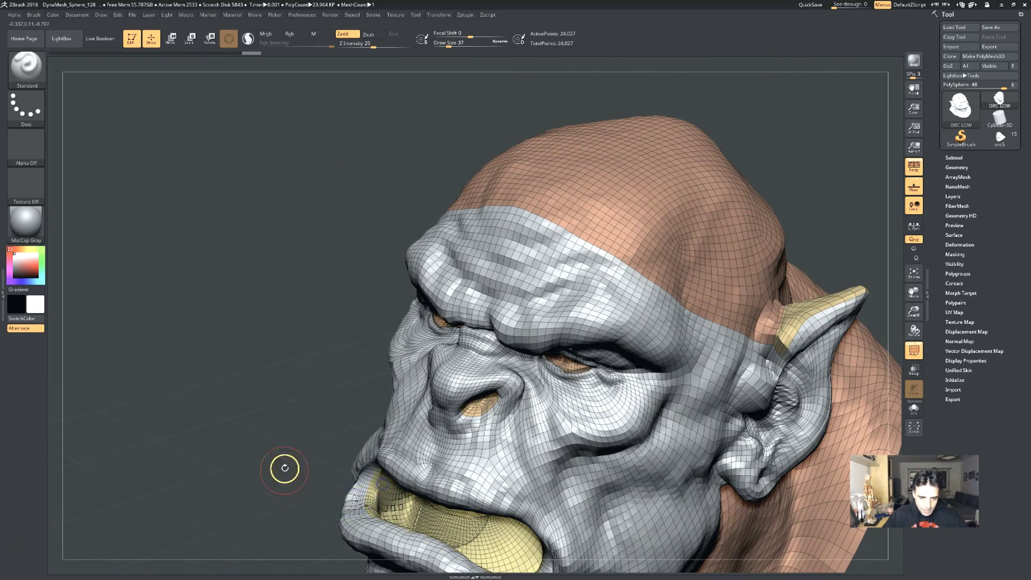
{"action": "left_click_drag", "start_coordinate": [283, 468], "coordinate": [294, 452]}
{"action": "mouse_move", "coordinate": [387, 456]}
{"action": "left_mouse_down", "text": "shift"}
{"action": "mouse_move", "coordinate": [398, 483]}
{"action": "mouse_move", "coordinate": [406, 472]}
{"action": "left_mouse_up", "text": "shift"}
{"action": "right_click_drag", "start_coordinate": [406, 471], "coordinate": [440, 472]}
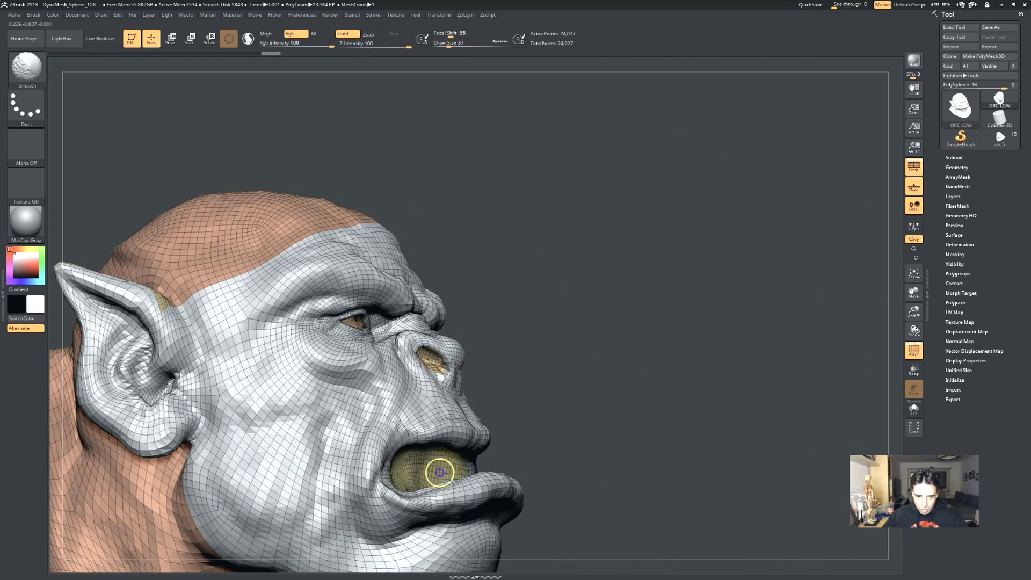
{"action": "mouse_move", "coordinate": [424, 437]}
{"action": "right_mouse_down"}
{"action": "mouse_move", "coordinate": [626, 352]}
{"action": "mouse_move", "coordinate": [651, 263]}
{"action": "right_mouse_up"}
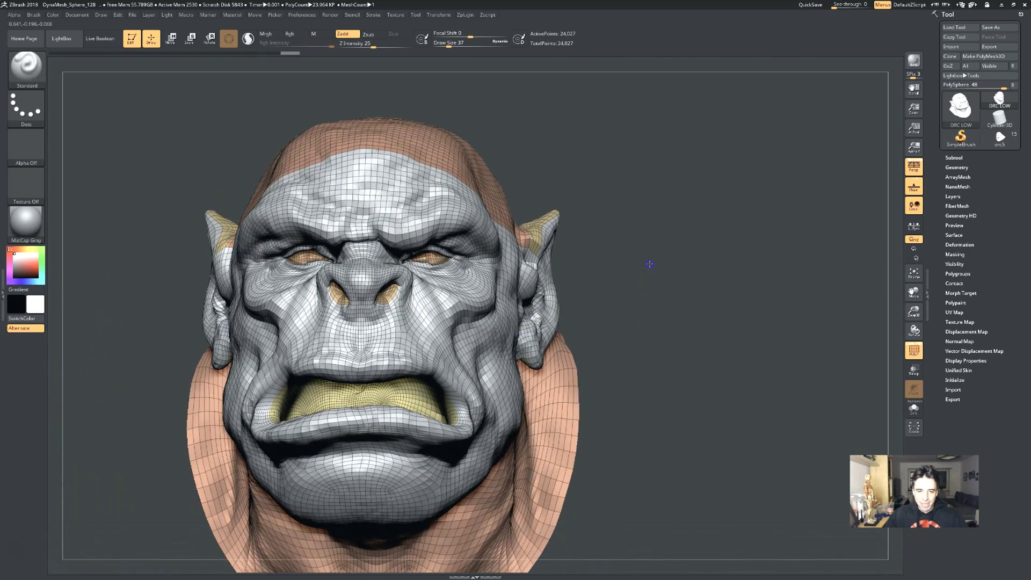
{"action": "mouse_move", "coordinate": [673, 220]}
{"action": "right_mouse_down"}
{"action": "mouse_move", "coordinate": [779, 170]}
{"action": "mouse_move", "coordinate": [785, 204]}
{"action": "mouse_move", "coordinate": [729, 282]}
{"action": "mouse_move", "coordinate": [666, 304]}
{"action": "mouse_move", "coordinate": [684, 377]}
{"action": "right_mouse_up"}
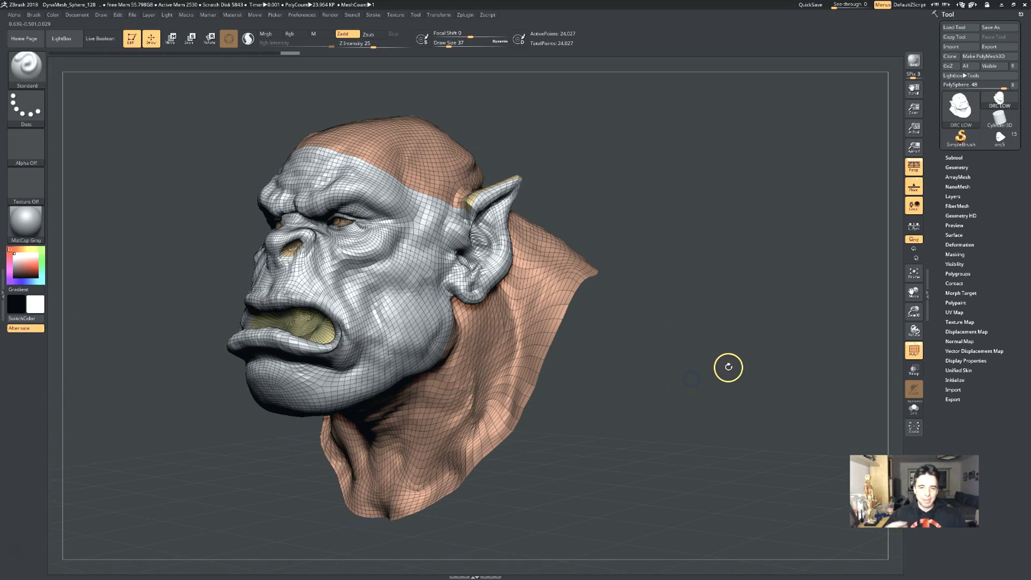
{"action": "mouse_move", "coordinate": [549, 302]}
{"action": "right_mouse_down"}
{"action": "mouse_move", "coordinate": [676, 485]}
{"action": "mouse_move", "coordinate": [683, 482]}
{"action": "mouse_move", "coordinate": [636, 477]}
{"action": "mouse_move", "coordinate": [693, 468]}
{"action": "right_mouse_up"}
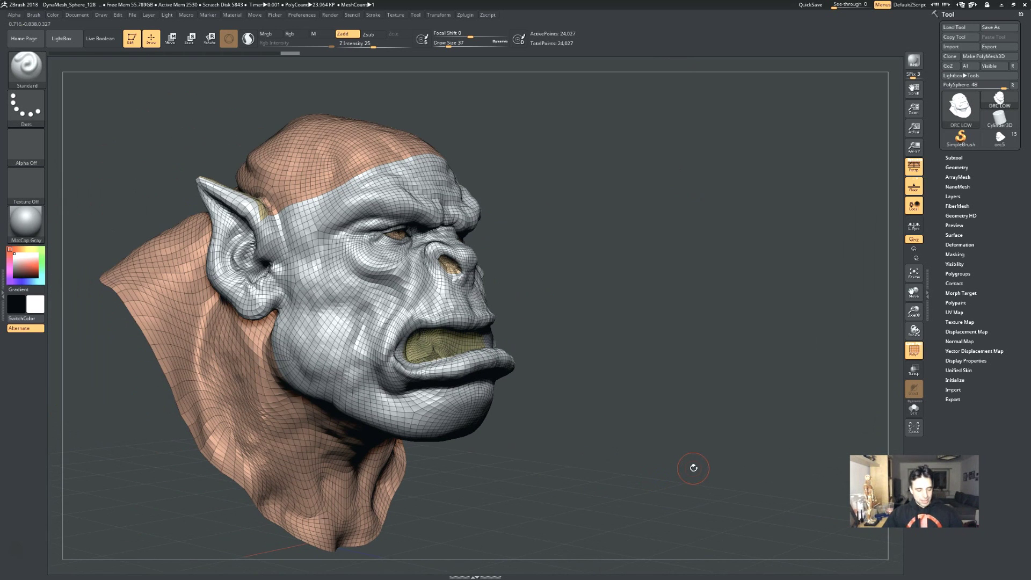